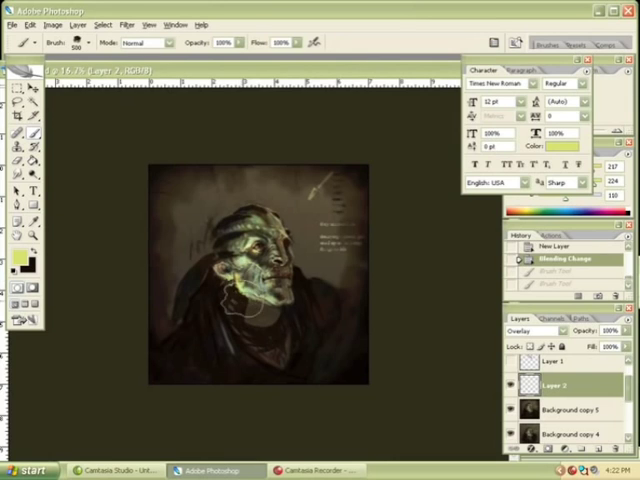
Paint light strokes across the creature's face and switch to a soft 150 px airbrush.
{"action": "mouse_move", "coordinate": [275, 325]}
{"action": "left_mouse_down"}
{"action": "mouse_move", "coordinate": [243, 293]}
{"action": "mouse_move", "coordinate": [243, 317]}
{"action": "mouse_move", "coordinate": [236, 321]}
{"action": "mouse_move", "coordinate": [250, 300]}
{"action": "left_mouse_up"}
{"action": "left_click_drag", "start_coordinate": [293, 330], "coordinate": [314, 293]}
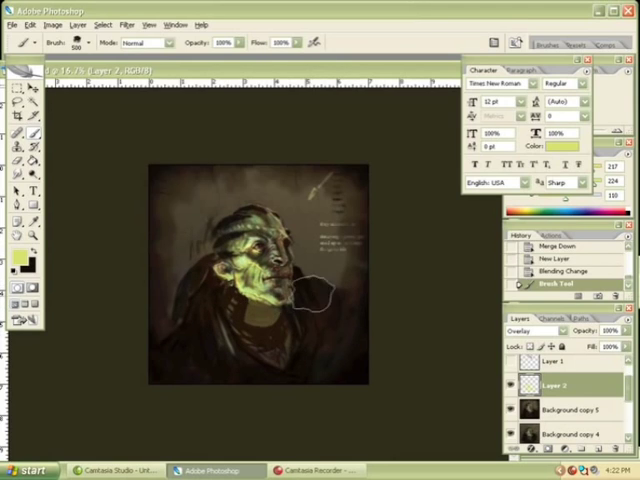
{"action": "left_click", "coordinate": [515, 43]}
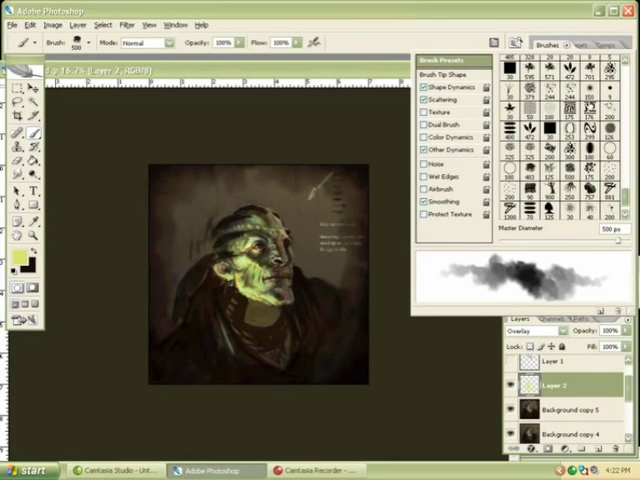
{"action": "key", "text": "."}
{"action": "key", "text": "F5"}
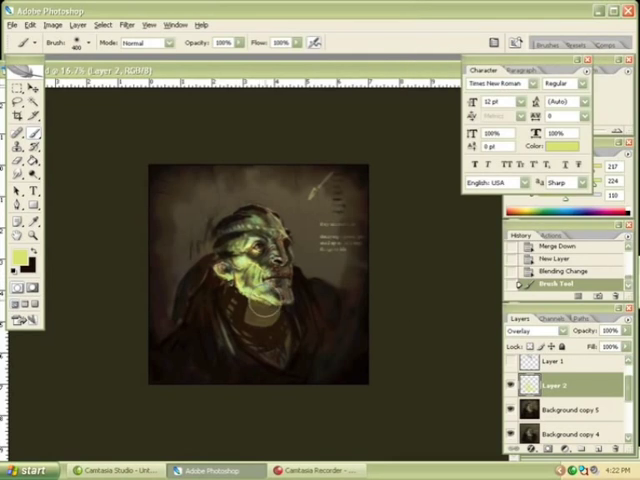
Cycle Layer 2's blend modes and settle on Screen at about 33% opacity.
{"action": "left_click", "coordinate": [545, 331]}
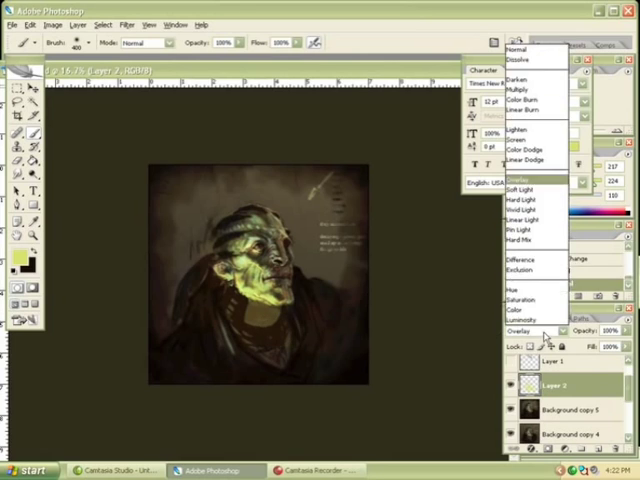
{"action": "left_click", "coordinate": [533, 163]}
{"action": "key", "text": "Up"}
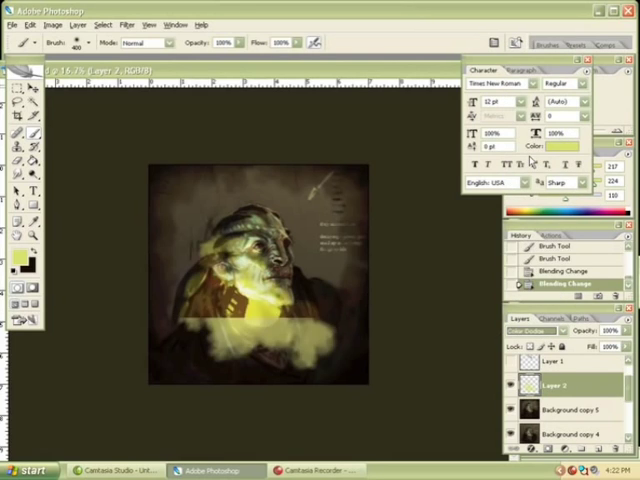
{"action": "key", "text": "Up"}
{"action": "key", "text": "Up"}
{"action": "key", "text": "Up"}
{"action": "key", "text": "Up"}
{"action": "key", "text": "Up"}
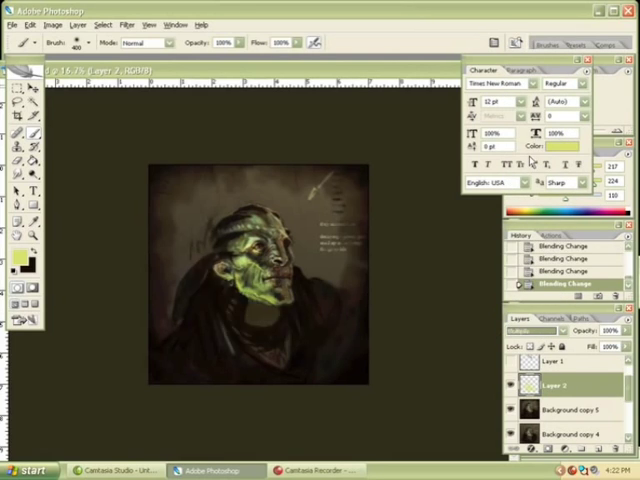
{"action": "key", "text": "Up"}
{"action": "key", "text": "Up"}
{"action": "key", "text": "Down"}
{"action": "key", "text": "Down"}
{"action": "key", "text": "Down"}
{"action": "key", "text": "Down"}
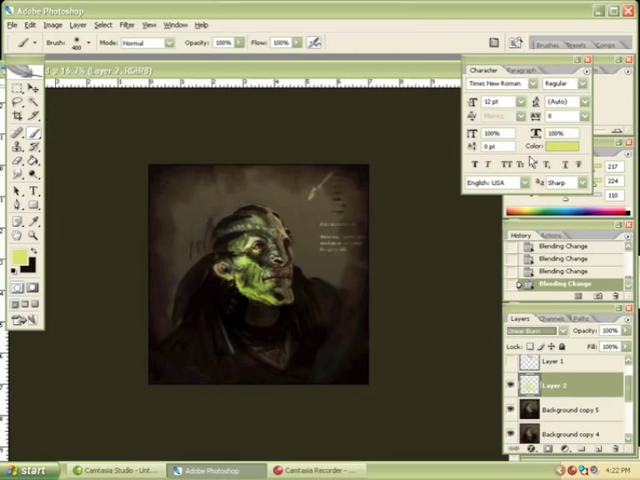
{"action": "key", "text": "Down"}
{"action": "key", "text": "Down"}
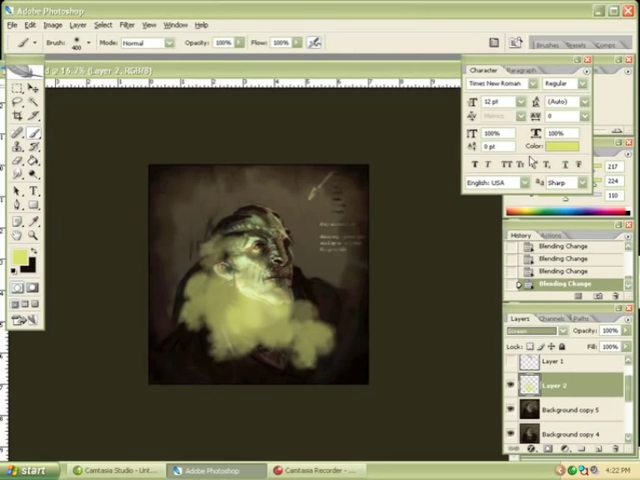
{"action": "left_click", "coordinate": [623, 336]}
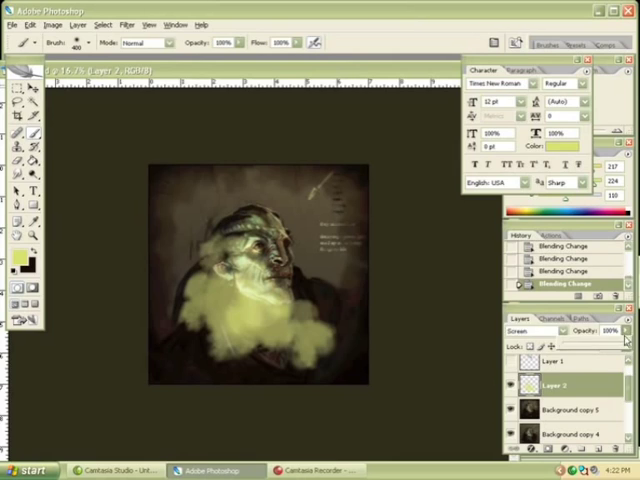
Try Layer 2 near 45% opacity, trying Soft Light and Color before settling on Vivid Light.
{"action": "mouse_move", "coordinate": [590, 350]}
{"action": "left_mouse_down"}
{"action": "mouse_move", "coordinate": [571, 352]}
{"action": "mouse_move", "coordinate": [579, 357]}
{"action": "mouse_move", "coordinate": [573, 357]}
{"action": "left_mouse_up"}
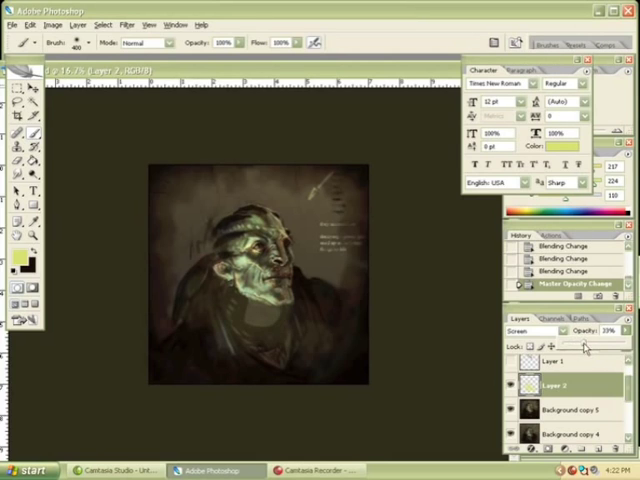
{"action": "left_click_drag", "start_coordinate": [586, 348], "coordinate": [593, 349]}
{"action": "left_click", "coordinate": [563, 333]}
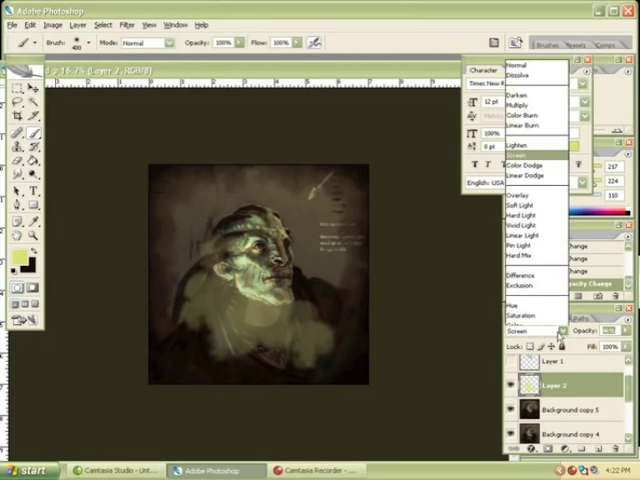
{"action": "left_click", "coordinate": [548, 190]}
{"action": "key", "text": "Down"}
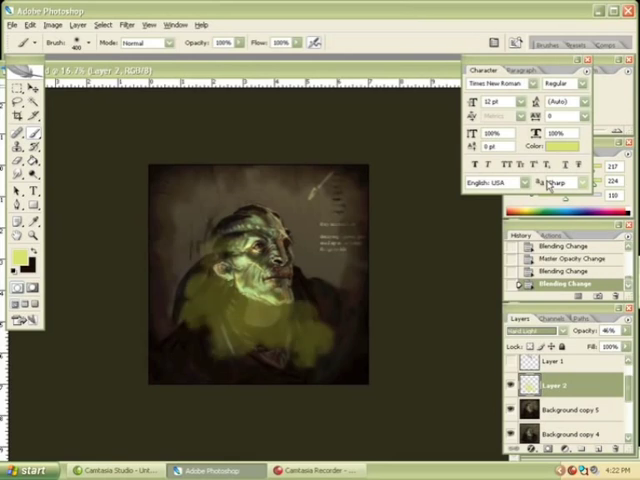
{"action": "key", "text": "Up"}
{"action": "key", "text": "Down"}
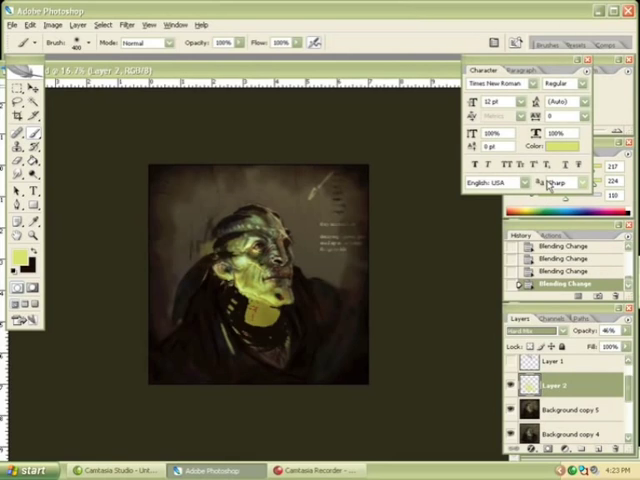
{"action": "key", "text": "Down"}
{"action": "key", "text": "Down"}
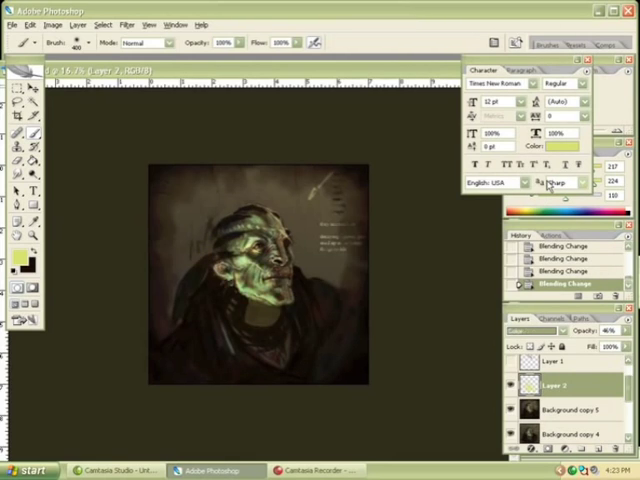
{"action": "key", "text": "Down"}
{"action": "key", "text": "Up"}
{"action": "key", "text": "Up"}
{"action": "key", "text": "Up"}
{"action": "key", "text": "Up"}
{"action": "key", "text": "Up"}
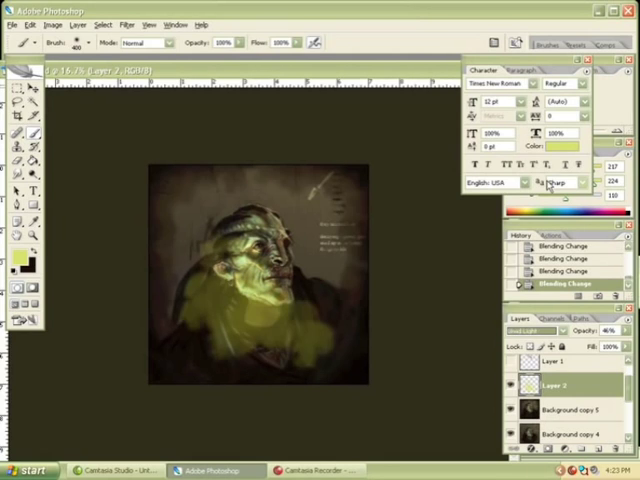
{"action": "key", "text": "Down"}
{"action": "key", "text": "Down"}
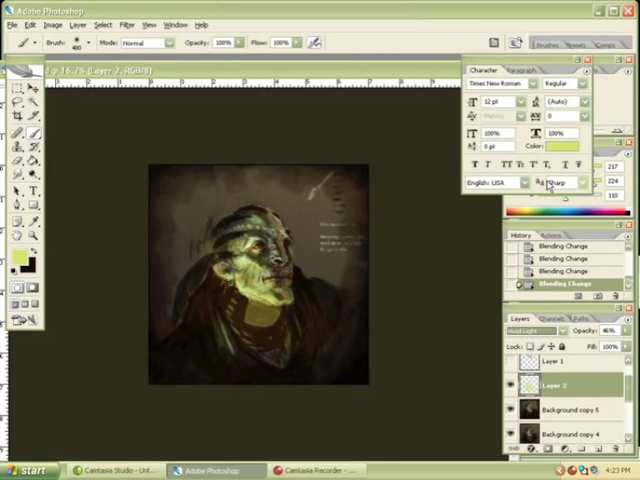
Set Layer 2 to 74% opacity and add yellow brushwork over the face and chest.
{"action": "left_click", "coordinate": [626, 331]}
{"action": "left_click_drag", "start_coordinate": [612, 347], "coordinate": [611, 346]}
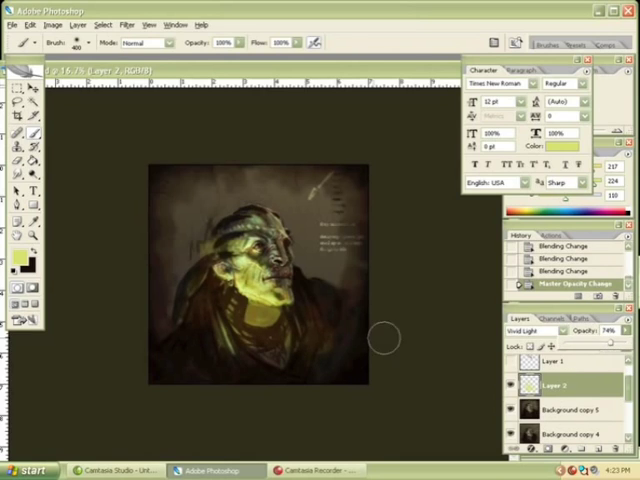
{"action": "mouse_move", "coordinate": [270, 290]}
{"action": "left_mouse_down"}
{"action": "mouse_move", "coordinate": [258, 314]}
{"action": "mouse_move", "coordinate": [262, 323]}
{"action": "mouse_move", "coordinate": [305, 263]}
{"action": "left_mouse_up"}
{"action": "key", "text": "v"}
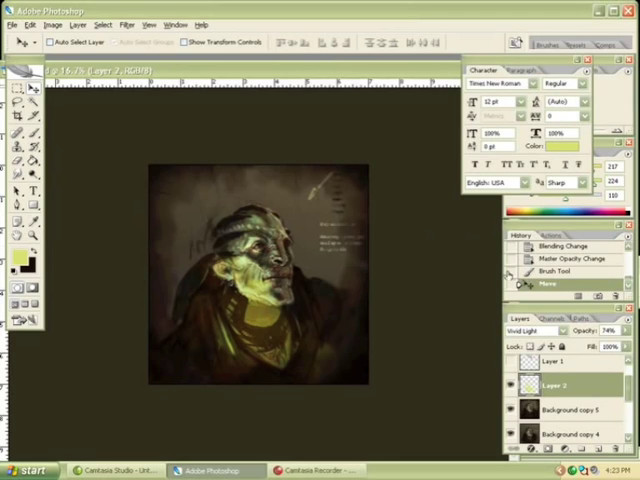
{"action": "left_click", "coordinate": [626, 330]}
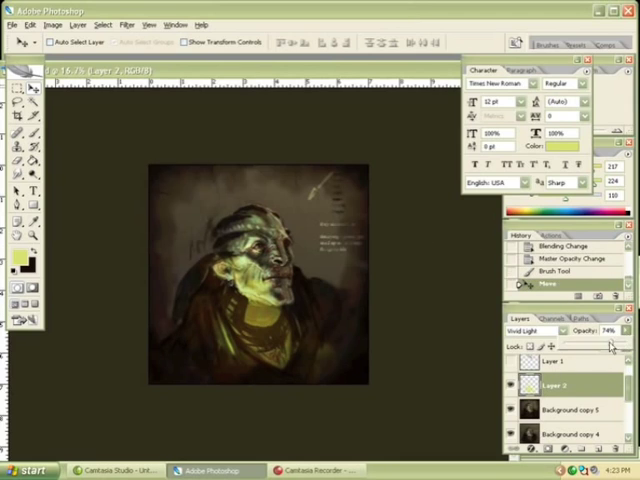
Raise Layer 2 to 100%, merge it into Background copy 5, and add a new layer.
{"action": "left_click_drag", "start_coordinate": [622, 347], "coordinate": [627, 347]}
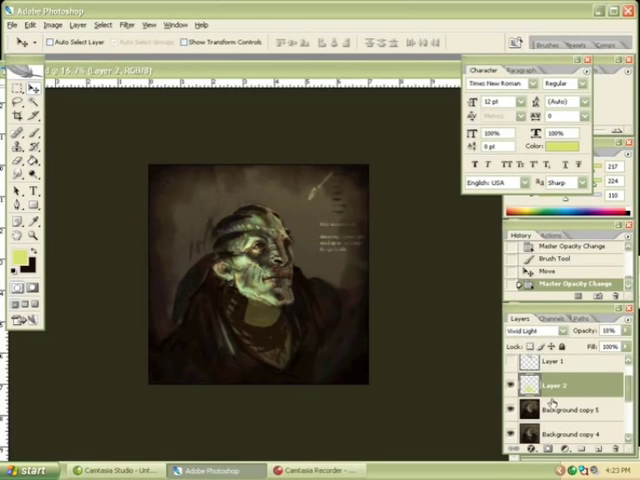
{"action": "key", "text": "ctrl+e"}
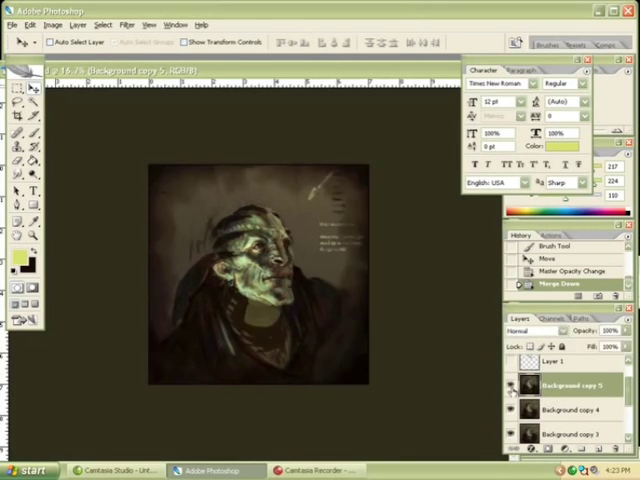
{"action": "left_click", "coordinate": [599, 449]}
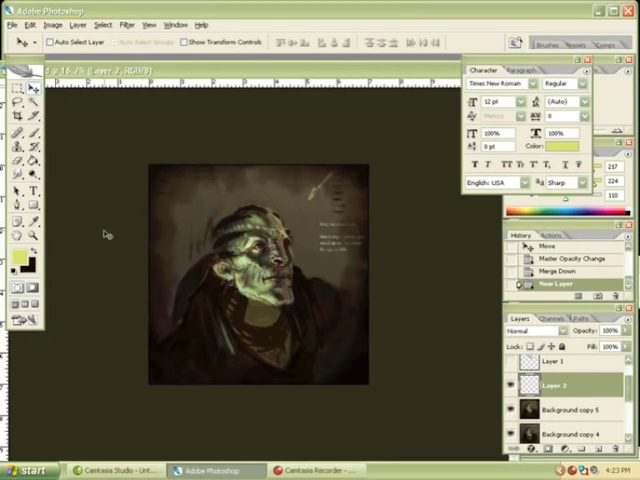
{"action": "scroll", "coordinate": [612, 392], "scroll_direction": "down", "scroll_amount": 2}
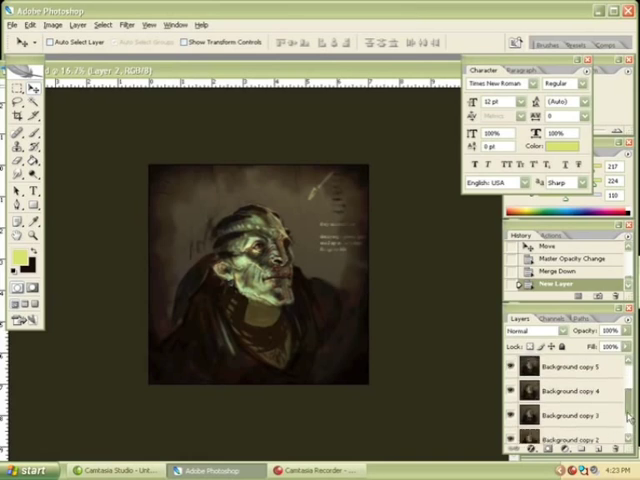
{"action": "scroll", "coordinate": [620, 400], "scroll_direction": "up", "scroll_amount": 3}
{"action": "scroll", "coordinate": [626, 418], "scroll_direction": "down", "scroll_amount": 4}
{"action": "scroll", "coordinate": [626, 418], "scroll_direction": "up", "scroll_amount": 5}
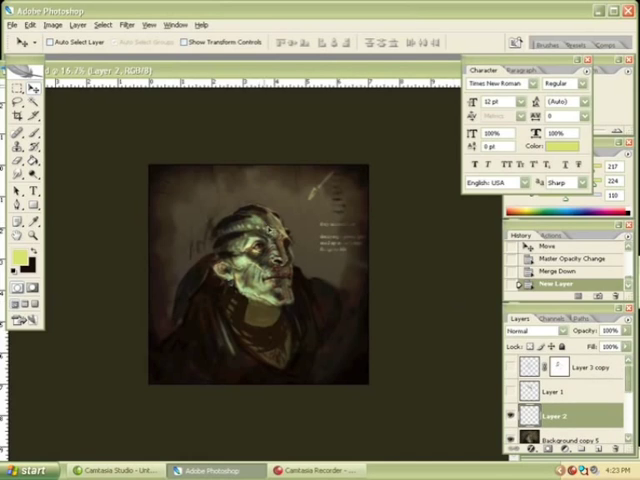
Brush soft black shading onto the new Layer 2, darkening the background left of the head.
{"action": "key", "text": "x"}
{"action": "key", "text": "n"}
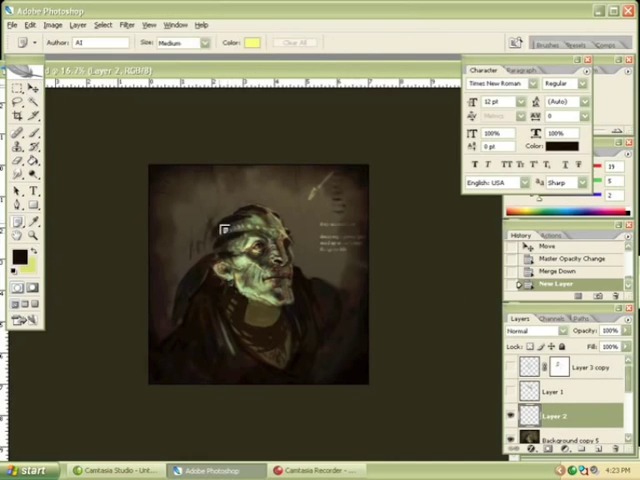
{"action": "key", "text": "b"}
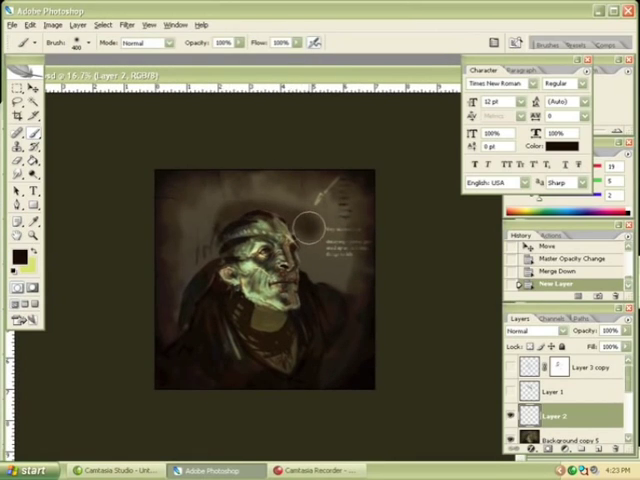
{"action": "left_click_drag", "start_coordinate": [304, 217], "coordinate": [304, 221]}
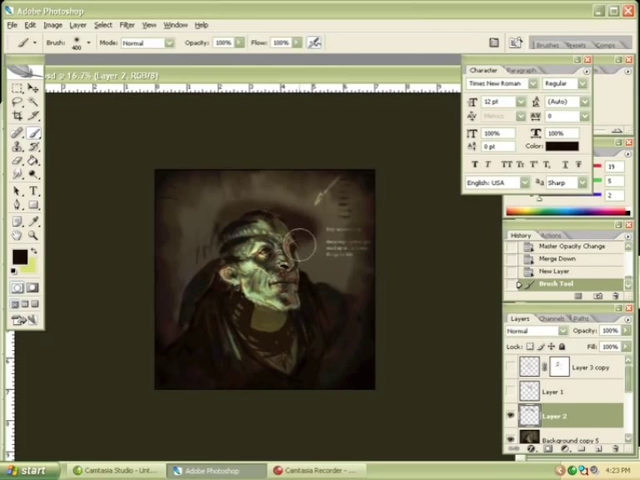
{"action": "mouse_move", "coordinate": [311, 272]}
{"action": "left_mouse_down"}
{"action": "mouse_move", "coordinate": [311, 283]}
{"action": "mouse_move", "coordinate": [307, 271]}
{"action": "left_mouse_up"}
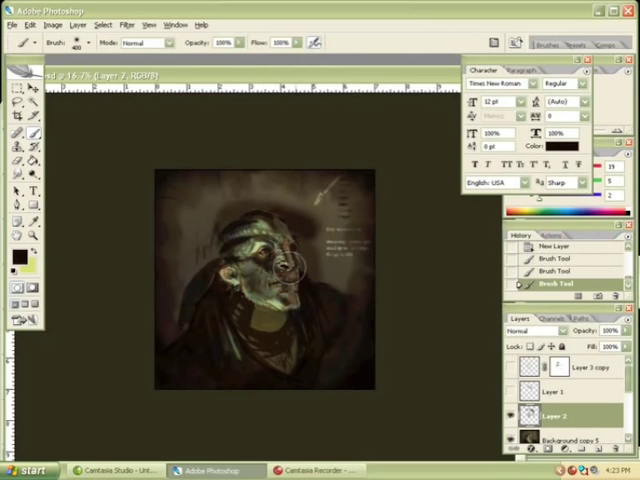
{"action": "key", "text": "ctrl+z"}
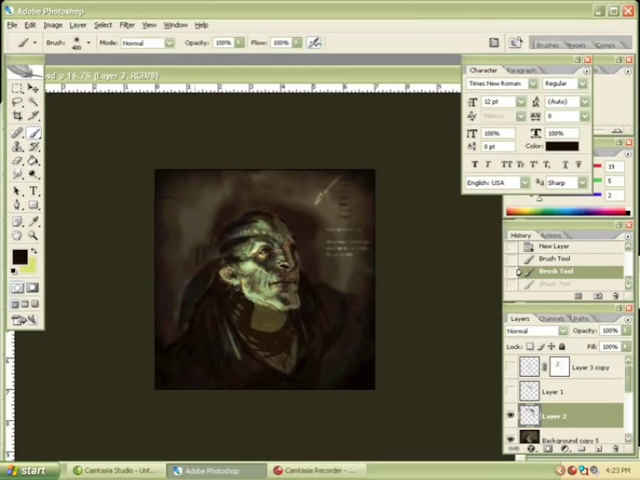
{"action": "left_click_drag", "start_coordinate": [200, 250], "coordinate": [194, 259]}
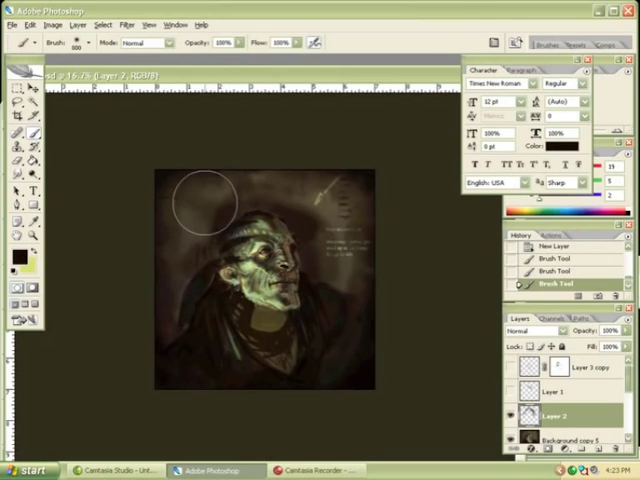
{"action": "left_click_drag", "start_coordinate": [200, 228], "coordinate": [186, 275]}
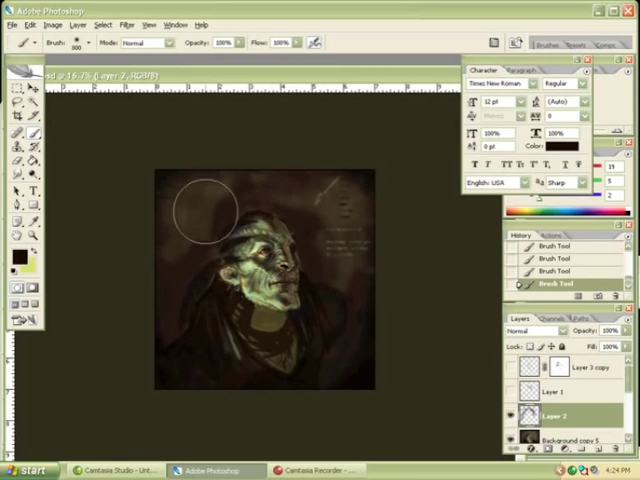
{"action": "left_click_drag", "start_coordinate": [204, 210], "coordinate": [205, 245]}
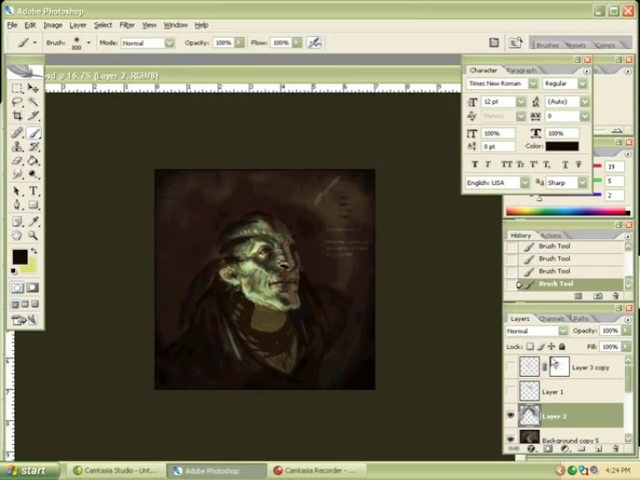
{"action": "left_click", "coordinate": [548, 330]}
Set the dark layer to Linear Burn, add a stroke over the head, and lower opacity to about 84%.
{"action": "left_click", "coordinate": [526, 100]}
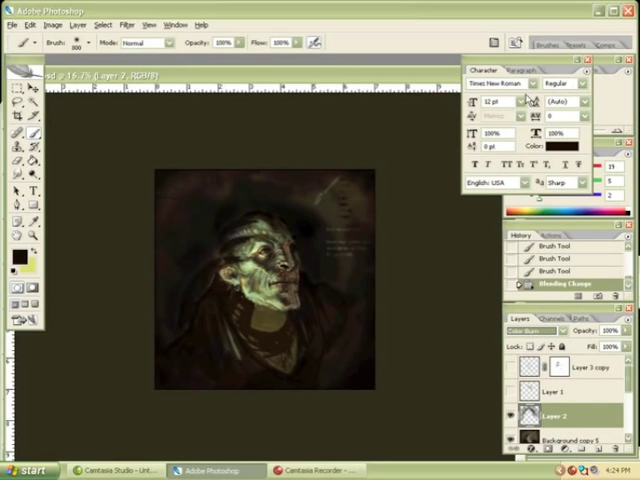
{"action": "key", "text": "shift+plus"}
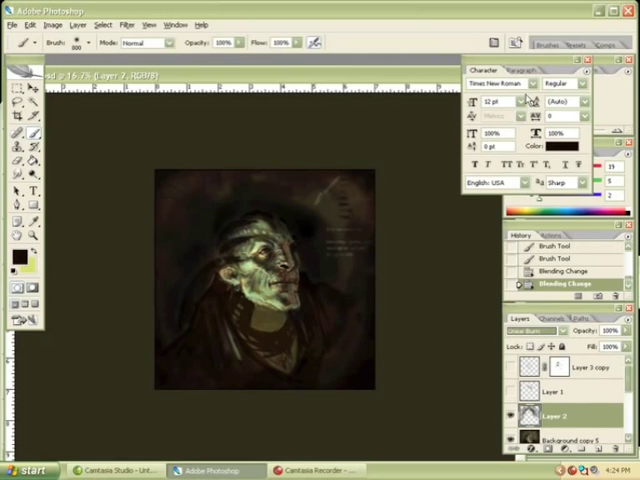
{"action": "key", "text": "shift+plus"}
{"action": "key", "text": "shift+plus"}
{"action": "key", "text": "shift+plus"}
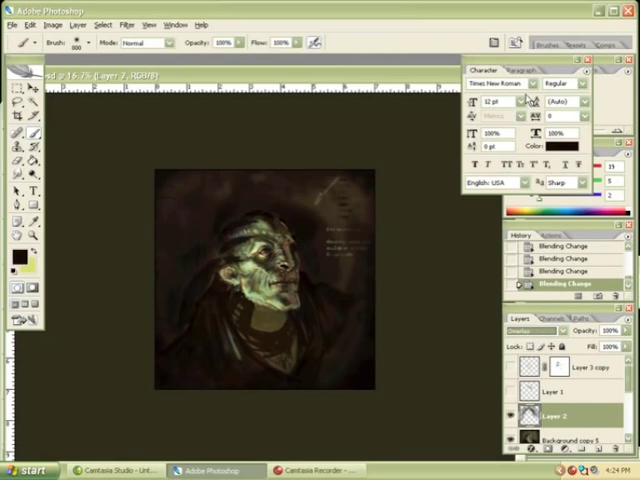
{"action": "key", "text": "shift+plus"}
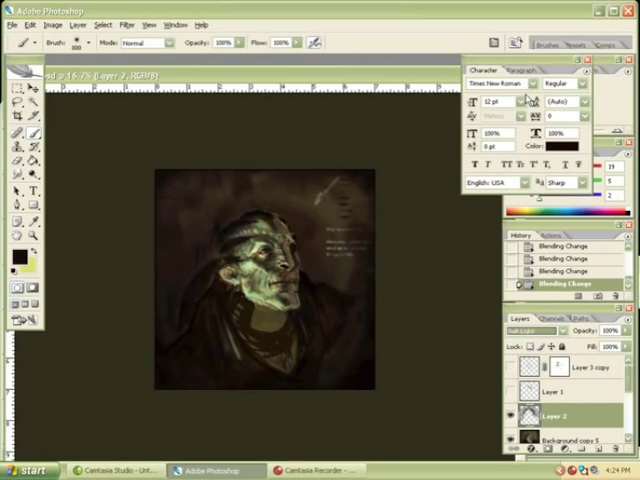
{"action": "key", "text": "shift+plus"}
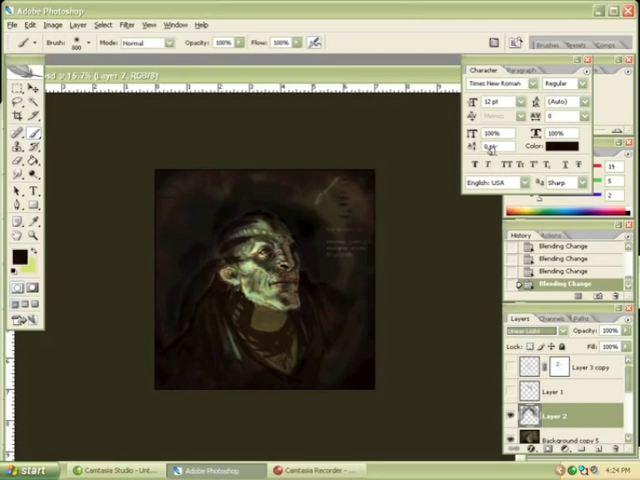
{"action": "key", "text": "shift+plus"}
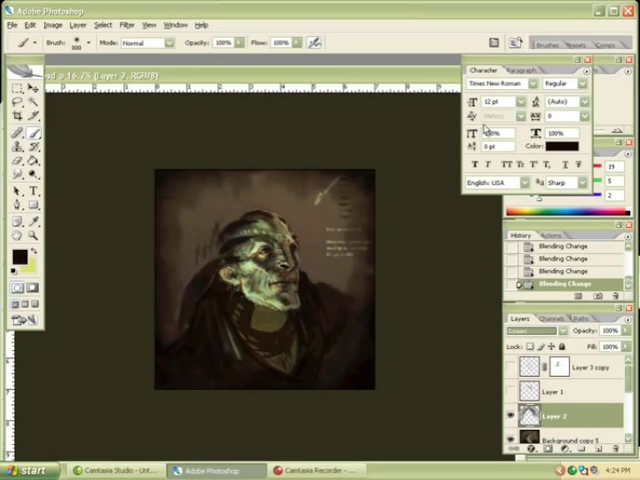
{"action": "key", "text": "shift+plus"}
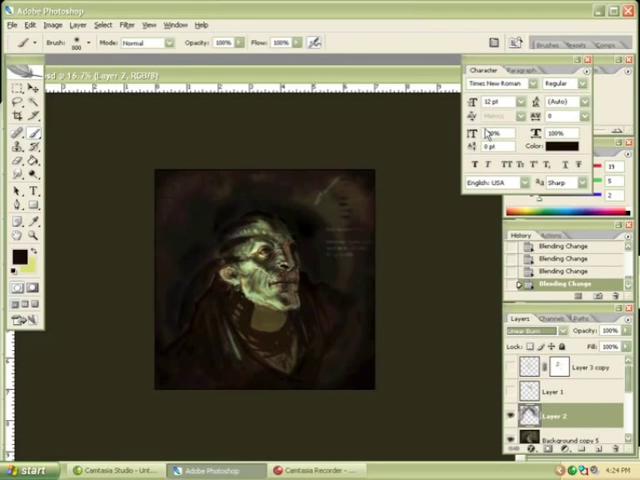
{"action": "mouse_move", "coordinate": [303, 247]}
{"action": "left_mouse_down"}
{"action": "mouse_move", "coordinate": [287, 212]}
{"action": "mouse_move", "coordinate": [282, 220]}
{"action": "left_mouse_up"}
{"action": "key", "text": "v"}
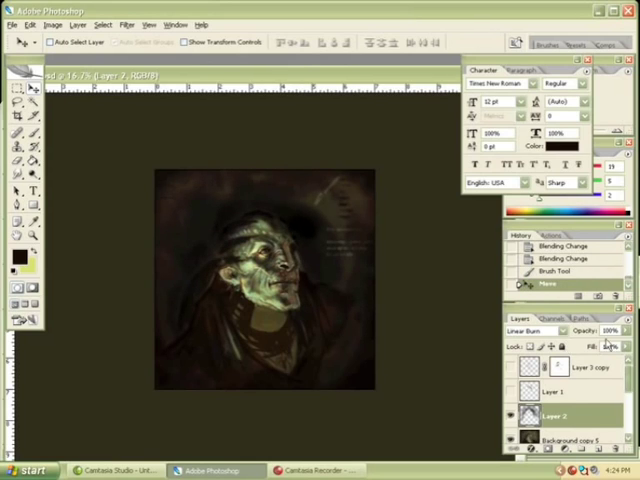
{"action": "left_click_drag", "start_coordinate": [626, 331], "coordinate": [618, 347]}
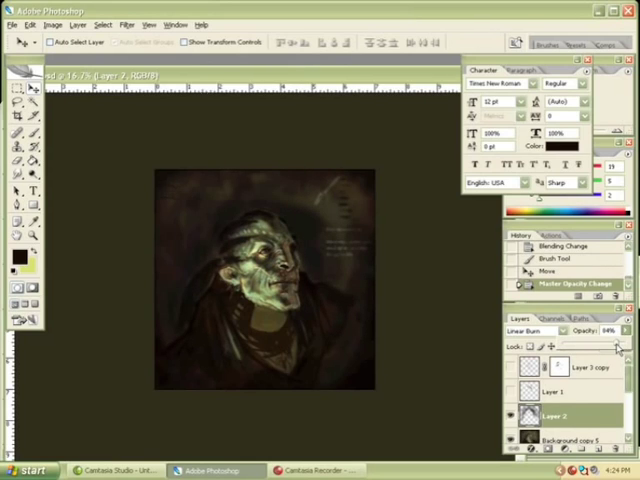
Add a stroke across the face, shrink the brush, and zoom to 33.3% on the face.
{"action": "left_click", "coordinate": [349, 225]}
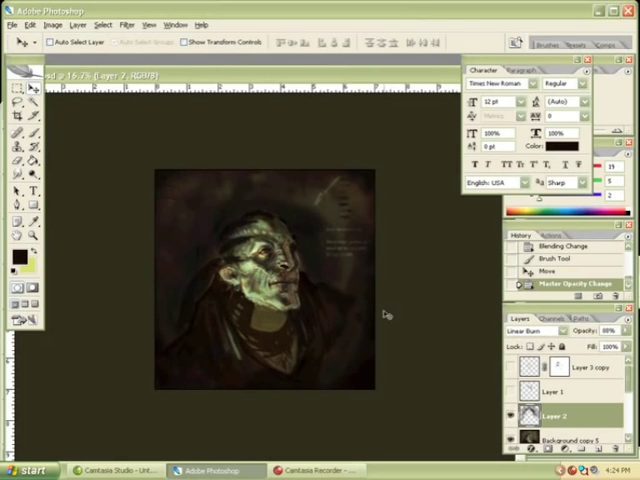
{"action": "key", "text": "b"}
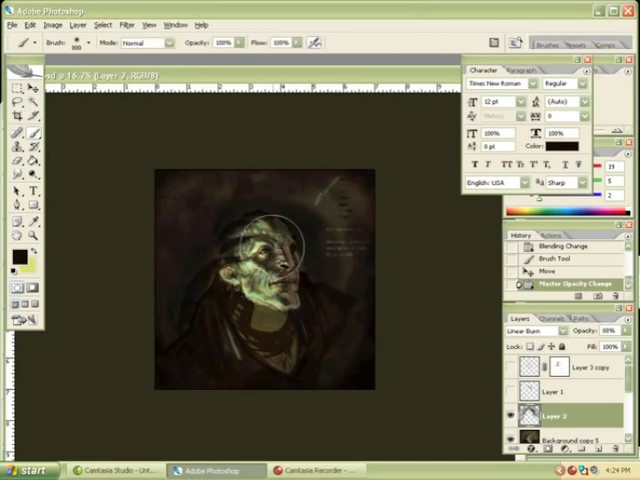
{"action": "mouse_move", "coordinate": [271, 226]}
{"action": "left_mouse_down"}
{"action": "mouse_move", "coordinate": [283, 229]}
{"action": "mouse_move", "coordinate": [271, 236]}
{"action": "mouse_move", "coordinate": [276, 229]}
{"action": "left_mouse_up"}
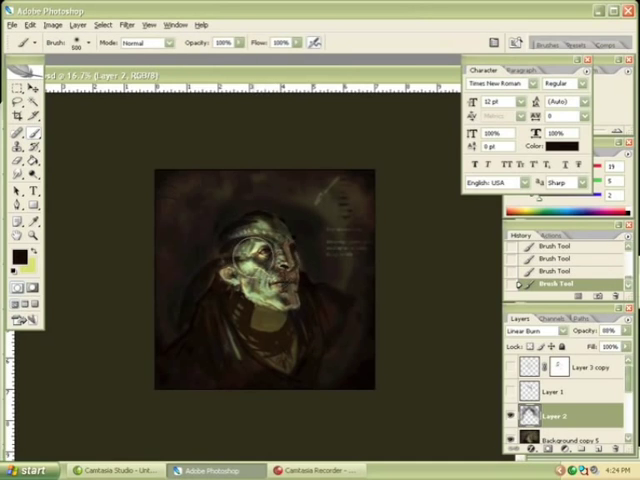
{"action": "key", "text": "bracketleft"}
{"action": "key", "text": "bracketleft"}
{"action": "key", "text": "bracketleft"}
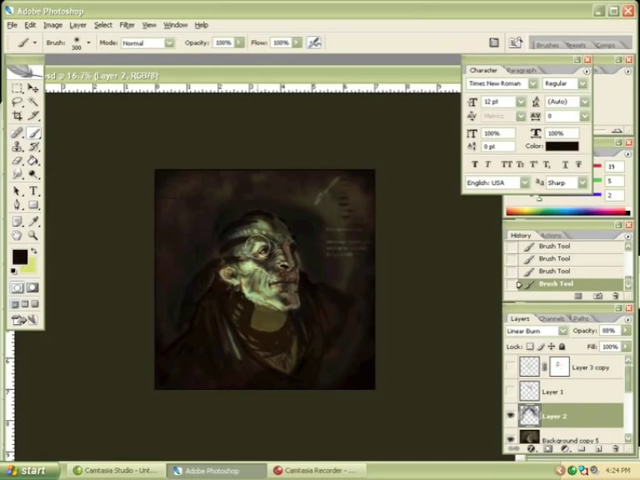
{"action": "left_click", "coordinate": [33, 236]}
{"action": "left_click", "coordinate": [280, 280]}
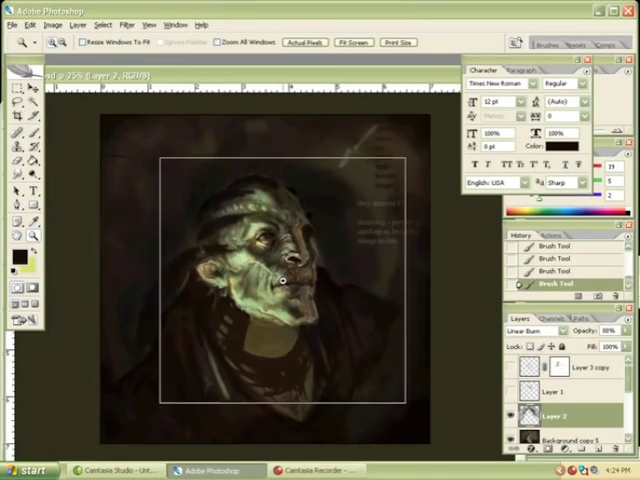
{"action": "left_click", "coordinate": [250, 285]}
{"action": "scroll", "coordinate": [248, 234], "scroll_direction": "up", "scroll_amount": 1}
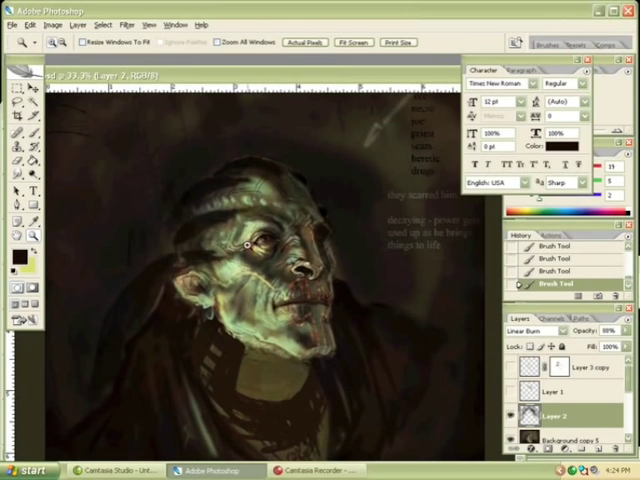
Compare with Layer 2 hidden, then resize the brush and lighten the mouth and chin.
{"action": "key", "text": "b"}
{"action": "left_click", "coordinate": [510, 415]}
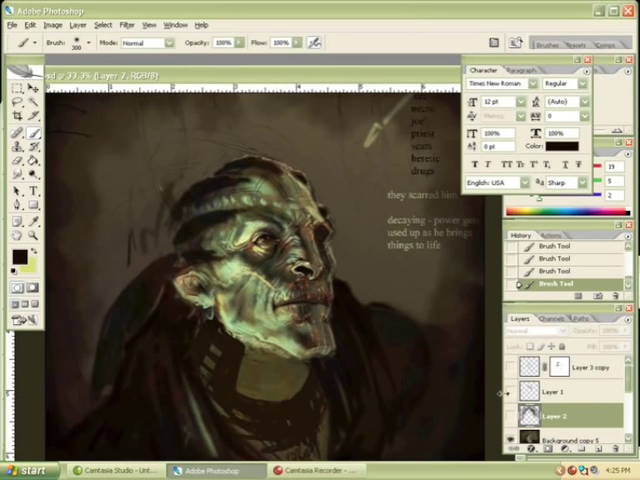
{"action": "left_click", "coordinate": [511, 415]}
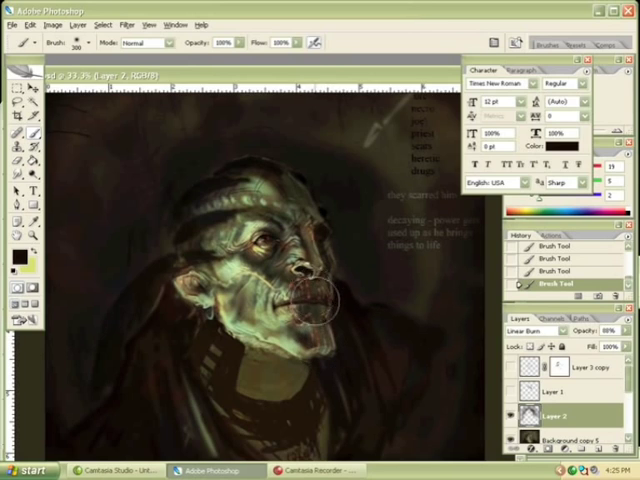
{"action": "key", "text": "bracketleft"}
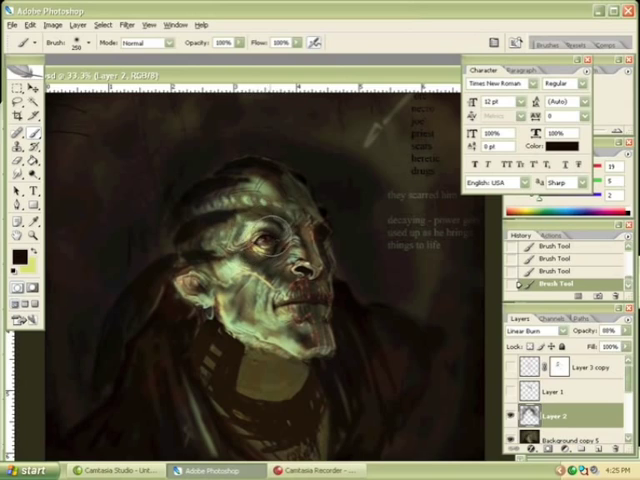
{"action": "key", "text": "bracketleft"}
{"action": "key", "text": "bracketleft"}
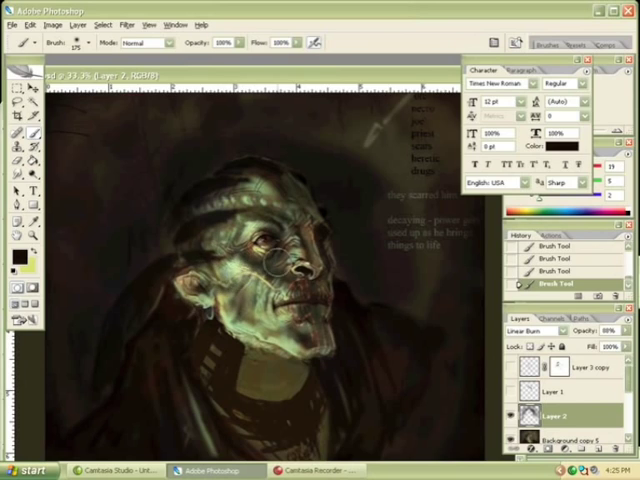
{"action": "key", "text": "bracketright"}
{"action": "key", "text": "bracketright"}
{"action": "key", "text": "bracketright"}
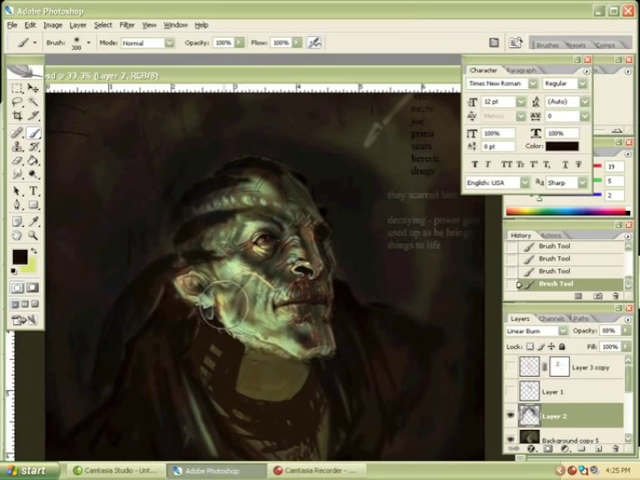
{"action": "key", "text": "bracketleft"}
{"action": "key", "text": "bracketleft"}
{"action": "key", "text": "bracketleft"}
{"action": "key", "text": "bracketleft"}
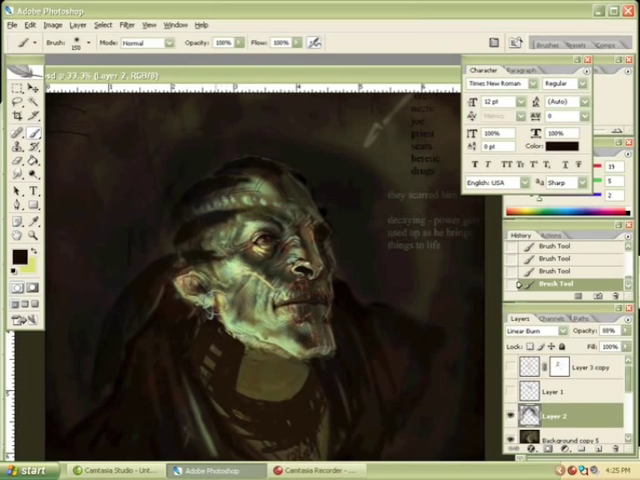
{"action": "key", "text": "bracketright"}
{"action": "key", "text": "bracketright"}
{"action": "key", "text": "bracketright"}
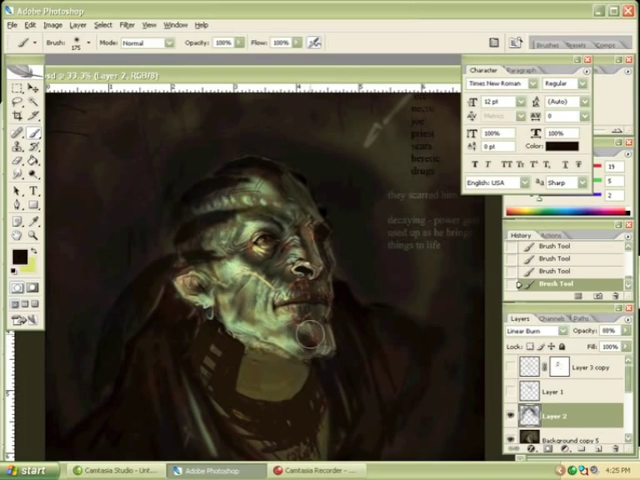
{"action": "left_click_drag", "start_coordinate": [308, 300], "coordinate": [300, 285]}
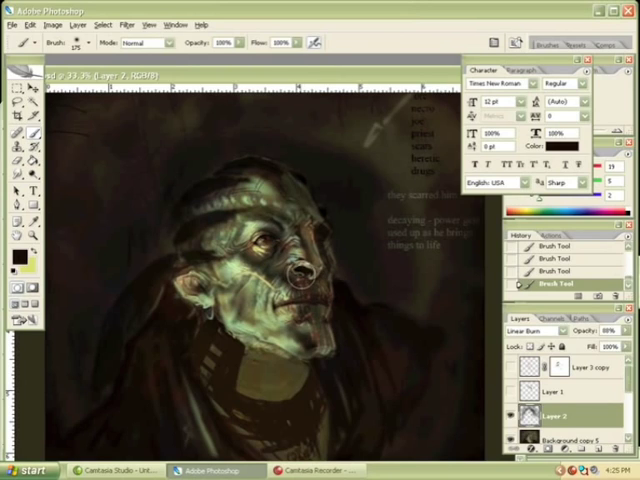
Toggle Layer 2 on and off six times to compare, then merge it into Background copy 5.
{"action": "left_click", "coordinate": [511, 415]}
{"action": "left_click", "coordinate": [511, 415]}
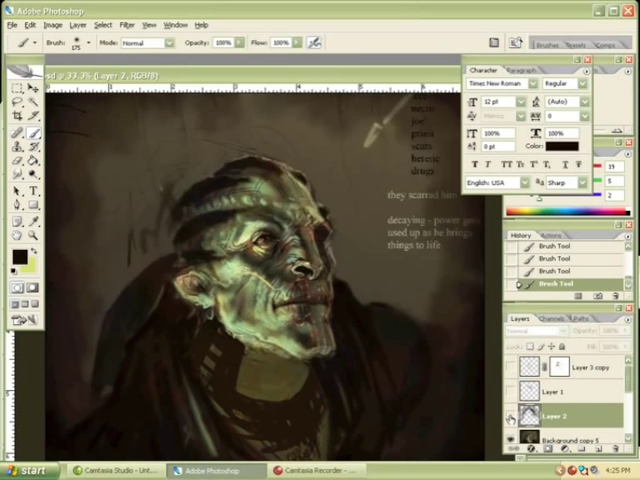
{"action": "left_click", "coordinate": [511, 415]}
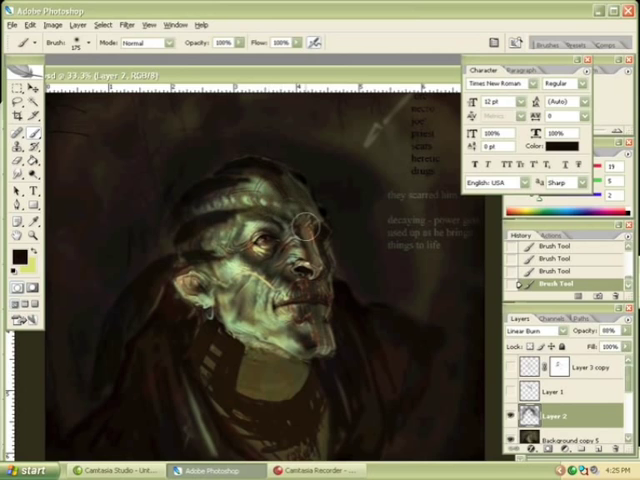
{"action": "left_click", "coordinate": [508, 415]}
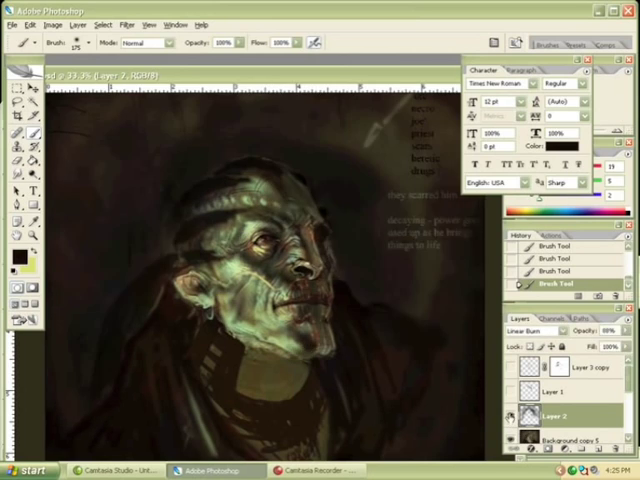
{"action": "left_click", "coordinate": [508, 415]}
{"action": "left_click", "coordinate": [508, 415]}
{"action": "key", "text": "ctrl+e"}
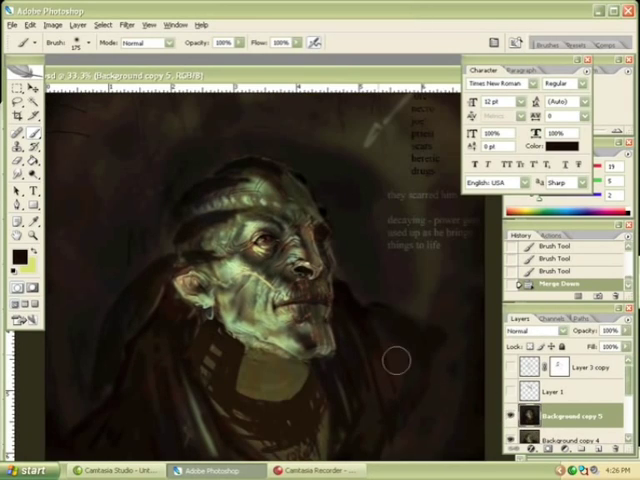
Sample olive green and dark brown from the neck and dab them onto the neck area.
{"action": "left_click_drag", "start_coordinate": [296, 360], "coordinate": [281, 319]}
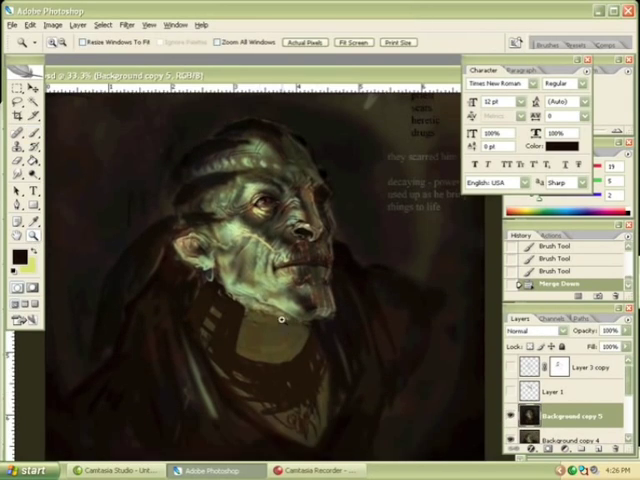
{"action": "left_click", "coordinate": [276, 331], "text": "alt"}
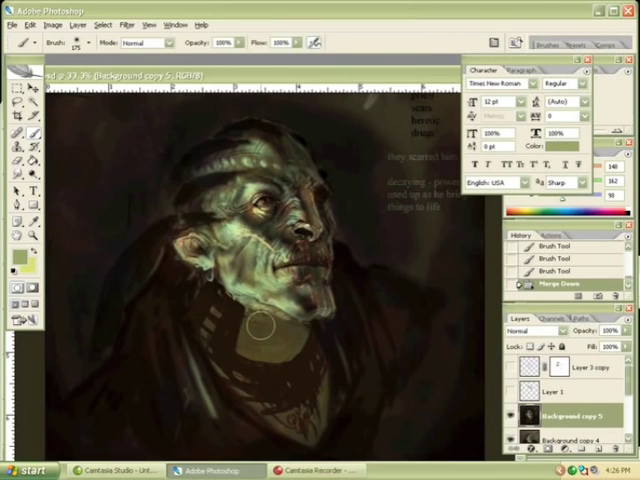
{"action": "left_click", "coordinate": [257, 318]}
{"action": "left_click", "coordinate": [260, 307]}
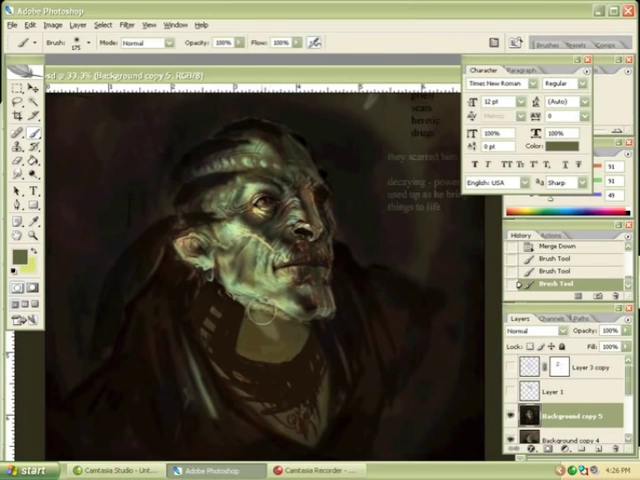
{"action": "left_click", "coordinate": [248, 330]}
{"action": "left_click", "coordinate": [260, 330], "text": "alt"}
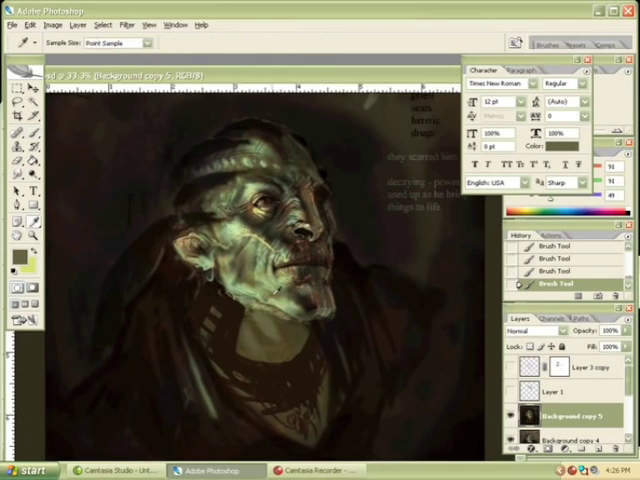
{"action": "mouse_move", "coordinate": [246, 329]}
{"action": "left_mouse_down"}
{"action": "mouse_move", "coordinate": [246, 343]}
{"action": "mouse_move", "coordinate": [264, 354]}
{"action": "left_mouse_up"}
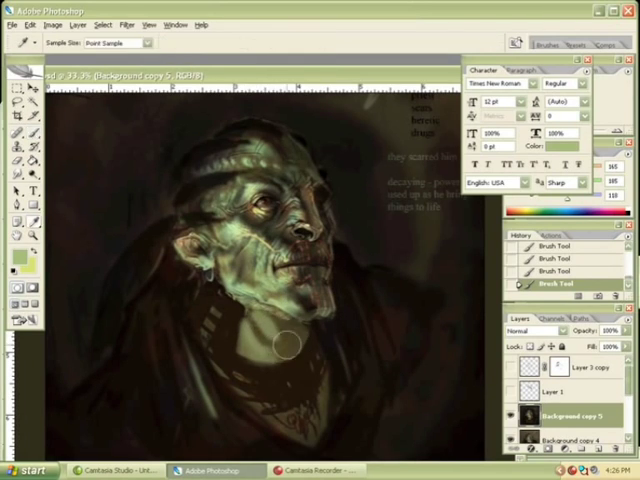
{"action": "left_click", "coordinate": [291, 340], "text": "alt"}
{"action": "key", "text": "bracketright"}
{"action": "key", "text": "bracketright"}
{"action": "key", "text": "bracketright"}
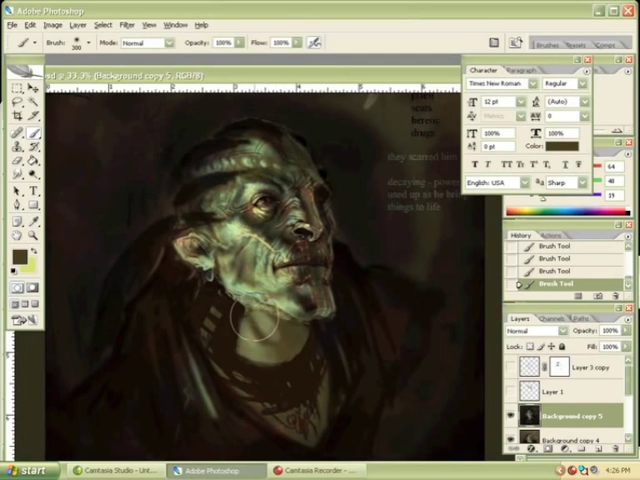
Pick a near-black shadow and a warmer dark brown, shrinking the brush for smaller strokes.
{"action": "left_click", "coordinate": [303, 322], "text": "alt"}
{"action": "key", "text": "bracketleft"}
{"action": "key", "text": "bracketleft"}
{"action": "key", "text": "bracketleft"}
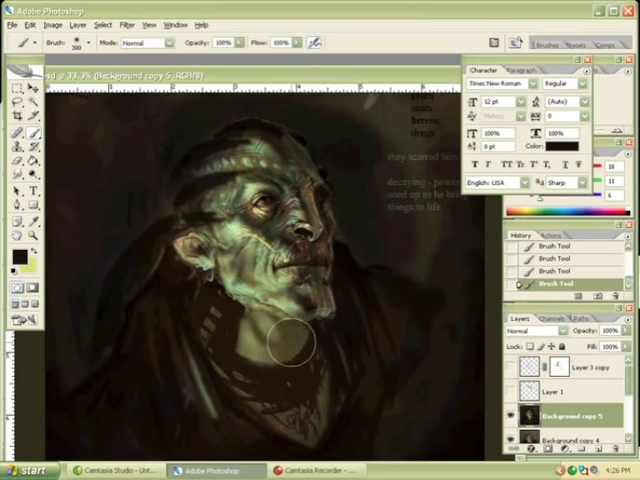
{"action": "key", "text": "bracketleft"}
{"action": "key", "text": "bracketleft"}
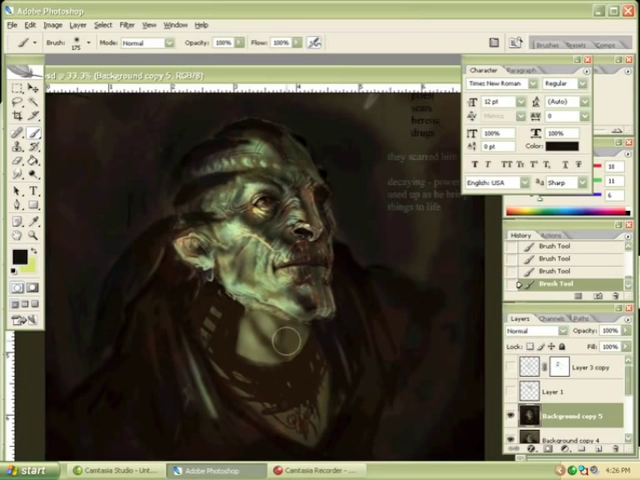
{"action": "left_click", "coordinate": [264, 334], "text": "alt"}
{"action": "key", "text": "i"}
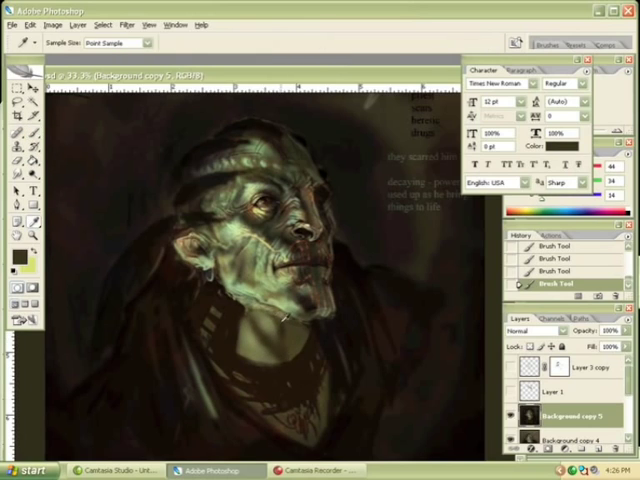
{"action": "key", "text": "b"}
Sample lighter olives and darker browns, then paint dark brown strokes over the neck and collar.
{"action": "left_click", "coordinate": [279, 330], "text": "alt"}
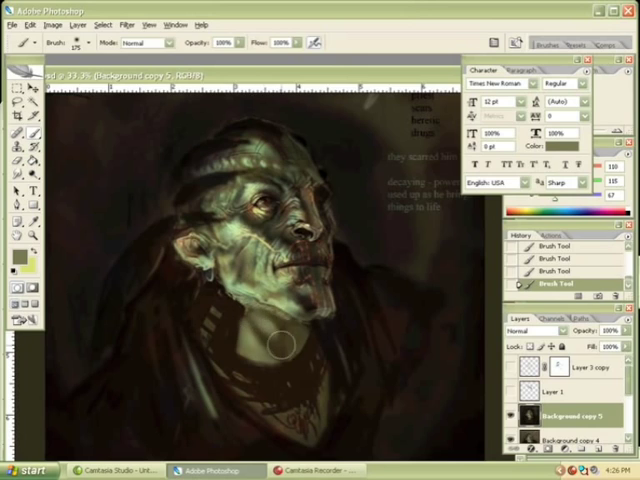
{"action": "left_click", "coordinate": [280, 350], "text": "alt"}
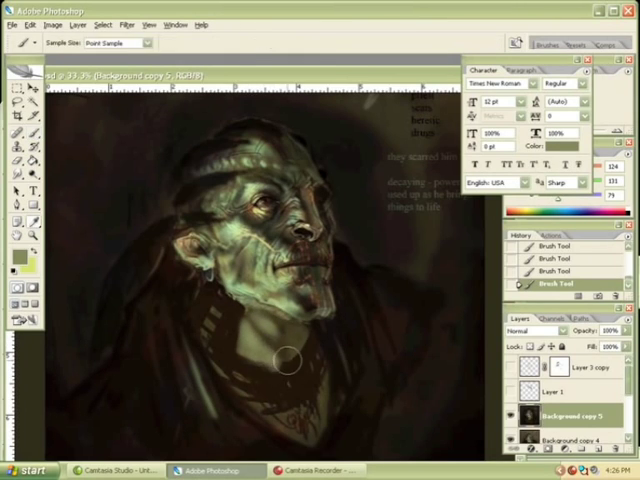
{"action": "left_click", "coordinate": [284, 355], "text": "alt"}
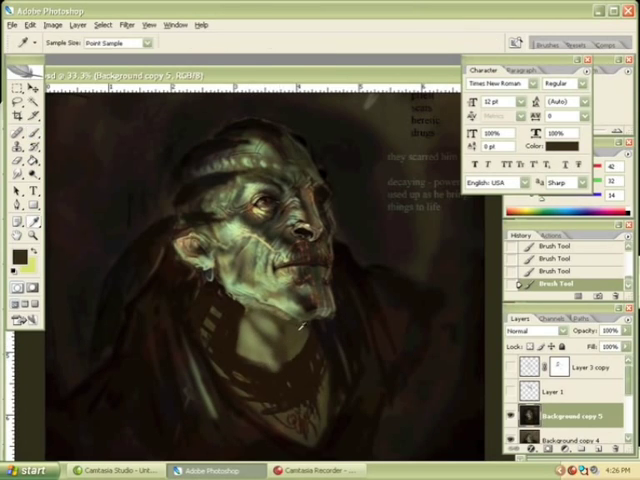
{"action": "left_click", "coordinate": [298, 326], "text": "alt"}
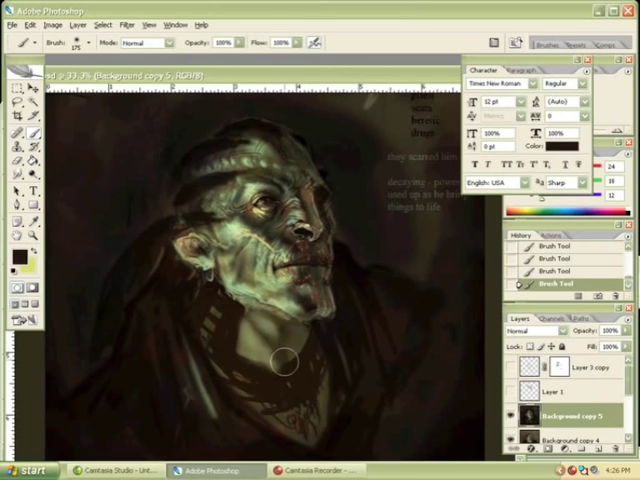
{"action": "left_click", "coordinate": [283, 360], "text": "alt"}
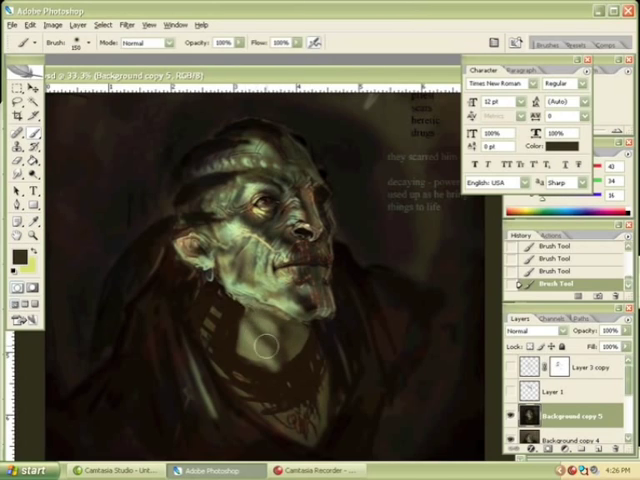
{"action": "key", "text": "bracketright"}
{"action": "left_click_drag", "start_coordinate": [279, 364], "coordinate": [243, 314]}
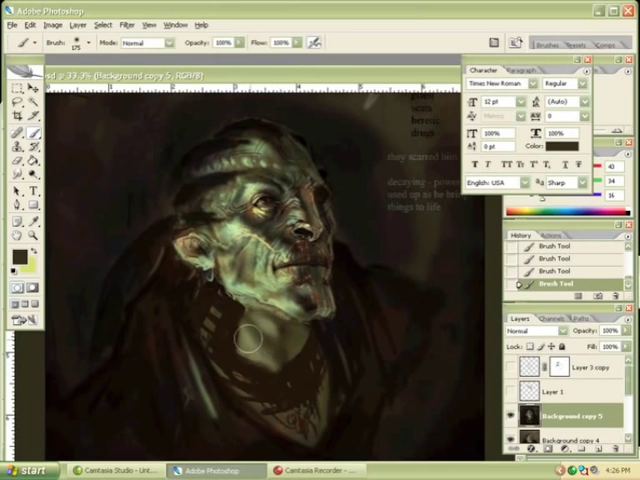
{"action": "key", "text": "bracketleft"}
{"action": "key", "text": "bracketleft"}
Shrink the brush and alternate sampled dark browns and olive greens across the jaw.
{"action": "left_click", "coordinate": [289, 368], "text": "alt"}
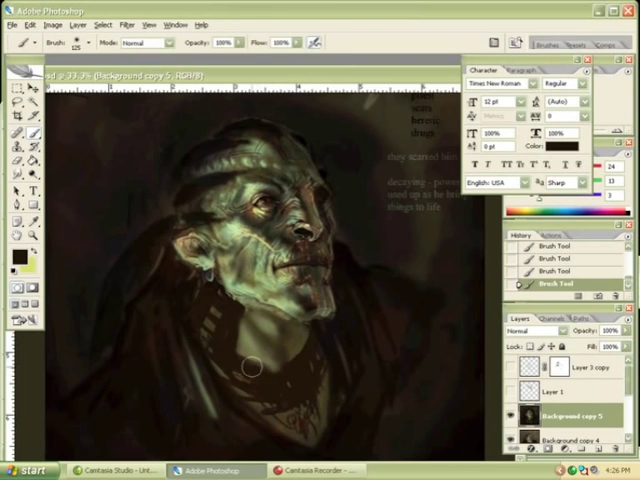
{"action": "key", "text": "bracketleft"}
{"action": "key", "text": "bracketleft"}
{"action": "key", "text": "bracketleft"}
{"action": "key", "text": "bracketleft"}
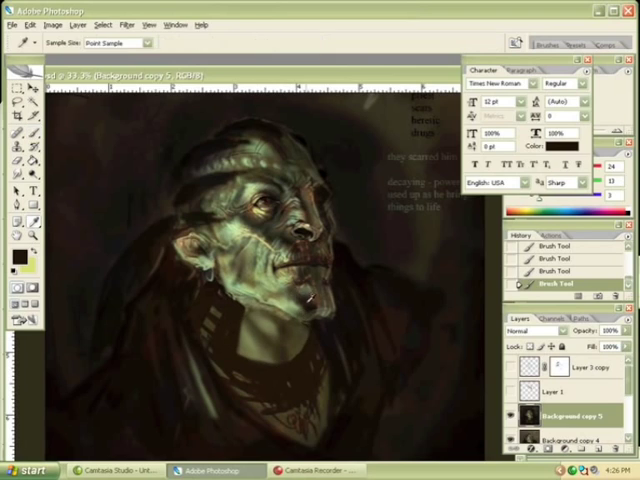
{"action": "left_click", "coordinate": [259, 333], "text": "alt"}
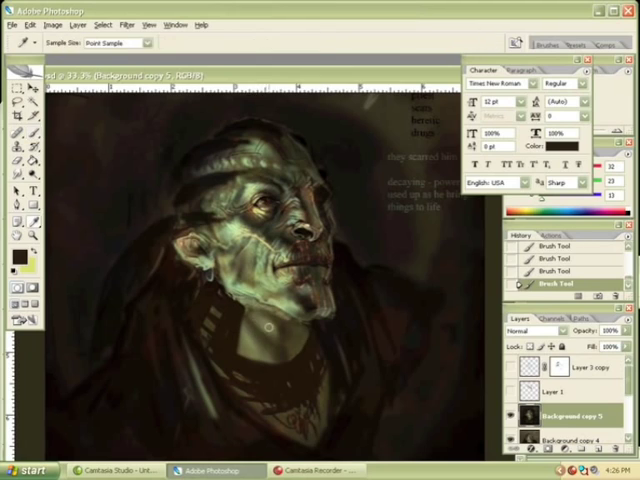
{"action": "left_click", "coordinate": [251, 316], "text": "alt"}
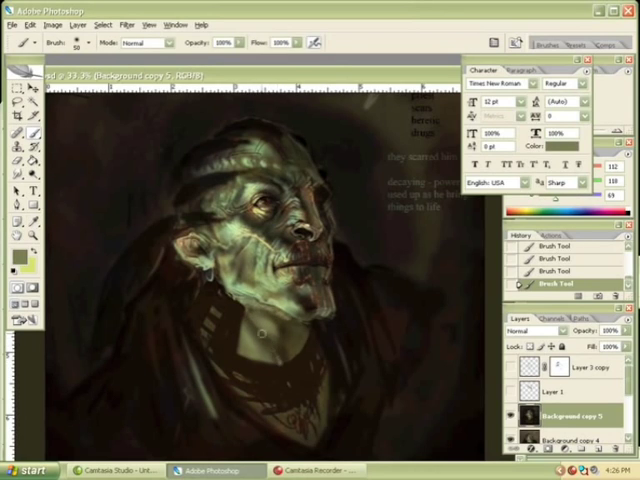
{"action": "left_click", "coordinate": [270, 344], "text": "alt"}
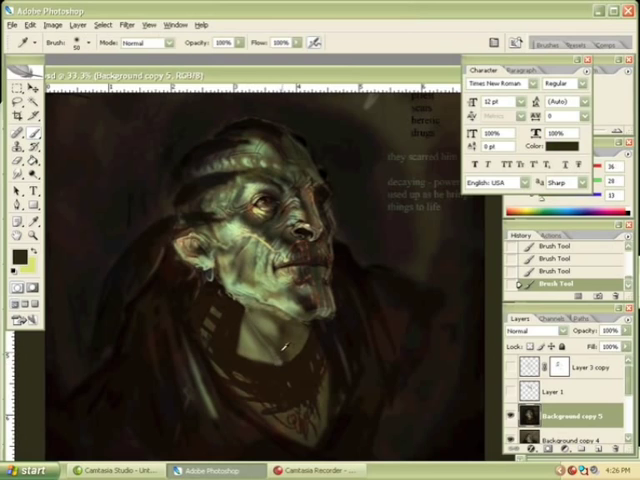
{"action": "left_click", "coordinate": [273, 341], "text": "alt"}
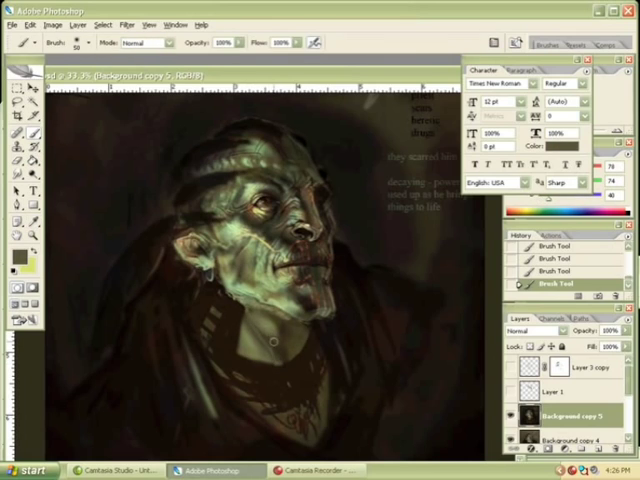
{"action": "left_click", "coordinate": [264, 330], "text": "alt"}
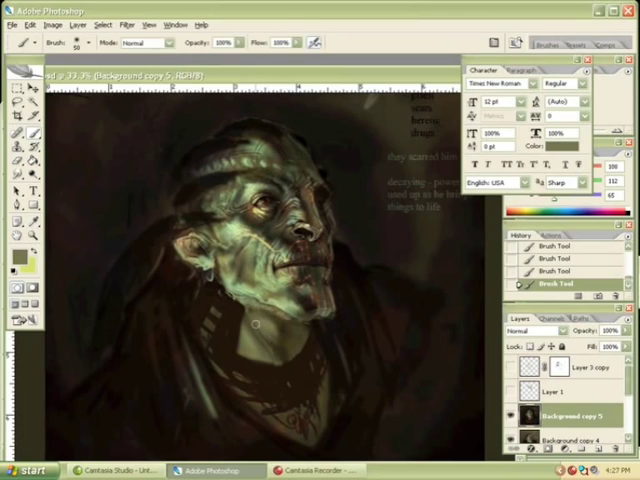
{"action": "left_click", "coordinate": [280, 333], "text": "alt"}
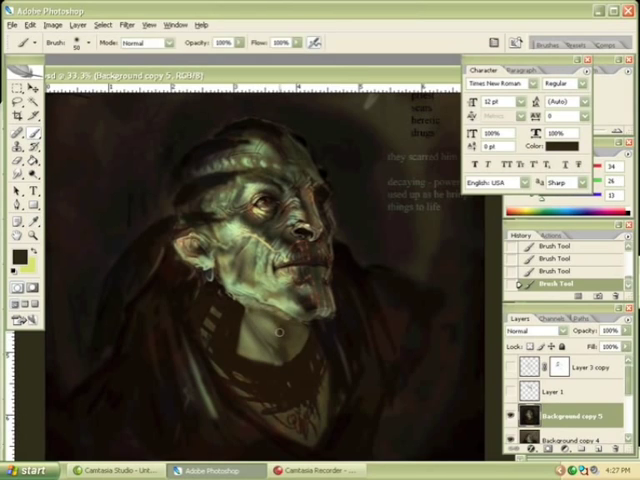
{"action": "left_click", "coordinate": [288, 334], "text": "alt"}
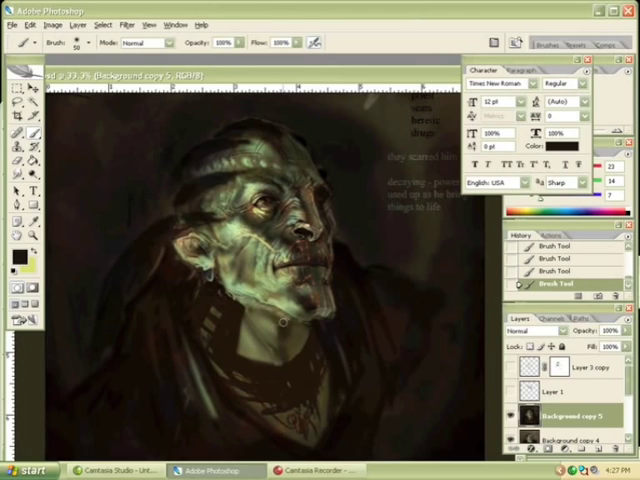
{"action": "left_click", "coordinate": [276, 327], "text": "alt"}
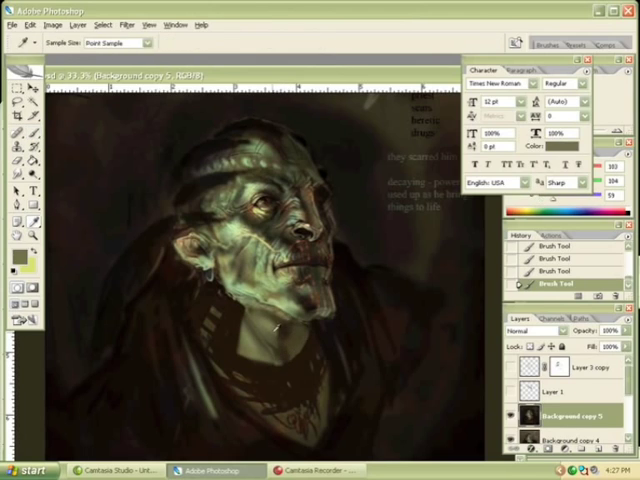
{"action": "left_click", "coordinate": [270, 333], "text": "alt"}
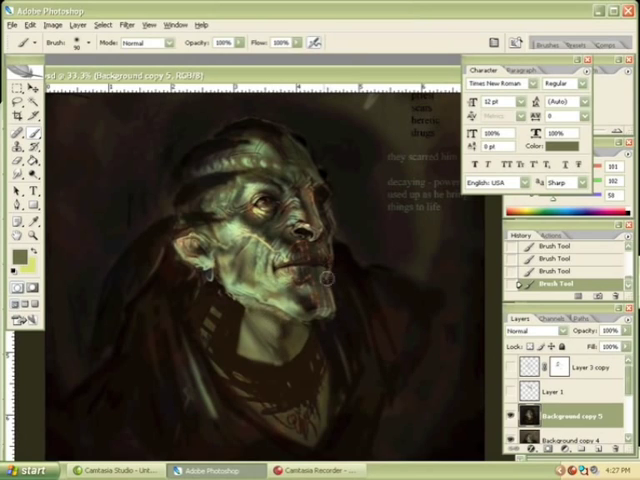
Work lighter olive, reddish dark brown and green skin tones into the jaw, resizing the brush for detail.
{"action": "left_click", "coordinate": [276, 346], "text": "alt"}
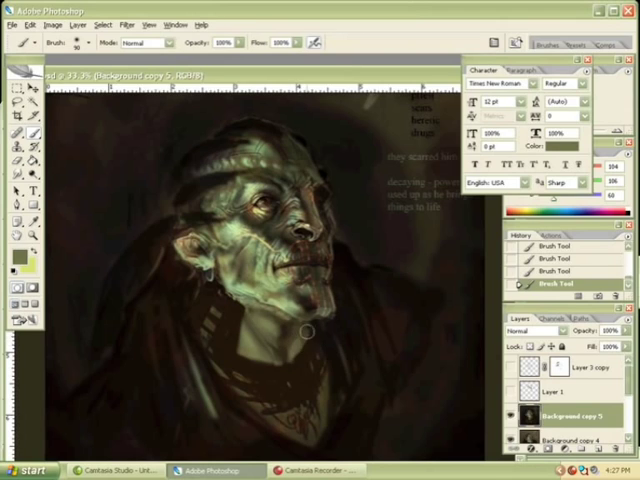
{"action": "left_click", "coordinate": [276, 355], "text": "alt"}
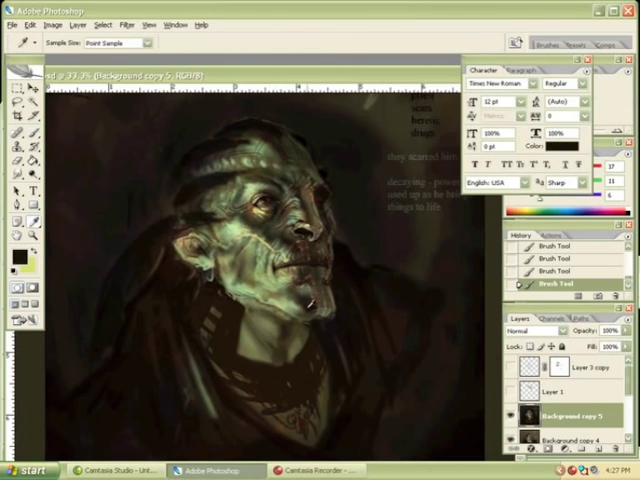
{"action": "left_click", "coordinate": [276, 355], "text": "alt"}
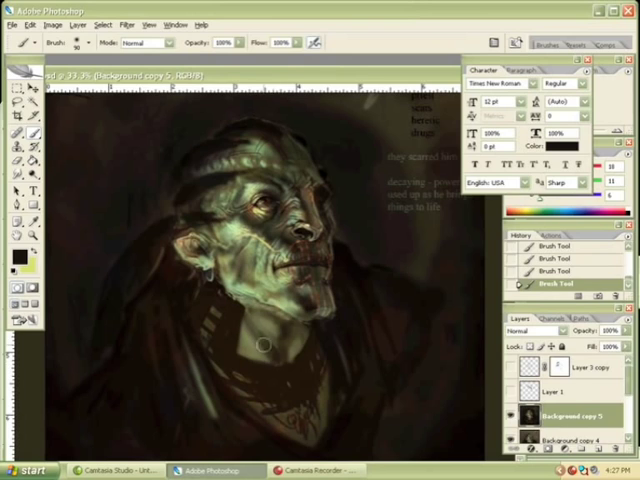
{"action": "left_click", "coordinate": [266, 346], "text": "alt"}
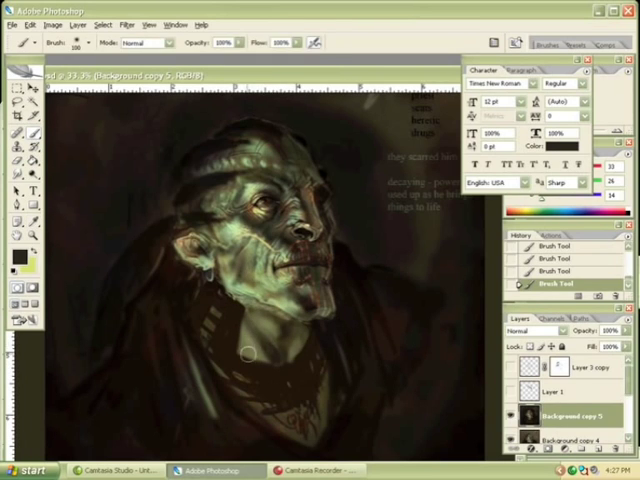
{"action": "key", "text": "bracketright"}
{"action": "key", "text": "bracketright"}
{"action": "key", "text": "bracketright"}
{"action": "key", "text": "bracketright"}
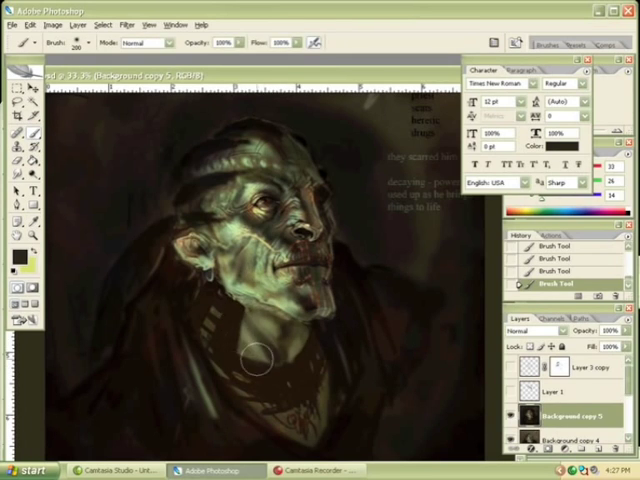
{"action": "key", "text": "bracketright"}
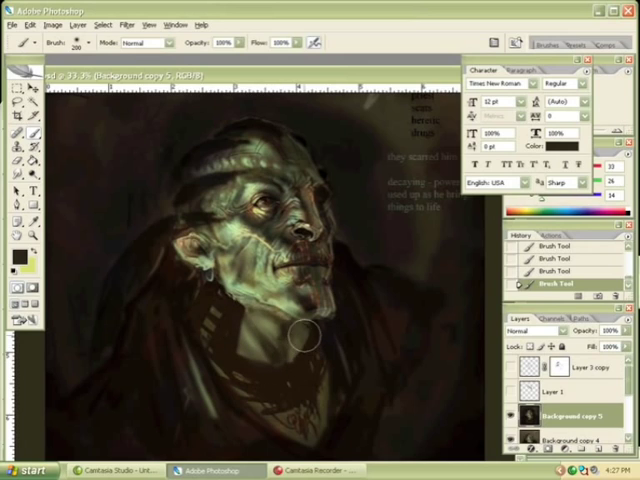
{"action": "key", "text": "bracketleft"}
{"action": "key", "text": "bracketleft"}
{"action": "key", "text": "bracketleft"}
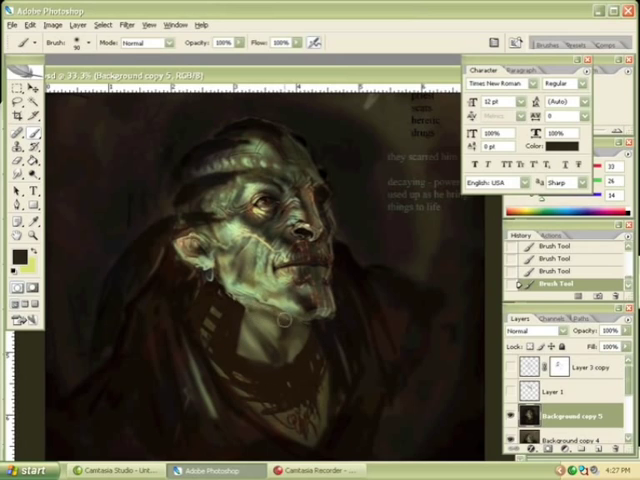
{"action": "key", "text": "bracketleft"}
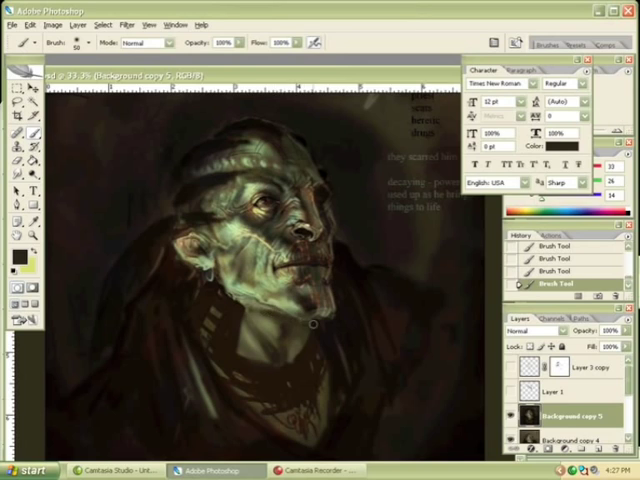
{"action": "left_click", "coordinate": [268, 307], "text": "alt"}
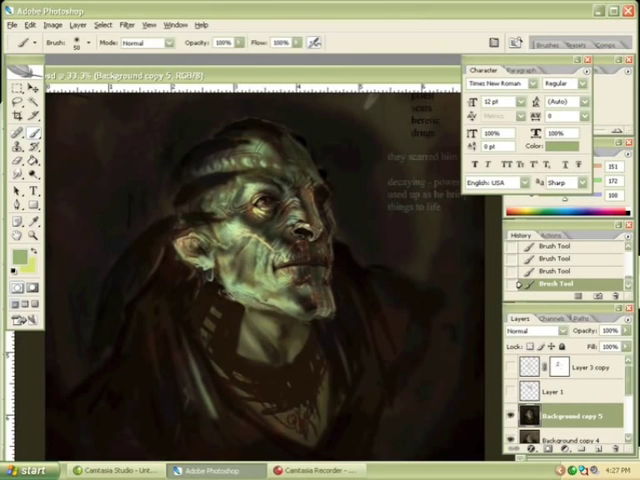
Sample new skin colours, olive browns and near-black shadows from the face and paint them in.
{"action": "left_click", "coordinate": [284, 236], "text": "alt"}
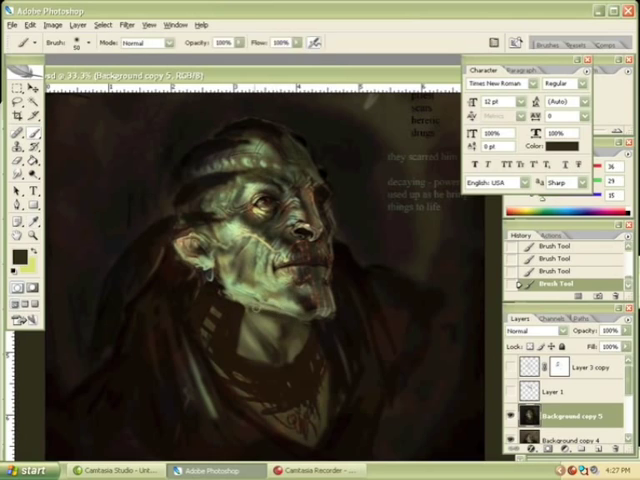
{"action": "left_click", "coordinate": [284, 236], "text": "alt"}
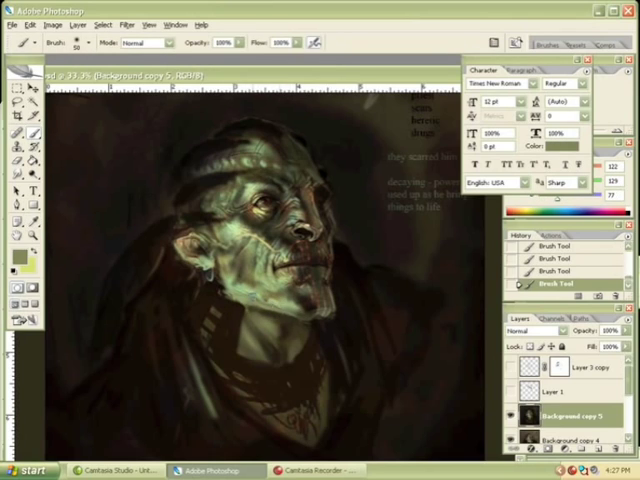
{"action": "left_click", "coordinate": [283, 292], "text": "alt"}
{"action": "left_click", "coordinate": [284, 236], "text": "alt"}
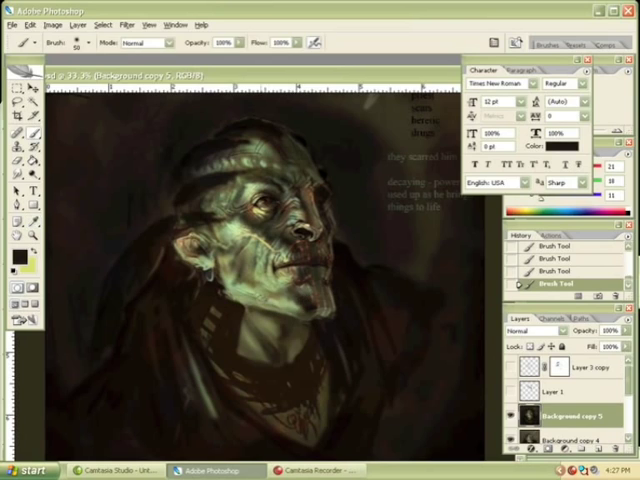
{"action": "left_click", "coordinate": [234, 318], "text": "alt"}
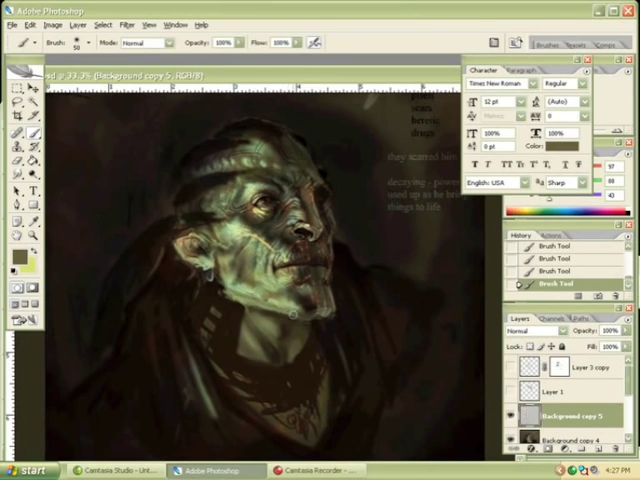
{"action": "left_click", "coordinate": [125, 151], "text": "alt"}
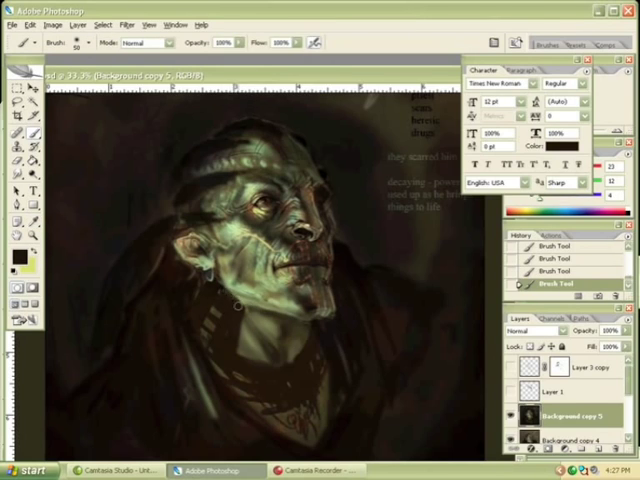
{"action": "left_click", "coordinate": [231, 297], "text": "alt"}
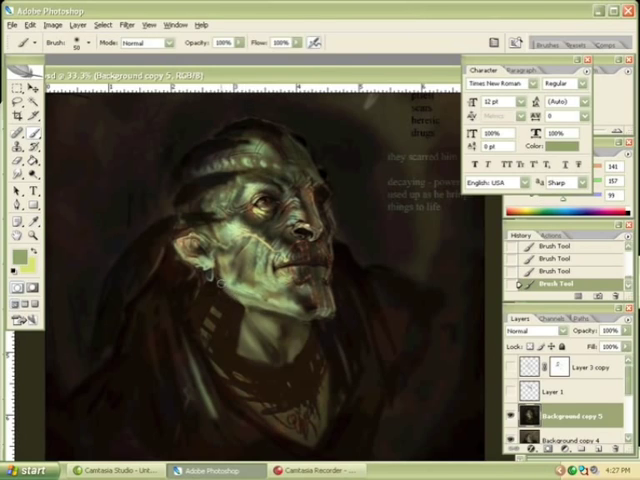
{"action": "left_click", "coordinate": [231, 298], "text": "alt"}
Alternate muted green skin tones and near-black shadows over the cheek.
{"action": "left_click", "coordinate": [211, 296], "text": "alt"}
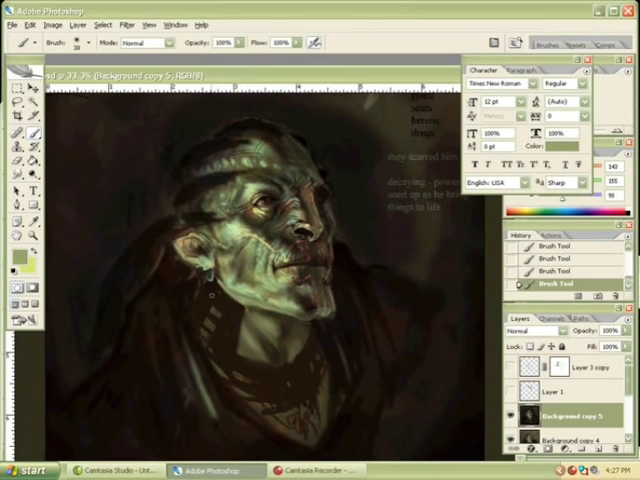
{"action": "left_click", "coordinate": [208, 283], "text": "alt"}
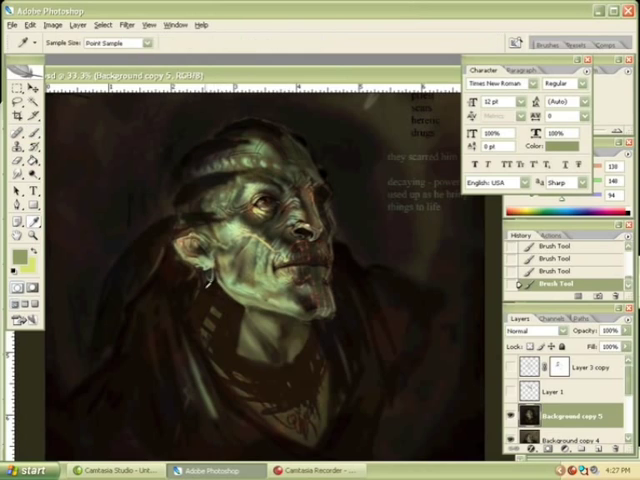
{"action": "left_click", "coordinate": [200, 291], "text": "alt"}
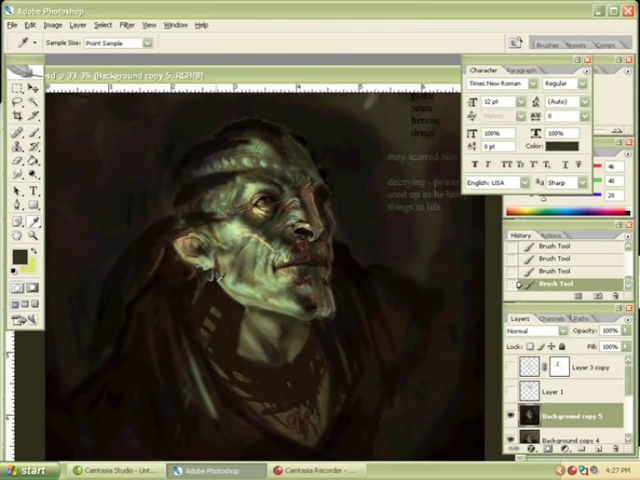
{"action": "left_click", "coordinate": [213, 283], "text": "alt"}
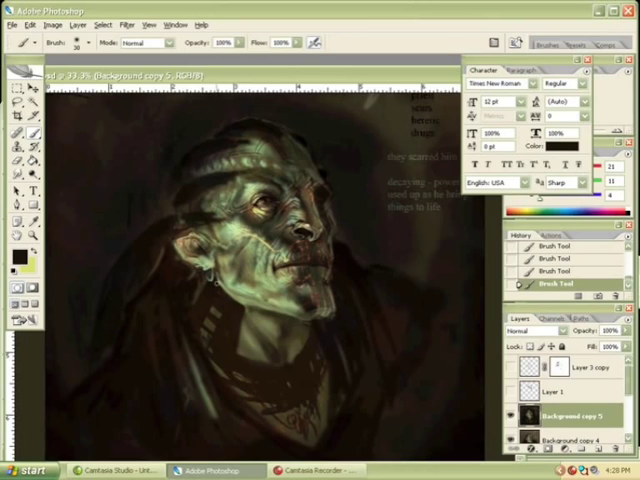
{"action": "left_click", "coordinate": [210, 285], "text": "alt"}
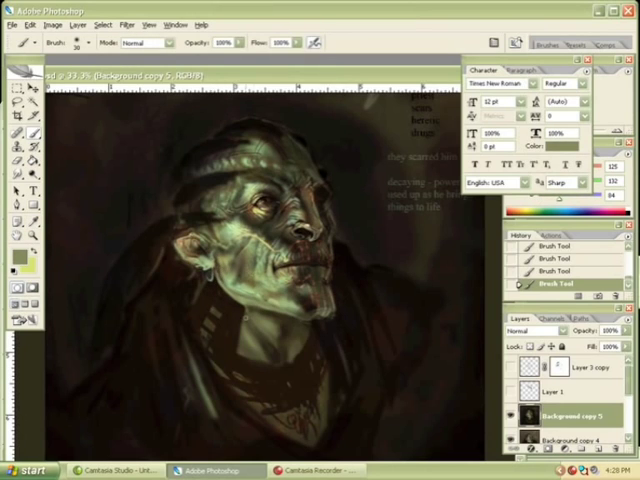
{"action": "left_click", "coordinate": [540, 198]}
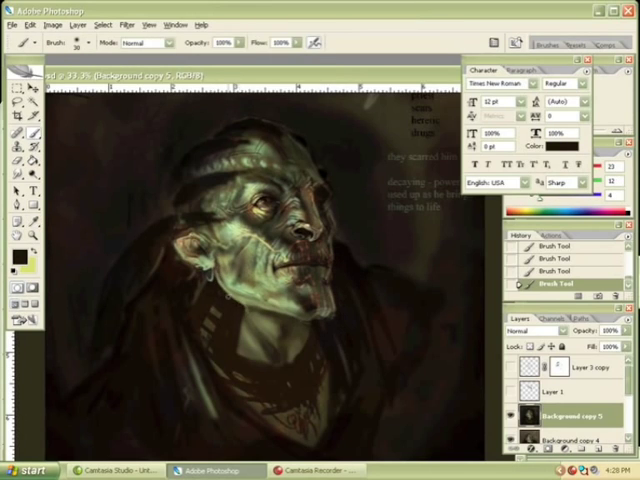
{"action": "key", "text": "alt"}
Sample green, warm brown and near-black skin tones and enlarge the brush.
{"action": "left_click", "coordinate": [263, 298], "text": "alt"}
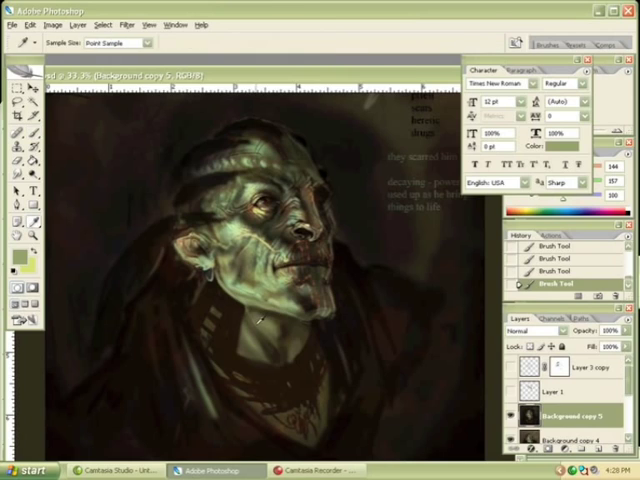
{"action": "left_click", "coordinate": [284, 236], "text": "alt"}
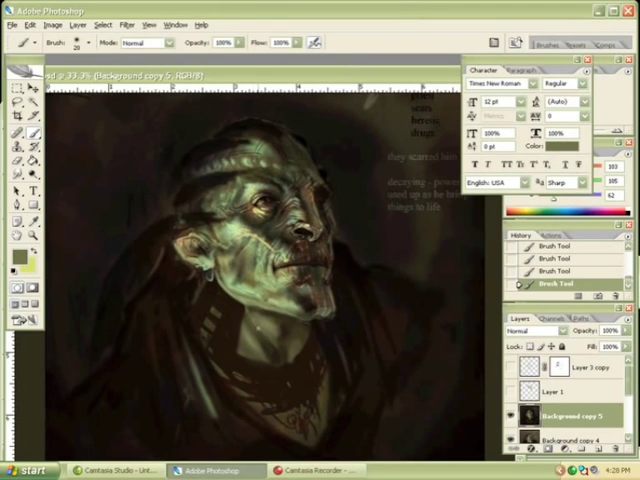
{"action": "key", "text": "alt"}
{"action": "left_click", "coordinate": [284, 236], "text": "alt"}
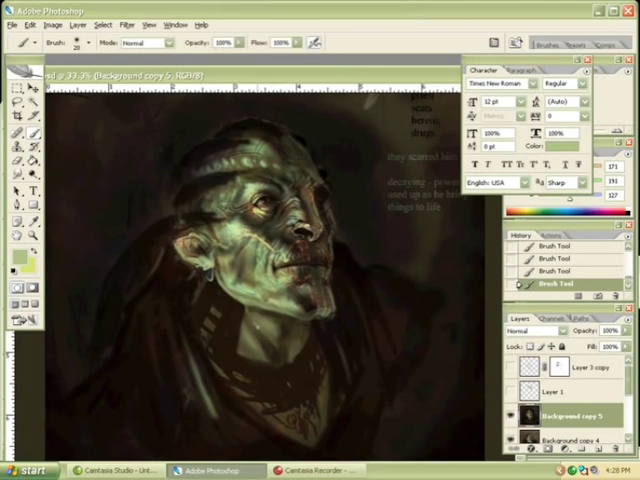
{"action": "left_click", "coordinate": [284, 236], "text": "alt"}
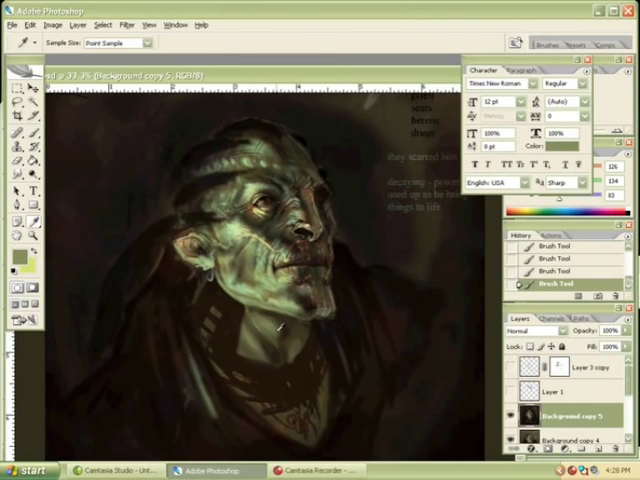
{"action": "left_click", "coordinate": [140, 164], "text": "alt"}
{"action": "key", "text": "bracketright"}
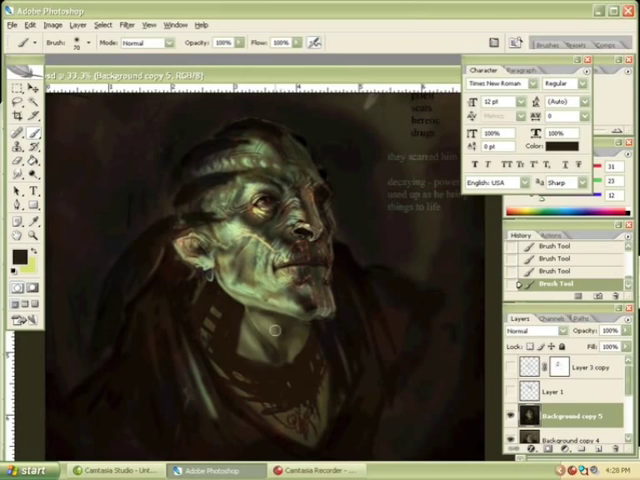
{"action": "key", "text": "bracketright"}
{"action": "key", "text": "bracketright"}
{"action": "key", "text": "bracketright"}
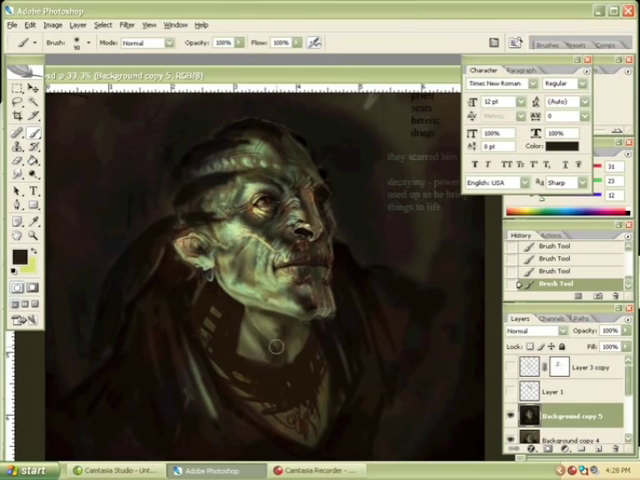
Sample olive greens and dark browns from the neck for its shadows.
{"action": "left_click", "coordinate": [272, 328], "text": "alt"}
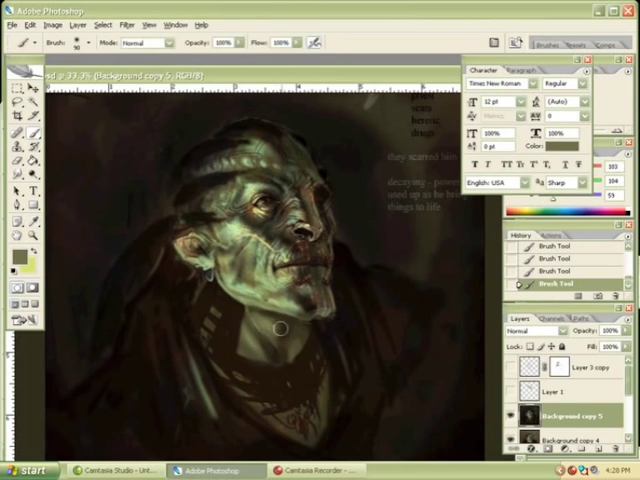
{"action": "left_click", "coordinate": [283, 327], "text": "alt"}
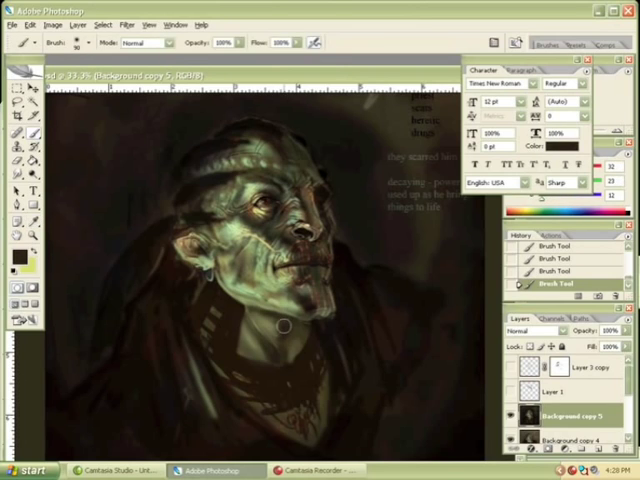
{"action": "left_click", "coordinate": [274, 323], "text": "alt"}
{"action": "left_click", "coordinate": [281, 322], "text": "alt"}
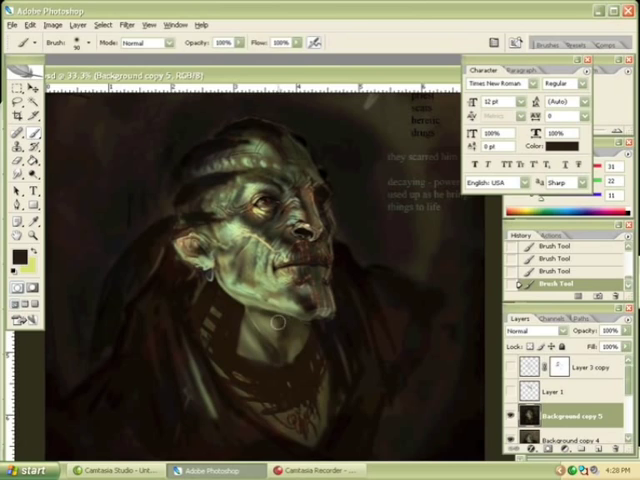
{"action": "left_click", "coordinate": [265, 318], "text": "alt"}
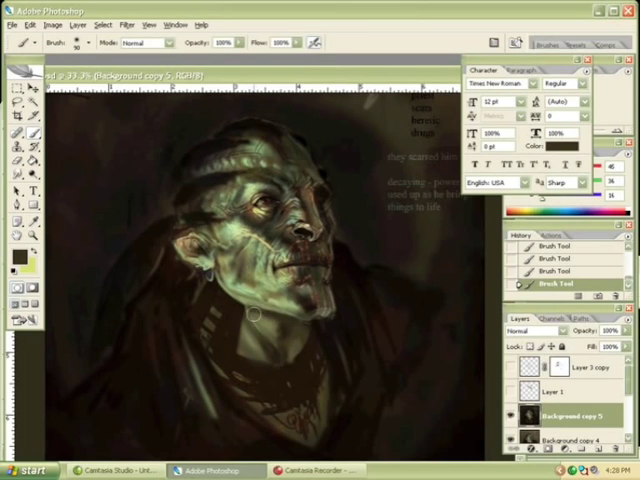
Enlarge the brush for broad strokes and take near-black and olive-grey shadow colours.
{"action": "key", "text": "bracketright"}
{"action": "key", "text": "bracketright"}
{"action": "key", "text": "bracketright"}
{"action": "key", "text": "bracketright"}
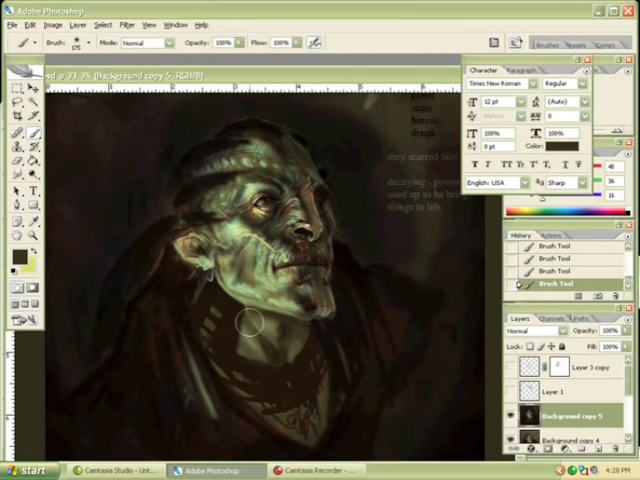
{"action": "key", "text": "alt"}
{"action": "left_click", "coordinate": [243, 336], "text": "alt"}
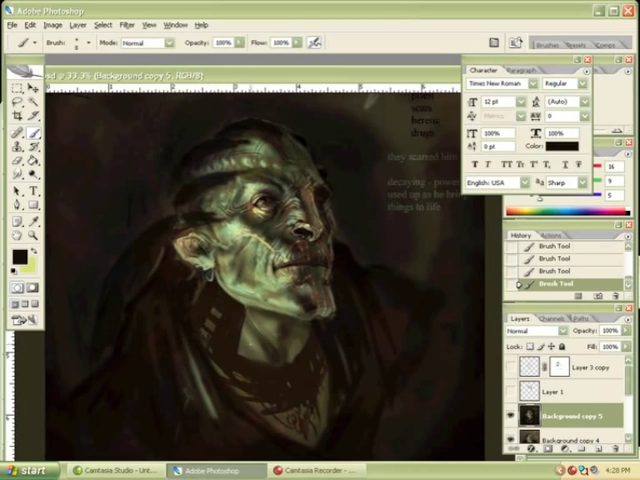
{"action": "left_click", "coordinate": [262, 312], "text": "alt"}
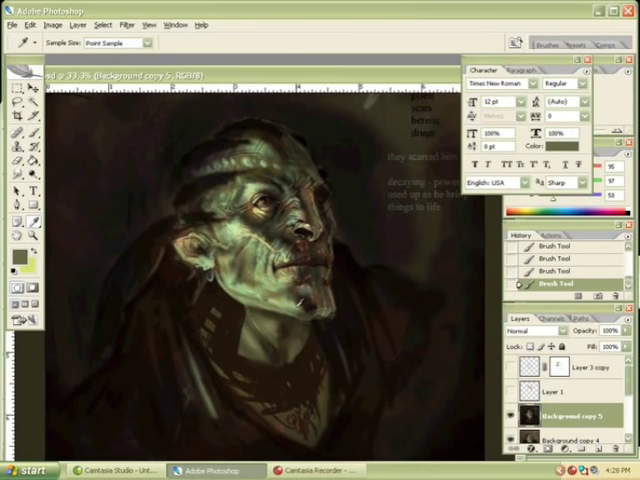
{"action": "left_click", "coordinate": [157, 152], "text": "alt"}
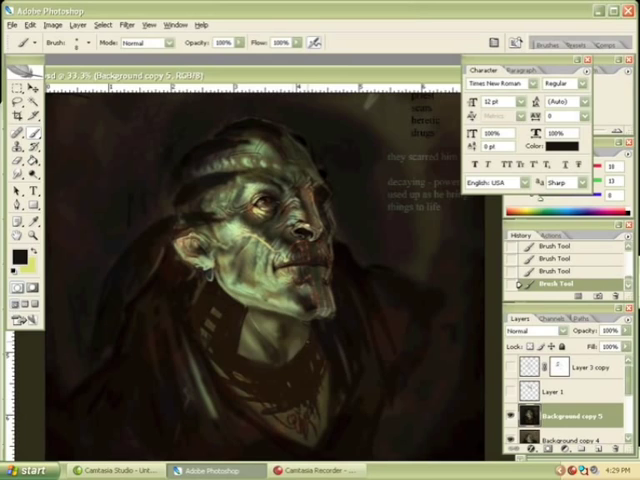
Sample a greyish olive and undo the last brush stroke.
{"action": "left_click", "coordinate": [265, 207], "text": "alt"}
{"action": "left_click", "coordinate": [546, 199]}
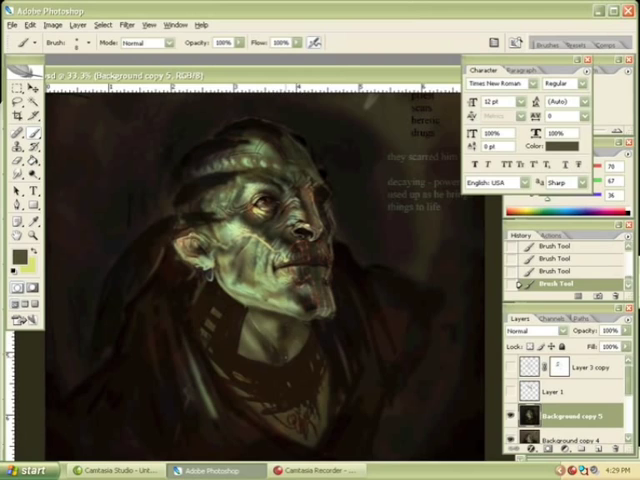
{"action": "key", "text": "ctrl+z"}
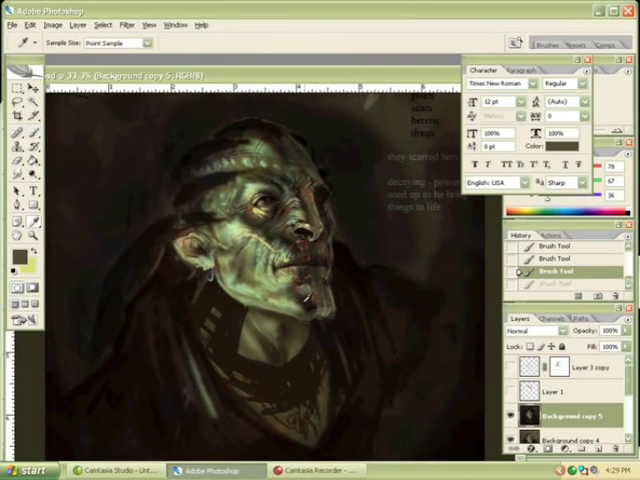
Repaint a near-black stroke across the forehead twice, undoing it each time.
{"action": "left_click", "coordinate": [150, 155], "text": "alt"}
{"action": "left_click_drag", "start_coordinate": [260, 140], "coordinate": [310, 140]}
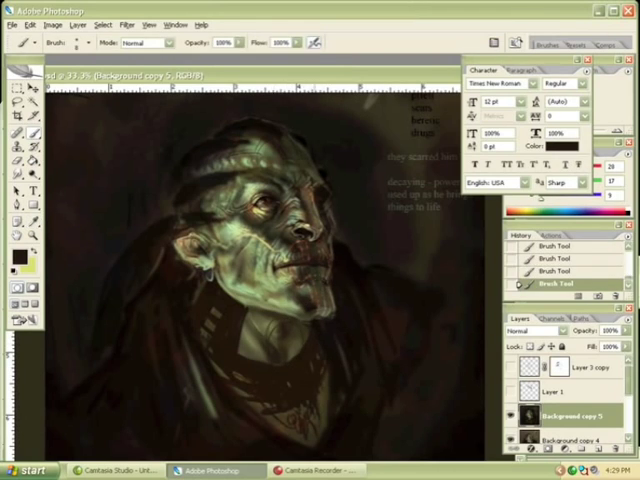
{"action": "key", "text": "ctrl+z"}
{"action": "left_click", "coordinate": [175, 110], "text": "alt"}
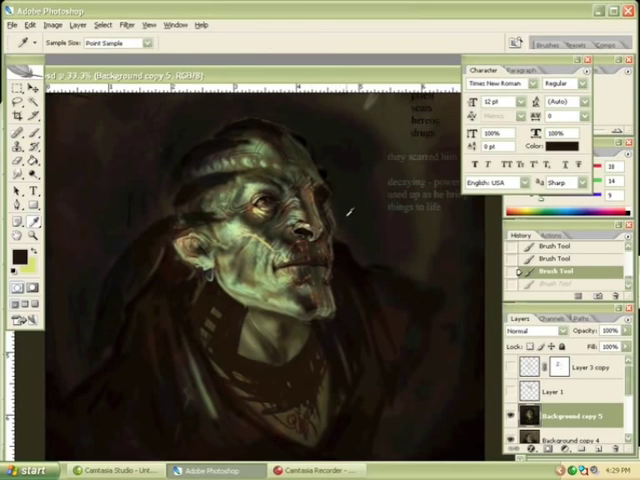
{"action": "left_click_drag", "start_coordinate": [260, 140], "coordinate": [310, 140]}
{"action": "key", "text": "ctrl+z"}
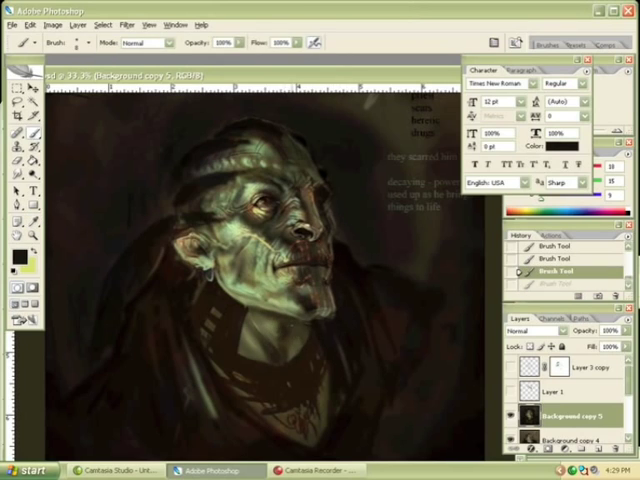
Zoom out and back in on the face, then paint sampled shading on the neck.
{"action": "key", "text": "z"}
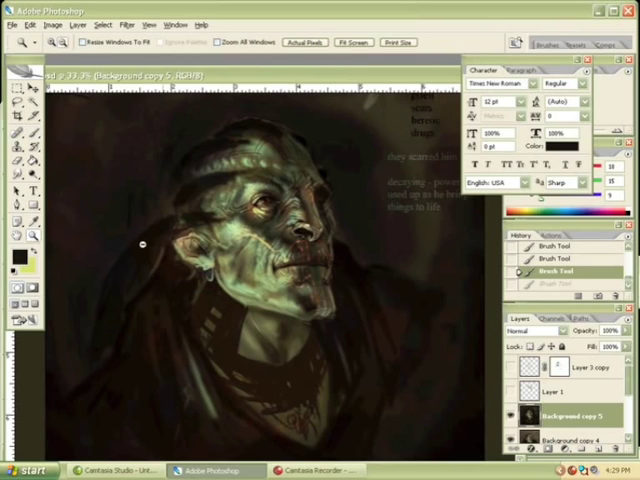
{"action": "left_click", "coordinate": [143, 244], "text": "alt"}
{"action": "left_click", "coordinate": [287, 300]}
{"action": "scroll", "coordinate": [286, 320], "scroll_direction": "down", "scroll_amount": 2}
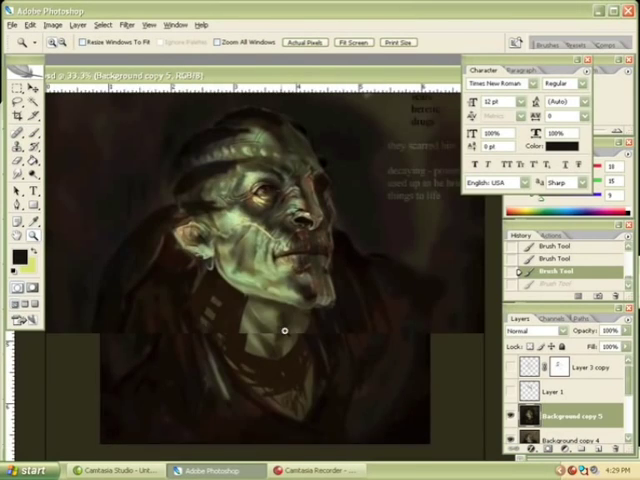
{"action": "key", "text": "b"}
{"action": "left_click", "coordinate": [143, 153], "text": "alt"}
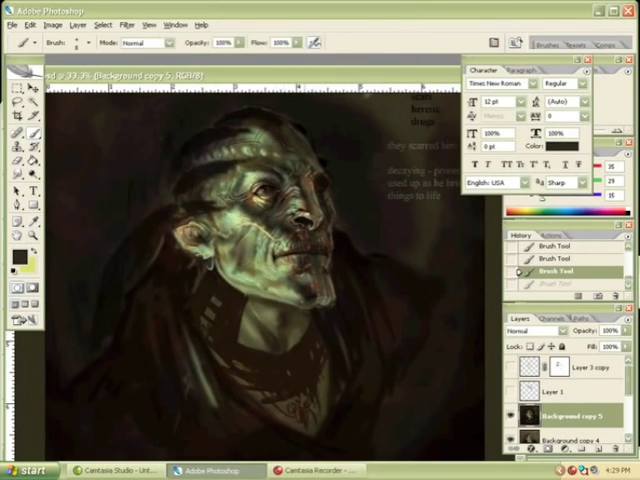
{"action": "left_click_drag", "start_coordinate": [150, 167], "coordinate": [148, 165]}
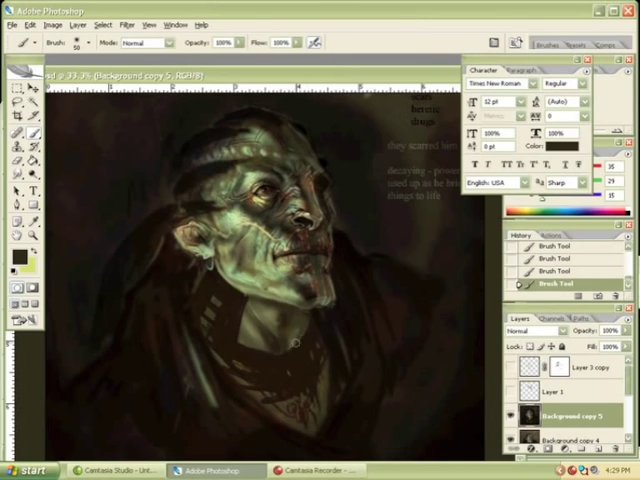
Sample lighter olive and warmer skin tones, redo the mark near the chin, and compare with Background copy 5 toggled.
{"action": "key", "text": "alt"}
{"action": "left_click", "coordinate": [290, 341], "text": "alt"}
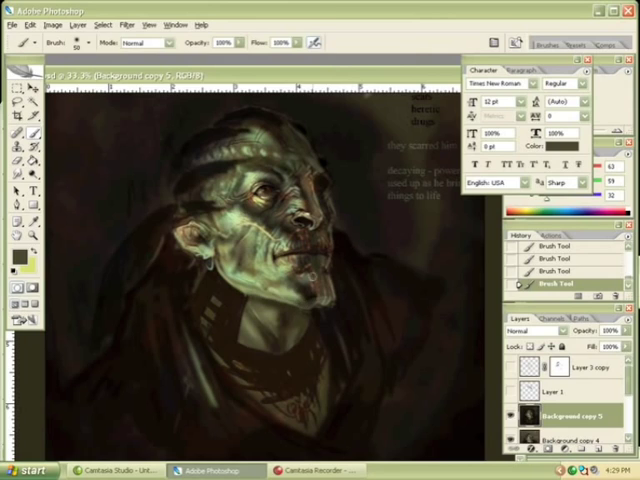
{"action": "key", "text": "alt"}
{"action": "left_click", "coordinate": [305, 296], "text": "alt"}
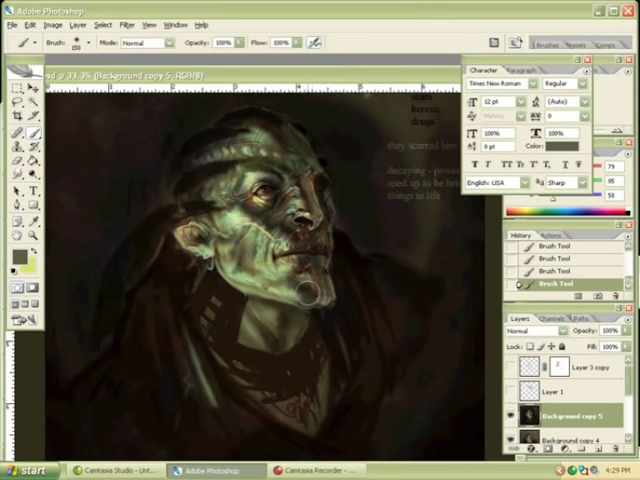
{"action": "key", "text": "bracketright"}
{"action": "key", "text": "ctrl+z"}
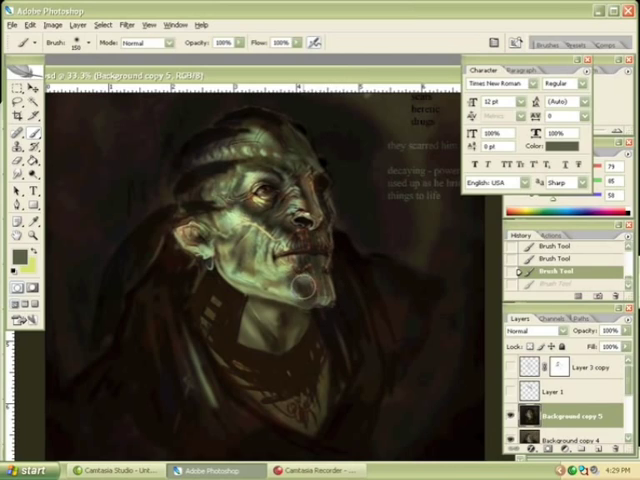
{"action": "left_click", "coordinate": [303, 287]}
{"action": "left_click", "coordinate": [510, 415]}
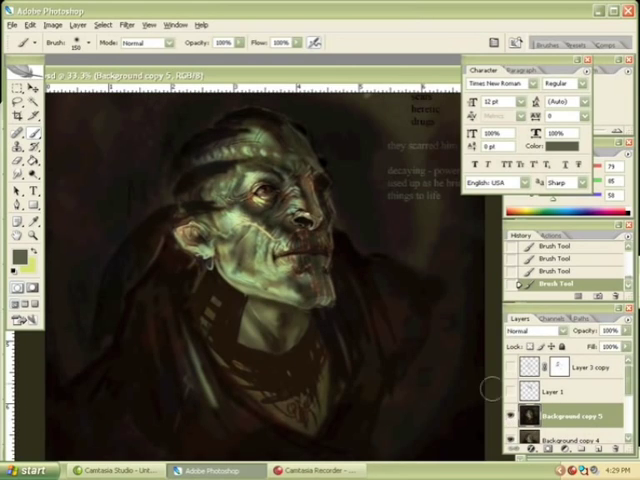
Sample a muted green from the face, shrink the brush, and zoom closer on the face.
{"action": "key", "text": "i"}
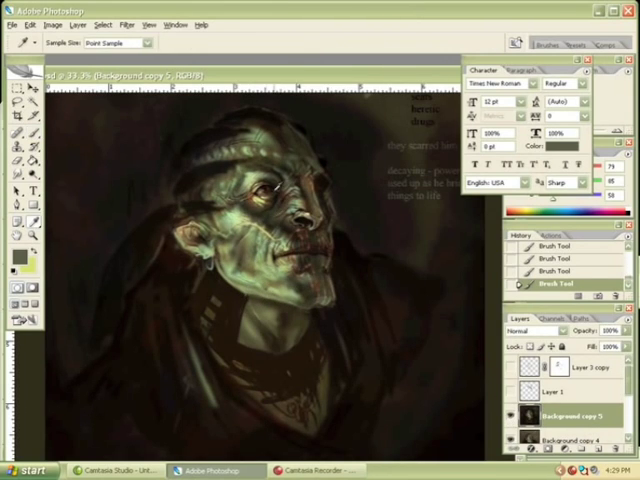
{"action": "left_click", "coordinate": [125, 86]}
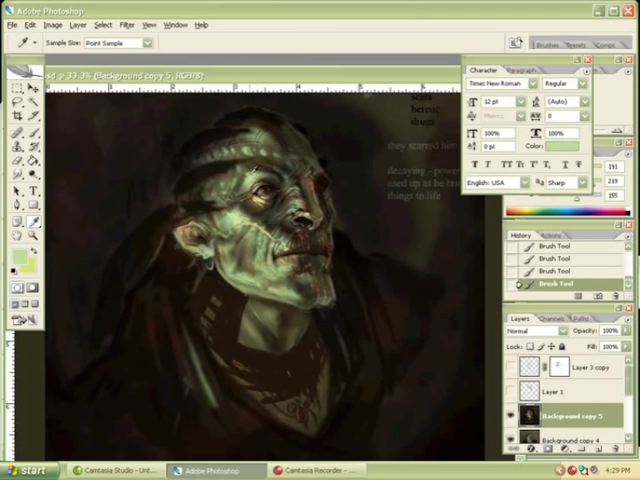
{"action": "key", "text": "b"}
{"action": "key", "text": "bracketleft"}
{"action": "key", "text": "bracketleft"}
{"action": "key", "text": "bracketleft"}
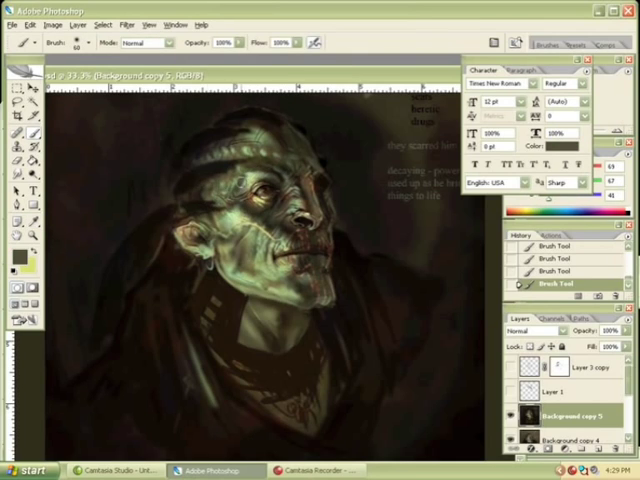
{"action": "key", "text": "bracketleft"}
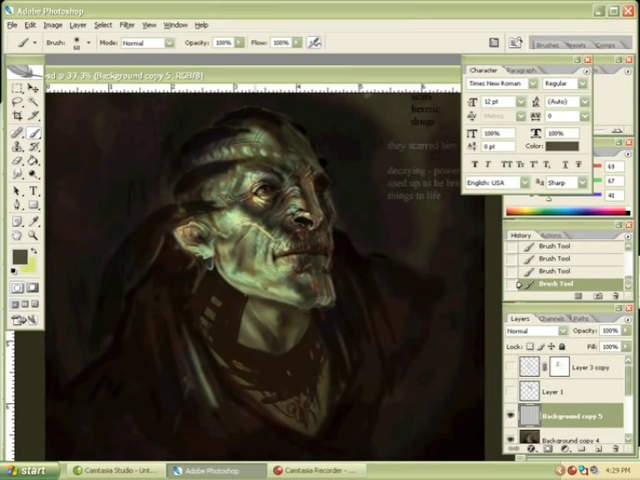
{"action": "left_click", "coordinate": [33, 236]}
{"action": "left_click", "coordinate": [278, 250]}
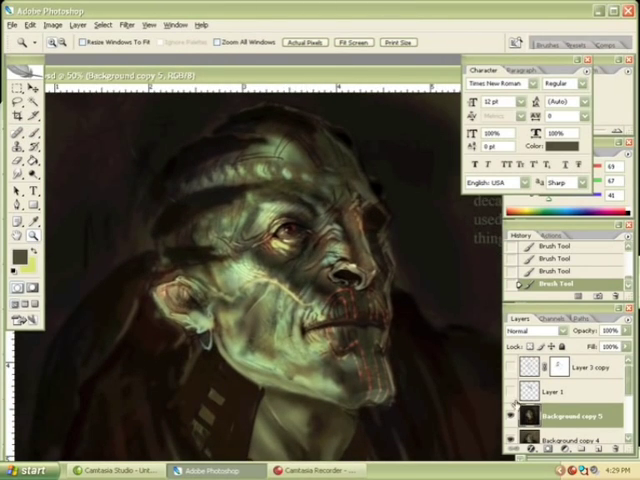
Add Layer 2 and paint pale green wrinkle lines sampled from the face.
{"action": "key", "text": "ctrl+shift+alt+n"}
{"action": "key", "text": "i"}
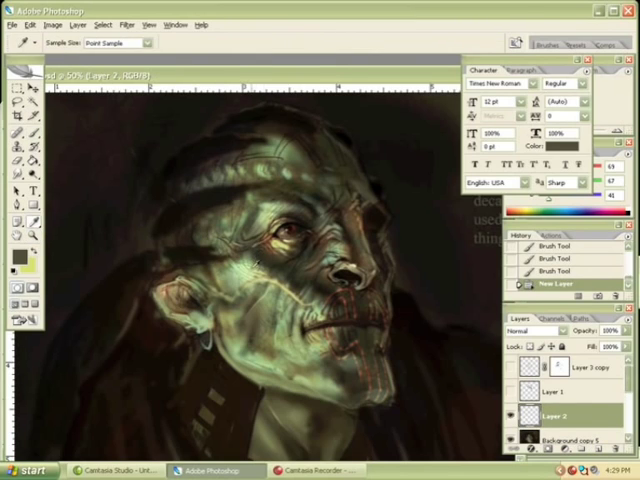
{"action": "left_click", "coordinate": [270, 250]}
{"action": "key", "text": "b"}
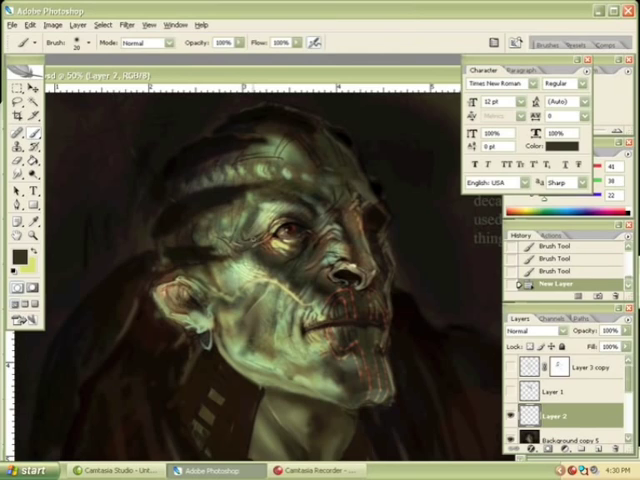
{"action": "left_click", "coordinate": [278, 135], "text": "alt"}
{"action": "mouse_move", "coordinate": [270, 136]}
{"action": "left_mouse_down"}
{"action": "mouse_move", "coordinate": [286, 134]}
{"action": "mouse_move", "coordinate": [284, 124]}
{"action": "left_mouse_up"}
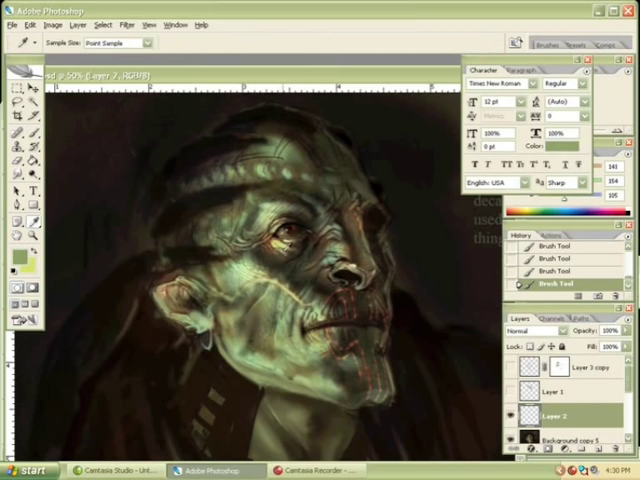
Resample yellow-green, near-black and dark brown tones, settling on the pale green highlight colour.
{"action": "left_click", "coordinate": [265, 207], "text": "alt"}
{"action": "left_click", "coordinate": [290, 236], "text": "alt"}
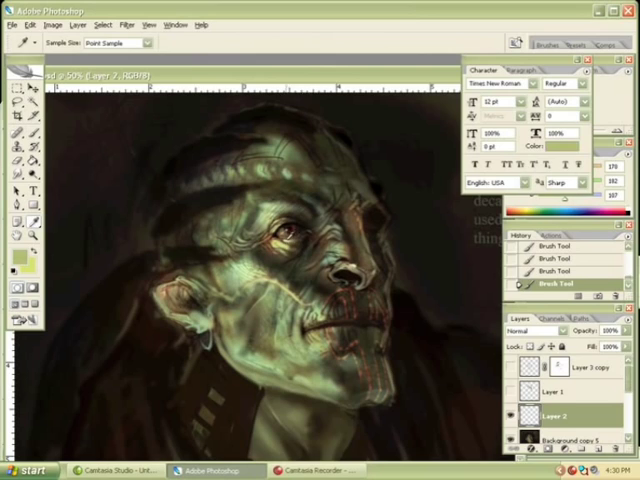
{"action": "left_click", "coordinate": [288, 234], "text": "alt"}
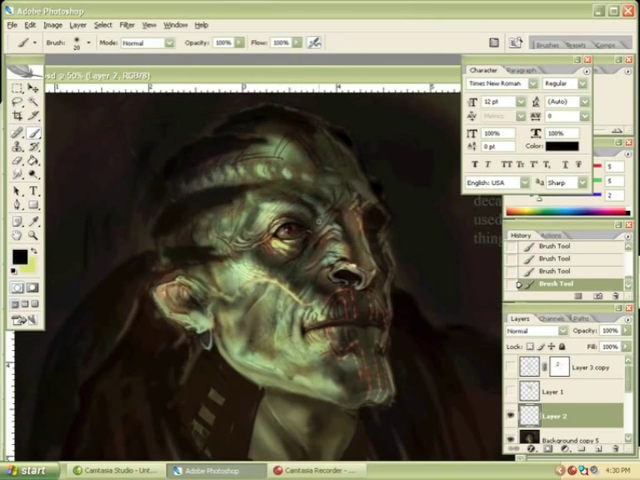
{"action": "left_click", "coordinate": [302, 226], "text": "alt"}
{"action": "key", "text": "alt"}
{"action": "left_click", "coordinate": [284, 236], "text": "alt"}
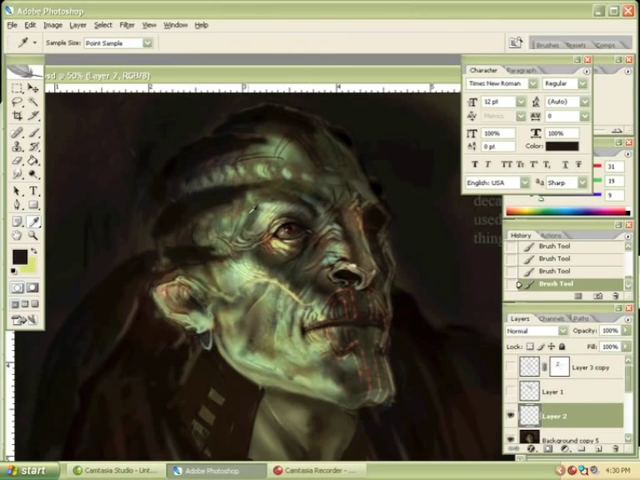
{"action": "left_click", "coordinate": [284, 236], "text": "alt"}
{"action": "key", "text": "alt"}
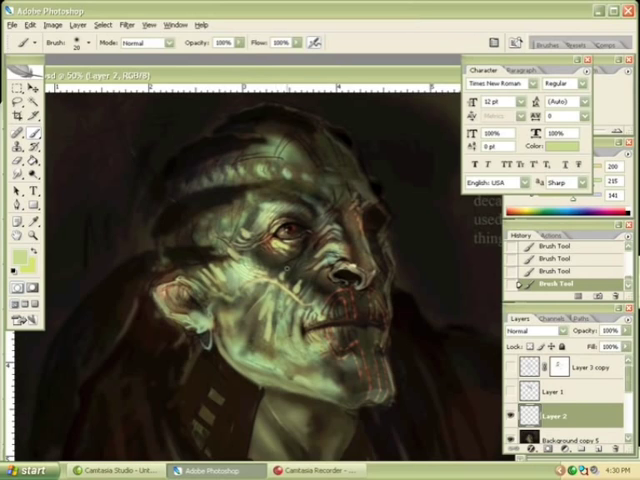
Erase stray pale lines near the nose and cheek with a smaller eraser, then smudge the forehead highlights.
{"action": "key", "text": "e"}
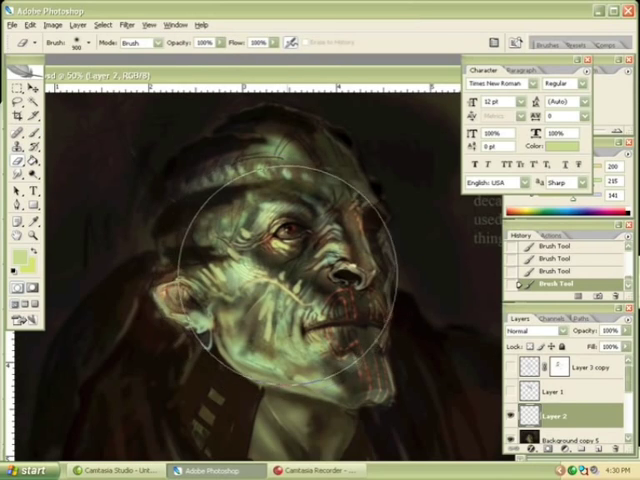
{"action": "key", "text": "bracketleft"}
{"action": "key", "text": "bracketleft"}
{"action": "key", "text": "bracketleft"}
{"action": "left_click_drag", "start_coordinate": [330, 285], "coordinate": [300, 264]}
{"action": "left_click_drag", "start_coordinate": [335, 305], "coordinate": [293, 272]}
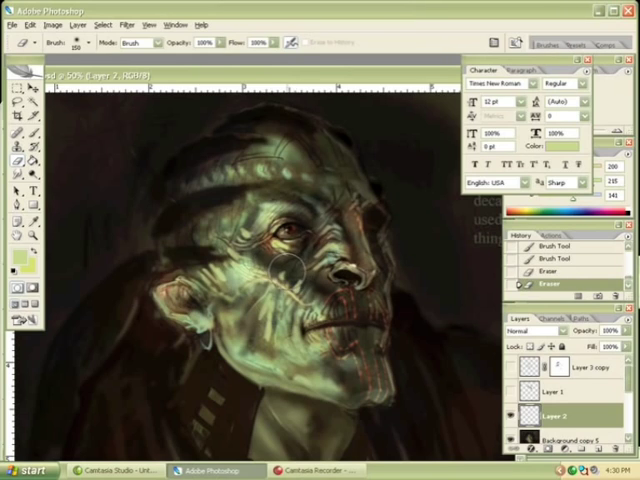
{"action": "key", "text": "bracketleft"}
{"action": "key", "text": "bracketleft"}
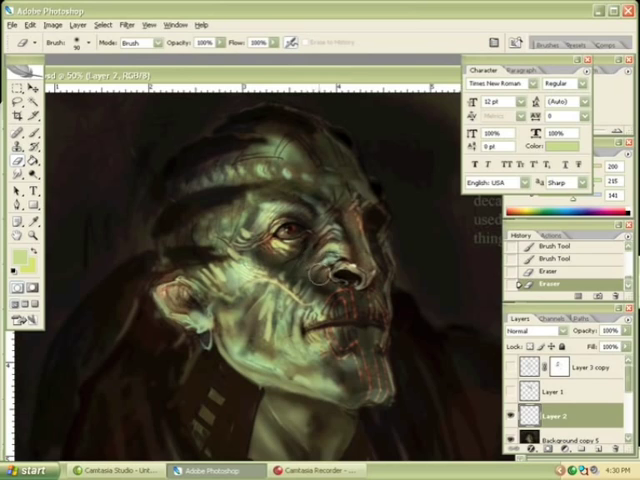
{"action": "mouse_move", "coordinate": [285, 290]}
{"action": "left_mouse_down"}
{"action": "mouse_move", "coordinate": [258, 318]}
{"action": "mouse_move", "coordinate": [286, 266]}
{"action": "left_mouse_up"}
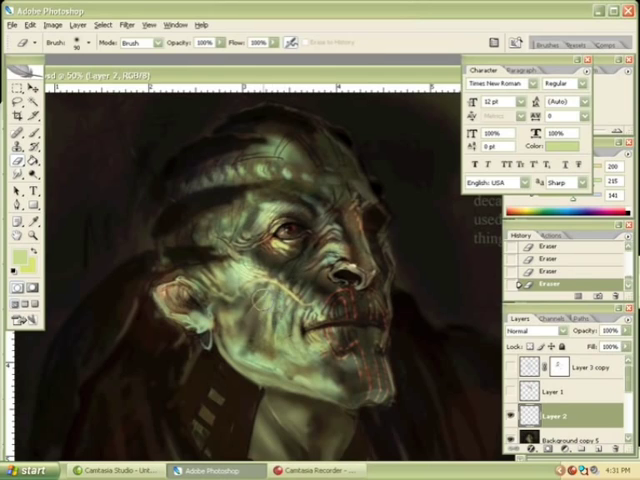
{"action": "key", "text": "r"}
{"action": "mouse_move", "coordinate": [264, 142]}
{"action": "left_mouse_down"}
{"action": "mouse_move", "coordinate": [286, 142]}
{"action": "mouse_move", "coordinate": [286, 129]}
{"action": "left_mouse_up"}
Smudge the forehead highlight strokes further and enlarge the smudge brush.
{"action": "left_click_drag", "start_coordinate": [264, 123], "coordinate": [280, 123]}
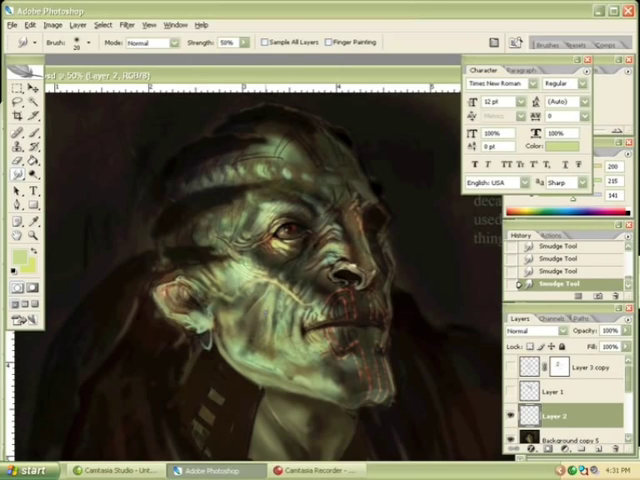
{"action": "key", "text": "bracketright"}
{"action": "key", "text": "bracketright"}
{"action": "key", "text": "bracketright"}
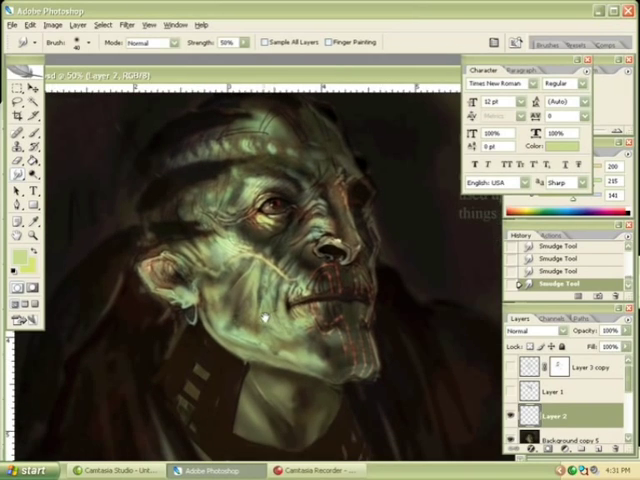
Sample a darker green from the face and enlarge the brush.
{"action": "key", "text": "b"}
{"action": "key", "text": "i"}
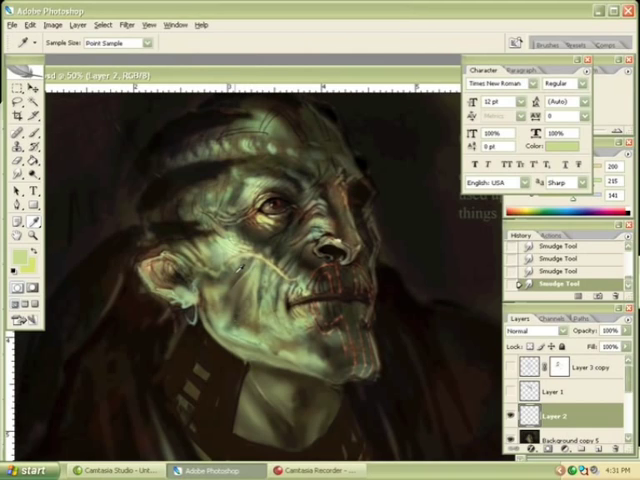
{"action": "left_click", "coordinate": [284, 236]}
{"action": "key", "text": "b"}
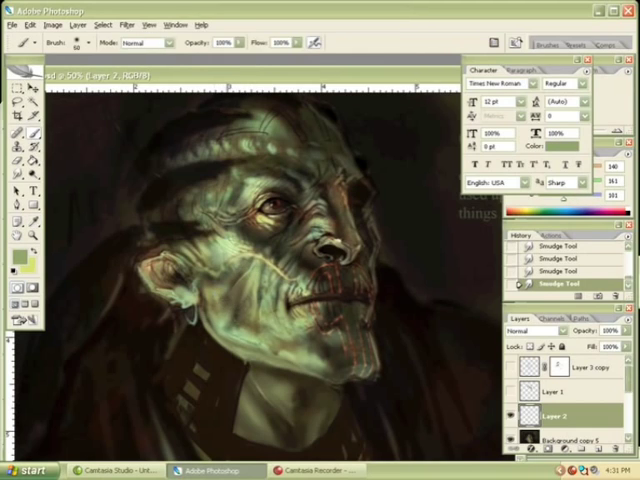
{"action": "key", "text": "bracketright"}
{"action": "key", "text": "bracketright"}
{"action": "key", "text": "bracketright"}
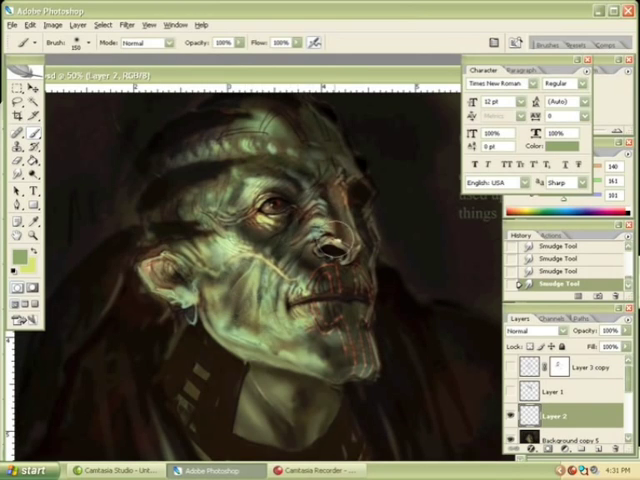
Sample a near-black and a nose brown, then paint three small brown forehead strokes.
{"action": "key", "text": "i"}
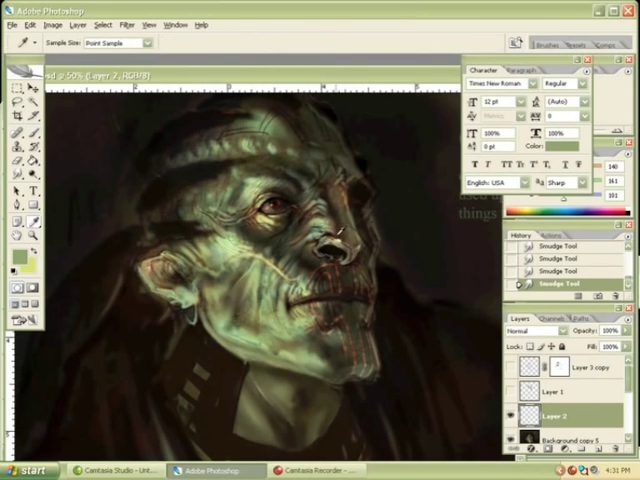
{"action": "left_click", "coordinate": [284, 236]}
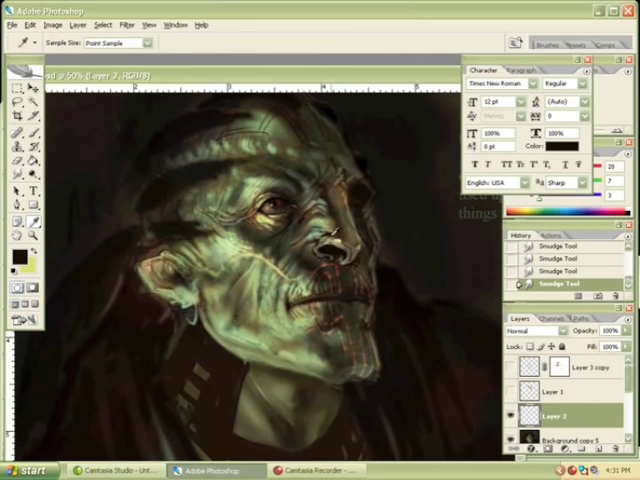
{"action": "left_click", "coordinate": [334, 236]}
{"action": "key", "text": "b"}
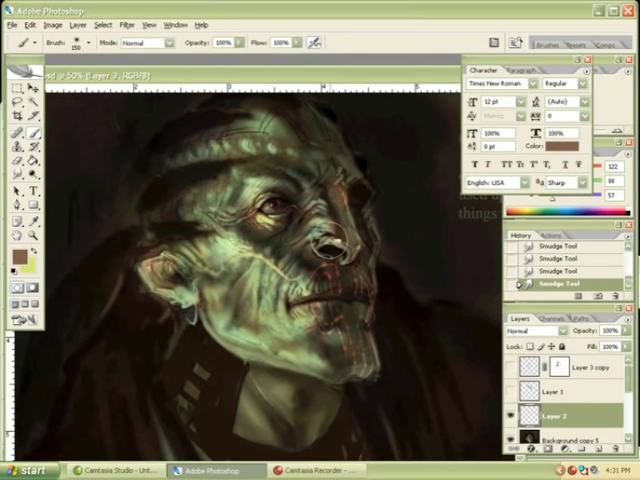
{"action": "left_click_drag", "start_coordinate": [265, 143], "coordinate": [285, 142]}
{"action": "mouse_move", "coordinate": [265, 137]}
{"action": "left_mouse_down"}
{"action": "mouse_move", "coordinate": [285, 136]}
{"action": "mouse_move", "coordinate": [285, 129]}
{"action": "left_mouse_up"}
{"action": "left_click_drag", "start_coordinate": [265, 123], "coordinate": [285, 123]}
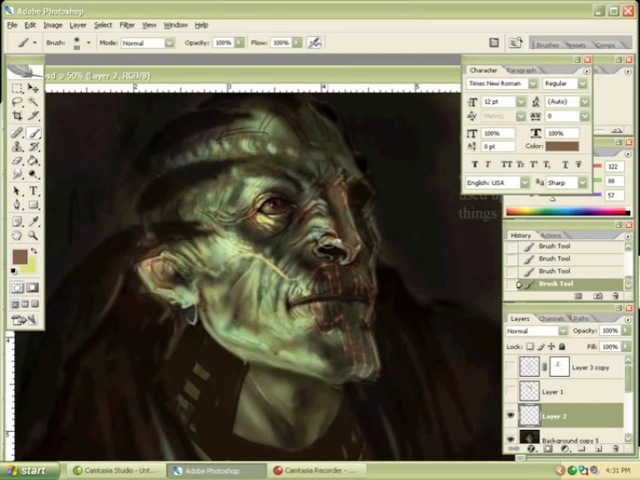
Enlarge the brush to 70, sample dark browns, and paint a dark stroke from nose toward eye.
{"action": "key", "text": "bracketright"}
{"action": "key", "text": "bracketright"}
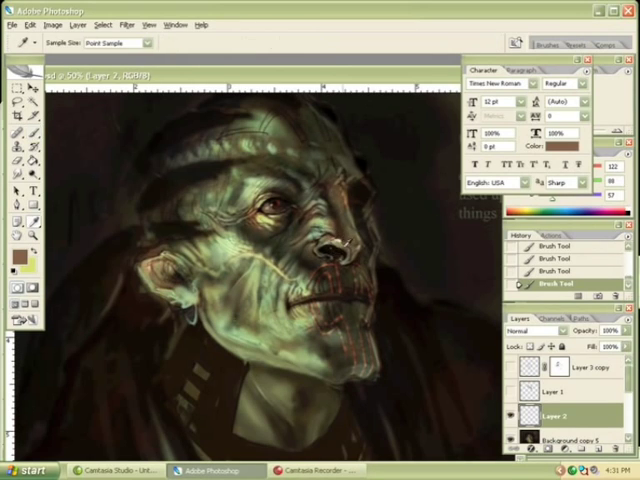
{"action": "left_click", "coordinate": [346, 250], "text": "alt"}
{"action": "left_click", "coordinate": [168, 120], "text": "alt"}
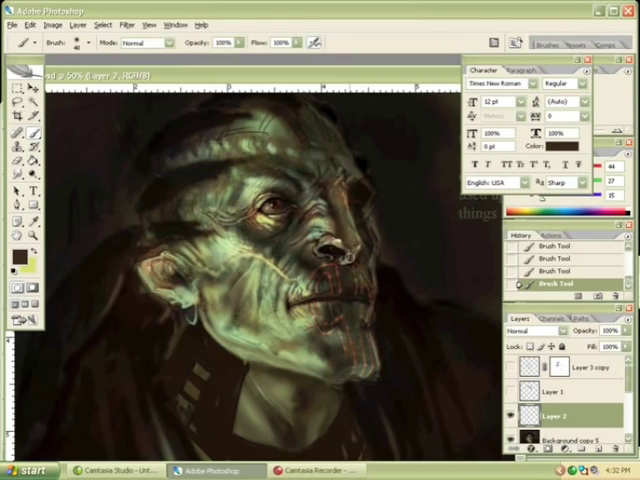
{"action": "left_click", "coordinate": [174, 126], "text": "alt"}
{"action": "left_click", "coordinate": [173, 122], "text": "alt"}
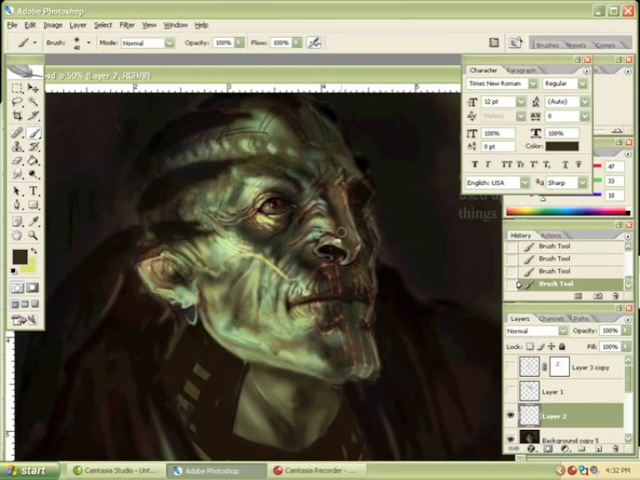
{"action": "left_click", "coordinate": [340, 231], "text": "alt"}
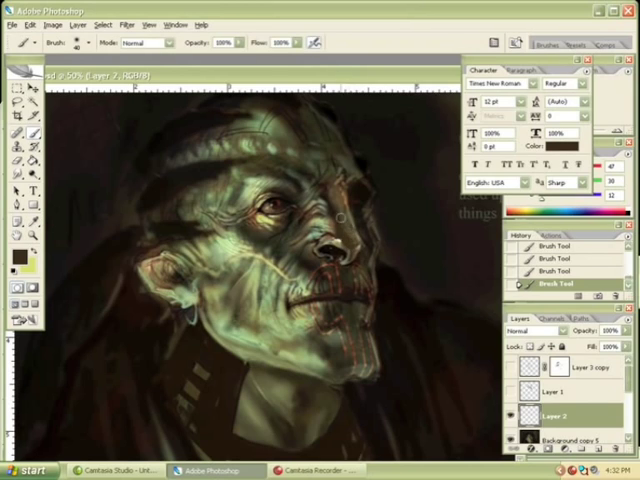
{"action": "left_click_drag", "start_coordinate": [350, 236], "coordinate": [330, 208]}
Sample browns near the eye, from lighter to near-black, with the brush at 70.
{"action": "key", "text": "alt"}
{"action": "left_click", "coordinate": [360, 197], "text": "alt"}
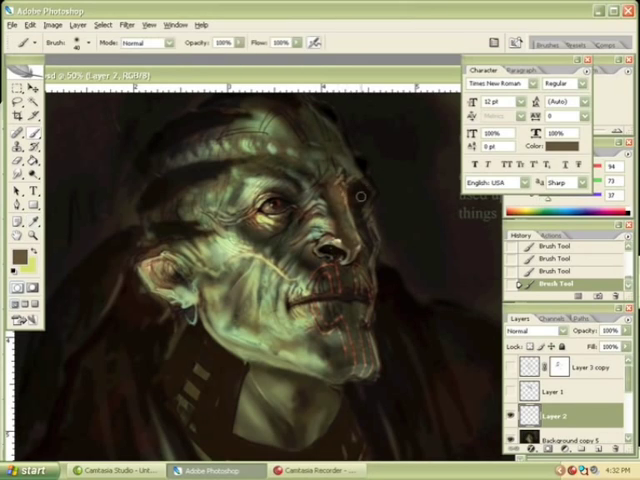
{"action": "key", "text": "bracketright"}
{"action": "key", "text": "bracketright"}
{"action": "key", "text": "bracketright"}
{"action": "left_click", "coordinate": [361, 191], "text": "alt"}
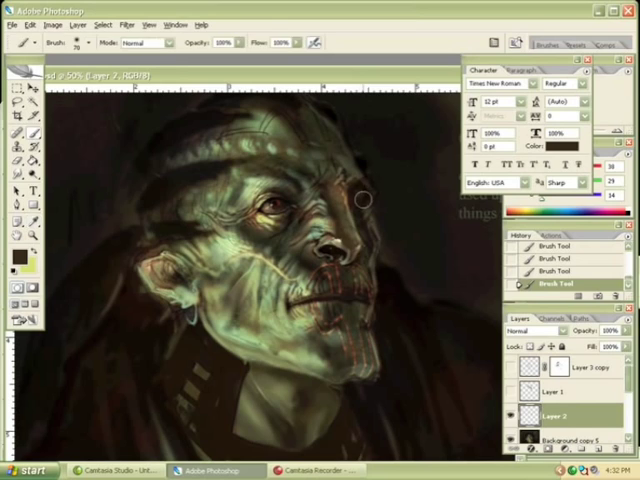
{"action": "left_click", "coordinate": [361, 190], "text": "alt"}
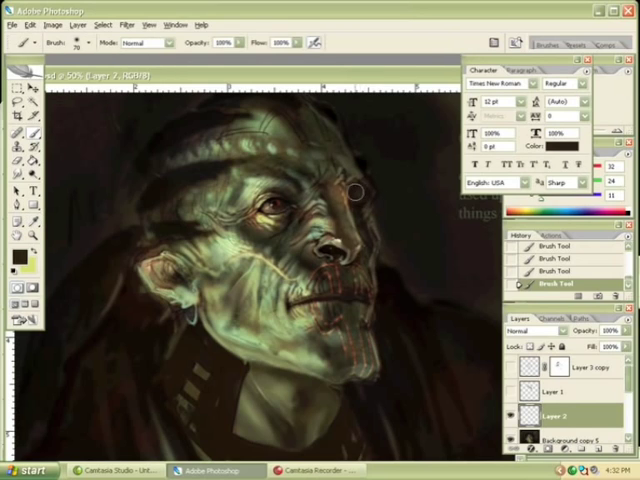
{"action": "left_click", "coordinate": [355, 190], "text": "alt"}
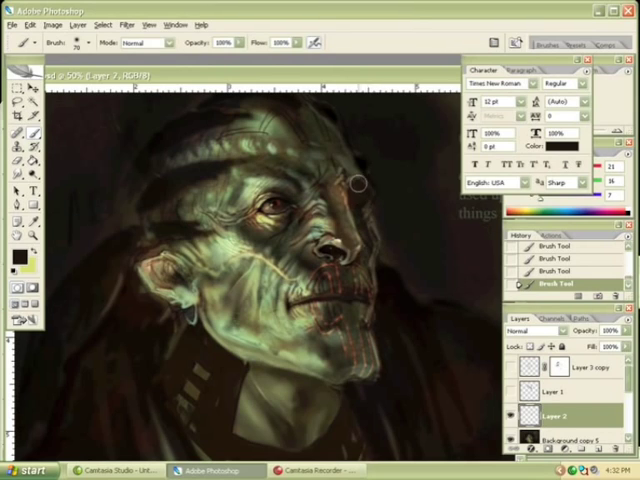
Erase a stroke and two small patches of paint near the eye.
{"action": "key", "text": "e"}
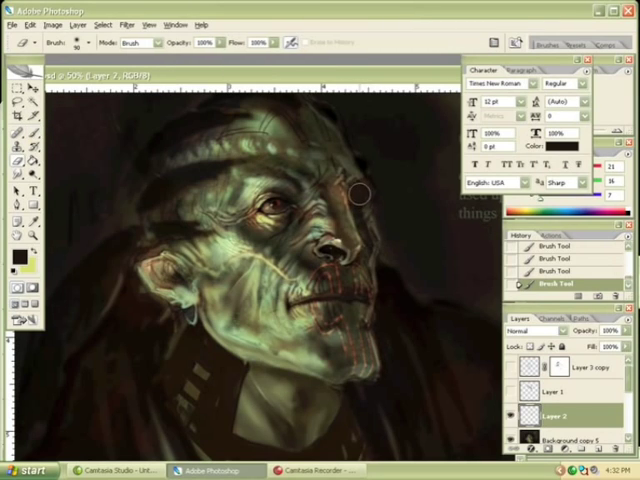
{"action": "left_click_drag", "start_coordinate": [360, 192], "coordinate": [367, 207]}
{"action": "left_click", "coordinate": [370, 198]}
{"action": "left_click", "coordinate": [376, 186]}
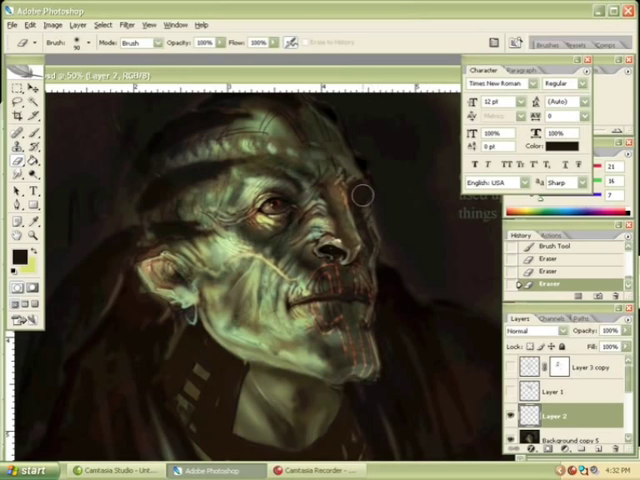
Dab dark paint repeatedly near the upper-left of the head.
{"action": "key", "text": "b"}
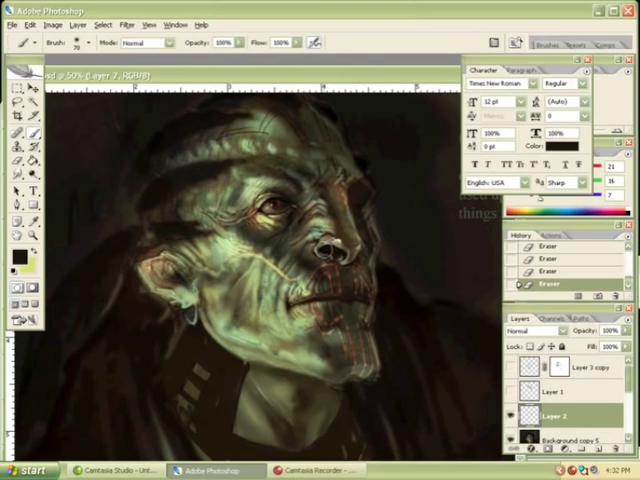
{"action": "left_click", "coordinate": [166, 124]}
{"action": "left_click", "coordinate": [166, 125]}
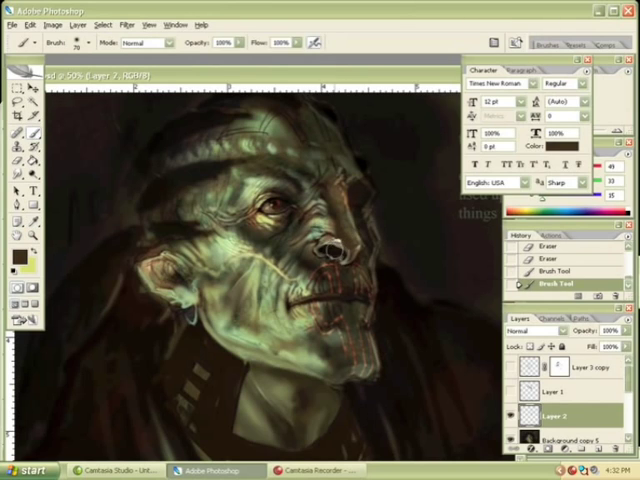
{"action": "left_click", "coordinate": [167, 125]}
{"action": "left_click", "coordinate": [168, 125], "text": "alt"}
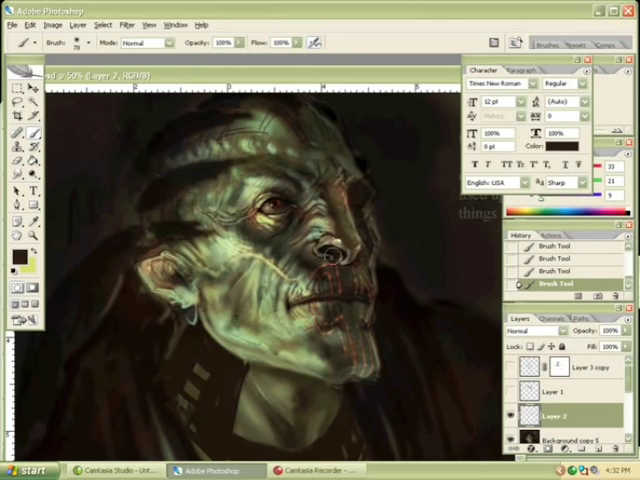
Set the foreground colour to a brighter reddish-brown at hue about 11 in the Color Picker.
{"action": "left_click", "coordinate": [19, 256]}
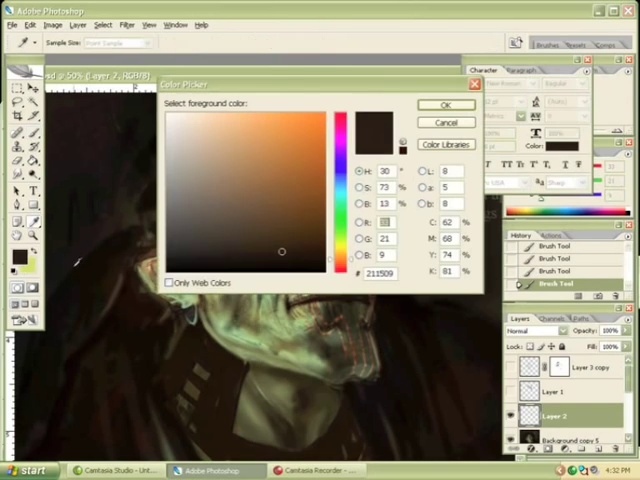
{"action": "left_click_drag", "start_coordinate": [347, 268], "coordinate": [343, 266]}
{"action": "left_click_drag", "start_coordinate": [301, 226], "coordinate": [298, 215]}
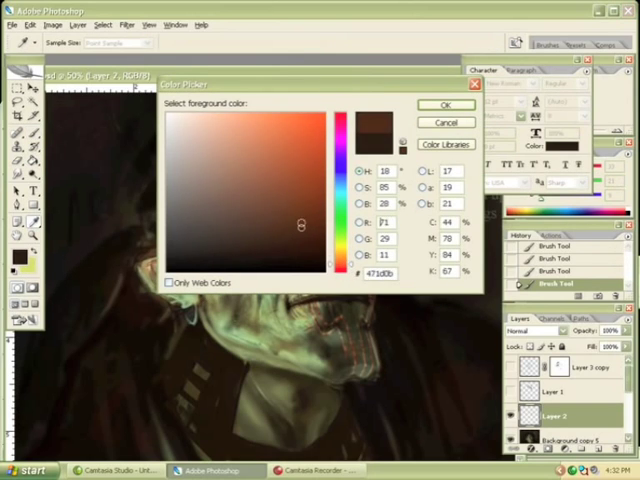
{"action": "left_click_drag", "start_coordinate": [357, 266], "coordinate": [353, 271]}
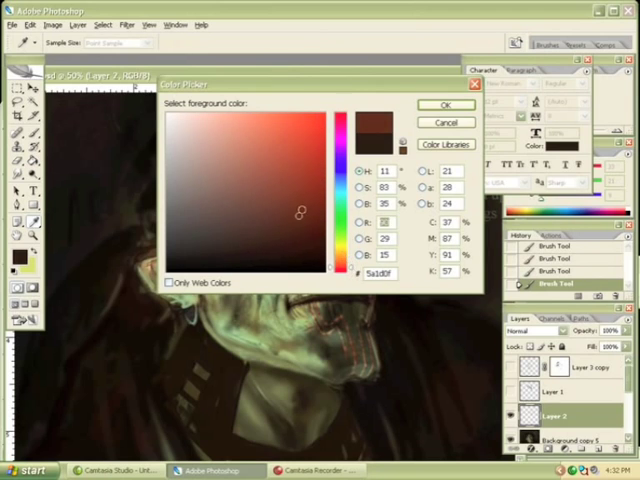
{"action": "left_click_drag", "start_coordinate": [300, 212], "coordinate": [296, 195]}
{"action": "left_click", "coordinate": [428, 109]}
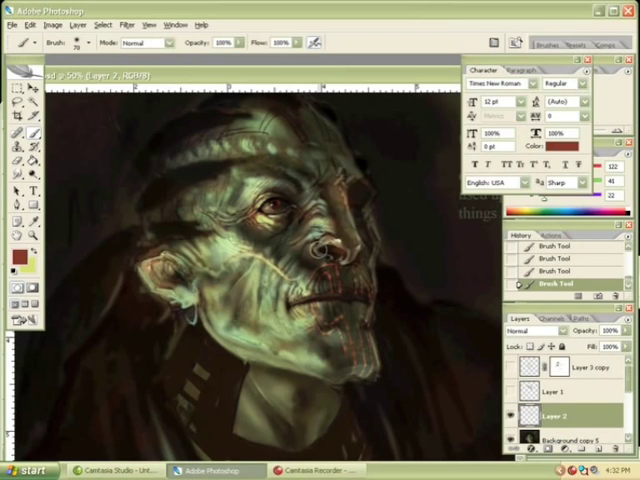
Erase stray paint on the face and near the nose.
{"action": "key", "text": "e"}
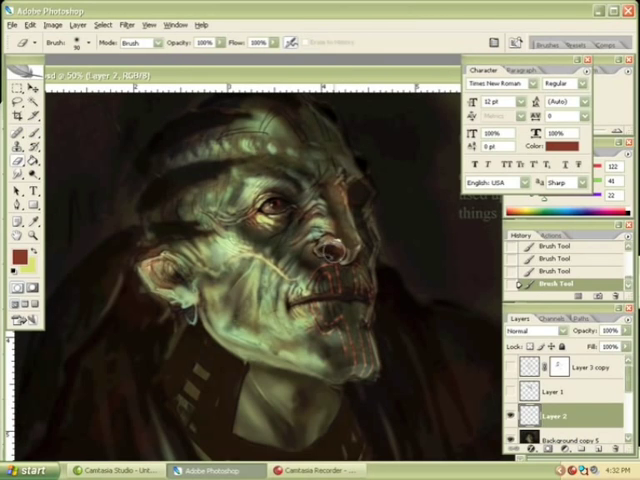
{"action": "left_click", "coordinate": [166, 130]}
{"action": "left_click", "coordinate": [166, 130]}
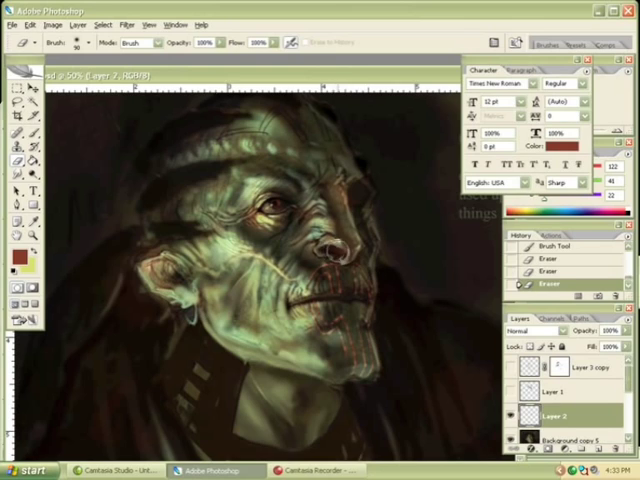
{"action": "left_click", "coordinate": [341, 256]}
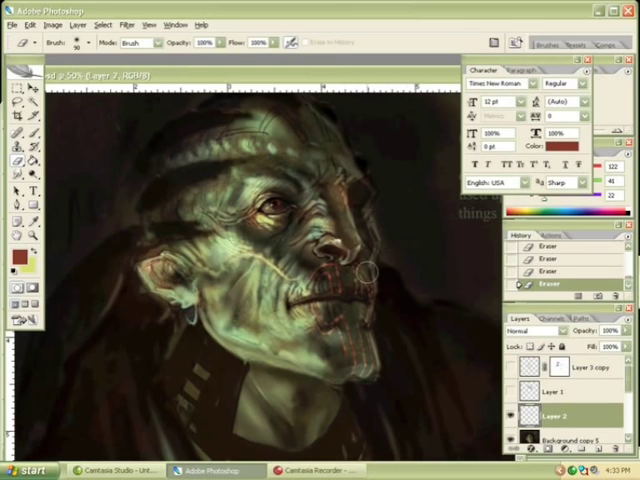
Hide and show Layer 2 to compare, then zoom out to see more of the painting.
{"action": "left_click", "coordinate": [511, 415]}
{"action": "left_click", "coordinate": [512, 420]}
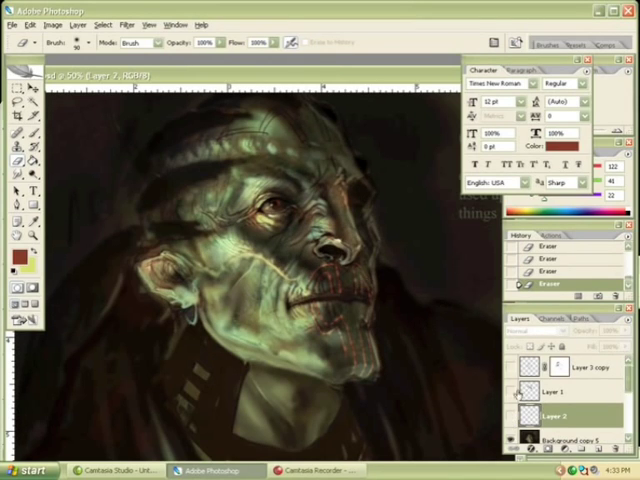
{"action": "left_click", "coordinate": [511, 417]}
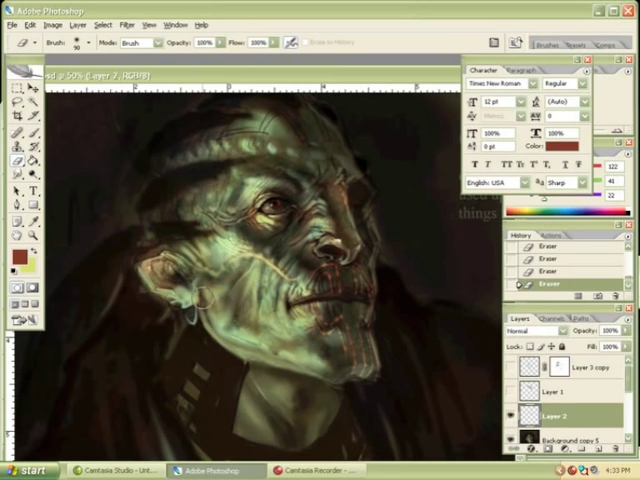
{"action": "key", "text": "z"}
{"action": "left_click", "coordinate": [309, 283], "text": "alt"}
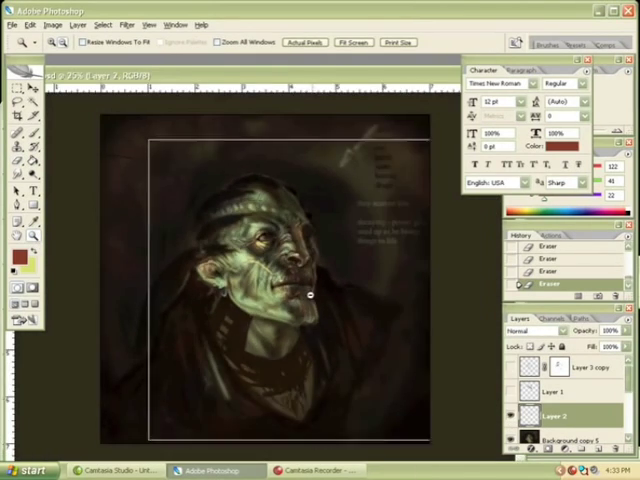
Zoom in on the creature's face and sample a near-black colour from the painting.
{"action": "left_click", "coordinate": [261, 286], "text": "alt"}
{"action": "left_click", "coordinate": [255, 292]}
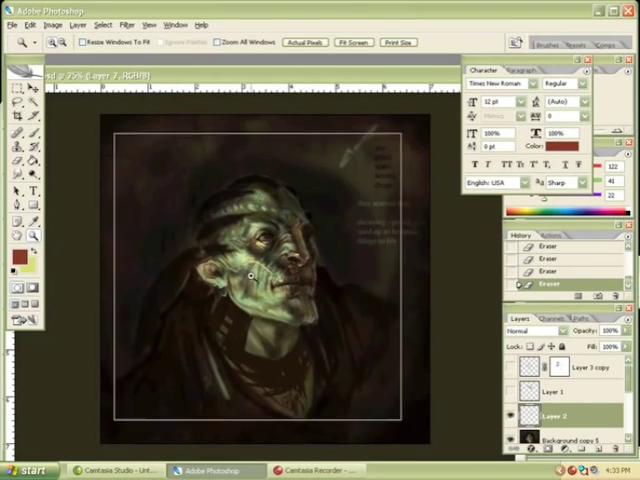
{"action": "left_click", "coordinate": [253, 275]}
{"action": "left_click", "coordinate": [296, 298]}
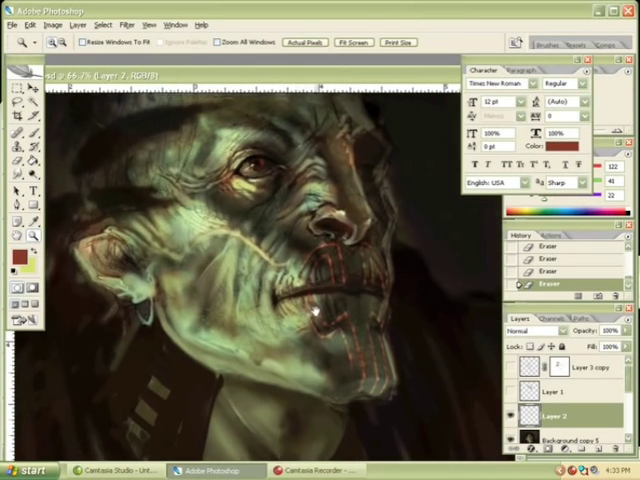
{"action": "scroll", "coordinate": [305, 304], "scroll_direction": "up", "scroll_amount": 1}
{"action": "key", "text": "i"}
{"action": "left_click", "coordinate": [350, 255]}
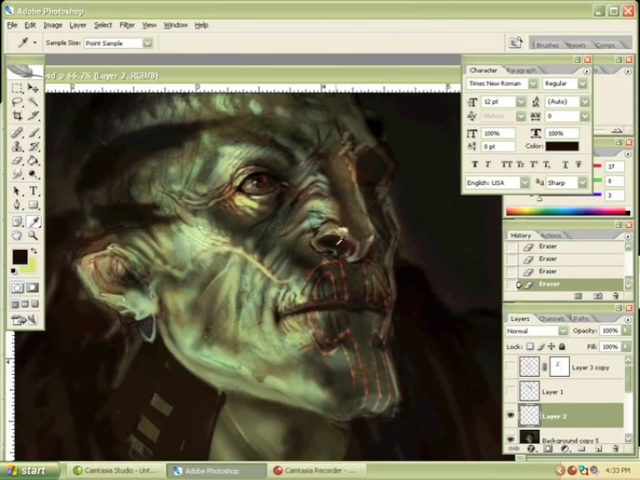
{"action": "key", "text": "b"}
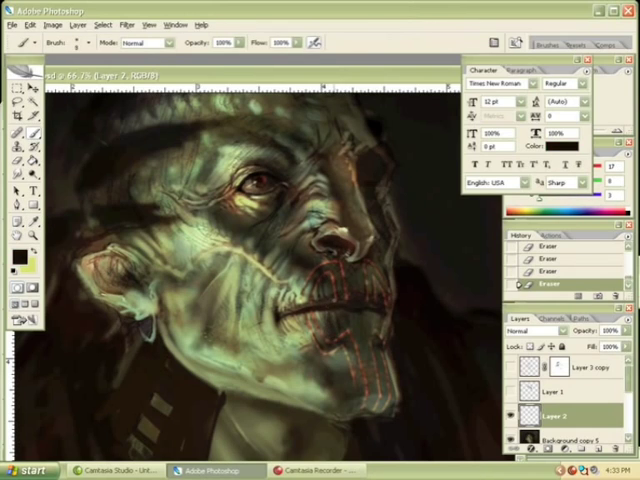
Paint a dark stroke beside the eye, undo a stray stroke, and darken the forehead.
{"action": "left_click", "coordinate": [282, 142]}
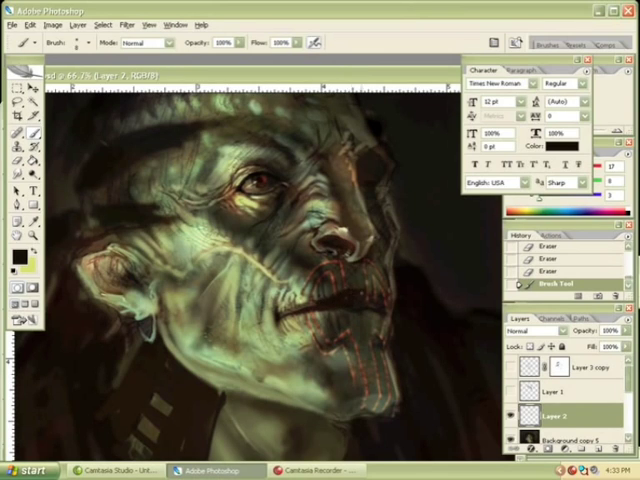
{"action": "left_click", "coordinate": [275, 136]}
{"action": "key", "text": "ctrl+z"}
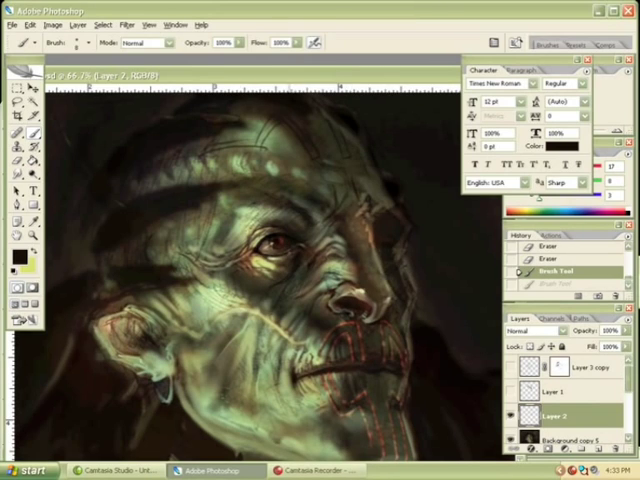
{"action": "left_click", "coordinate": [284, 236], "text": "alt"}
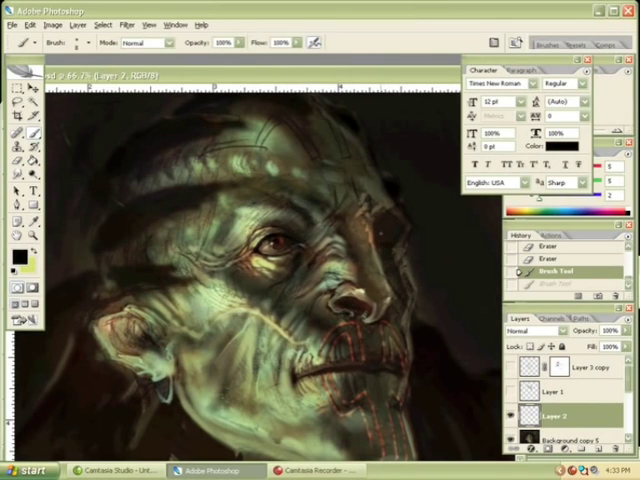
{"action": "mouse_move", "coordinate": [188, 117]}
{"action": "left_mouse_down"}
{"action": "mouse_move", "coordinate": [198, 121]}
{"action": "mouse_move", "coordinate": [179, 117]}
{"action": "left_mouse_up"}
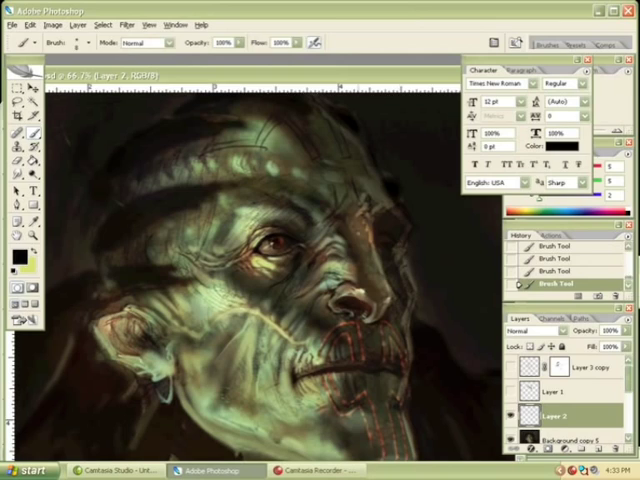
Resample dark brown and near-black tones from the painting and enlarge the brush twice.
{"action": "left_click", "coordinate": [284, 236], "text": "alt"}
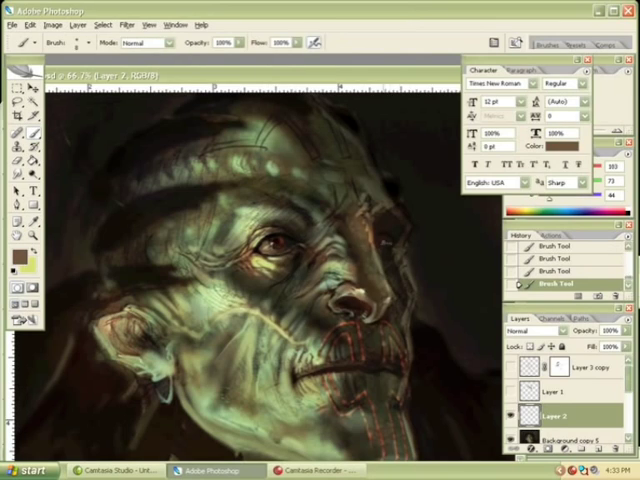
{"action": "left_click", "coordinate": [195, 119], "text": "alt"}
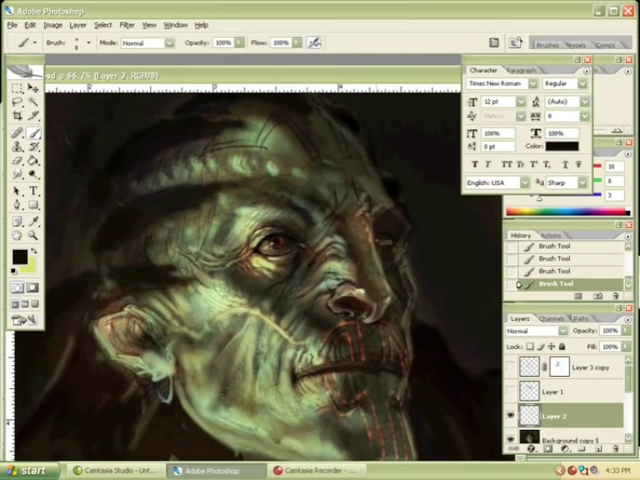
{"action": "left_click", "coordinate": [196, 120], "text": "alt"}
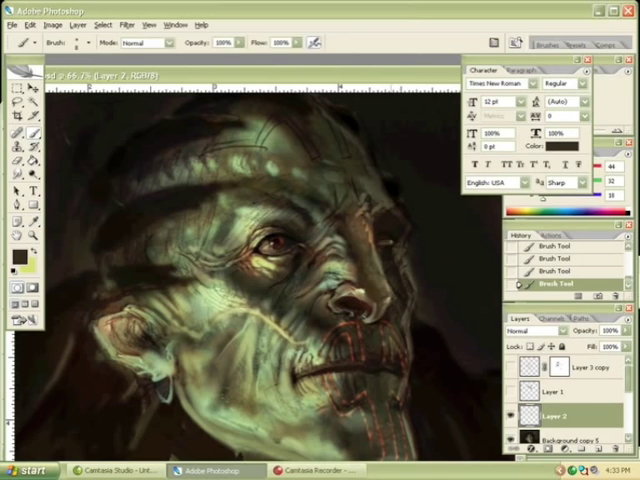
{"action": "key", "text": "alt"}
{"action": "left_click", "coordinate": [395, 232], "text": "alt"}
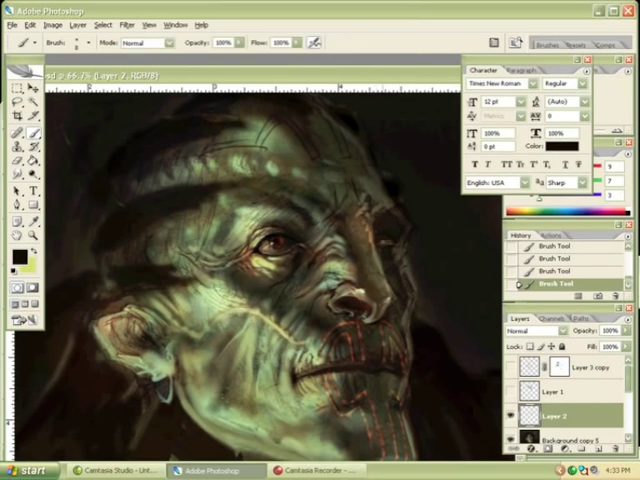
{"action": "key", "text": "bracketright"}
{"action": "key", "text": "bracketright"}
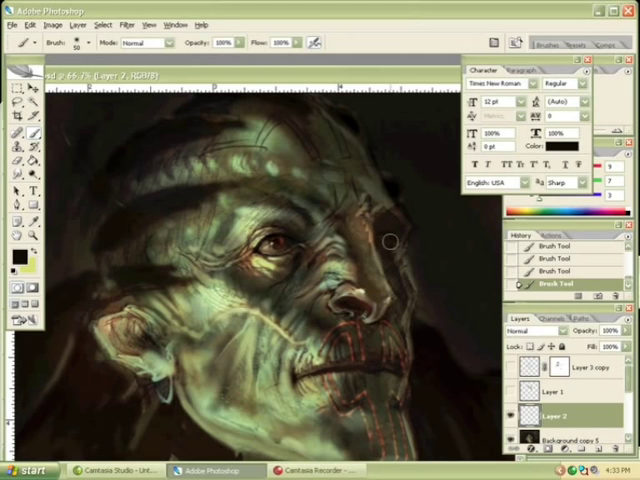
{"action": "key", "text": "bracketright"}
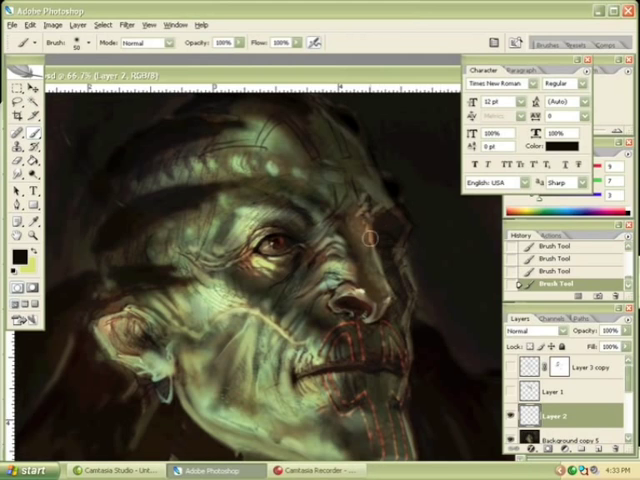
{"action": "key", "text": "z"}
Reframe the face and darken the brow with sampled near-black and dark olive tones.
{"action": "left_click", "coordinate": [280, 295], "text": "alt"}
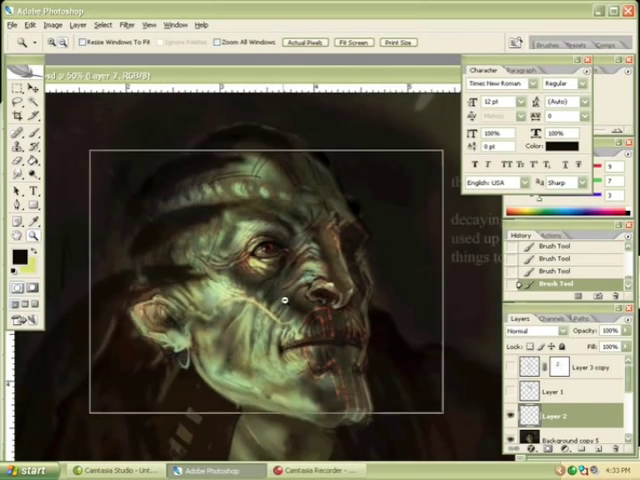
{"action": "left_click", "coordinate": [285, 300], "text": "alt"}
{"action": "left_click", "coordinate": [285, 280]}
{"action": "left_click", "coordinate": [300, 310]}
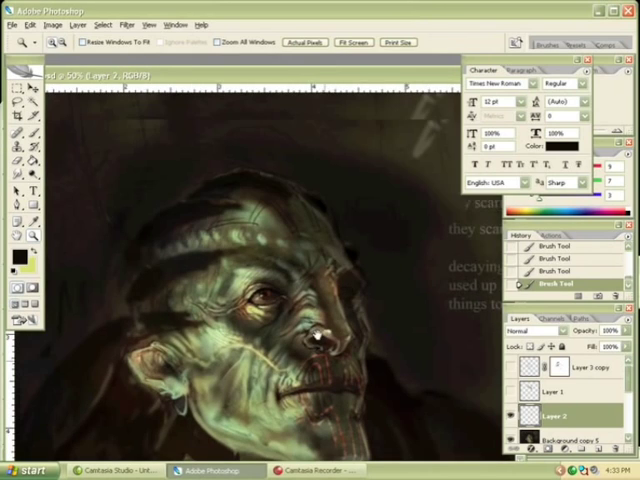
{"action": "key", "text": "i"}
{"action": "key", "text": "b"}
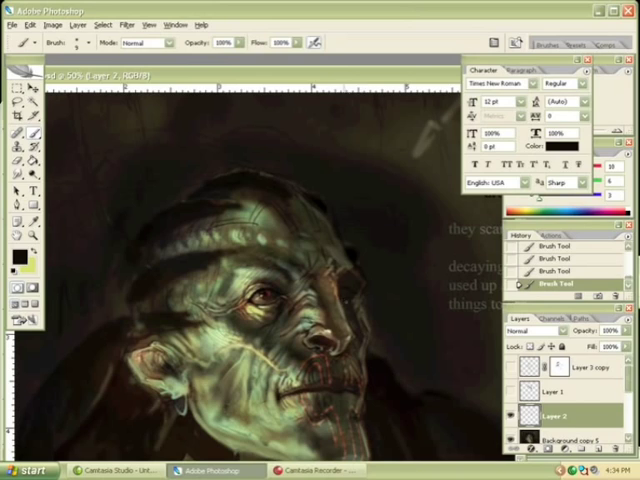
{"action": "left_click", "coordinate": [176, 147], "text": "alt"}
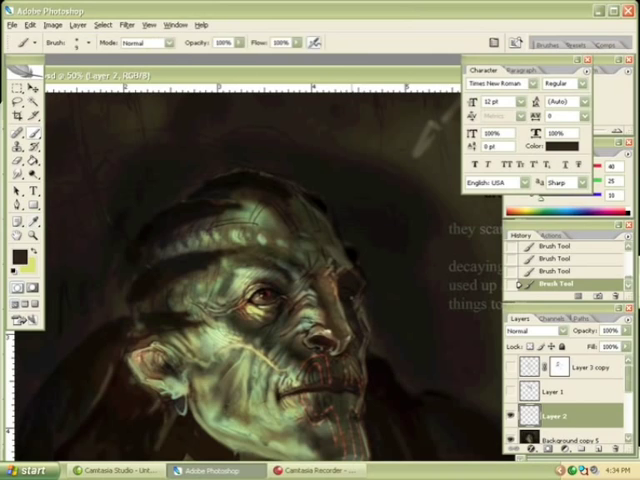
{"action": "left_click", "coordinate": [175, 148], "text": "alt"}
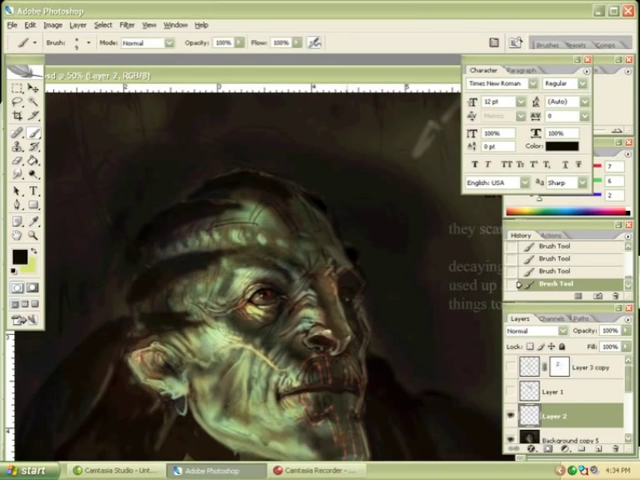
{"action": "left_click", "coordinate": [177, 145], "text": "alt"}
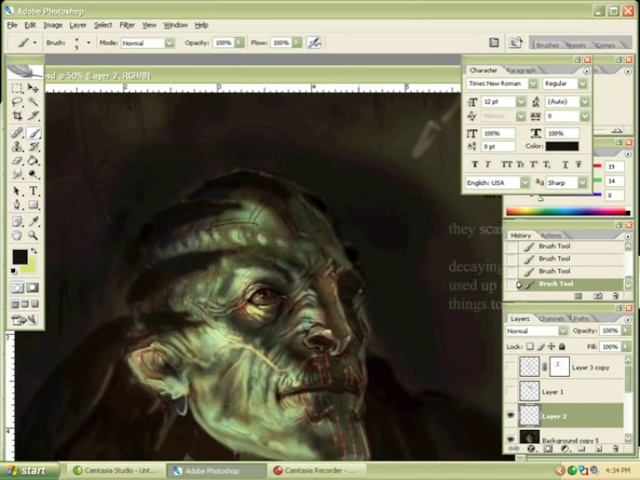
{"action": "scroll", "coordinate": [338, 233], "scroll_direction": "down", "scroll_amount": 3}
Erase small patches of the fresh dark shading beside the eye.
{"action": "key", "text": "e"}
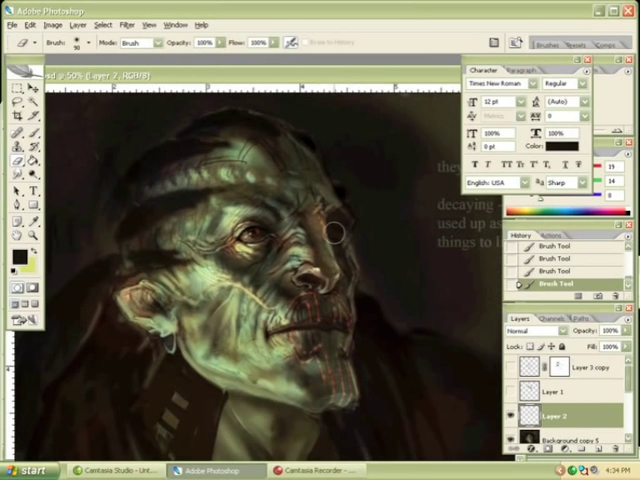
{"action": "left_click", "coordinate": [338, 233]}
{"action": "left_click", "coordinate": [338, 229]}
{"action": "left_click", "coordinate": [339, 229]}
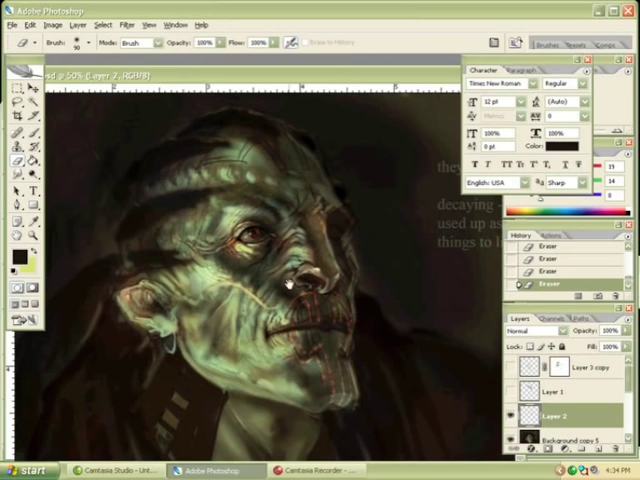
{"action": "left_click", "coordinate": [33, 236]}
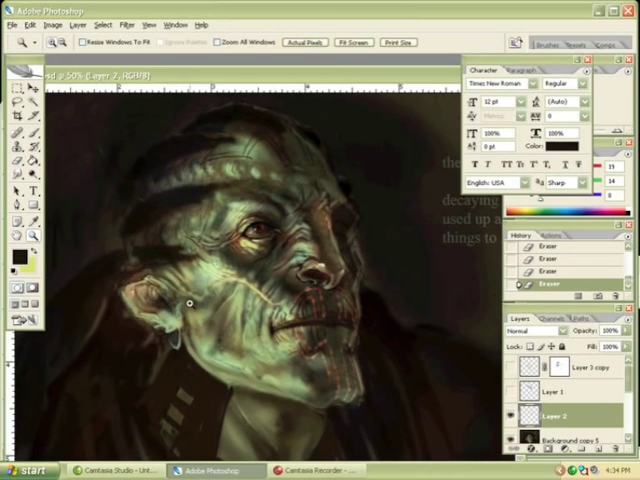
{"action": "left_click", "coordinate": [283, 350]}
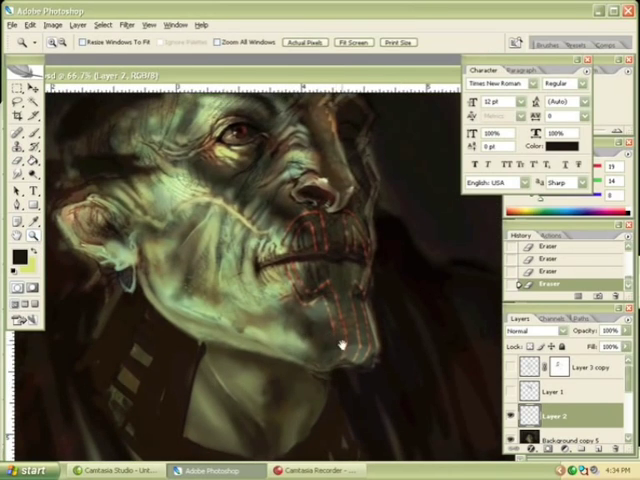
Paint a stroke near the mouth using a colour sampled from the face.
{"action": "key", "text": "b"}
{"action": "key", "text": "i"}
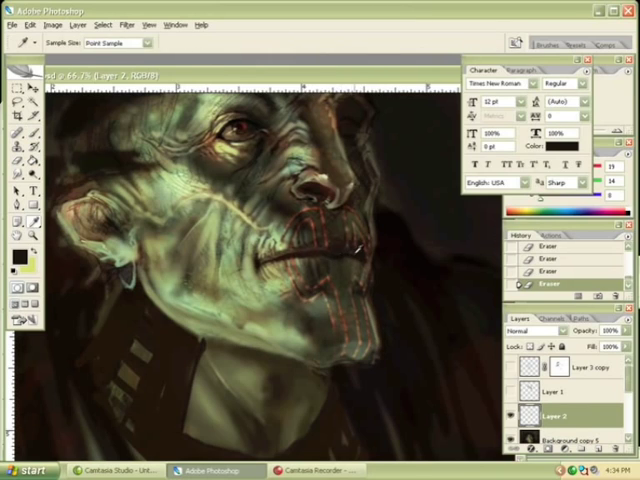
{"action": "left_click", "coordinate": [357, 250]}
{"action": "key", "text": "b"}
{"action": "left_click", "coordinate": [315, 284]}
{"action": "key", "text": "i"}
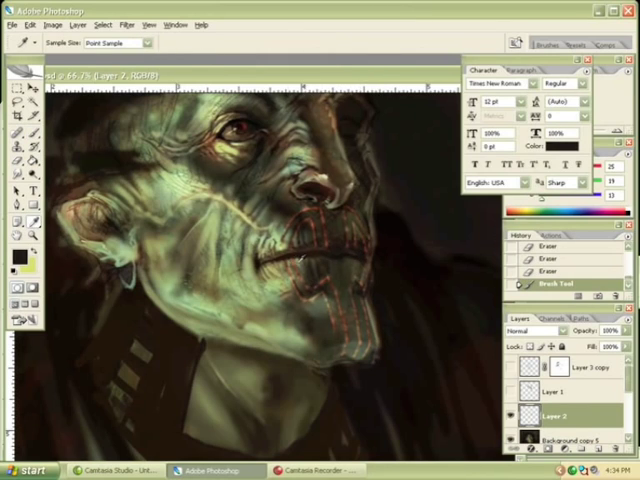
{"action": "left_click", "coordinate": [319, 287]}
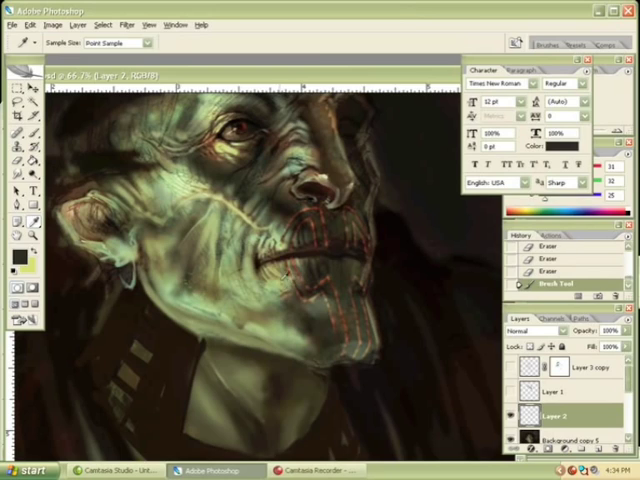
Add light green highlights around the mouth and pick up a dark olive accent.
{"action": "left_click", "coordinate": [280, 140]}
{"action": "key", "text": "b"}
{"action": "left_click_drag", "start_coordinate": [278, 136], "coordinate": [280, 123]}
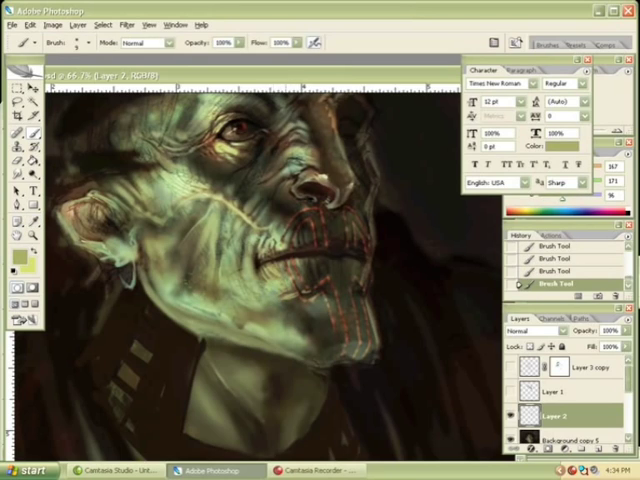
{"action": "key", "text": "i"}
{"action": "left_click", "coordinate": [280, 125]}
{"action": "key", "text": "b"}
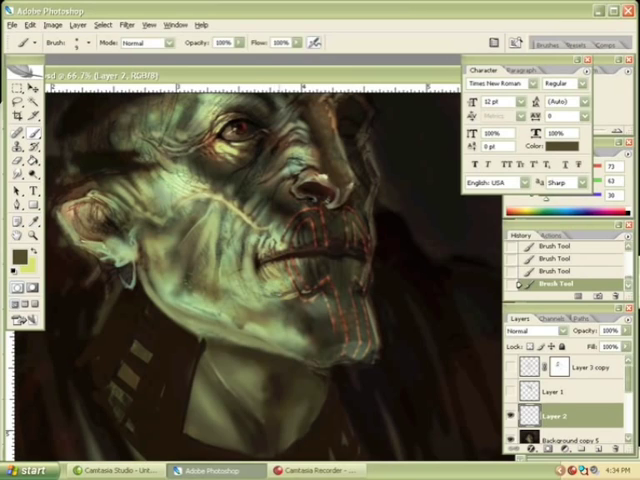
{"action": "key", "text": "r"}
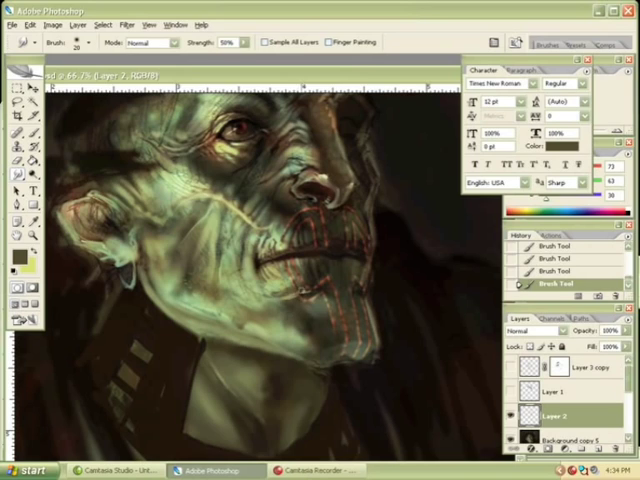
Smudge the chin and nose areas and erase small strokes near the chin.
{"action": "left_click_drag", "start_coordinate": [288, 290], "coordinate": [307, 295]}
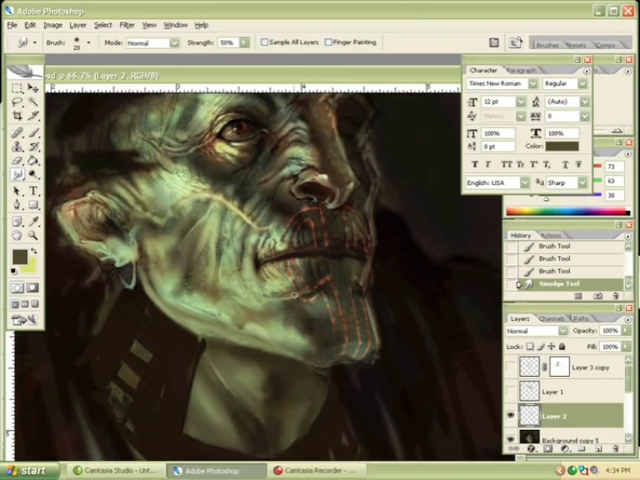
{"action": "left_click_drag", "start_coordinate": [276, 136], "coordinate": [276, 123]}
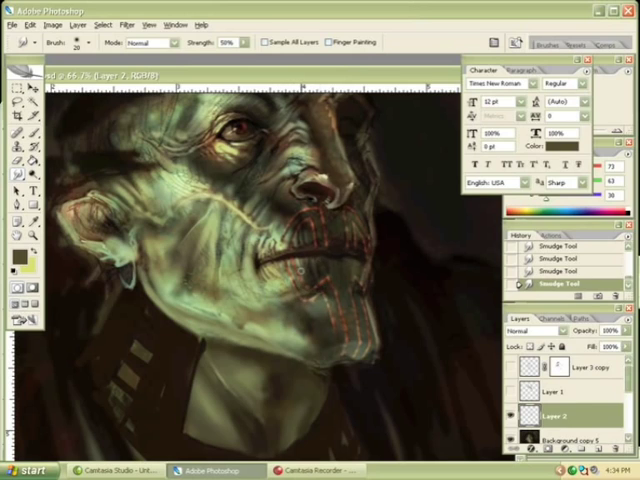
{"action": "key", "text": "e"}
{"action": "mouse_move", "coordinate": [300, 293]}
{"action": "left_mouse_down"}
{"action": "mouse_move", "coordinate": [276, 296]}
{"action": "mouse_move", "coordinate": [282, 290]}
{"action": "left_mouse_up"}
Paint dark strokes and dabs onto the face with tones sampled from the painting.
{"action": "key", "text": "b"}
{"action": "left_click", "coordinate": [285, 283], "text": "alt"}
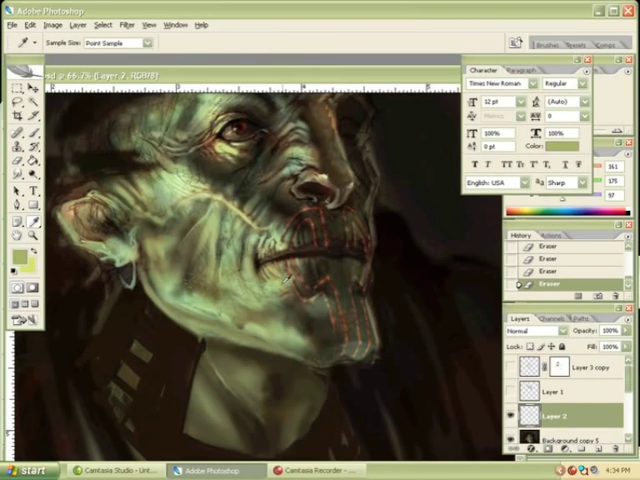
{"action": "left_click", "coordinate": [285, 283], "text": "alt"}
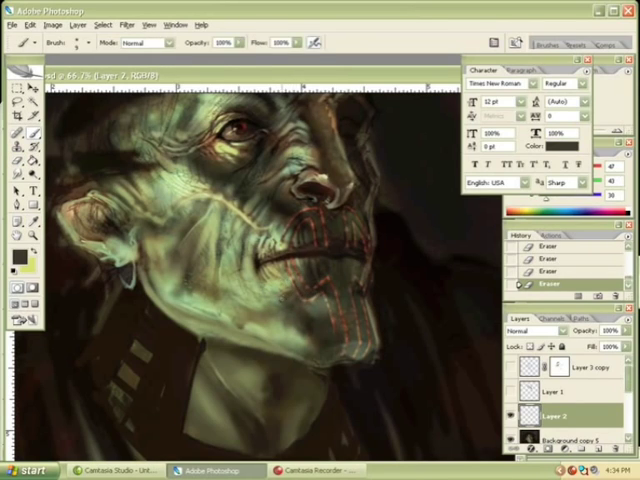
{"action": "mouse_move", "coordinate": [276, 142]}
{"action": "left_mouse_down"}
{"action": "mouse_move", "coordinate": [287, 142]}
{"action": "mouse_move", "coordinate": [286, 123]}
{"action": "left_mouse_up"}
{"action": "left_click", "coordinate": [163, 130], "text": "alt"}
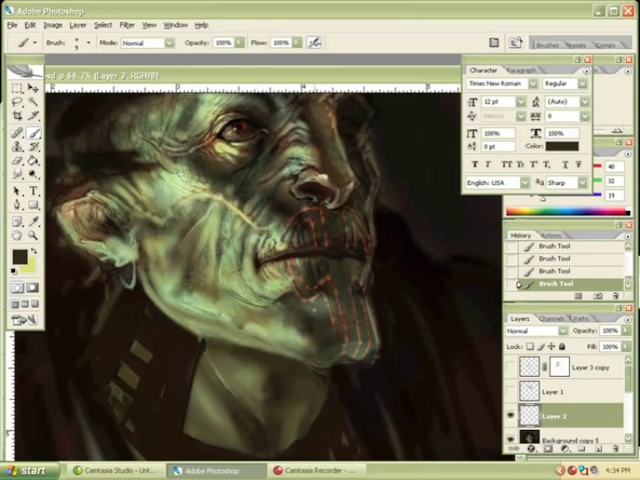
Smudge the cheek paint, then hide and reshow Layer 2 to compare.
{"action": "key", "text": "r"}
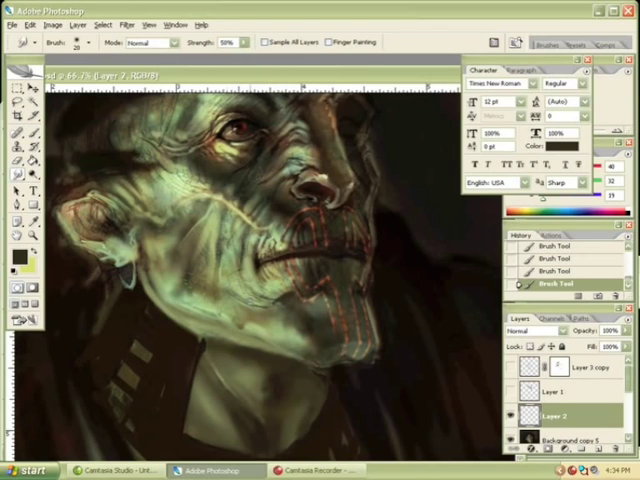
{"action": "left_click_drag", "start_coordinate": [269, 142], "coordinate": [290, 142]}
{"action": "left_click_drag", "start_coordinate": [272, 136], "coordinate": [289, 136]}
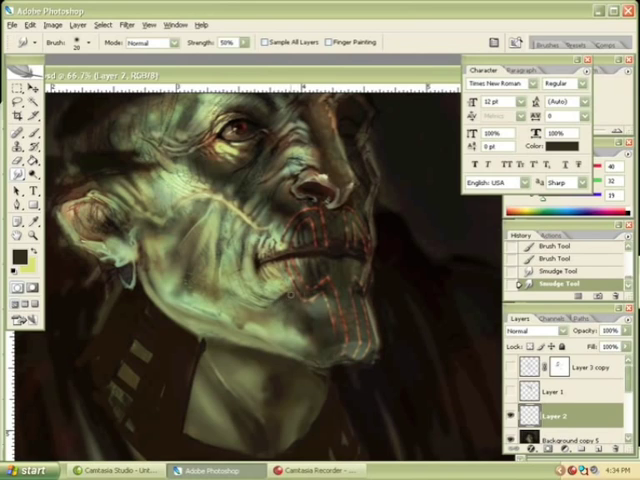
{"action": "mouse_move", "coordinate": [270, 130]}
{"action": "left_mouse_down"}
{"action": "mouse_move", "coordinate": [289, 130]}
{"action": "mouse_move", "coordinate": [289, 123]}
{"action": "left_mouse_up"}
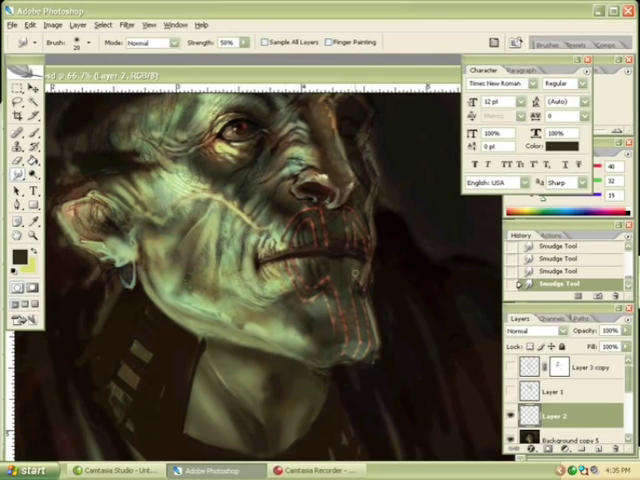
{"action": "left_click", "coordinate": [510, 415]}
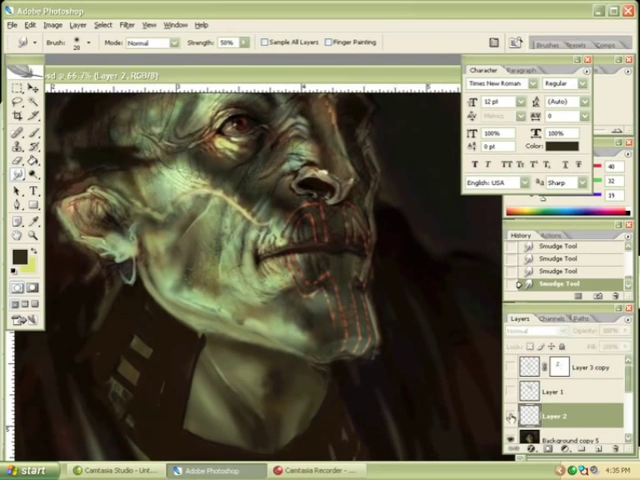
{"action": "left_click", "coordinate": [510, 415]}
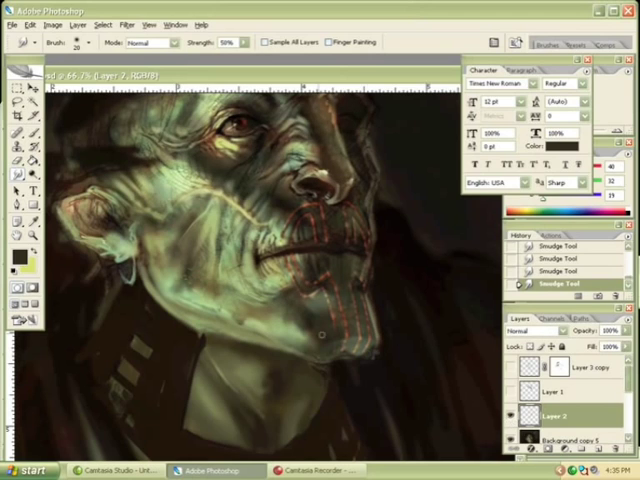
Paint light green highlights with a larger brush, erasing and repainting along the jaw.
{"action": "key", "text": "b"}
{"action": "left_click", "coordinate": [297, 322], "text": "alt"}
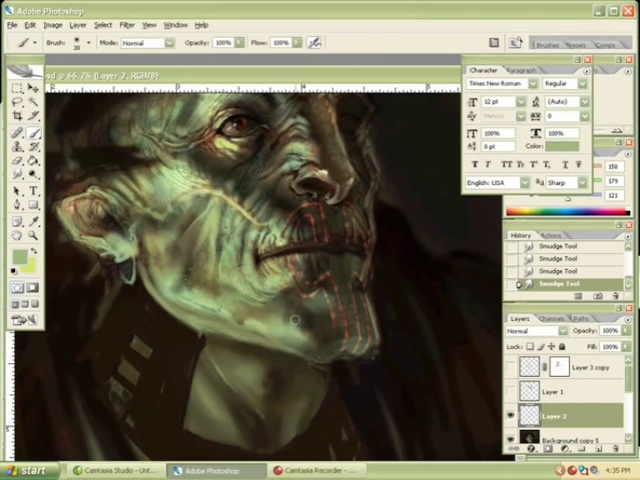
{"action": "key", "text": "bracketright"}
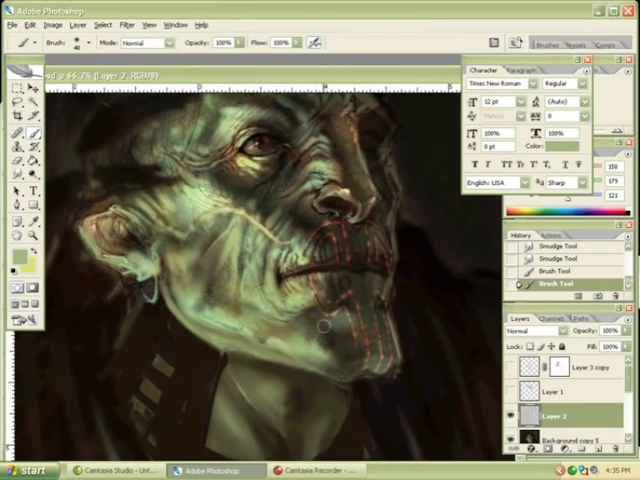
{"action": "mouse_move", "coordinate": [324, 326]}
{"action": "left_mouse_down"}
{"action": "mouse_move", "coordinate": [315, 334]}
{"action": "mouse_move", "coordinate": [306, 331]}
{"action": "left_mouse_up"}
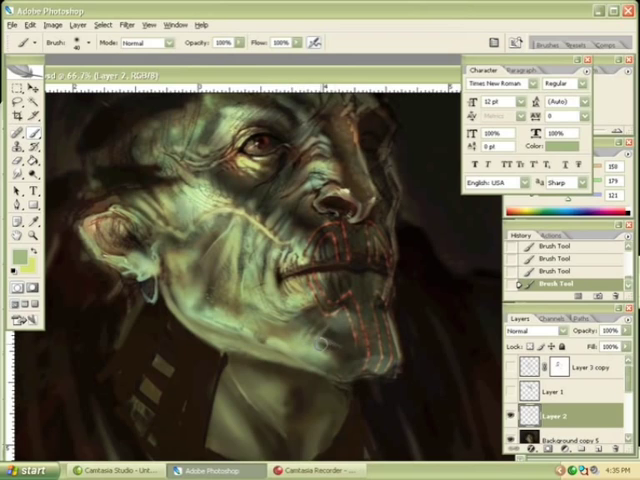
{"action": "key", "text": "e"}
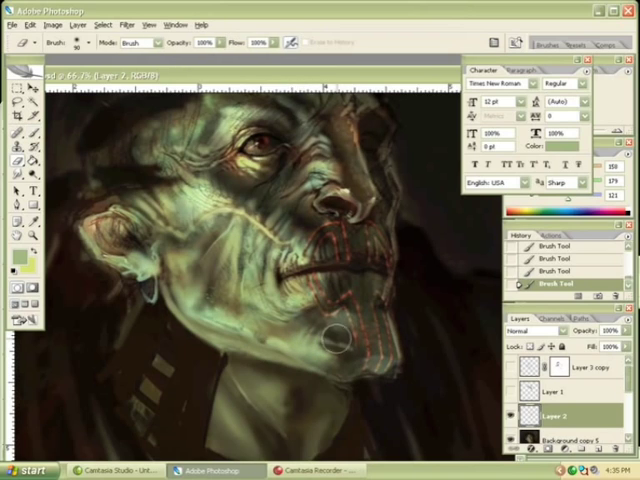
{"action": "mouse_move", "coordinate": [326, 331]}
{"action": "left_mouse_down"}
{"action": "mouse_move", "coordinate": [357, 343]}
{"action": "mouse_move", "coordinate": [362, 336]}
{"action": "left_mouse_up"}
{"action": "left_click_drag", "start_coordinate": [360, 334], "coordinate": [364, 343]}
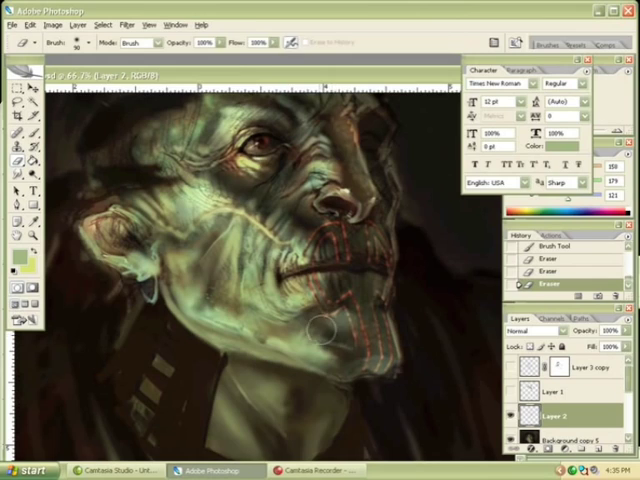
{"action": "key", "text": "b"}
{"action": "mouse_move", "coordinate": [304, 329]}
{"action": "left_mouse_down"}
{"action": "mouse_move", "coordinate": [341, 344]}
{"action": "mouse_move", "coordinate": [327, 333]}
{"action": "left_mouse_up"}
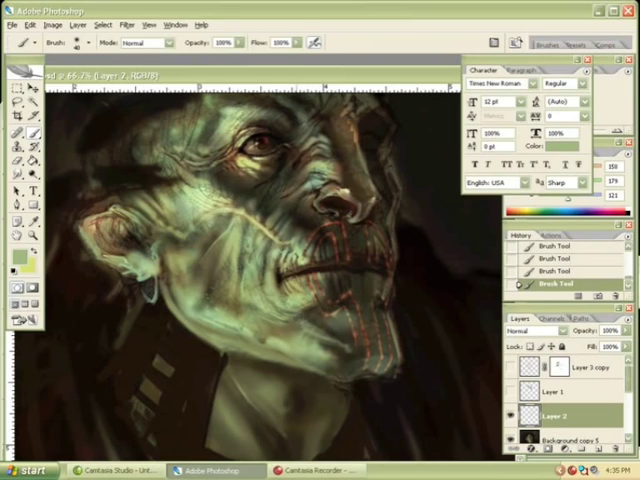
Erase and repaint jaw strokes, then sample a different green and a dark tone.
{"action": "key", "text": "e"}
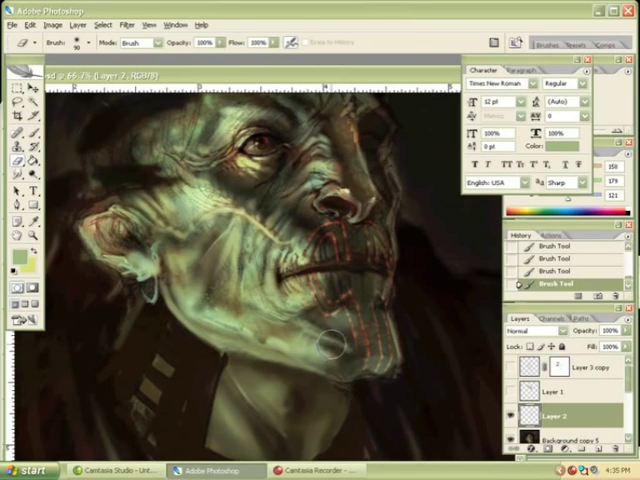
{"action": "left_click_drag", "start_coordinate": [329, 347], "coordinate": [335, 347]}
{"action": "left_click_drag", "start_coordinate": [335, 347], "coordinate": [343, 343]}
{"action": "key", "text": "b"}
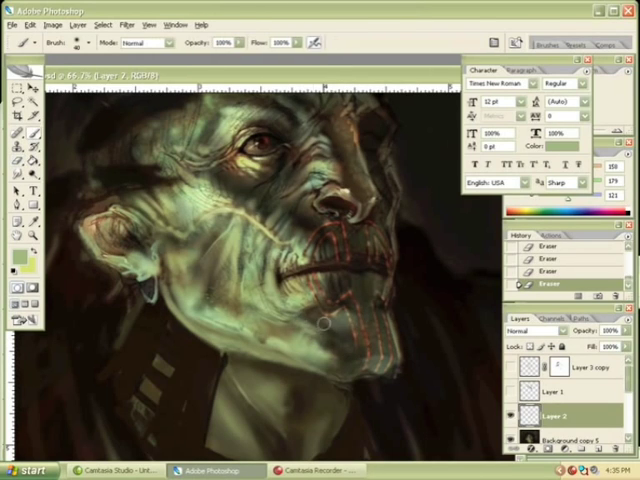
{"action": "left_click_drag", "start_coordinate": [312, 325], "coordinate": [330, 332]}
{"action": "mouse_move", "coordinate": [330, 332]}
{"action": "left_mouse_down"}
{"action": "mouse_move", "coordinate": [347, 347]}
{"action": "mouse_move", "coordinate": [331, 333]}
{"action": "left_mouse_up"}
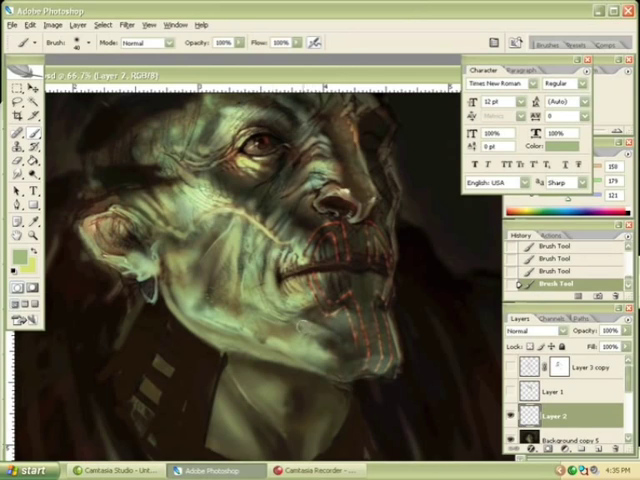
{"action": "left_click", "coordinate": [306, 333], "text": "alt"}
{"action": "left_click", "coordinate": [324, 334], "text": "alt"}
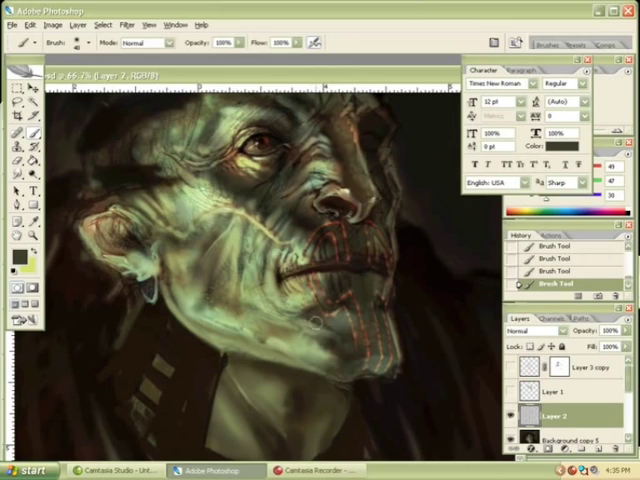
Smudge-blend the face paint, then add light green marks on the face.
{"action": "key", "text": "r"}
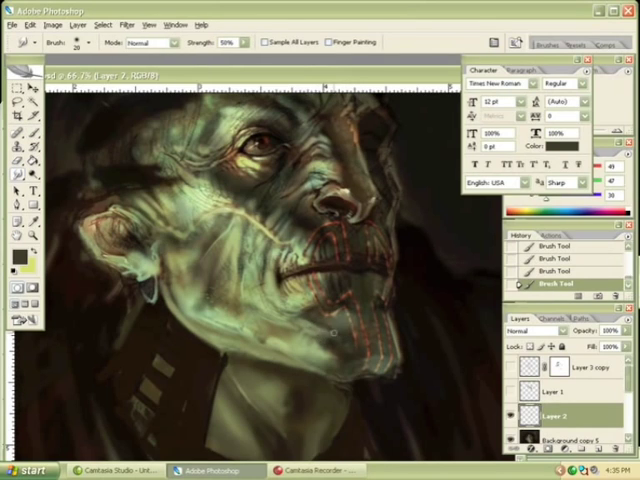
{"action": "left_click_drag", "start_coordinate": [343, 338], "coordinate": [282, 142]}
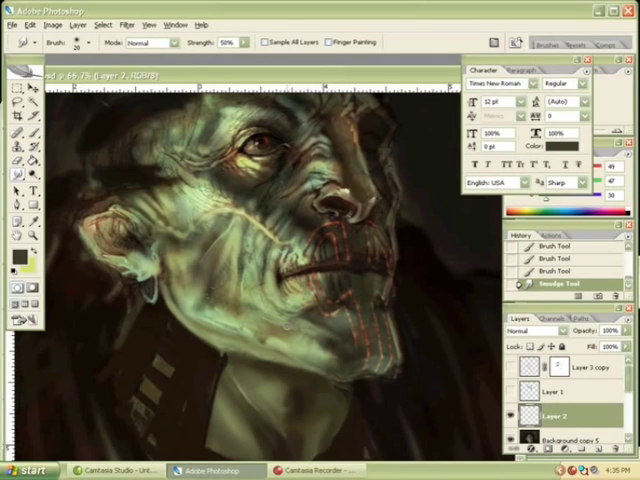
{"action": "left_click_drag", "start_coordinate": [265, 208], "coordinate": [280, 130]}
{"action": "mouse_move", "coordinate": [270, 135]}
{"action": "left_mouse_down"}
{"action": "mouse_move", "coordinate": [285, 125]}
{"action": "mouse_move", "coordinate": [281, 333]}
{"action": "left_mouse_up"}
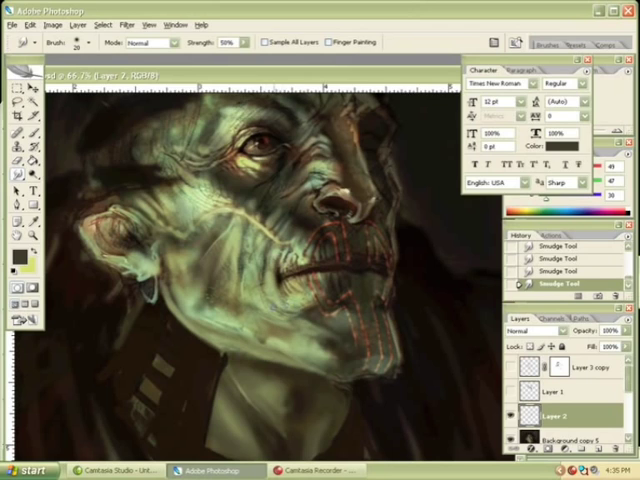
{"action": "key", "text": "b"}
{"action": "left_click", "coordinate": [150, 138], "text": "alt"}
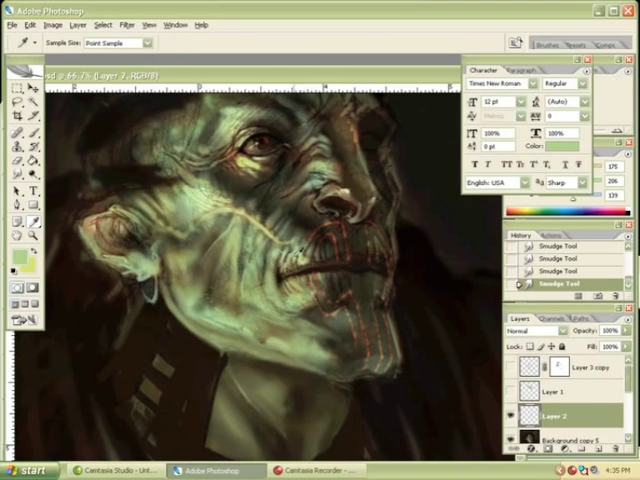
{"action": "key", "text": "b"}
{"action": "left_click_drag", "start_coordinate": [265, 142], "coordinate": [265, 208]}
{"action": "left_click_drag", "start_coordinate": [265, 208], "coordinate": [265, 123]}
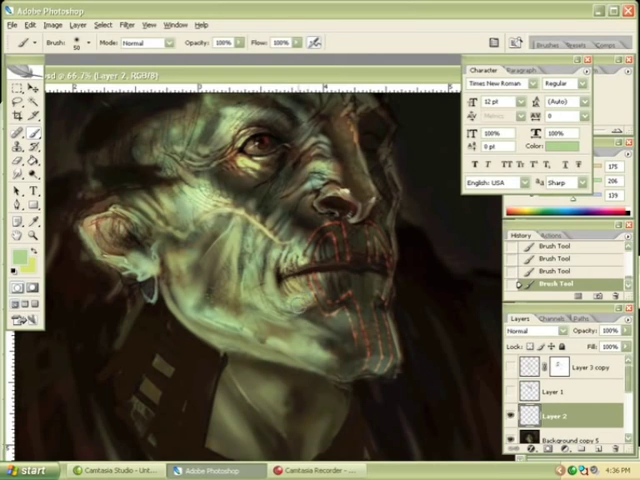
Sample dark brown, greenish grey, lighter green, dark olive and light green from the face.
{"action": "left_click", "coordinate": [148, 137], "text": "alt"}
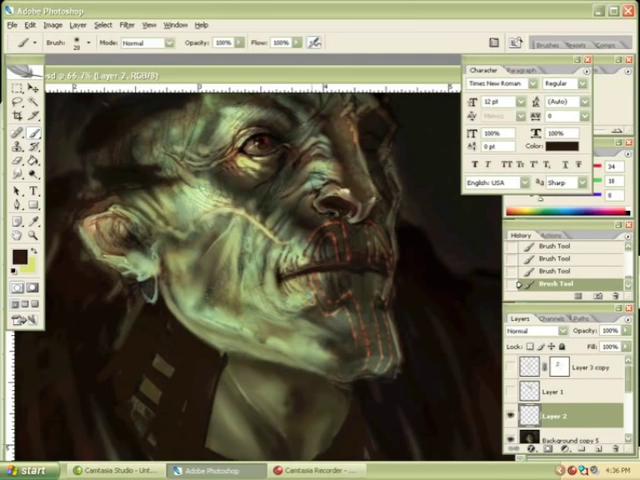
{"action": "key", "text": "alt"}
{"action": "left_click", "coordinate": [284, 236], "text": "alt"}
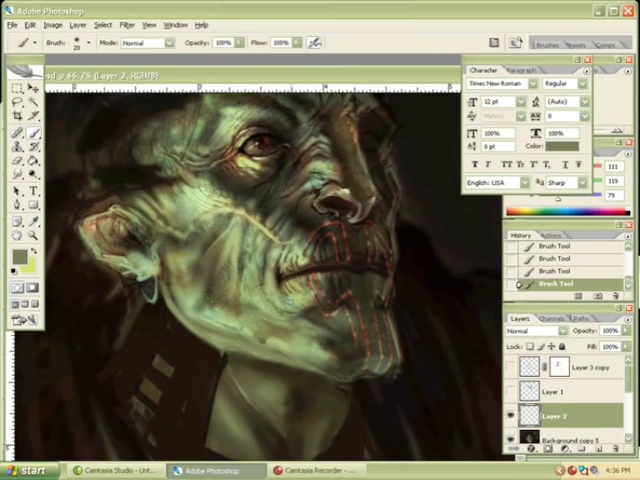
{"action": "left_click", "coordinate": [145, 150], "text": "alt"}
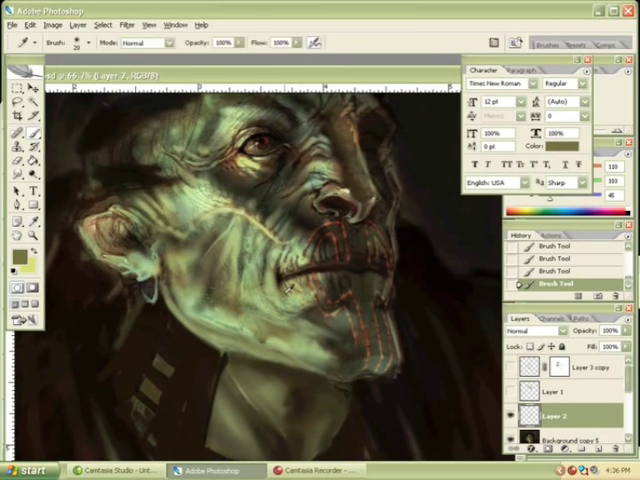
{"action": "left_click", "coordinate": [145, 148], "text": "alt"}
{"action": "key", "text": "alt"}
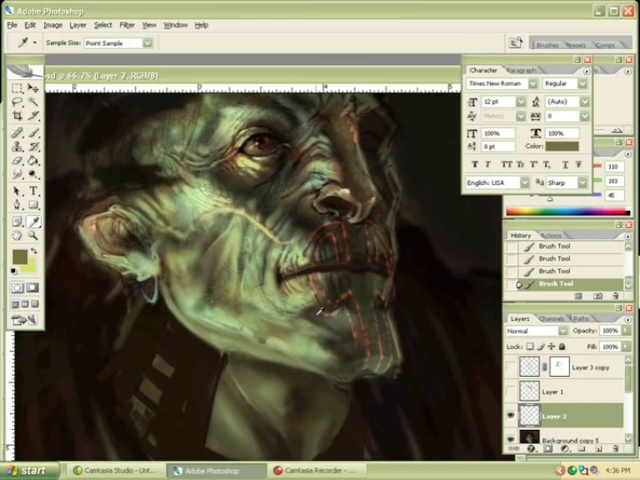
{"action": "left_click", "coordinate": [157, 147], "text": "alt"}
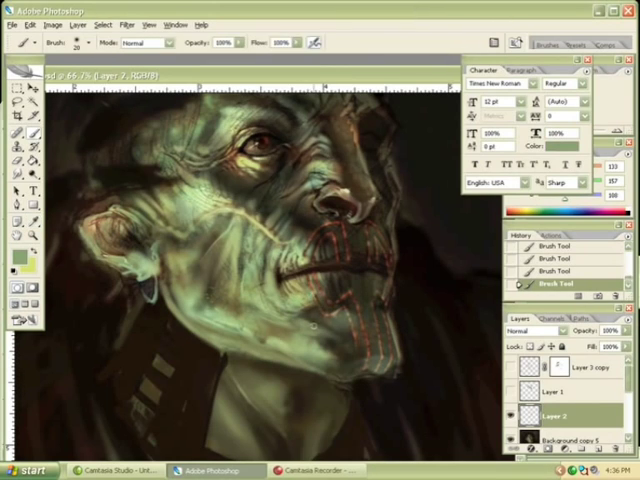
Soften the chin, then paint dark brown strokes and a light green stroke there.
{"action": "key", "text": "r"}
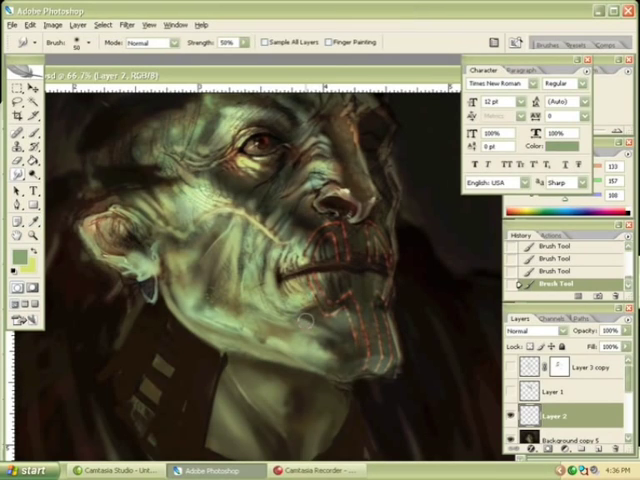
{"action": "left_click_drag", "start_coordinate": [304, 320], "coordinate": [345, 347]}
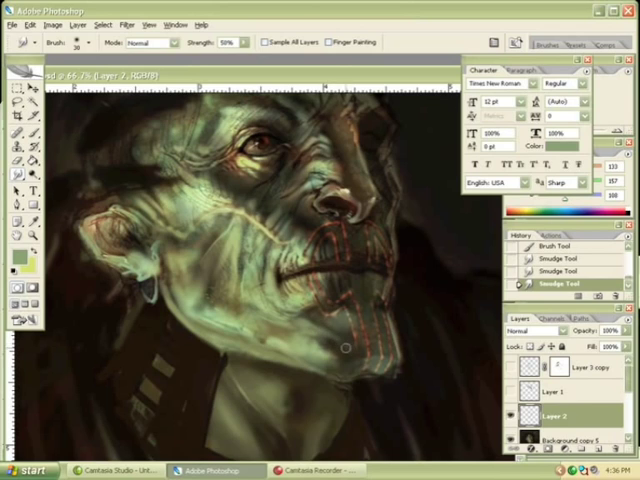
{"action": "key", "text": "b"}
{"action": "left_click", "coordinate": [304, 313], "text": "alt"}
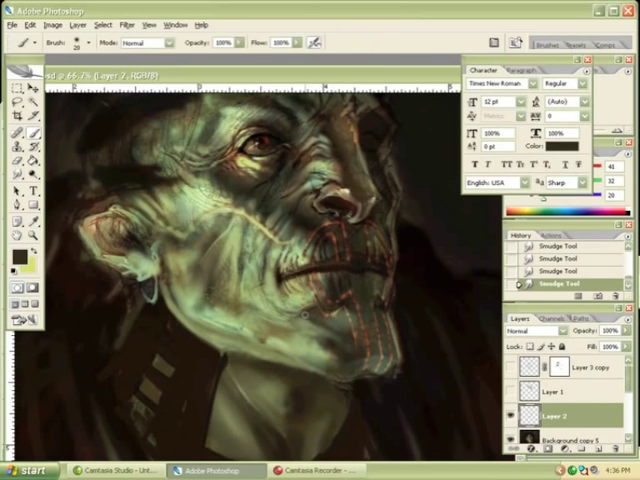
{"action": "left_click_drag", "start_coordinate": [328, 322], "coordinate": [355, 343]}
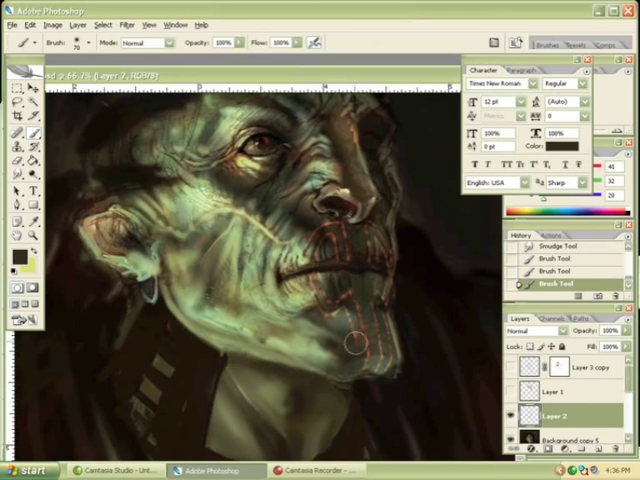
{"action": "left_click", "coordinate": [305, 297], "text": "alt"}
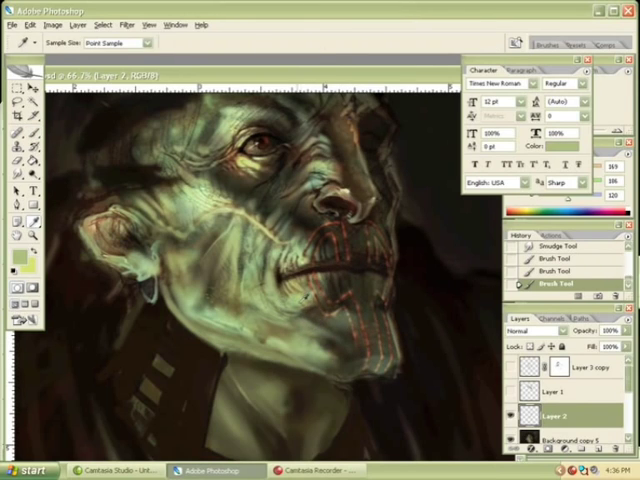
{"action": "left_click_drag", "start_coordinate": [305, 297], "coordinate": [300, 306]}
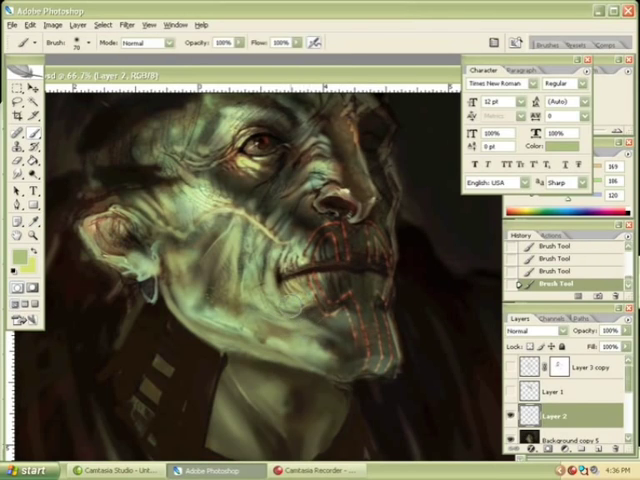
Set a pale yellow-cream foreground colour (about e9eba5) and reduce the brush from 70 to 60.
{"action": "left_click", "coordinate": [20, 257]}
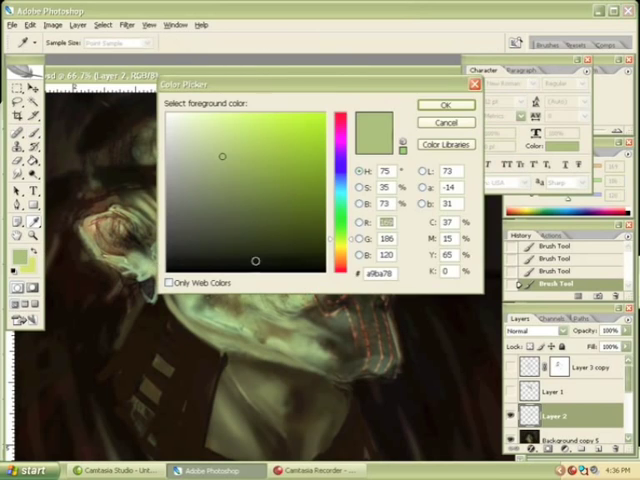
{"action": "left_click_drag", "start_coordinate": [310, 86], "coordinate": [313, 422]}
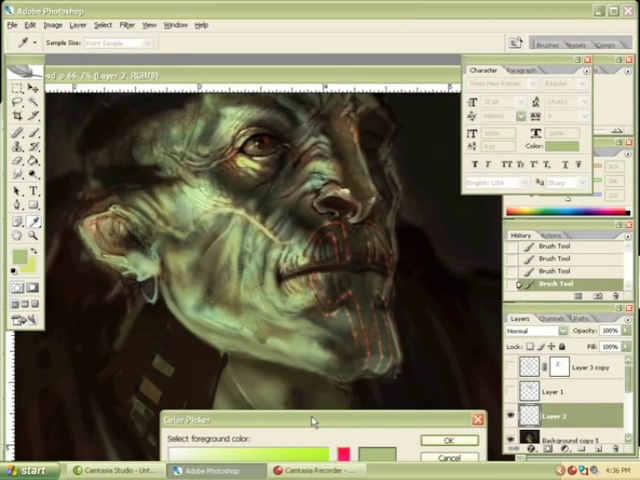
{"action": "mouse_move", "coordinate": [313, 422]}
{"action": "left_mouse_down"}
{"action": "mouse_move", "coordinate": [329, 293]}
{"action": "mouse_move", "coordinate": [323, 141]}
{"action": "left_mouse_up"}
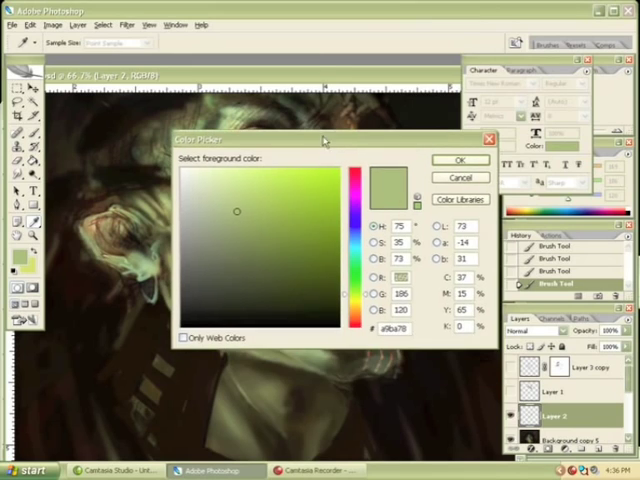
{"action": "left_click", "coordinate": [227, 180]}
{"action": "left_click_drag", "start_coordinate": [369, 296], "coordinate": [365, 305]}
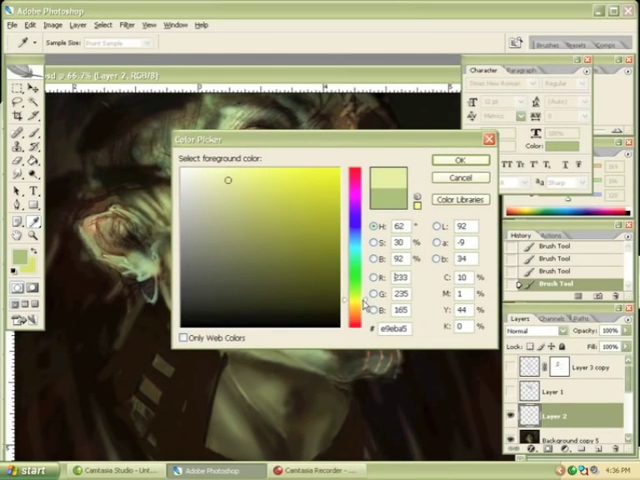
{"action": "left_click_drag", "start_coordinate": [230, 179], "coordinate": [221, 177]}
{"action": "left_click", "coordinate": [439, 163]}
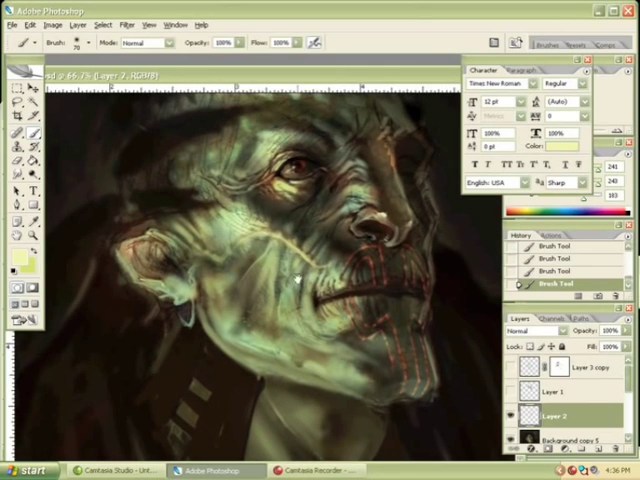
{"action": "key", "text": "bracketleft"}
Create Layer 3, then paint and smudge pale highlights on the forehead.
{"action": "left_click", "coordinate": [603, 449]}
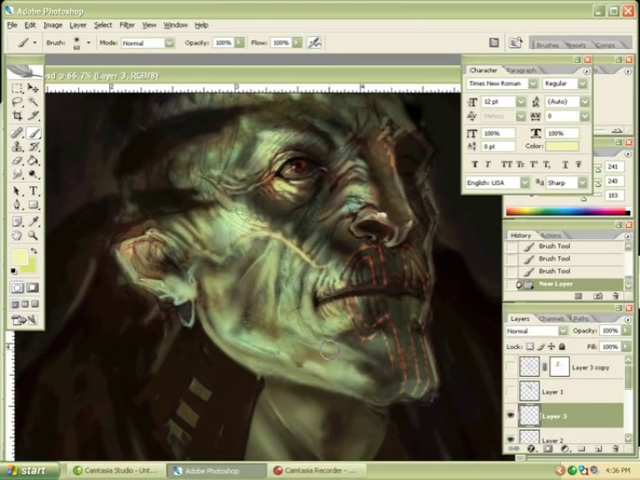
{"action": "mouse_move", "coordinate": [270, 135]}
{"action": "left_mouse_down"}
{"action": "mouse_move", "coordinate": [322, 345]}
{"action": "mouse_move", "coordinate": [285, 124]}
{"action": "left_mouse_up"}
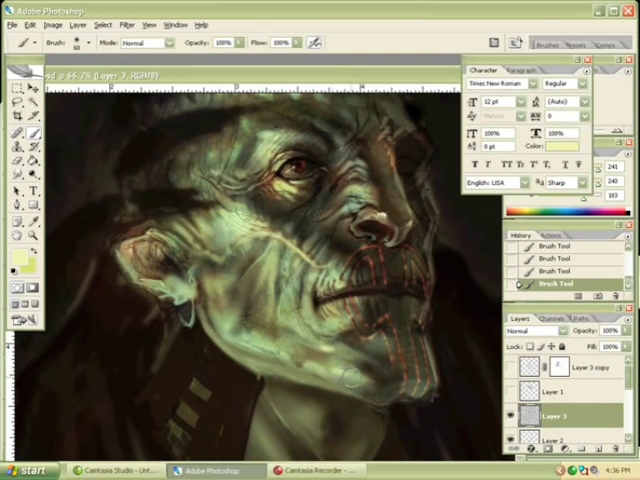
{"action": "key", "text": "r"}
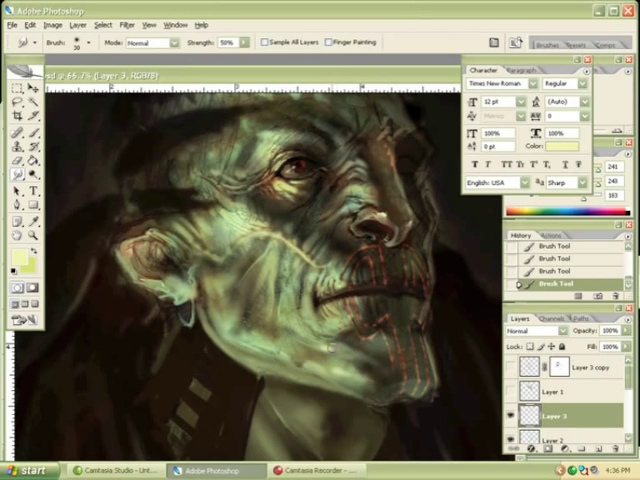
{"action": "mouse_move", "coordinate": [271, 142]}
{"action": "left_mouse_down"}
{"action": "mouse_move", "coordinate": [289, 142]}
{"action": "mouse_move", "coordinate": [289, 123]}
{"action": "left_mouse_up"}
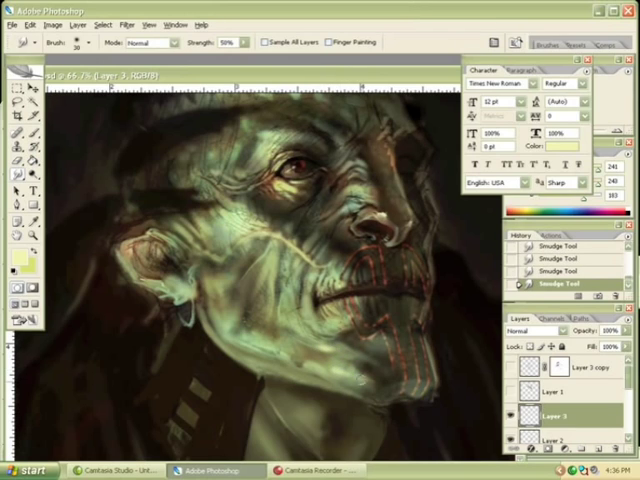
Add pale highlights to the chin and left cheek and blend the cheek strokes.
{"action": "key", "text": "b"}
{"action": "left_click", "coordinate": [372, 386]}
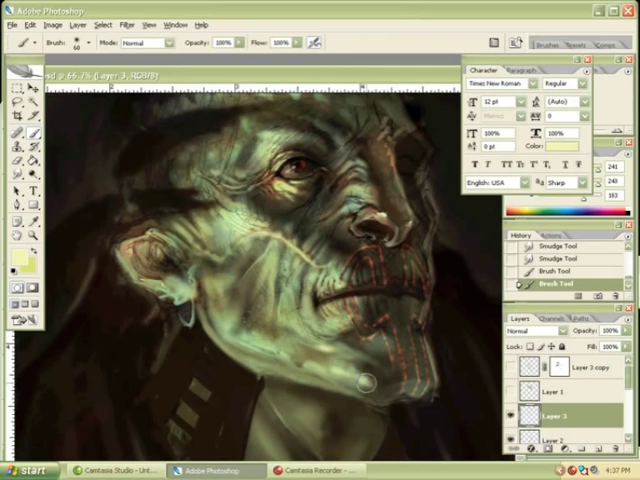
{"action": "left_click", "coordinate": [378, 384]}
{"action": "left_click", "coordinate": [168, 163]}
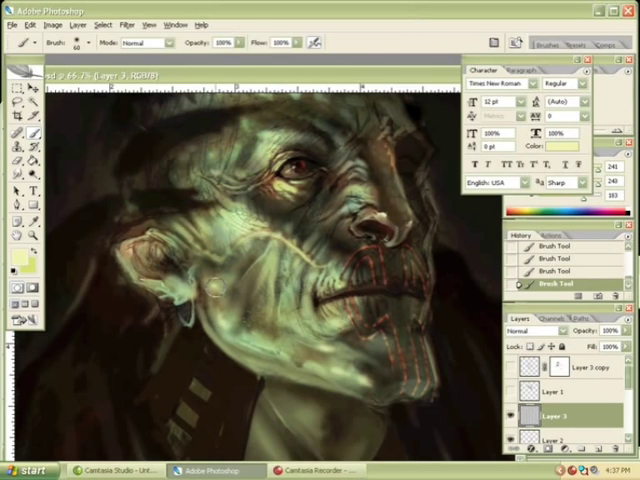
{"action": "key", "text": "r"}
{"action": "mouse_move", "coordinate": [218, 287]}
{"action": "left_mouse_down"}
{"action": "mouse_move", "coordinate": [213, 284]}
{"action": "mouse_move", "coordinate": [210, 300]}
{"action": "mouse_move", "coordinate": [217, 318]}
{"action": "left_mouse_up"}
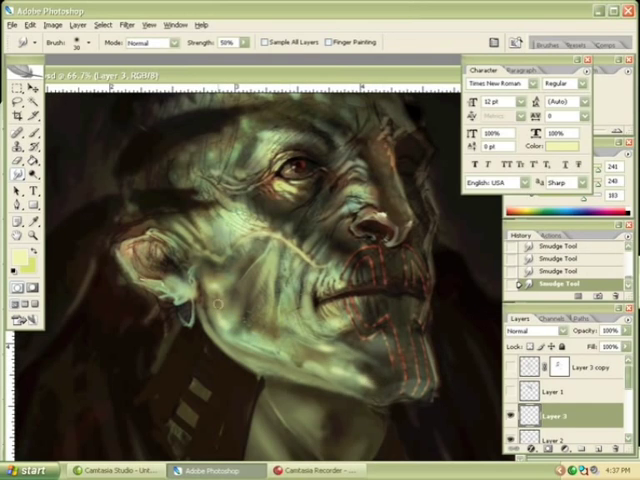
{"action": "left_click", "coordinate": [33, 235]}
{"action": "left_click", "coordinate": [259, 296], "text": "alt"}
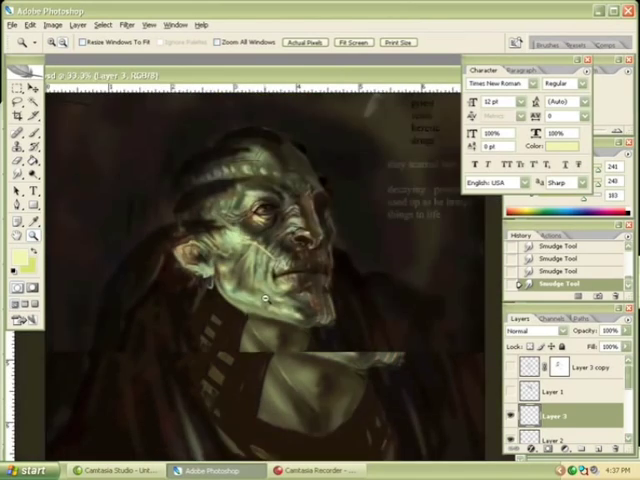
Faintly erase Layer 3's highlights near the jaw with an enlarged eraser.
{"action": "left_click", "coordinate": [269, 319], "text": "alt"}
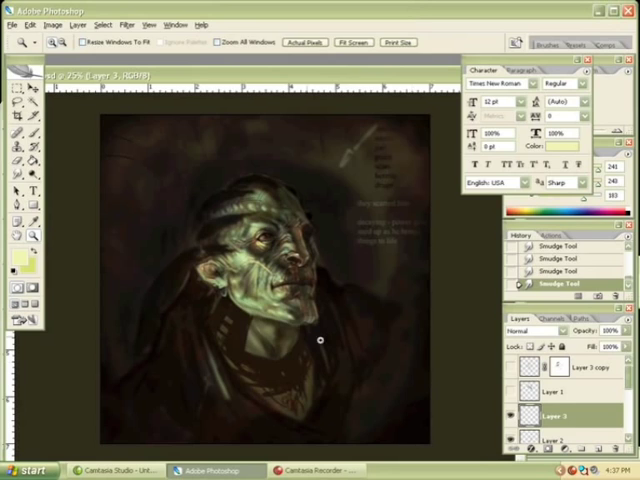
{"action": "key", "text": "e"}
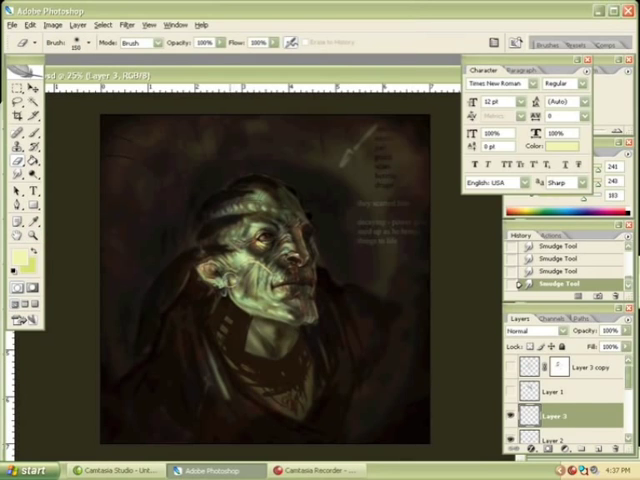
{"action": "key", "text": "bracketright"}
{"action": "left_click_drag", "start_coordinate": [232, 286], "coordinate": [248, 296]}
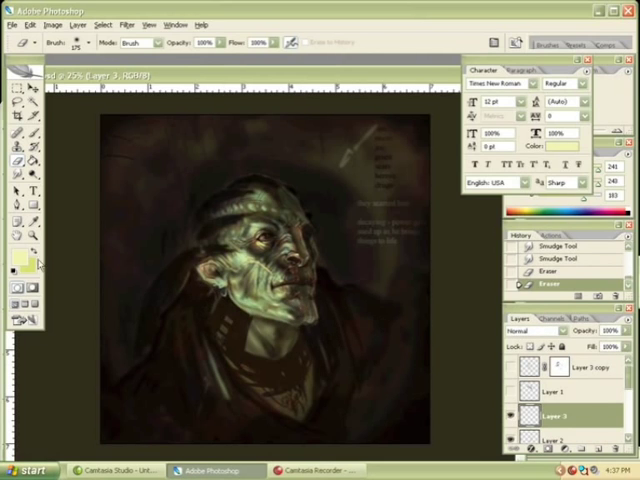
Paint light green strokes on the cheek, undoing a stray stroke by the ear.
{"action": "key", "text": "z"}
{"action": "left_click", "coordinate": [224, 300]}
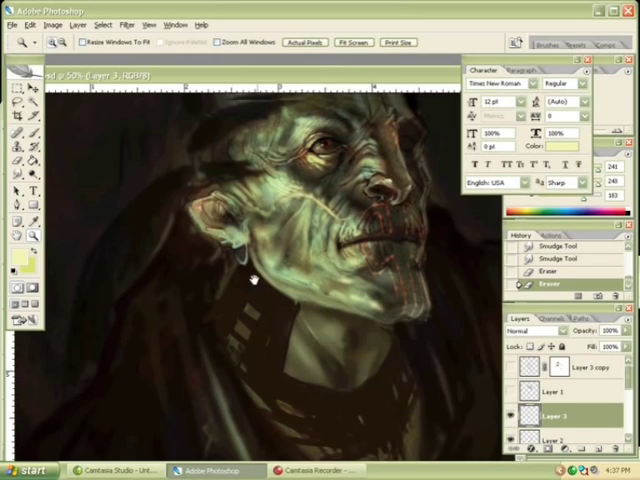
{"action": "left_click_drag", "start_coordinate": [254, 280], "coordinate": [296, 322]}
{"action": "left_click", "coordinate": [266, 280], "text": "alt"}
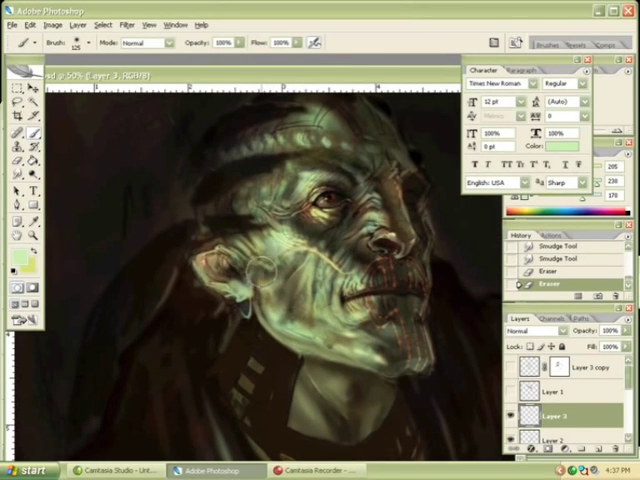
{"action": "left_click_drag", "start_coordinate": [281, 265], "coordinate": [272, 296]}
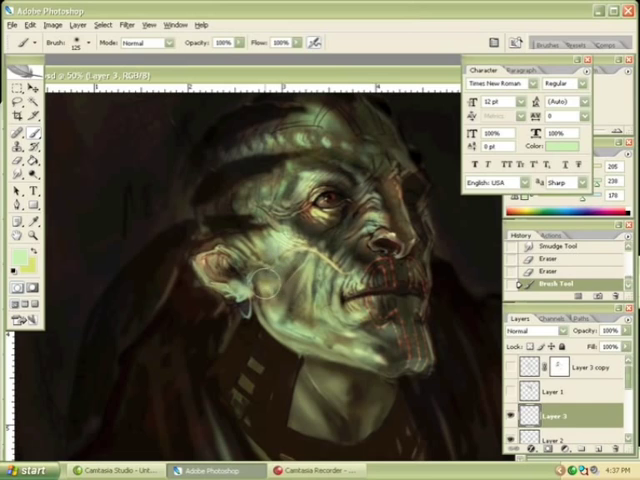
{"action": "left_click_drag", "start_coordinate": [195, 212], "coordinate": [205, 215]}
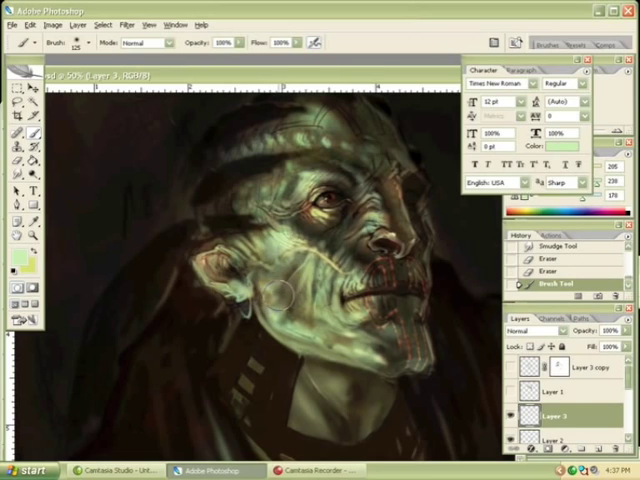
{"action": "key", "text": "ctrl+z"}
{"action": "scroll", "coordinate": [380, 300], "scroll_direction": "down", "scroll_amount": 2}
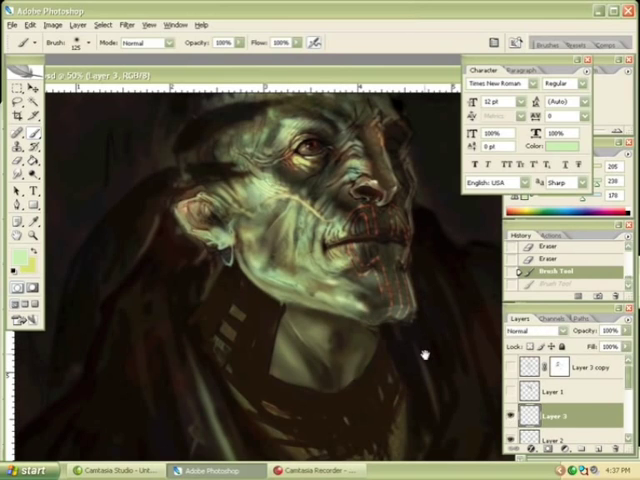
Bring the neck and collar into view and make Layer 2 active.
{"action": "left_click_drag", "start_coordinate": [424, 354], "coordinate": [379, 295]}
{"action": "scroll", "coordinate": [620, 388], "scroll_direction": "down", "scroll_amount": 1}
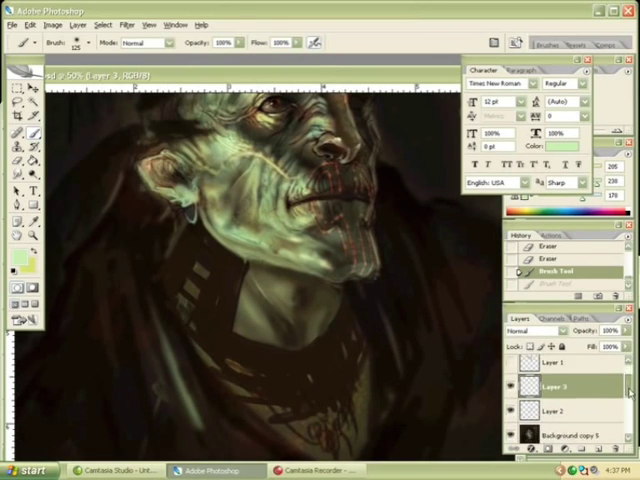
{"action": "scroll", "coordinate": [620, 388], "scroll_direction": "down", "scroll_amount": 1}
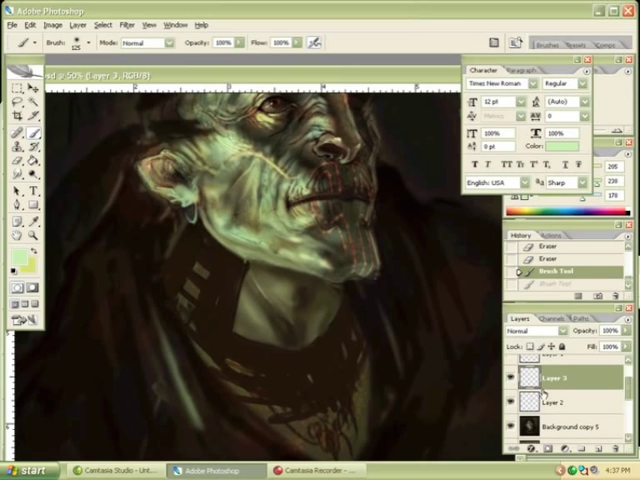
{"action": "scroll", "coordinate": [250, 250], "scroll_direction": "up", "scroll_amount": 2}
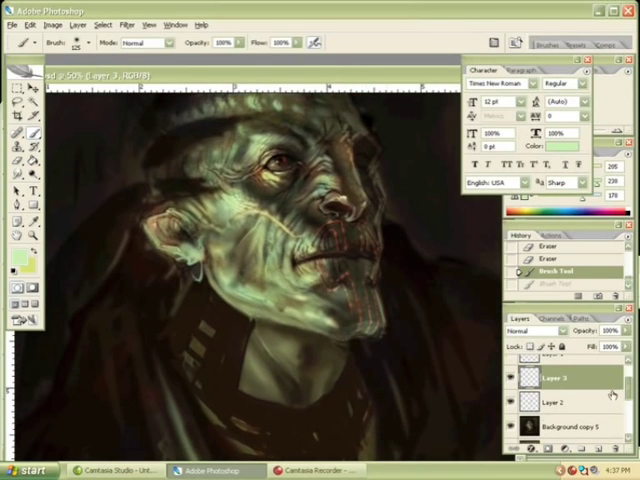
{"action": "scroll", "coordinate": [613, 395], "scroll_direction": "up", "scroll_amount": 1}
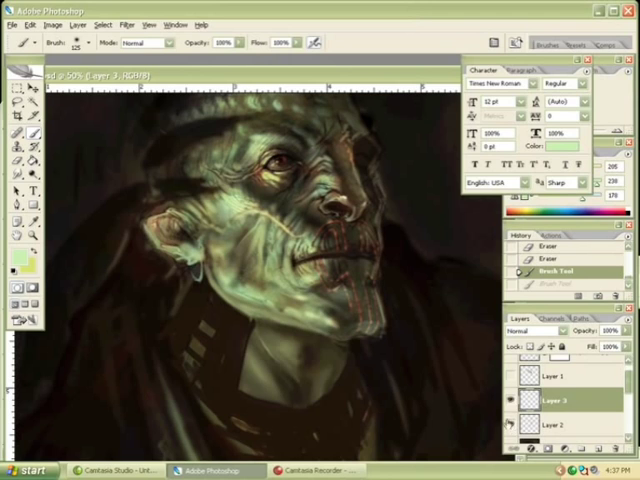
{"action": "left_click", "coordinate": [560, 425]}
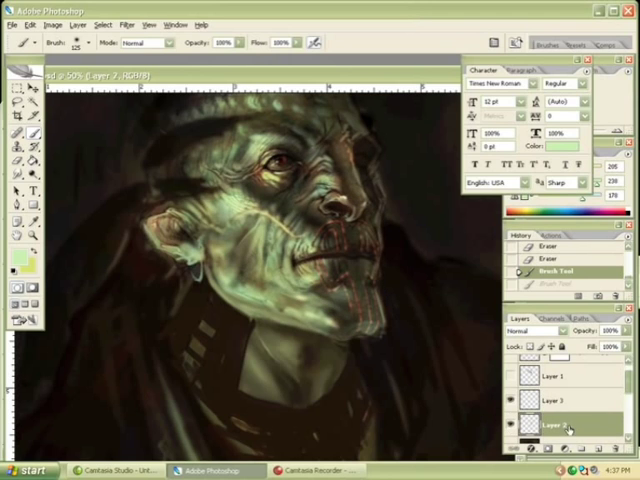
{"action": "left_click", "coordinate": [33, 236]}
Zoom out and duplicate Background copy 5 to create Background copy 6.
{"action": "left_click", "coordinate": [181, 280], "text": "alt"}
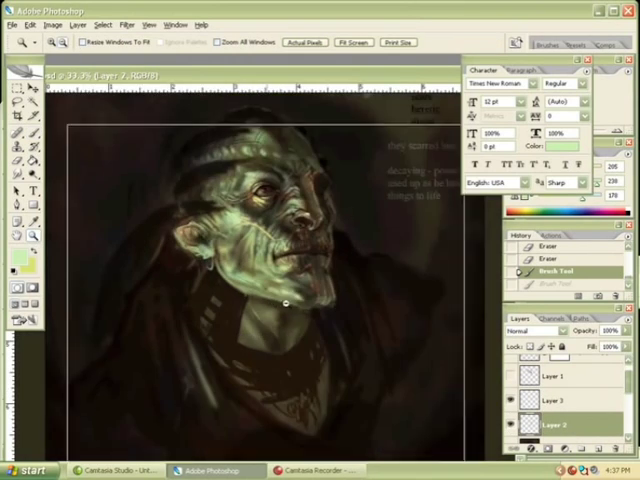
{"action": "left_click", "coordinate": [331, 308], "text": "alt"}
{"action": "scroll", "coordinate": [600, 400], "scroll_direction": "down", "scroll_amount": 1}
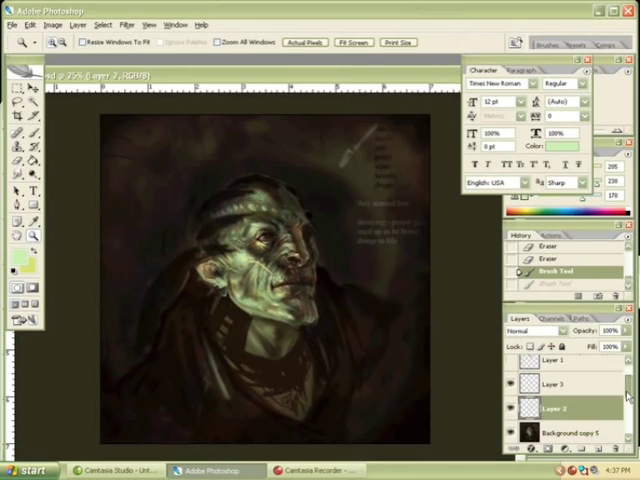
{"action": "scroll", "coordinate": [617, 400], "scroll_direction": "down", "scroll_amount": 1}
{"action": "left_click", "coordinate": [570, 425]}
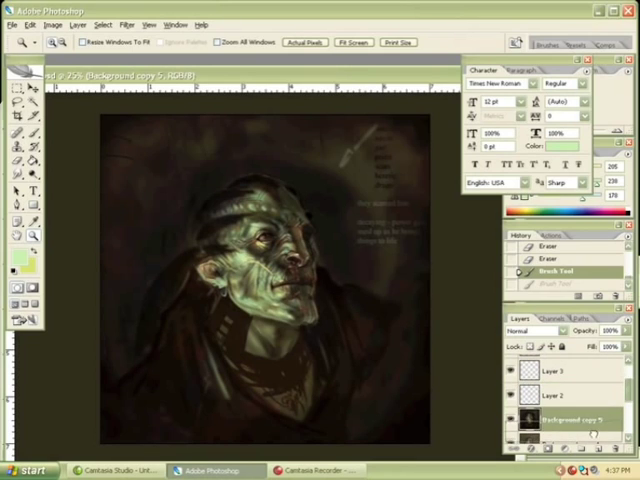
{"action": "left_click_drag", "start_coordinate": [578, 425], "coordinate": [597, 449]}
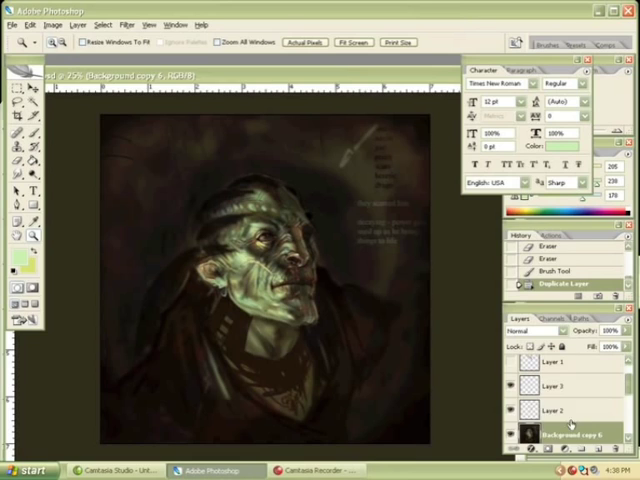
Merge Layer 3 and Layer 2 down into Background copy 6, toggling it to check.
{"action": "left_click", "coordinate": [560, 408]}
{"action": "key", "text": "ctrl+e"}
{"action": "left_click", "coordinate": [557, 386]}
{"action": "key", "text": "ctrl+e"}
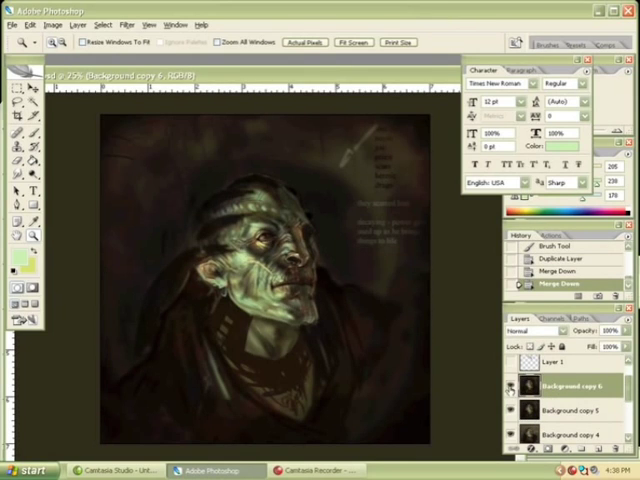
{"action": "left_click", "coordinate": [510, 386]}
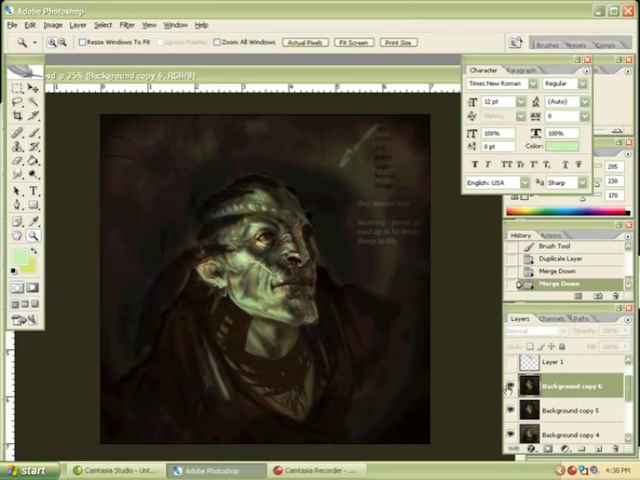
{"action": "left_click", "coordinate": [510, 386]}
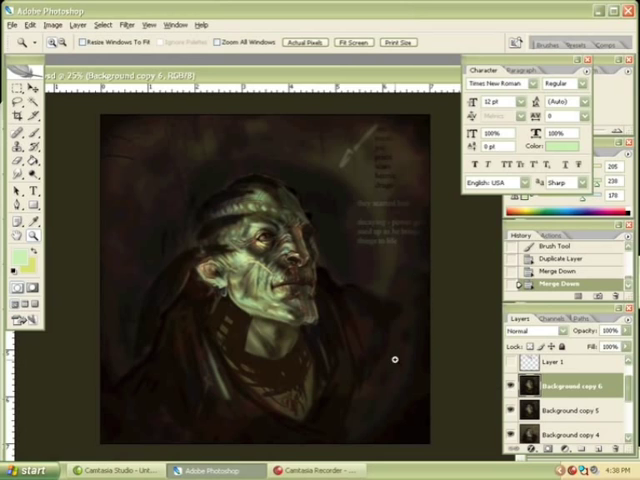
{"action": "left_click", "coordinate": [230, 300]}
{"action": "left_click", "coordinate": [253, 301]}
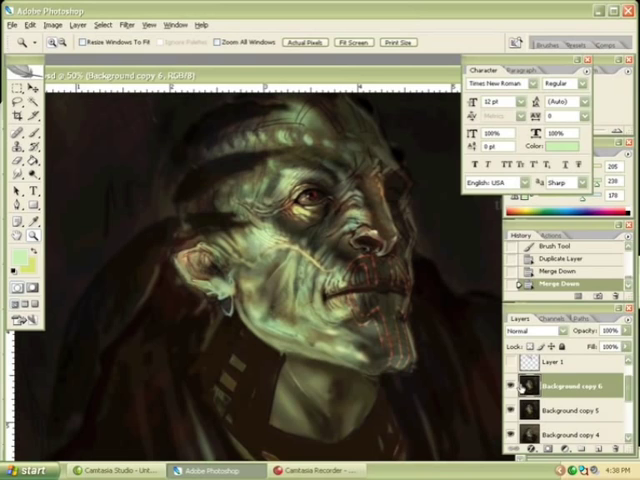
Paint a light stroke around the ear and jaw on a new layer.
{"action": "key", "text": "ctrl+shift+alt+n"}
{"action": "key", "text": "i"}
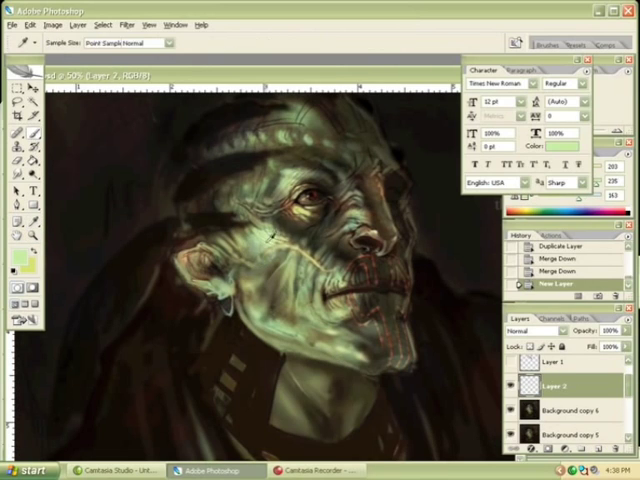
{"action": "key", "text": "b"}
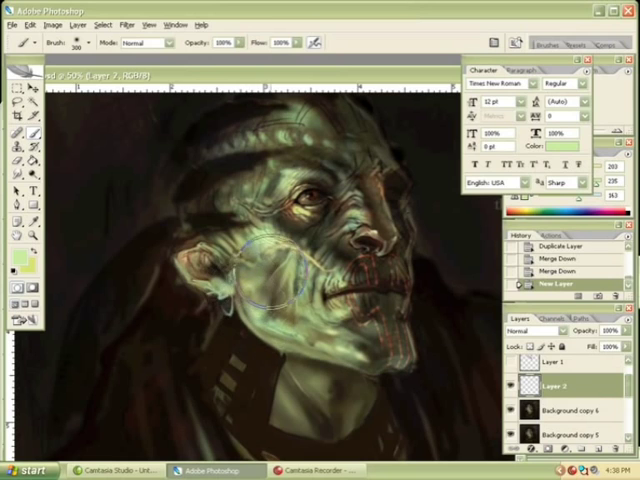
{"action": "left_click_drag", "start_coordinate": [275, 205], "coordinate": [160, 260]}
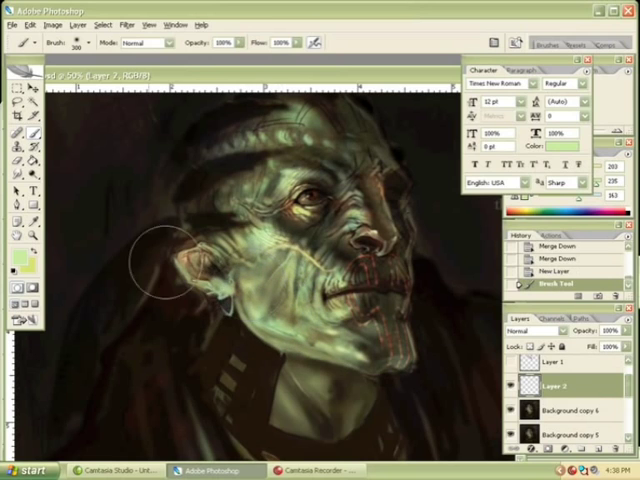
{"action": "key", "text": "z"}
{"action": "left_click", "coordinate": [288, 292], "text": "alt"}
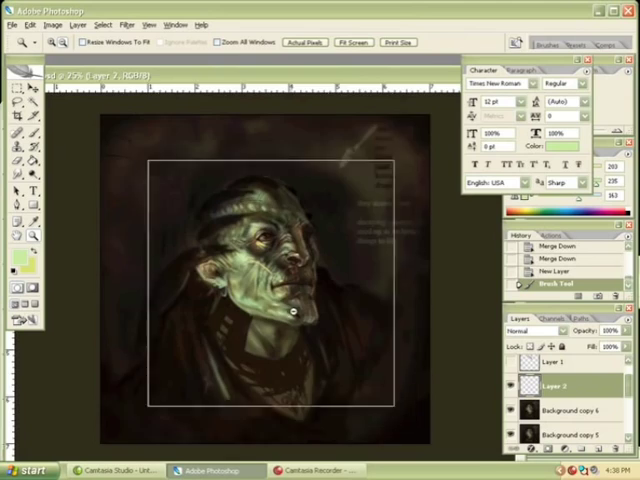
{"action": "left_click", "coordinate": [293, 310], "text": "alt"}
{"action": "left_click", "coordinate": [511, 387]}
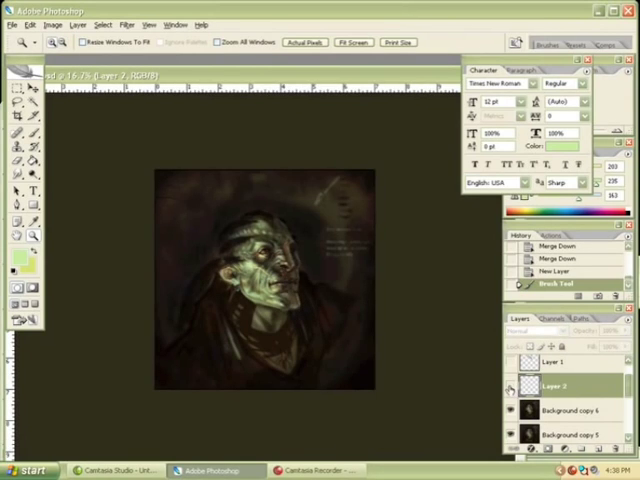
{"action": "left_click", "coordinate": [510, 387]}
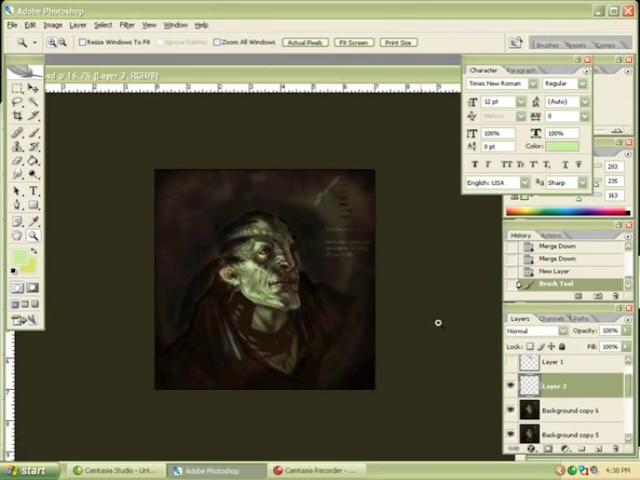
Erase part of the new strokes and dab small touch-ups on the face.
{"action": "key", "text": "e"}
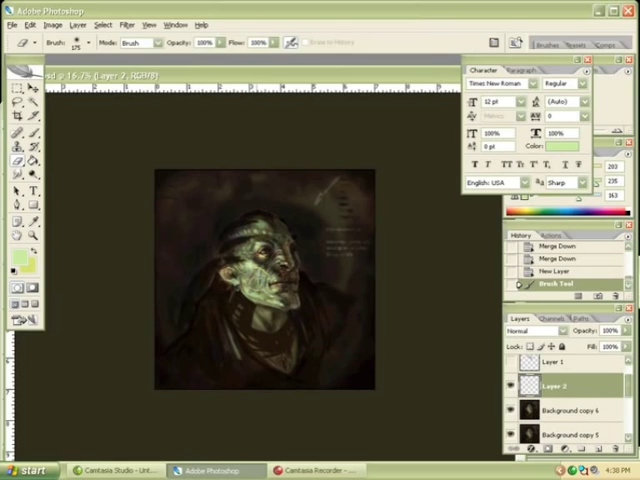
{"action": "left_click", "coordinate": [284, 236]}
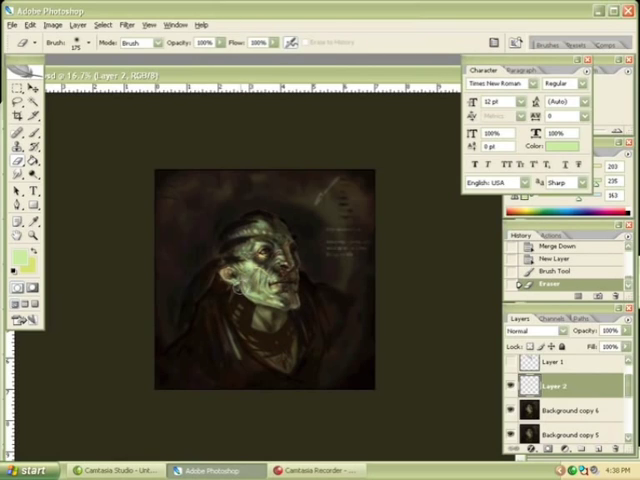
{"action": "key", "text": "b"}
{"action": "left_click", "coordinate": [284, 236]}
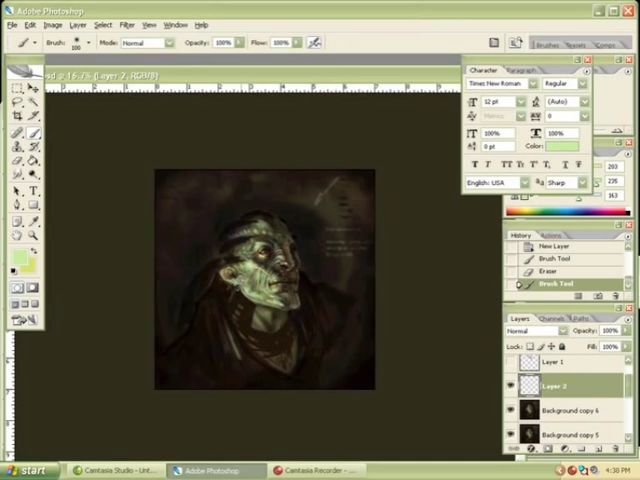
{"action": "left_click", "coordinate": [284, 236]}
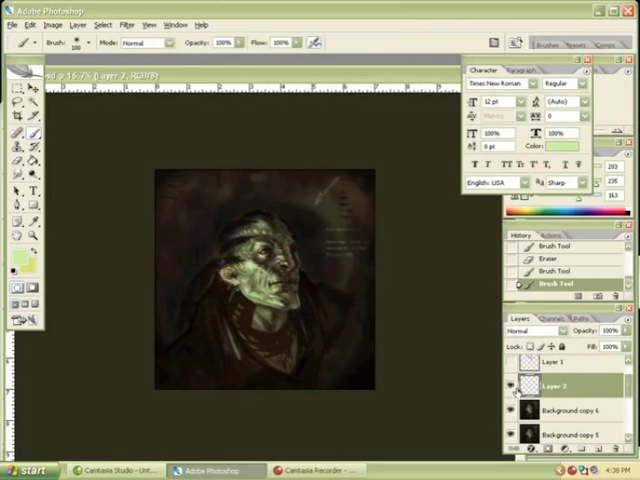
{"action": "left_click", "coordinate": [511, 387]}
Erase more of the touch-up strokes, toggling Layer 2 to compare.
{"action": "key", "text": "e"}
{"action": "left_click", "coordinate": [280, 135]}
{"action": "left_click", "coordinate": [278, 138]}
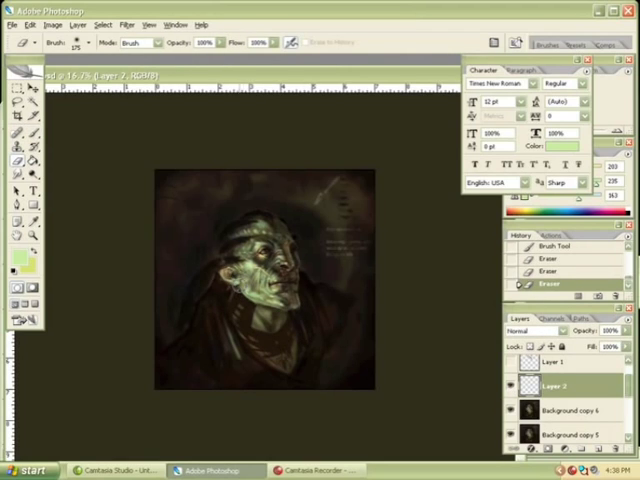
{"action": "left_click", "coordinate": [240, 165]}
{"action": "left_click", "coordinate": [511, 386]}
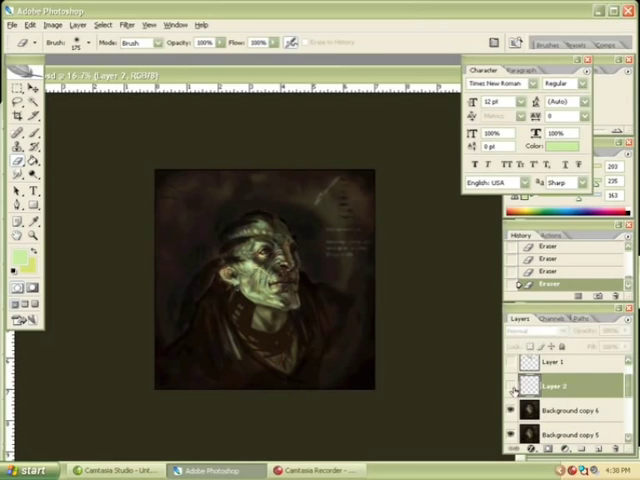
{"action": "left_click", "coordinate": [511, 386]}
{"action": "left_click", "coordinate": [511, 386]}
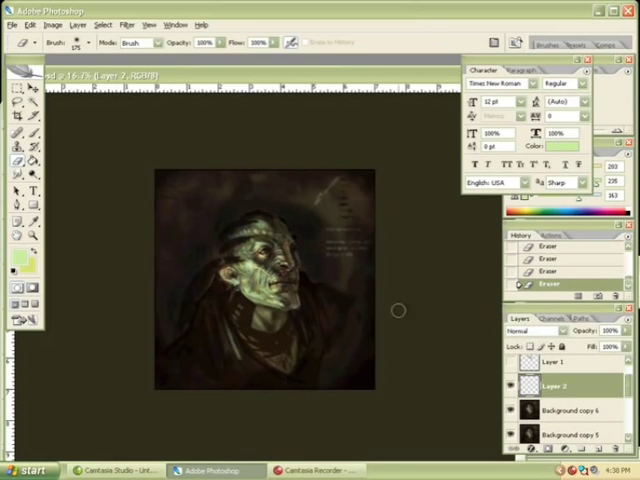
{"action": "left_click", "coordinate": [511, 386]}
{"action": "left_click", "coordinate": [511, 386]}
{"action": "left_click", "coordinate": [511, 386]}
Zoom in on the portrait and lower Layer 2's opacity to about 71%.
{"action": "key", "text": "z"}
{"action": "left_click", "coordinate": [312, 319]}
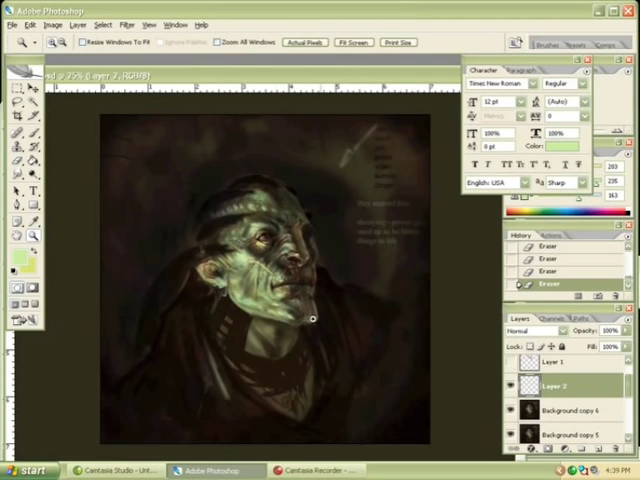
{"action": "left_click", "coordinate": [510, 386]}
{"action": "left_click_drag", "start_coordinate": [625, 345], "coordinate": [606, 347]}
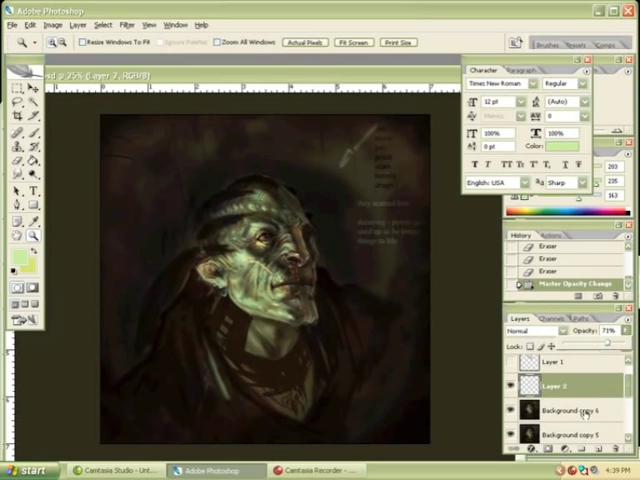
Fade Layer 2 to 57% opacity and merge it into Background copy 6.
{"action": "left_click", "coordinate": [516, 393]}
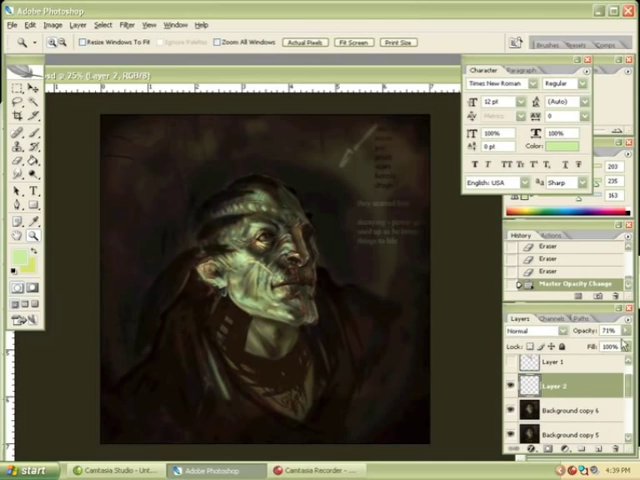
{"action": "mouse_move", "coordinate": [625, 345]}
{"action": "left_mouse_down"}
{"action": "mouse_move", "coordinate": [596, 349]}
{"action": "mouse_move", "coordinate": [602, 348]}
{"action": "left_mouse_up"}
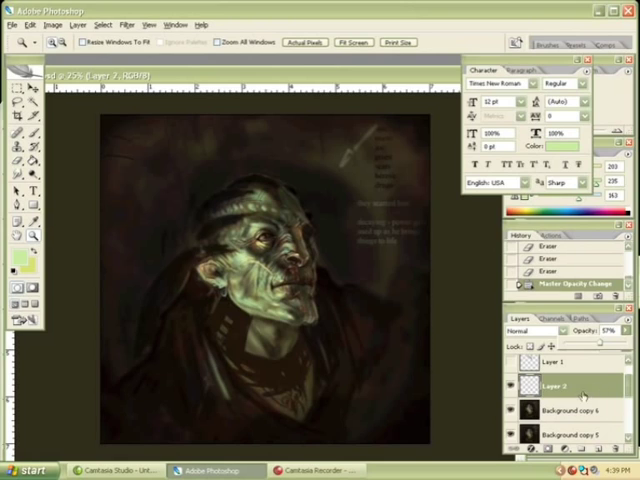
{"action": "left_click", "coordinate": [511, 387]}
{"action": "left_click", "coordinate": [511, 387]}
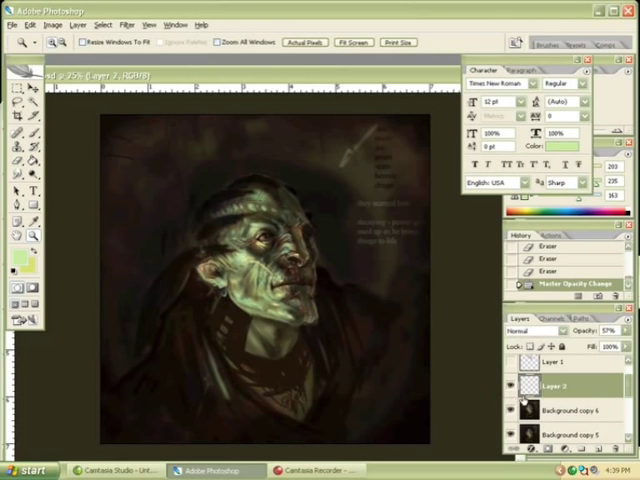
{"action": "key", "text": "ctrl+e"}
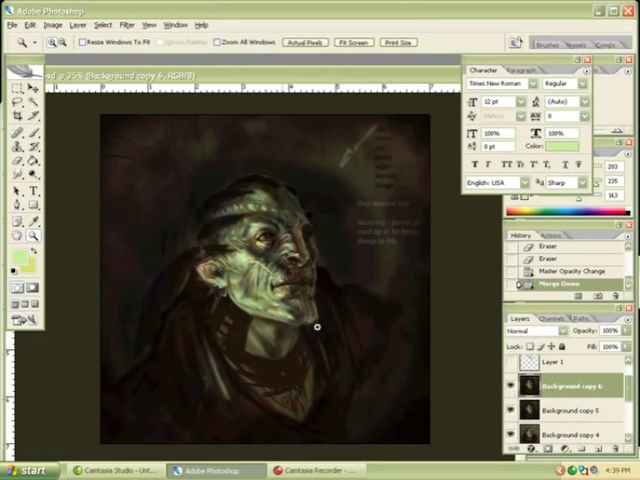
Compare the merged result at different zooms, then add a fresh empty layer.
{"action": "left_click", "coordinate": [511, 387]}
{"action": "left_click", "coordinate": [280, 272]}
{"action": "left_click", "coordinate": [300, 300], "text": "alt"}
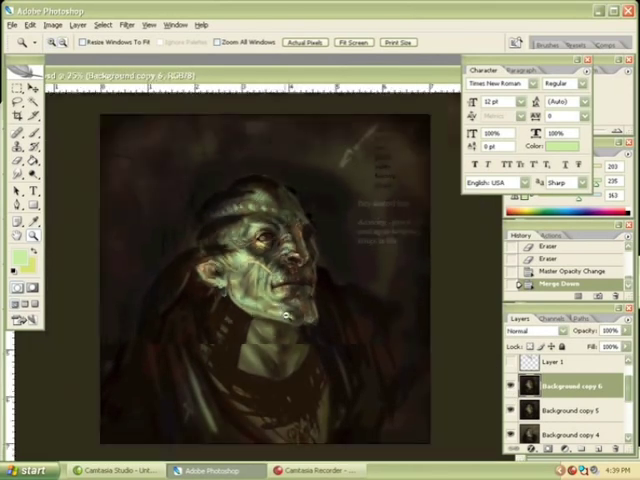
{"action": "left_click", "coordinate": [283, 314], "text": "alt"}
{"action": "left_click", "coordinate": [312, 322]}
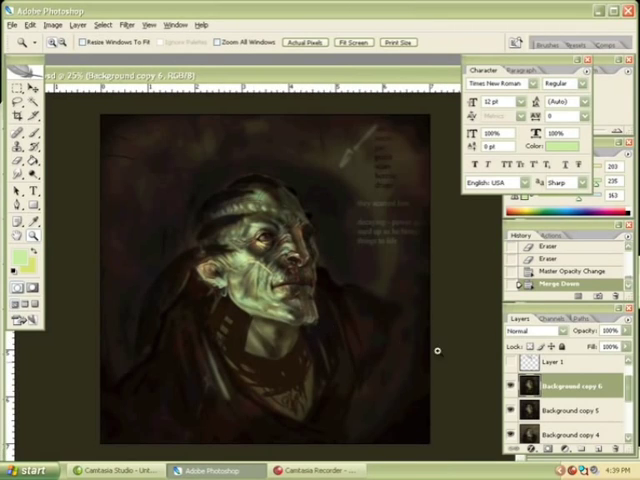
{"action": "key", "text": "ctrl+shift+alt+n"}
{"action": "key", "text": "b"}
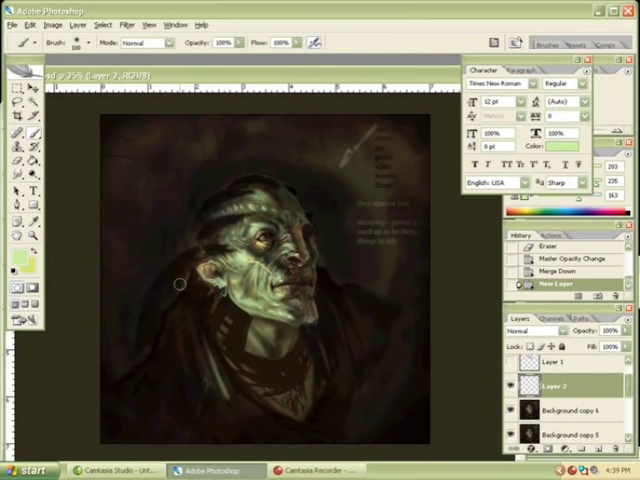
Choose a soft, cyan-leaning blue as the foreground colour.
{"action": "left_click", "coordinate": [20, 258]}
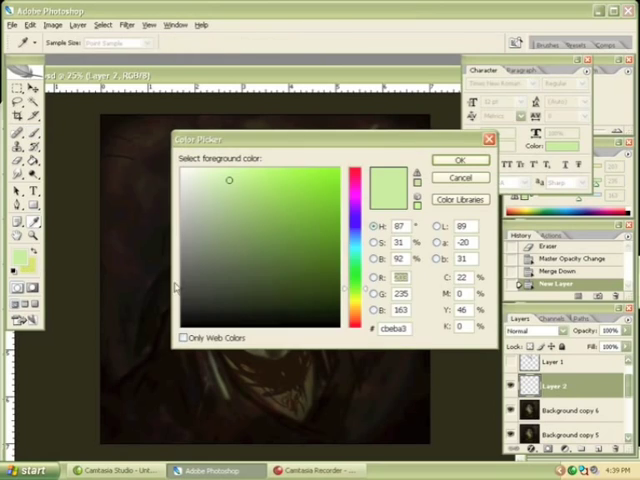
{"action": "left_click", "coordinate": [352, 237]}
{"action": "left_click", "coordinate": [277, 185]}
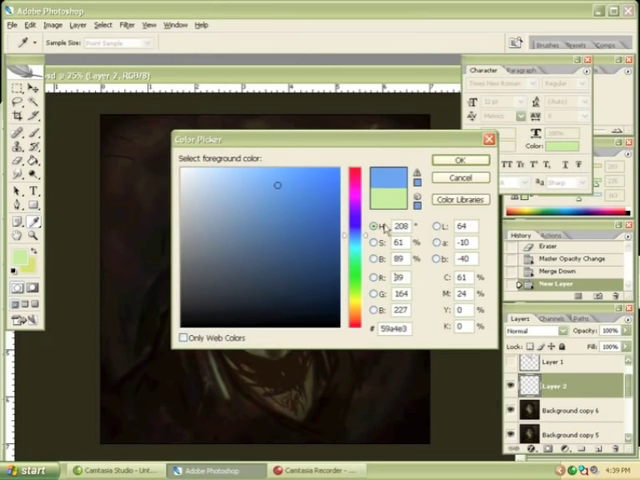
{"action": "left_click", "coordinate": [366, 240]}
{"action": "left_click", "coordinate": [284, 180]}
{"action": "left_click", "coordinate": [363, 242]}
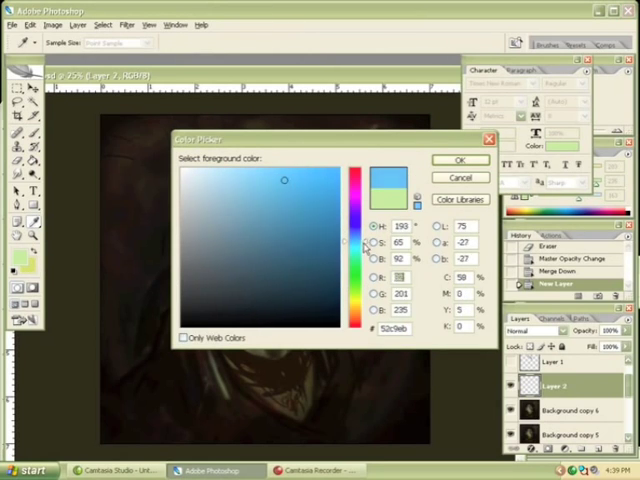
{"action": "left_click_drag", "start_coordinate": [366, 243], "coordinate": [368, 241]}
{"action": "left_click", "coordinate": [450, 160]}
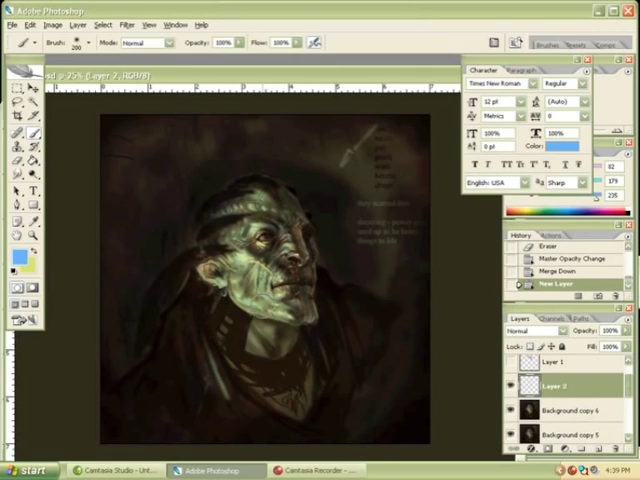
Paint blue strokes over the cheek and set Layer 2 to Overlay blend.
{"action": "left_click_drag", "start_coordinate": [245, 300], "coordinate": [265, 298]}
{"action": "key", "text": "ctrl+z"}
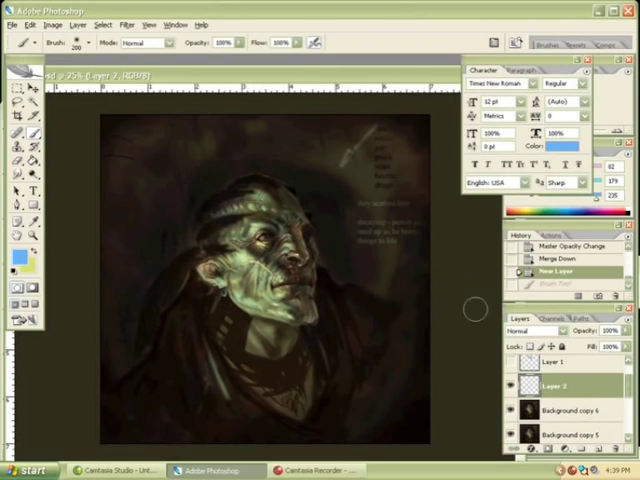
{"action": "mouse_move", "coordinate": [250, 318]}
{"action": "left_mouse_down"}
{"action": "mouse_move", "coordinate": [235, 290]}
{"action": "mouse_move", "coordinate": [275, 285]}
{"action": "mouse_move", "coordinate": [255, 235]}
{"action": "mouse_move", "coordinate": [270, 255]}
{"action": "mouse_move", "coordinate": [295, 270]}
{"action": "mouse_move", "coordinate": [280, 262]}
{"action": "left_mouse_up"}
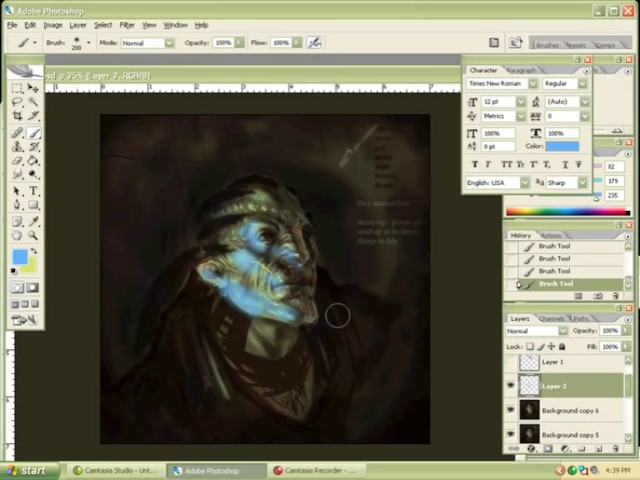
{"action": "left_click", "coordinate": [528, 331]}
{"action": "left_click", "coordinate": [517, 149]}
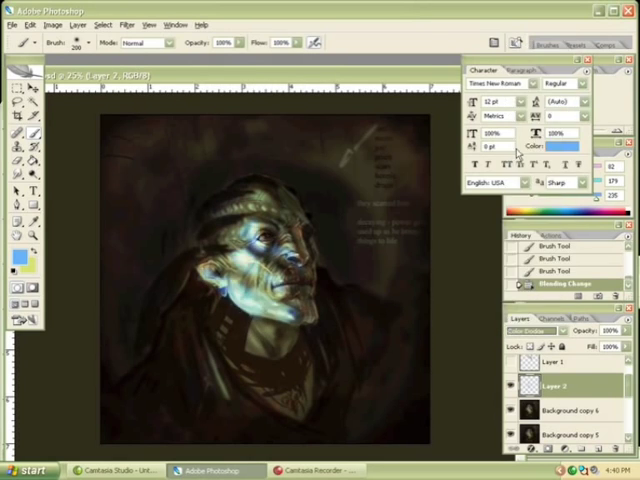
{"action": "key", "text": "Down"}
{"action": "key", "text": "Down"}
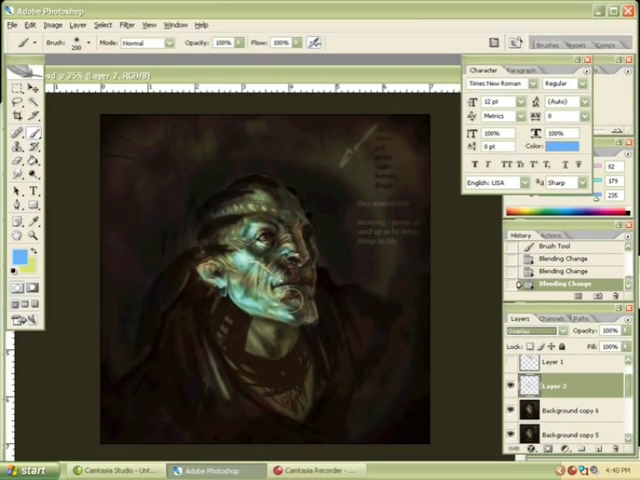
Lower the glaze to about 69% opacity and repaint the forehead, jaw, chin and collar.
{"action": "left_click_drag", "start_coordinate": [112, 127], "coordinate": [114, 122]}
{"action": "left_click", "coordinate": [114, 124]}
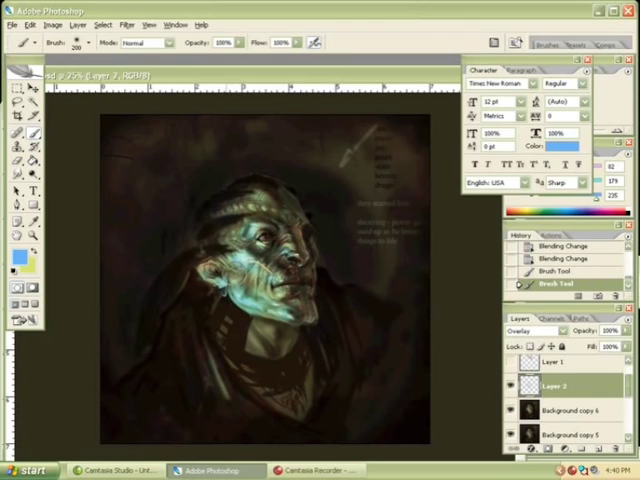
{"action": "mouse_move", "coordinate": [625, 338]}
{"action": "left_mouse_down"}
{"action": "mouse_move", "coordinate": [598, 345]}
{"action": "mouse_move", "coordinate": [603, 347]}
{"action": "left_mouse_up"}
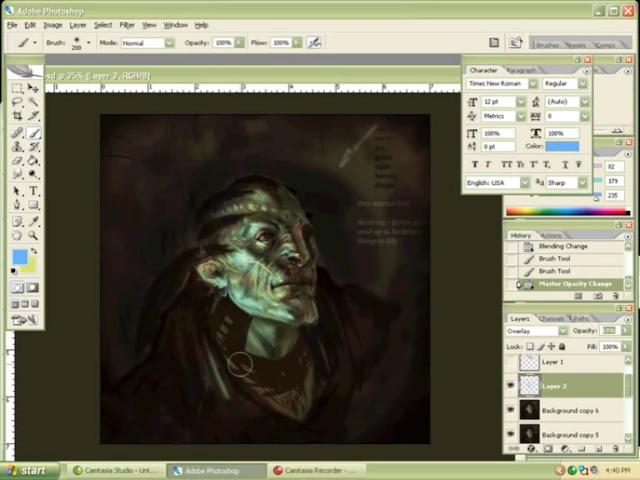
{"action": "left_click_drag", "start_coordinate": [240, 364], "coordinate": [228, 347]}
{"action": "left_click_drag", "start_coordinate": [250, 260], "coordinate": [265, 229]}
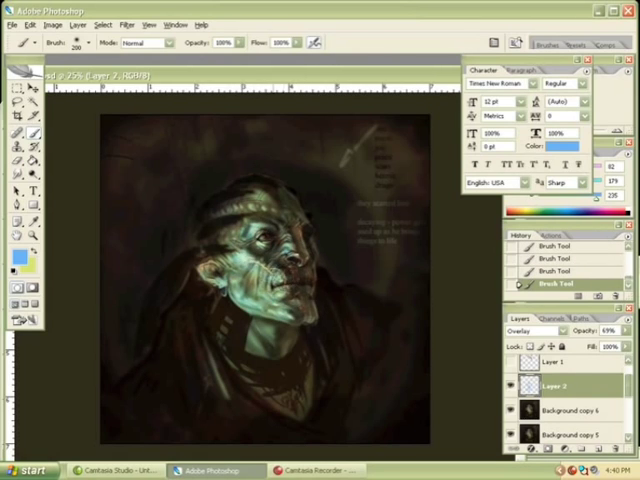
{"action": "mouse_move", "coordinate": [260, 295]}
{"action": "left_mouse_down"}
{"action": "mouse_move", "coordinate": [292, 318]}
{"action": "mouse_move", "coordinate": [265, 193]}
{"action": "left_mouse_up"}
{"action": "left_click_drag", "start_coordinate": [307, 333], "coordinate": [314, 287]}
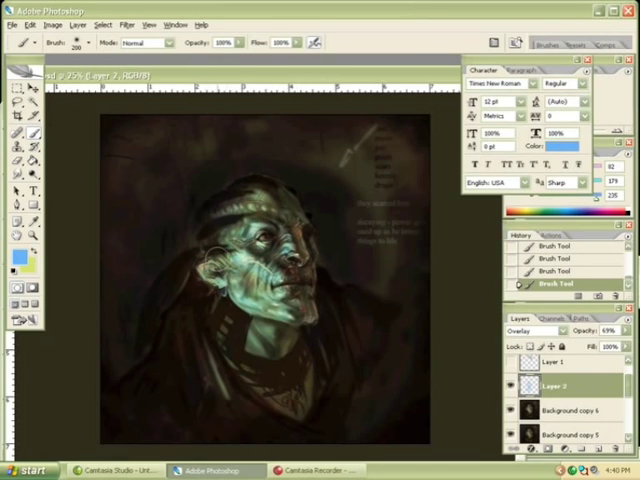
{"action": "left_click", "coordinate": [33, 236]}
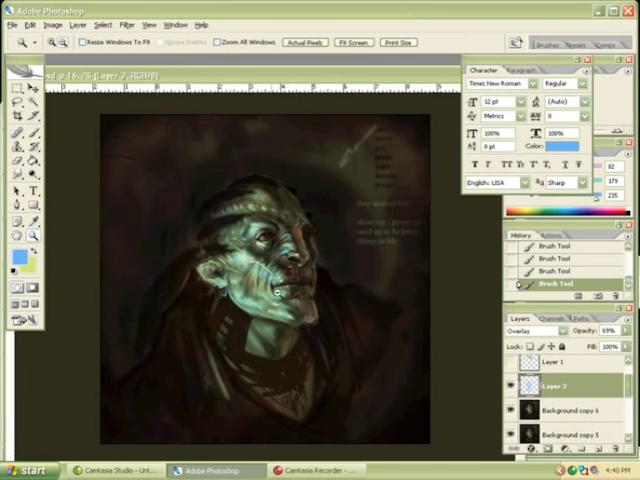
Zoom out and toggle the blue glaze layer off and on to compare.
{"action": "left_click", "coordinate": [326, 316], "text": "alt"}
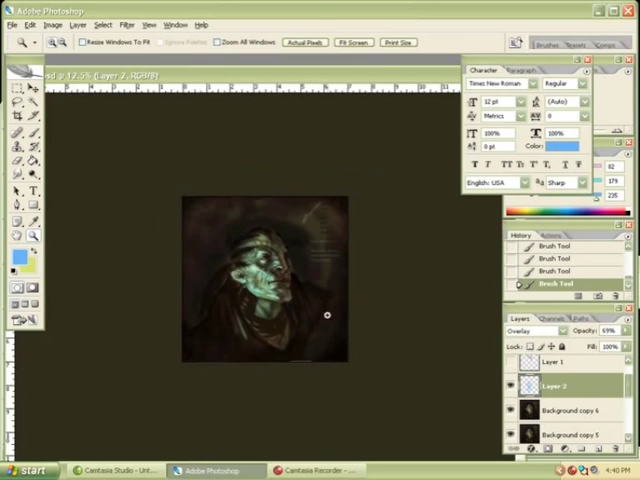
{"action": "left_click", "coordinate": [511, 386]}
{"action": "left_click", "coordinate": [512, 389]}
{"action": "left_click", "coordinate": [52, 24]}
{"action": "mouse_move", "coordinate": [70, 54]}
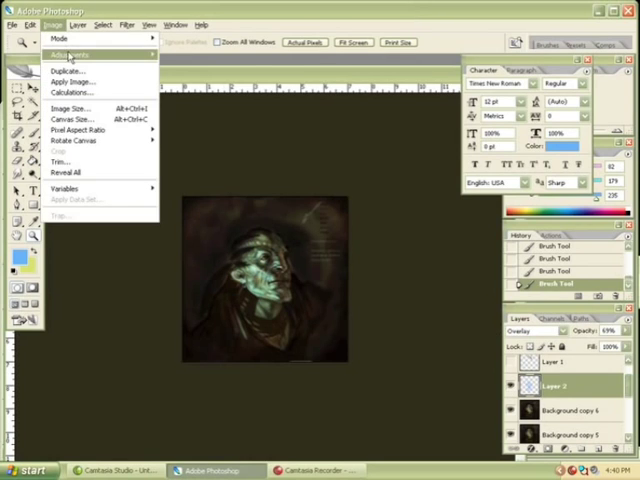
Apply Hue/Saturation with Hue -180 and Lightness -24 to the glaze layer.
{"action": "left_click", "coordinate": [205, 136]}
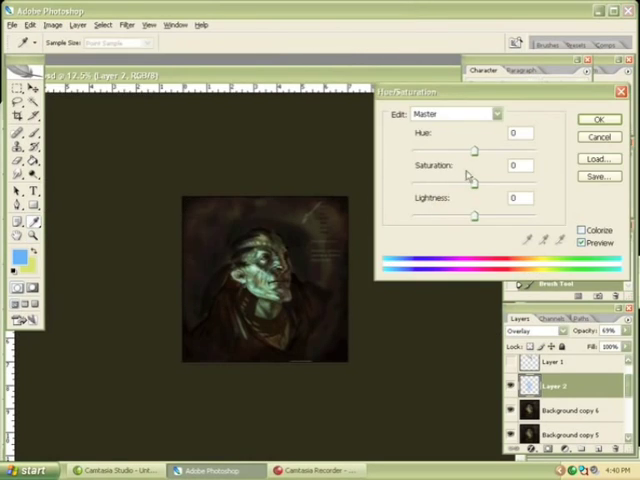
{"action": "mouse_move", "coordinate": [462, 152]}
{"action": "left_mouse_down"}
{"action": "mouse_move", "coordinate": [412, 155]}
{"action": "mouse_move", "coordinate": [502, 160]}
{"action": "mouse_move", "coordinate": [506, 153]}
{"action": "mouse_move", "coordinate": [517, 164]}
{"action": "mouse_move", "coordinate": [542, 158]}
{"action": "mouse_move", "coordinate": [482, 160]}
{"action": "left_mouse_up"}
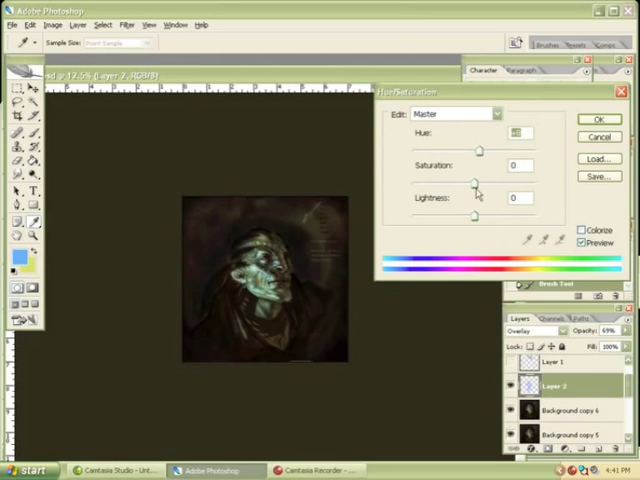
{"action": "mouse_move", "coordinate": [480, 152]}
{"action": "left_mouse_down"}
{"action": "mouse_move", "coordinate": [549, 165]}
{"action": "mouse_move", "coordinate": [398, 167]}
{"action": "left_mouse_up"}
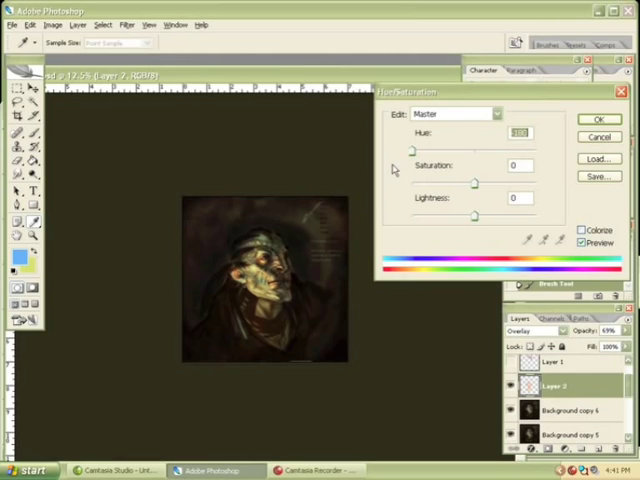
{"action": "mouse_move", "coordinate": [413, 155]}
{"action": "left_mouse_down"}
{"action": "mouse_move", "coordinate": [549, 164]}
{"action": "mouse_move", "coordinate": [449, 154]}
{"action": "mouse_move", "coordinate": [405, 158]}
{"action": "left_mouse_up"}
{"action": "mouse_move", "coordinate": [413, 155]}
{"action": "left_mouse_down"}
{"action": "mouse_move", "coordinate": [531, 169]}
{"action": "mouse_move", "coordinate": [408, 163]}
{"action": "left_mouse_up"}
{"action": "mouse_move", "coordinate": [413, 153]}
{"action": "left_mouse_down"}
{"action": "mouse_move", "coordinate": [489, 154]}
{"action": "mouse_move", "coordinate": [386, 157]}
{"action": "mouse_move", "coordinate": [583, 179]}
{"action": "mouse_move", "coordinate": [464, 150]}
{"action": "mouse_move", "coordinate": [386, 153]}
{"action": "mouse_move", "coordinate": [488, 162]}
{"action": "mouse_move", "coordinate": [470, 157]}
{"action": "mouse_move", "coordinate": [471, 164]}
{"action": "mouse_move", "coordinate": [487, 169]}
{"action": "mouse_move", "coordinate": [439, 166]}
{"action": "mouse_move", "coordinate": [500, 171]}
{"action": "mouse_move", "coordinate": [407, 166]}
{"action": "left_mouse_up"}
{"action": "mouse_move", "coordinate": [473, 186]}
{"action": "left_mouse_down"}
{"action": "mouse_move", "coordinate": [417, 186]}
{"action": "mouse_move", "coordinate": [476, 185]}
{"action": "mouse_move", "coordinate": [462, 187]}
{"action": "left_mouse_up"}
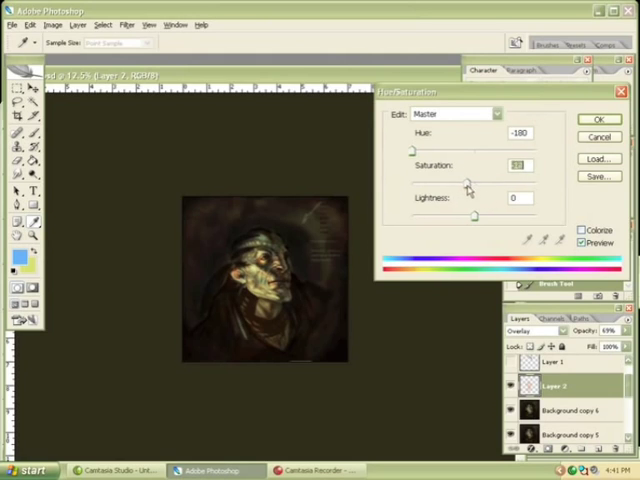
{"action": "mouse_move", "coordinate": [467, 186]}
{"action": "left_mouse_down"}
{"action": "mouse_move", "coordinate": [478, 186]}
{"action": "mouse_move", "coordinate": [459, 215]}
{"action": "left_mouse_up"}
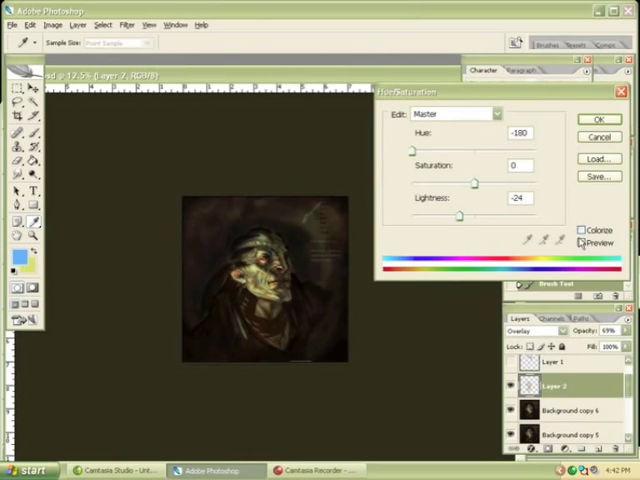
{"action": "left_click", "coordinate": [600, 121]}
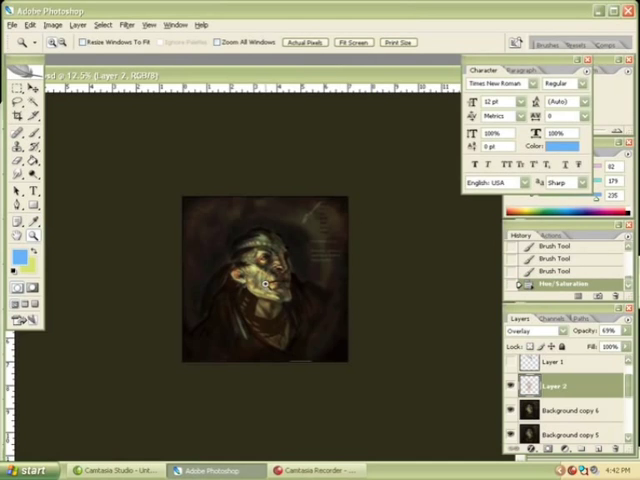
Inspect the face up close and duplicate Background copy 6 as Background copy 7.
{"action": "left_click", "coordinate": [266, 284]}
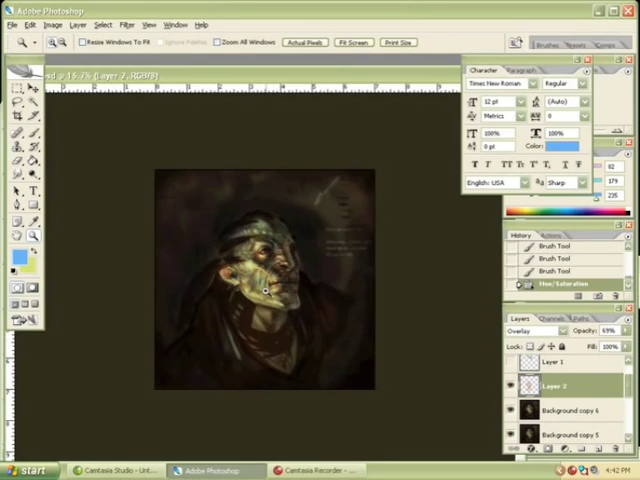
{"action": "left_click", "coordinate": [262, 286], "text": "alt"}
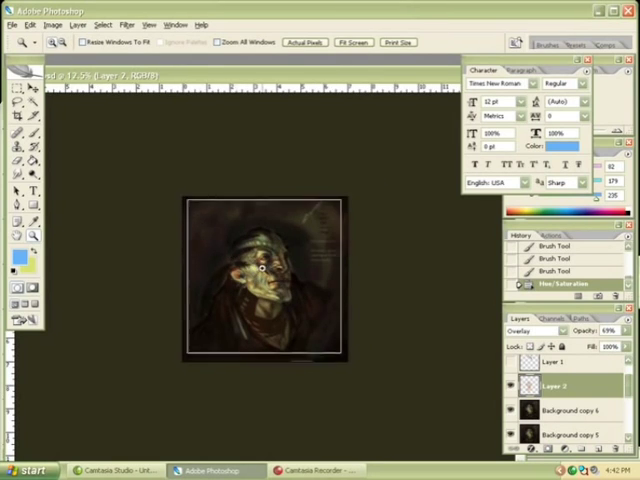
{"action": "left_click", "coordinate": [264, 267]}
{"action": "left_click", "coordinate": [262, 279]}
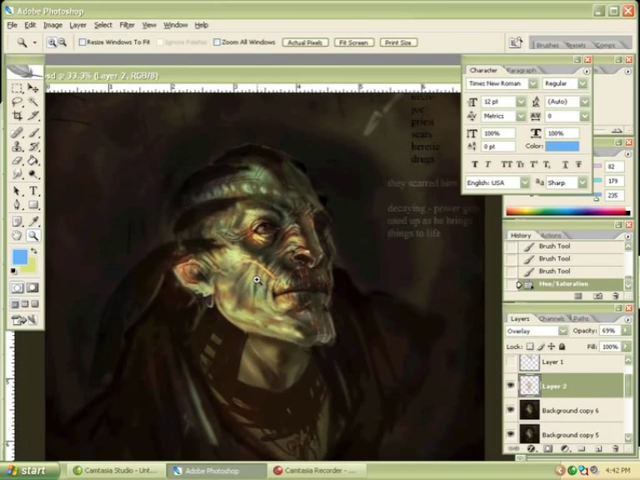
{"action": "scroll", "coordinate": [256, 280], "scroll_direction": "up", "scroll_amount": 1}
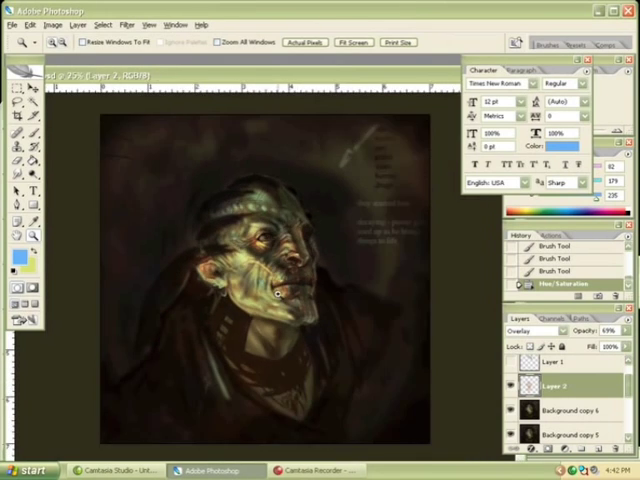
{"action": "key", "text": "ctrl+plus"}
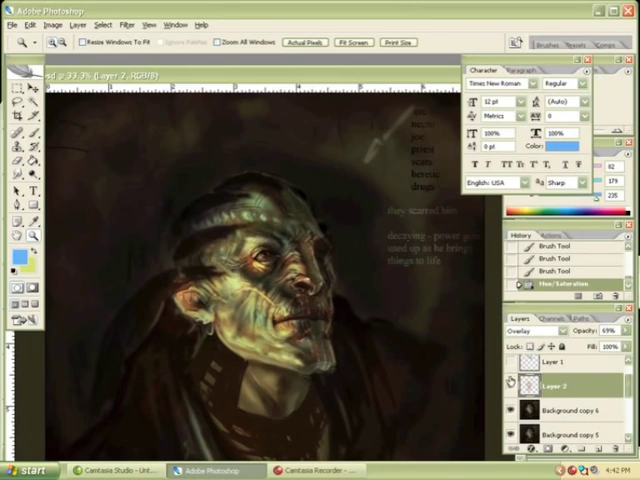
{"action": "left_click", "coordinate": [575, 411]}
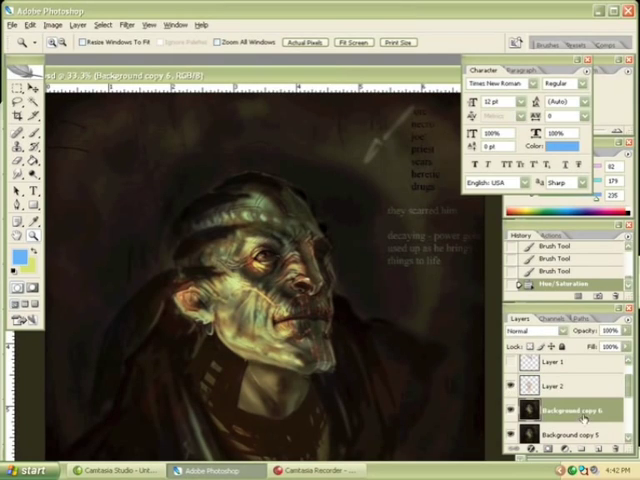
{"action": "key", "text": "ctrl+j"}
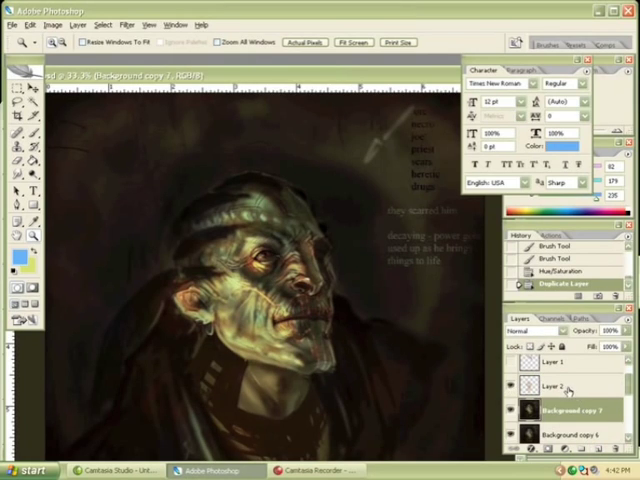
Merge Layer 2 down into Background copy 7 and toggle it to check.
{"action": "left_click", "coordinate": [568, 391]}
{"action": "key", "text": "ctrl+e"}
{"action": "left_click", "coordinate": [511, 385]}
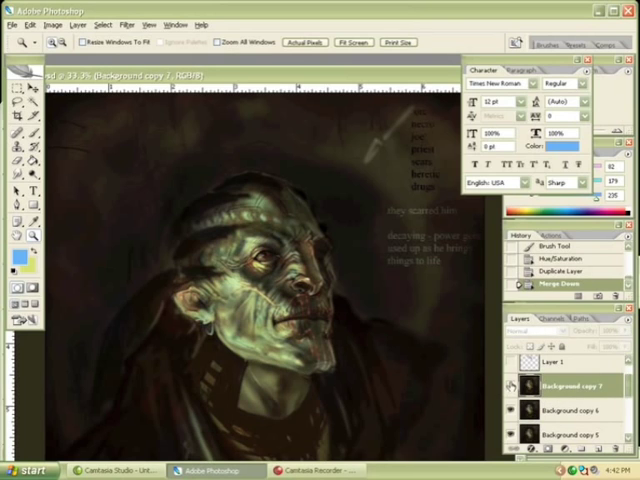
{"action": "left_click", "coordinate": [511, 385]}
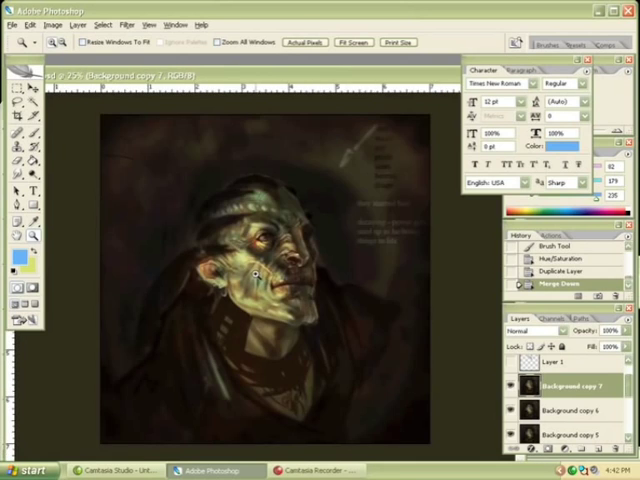
{"action": "key", "text": "ctrl+minus"}
{"action": "key", "text": "ctrl+minus"}
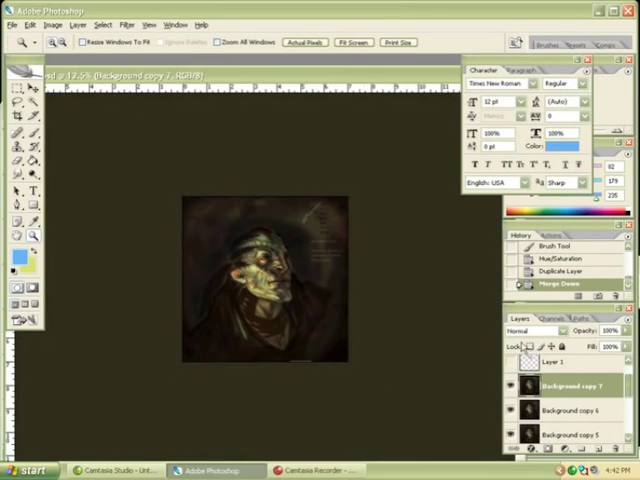
{"action": "mouse_move", "coordinate": [629, 388]}
{"action": "left_mouse_down"}
{"action": "mouse_move", "coordinate": [629, 395]}
{"action": "mouse_move", "coordinate": [628, 383]}
{"action": "left_mouse_up"}
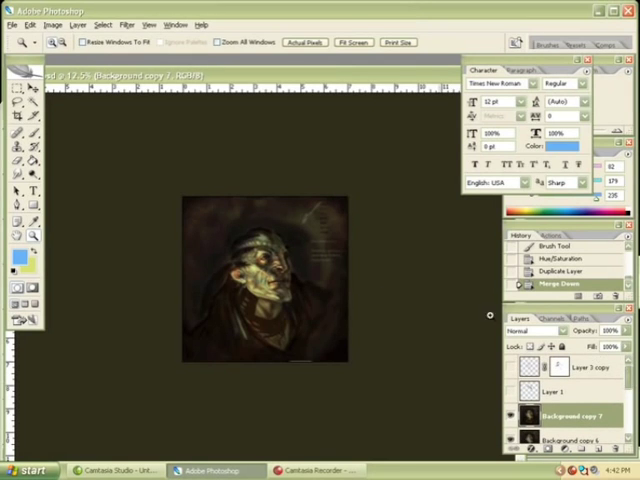
Zoom the portrait to fill the window and add a new empty Layer 2.
{"action": "left_click", "coordinate": [268, 281]}
{"action": "left_click", "coordinate": [268, 282]}
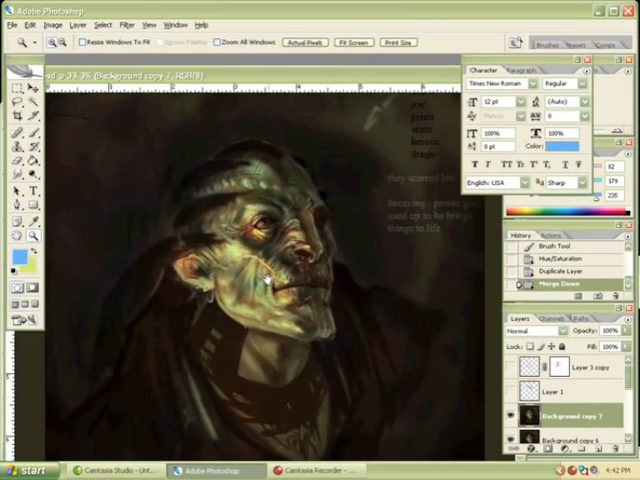
{"action": "left_click", "coordinate": [268, 280], "text": "alt"}
{"action": "left_click", "coordinate": [267, 273]}
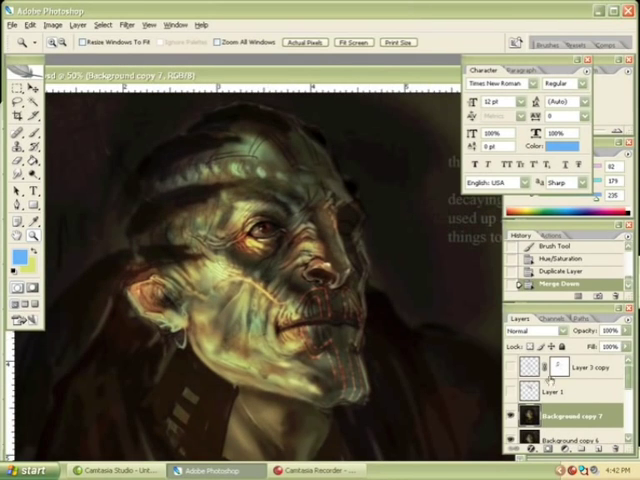
{"action": "left_click", "coordinate": [601, 448]}
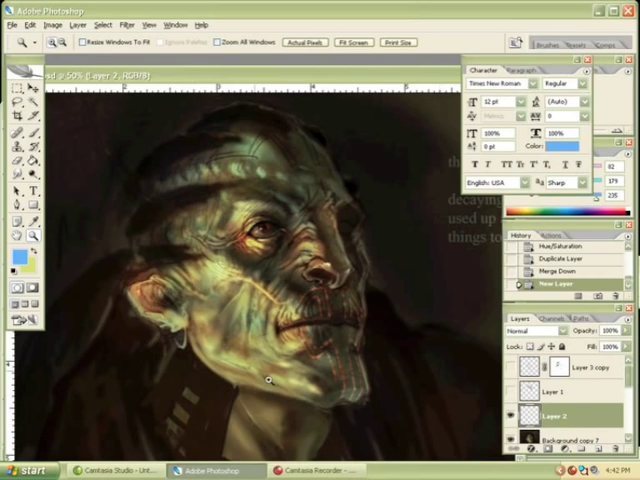
Paint a small yellow-green brush stroke on Layer 2, then swap to blue.
{"action": "key", "text": "b"}
{"action": "key", "text": "x"}
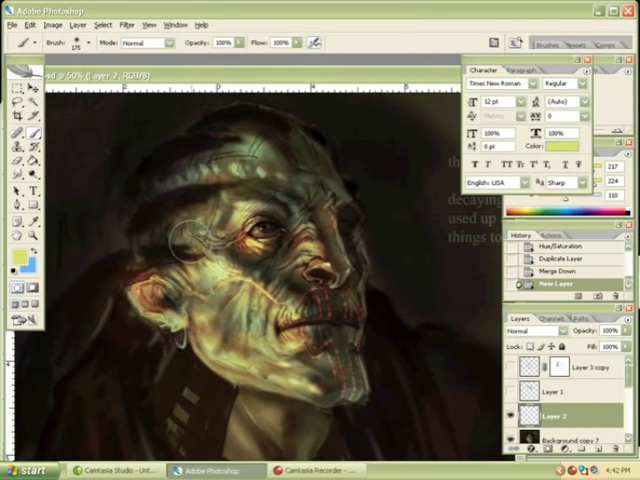
{"action": "key", "text": "bracketleft"}
{"action": "key", "text": "bracketleft"}
{"action": "key", "text": "bracketleft"}
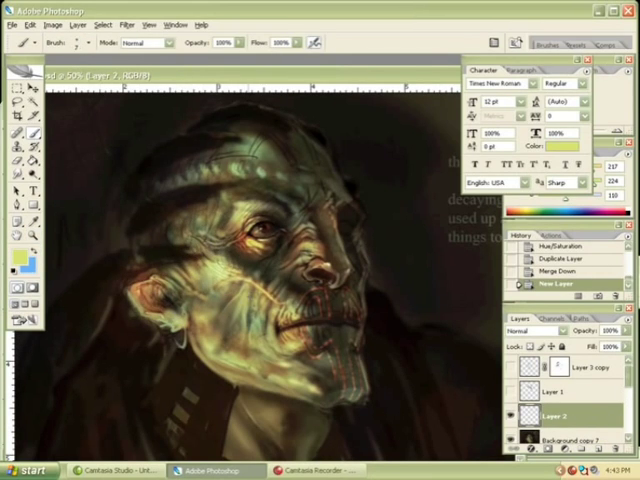
{"action": "left_click_drag", "start_coordinate": [251, 369], "coordinate": [252, 283]}
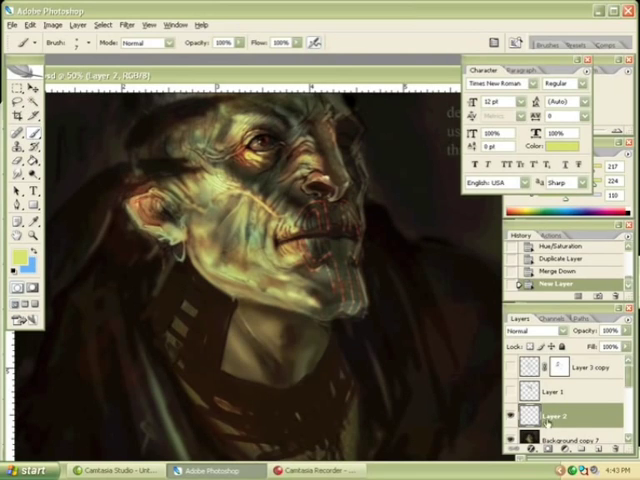
{"action": "left_click_drag", "start_coordinate": [271, 130], "coordinate": [290, 136]}
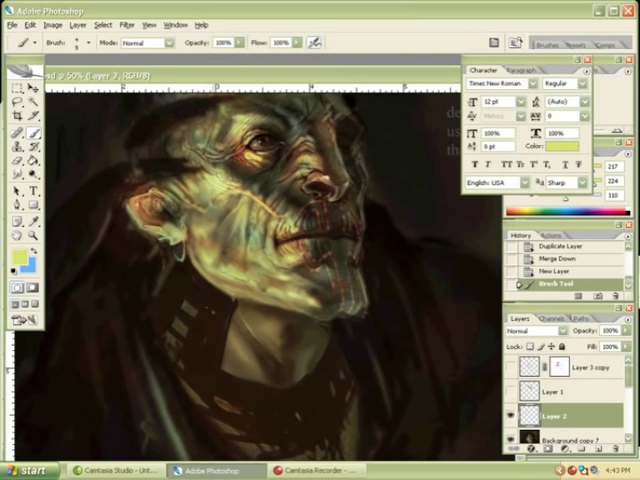
{"action": "key", "text": "x"}
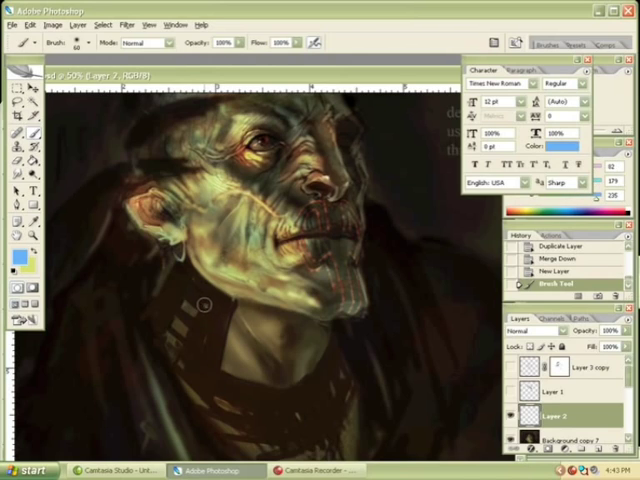
Undo the trial blue shoulder strokes and pick a thin 9 px brush.
{"action": "mouse_move", "coordinate": [203, 304]}
{"action": "left_mouse_down"}
{"action": "mouse_move", "coordinate": [184, 290]}
{"action": "mouse_move", "coordinate": [168, 302]}
{"action": "mouse_move", "coordinate": [171, 307]}
{"action": "left_mouse_up"}
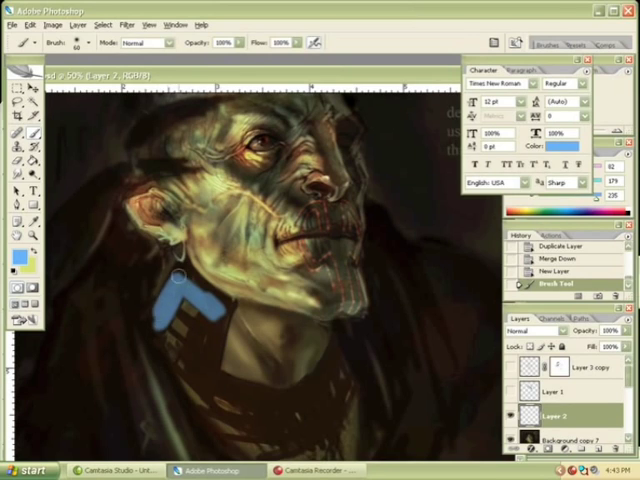
{"action": "left_click", "coordinate": [181, 274]}
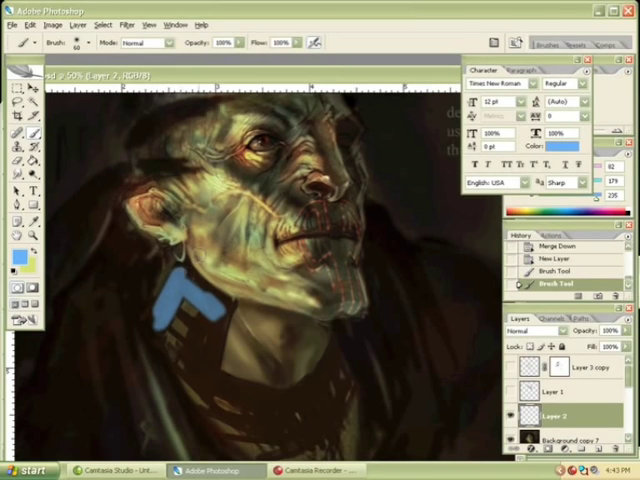
{"action": "key", "text": "ctrl+alt+z"}
{"action": "key", "text": "ctrl+alt+z"}
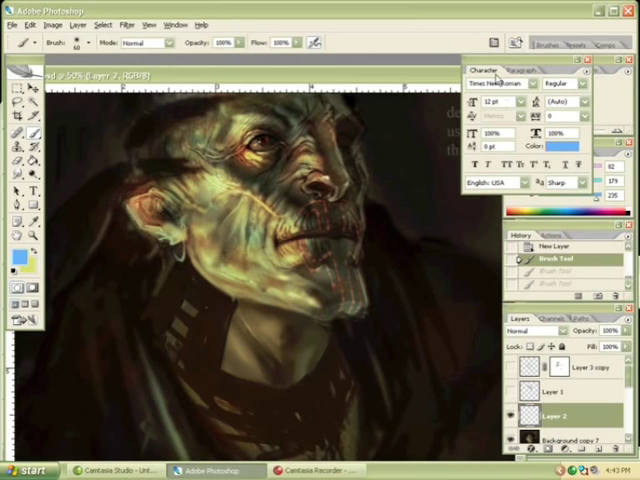
{"action": "left_click", "coordinate": [569, 44]}
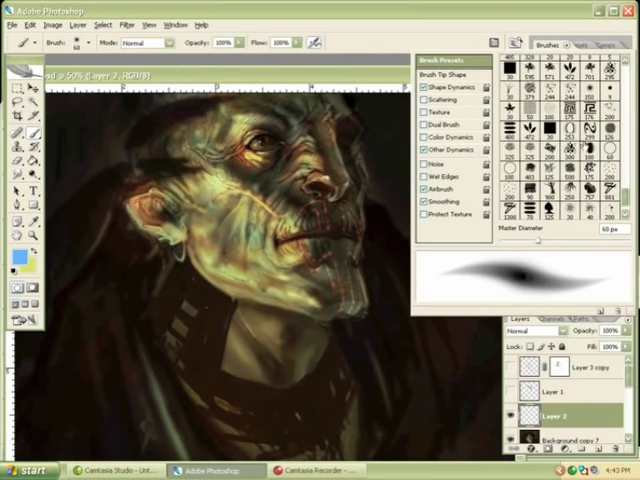
{"action": "left_click", "coordinate": [530, 110]}
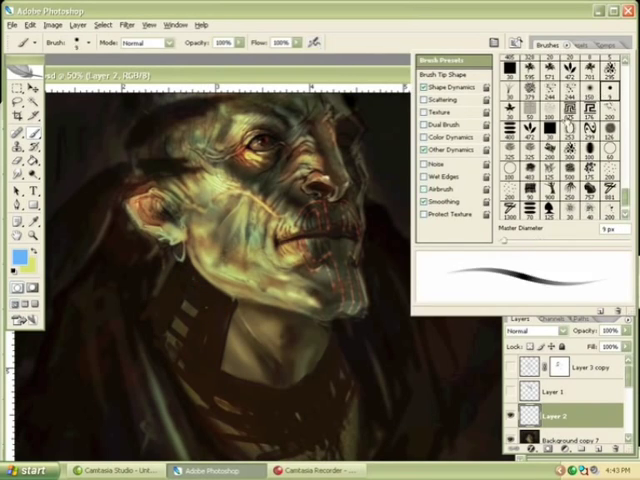
{"action": "left_click", "coordinate": [283, 80]}
Paint blue strokes down the neck and set Layer 2's blend mode to Soft Light.
{"action": "mouse_move", "coordinate": [203, 302]}
{"action": "left_mouse_down"}
{"action": "mouse_move", "coordinate": [198, 296]}
{"action": "mouse_move", "coordinate": [210, 310]}
{"action": "left_mouse_up"}
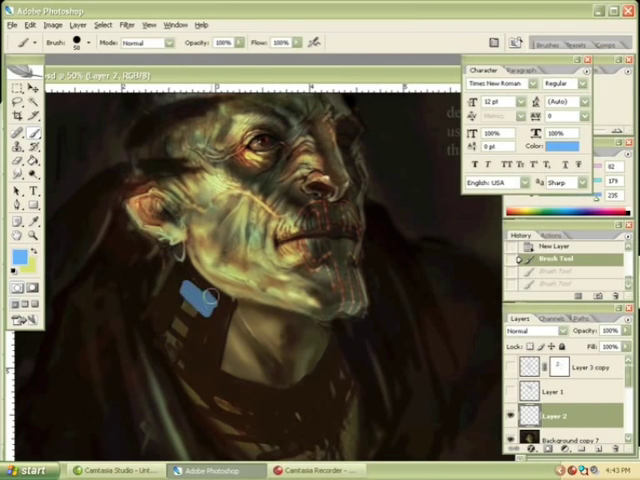
{"action": "mouse_move", "coordinate": [206, 296]}
{"action": "left_mouse_down"}
{"action": "mouse_move", "coordinate": [191, 354]}
{"action": "mouse_move", "coordinate": [200, 326]}
{"action": "mouse_move", "coordinate": [204, 369]}
{"action": "mouse_move", "coordinate": [221, 314]}
{"action": "mouse_move", "coordinate": [210, 340]}
{"action": "left_mouse_up"}
{"action": "left_click", "coordinate": [535, 330]}
{"action": "left_click", "coordinate": [528, 182]}
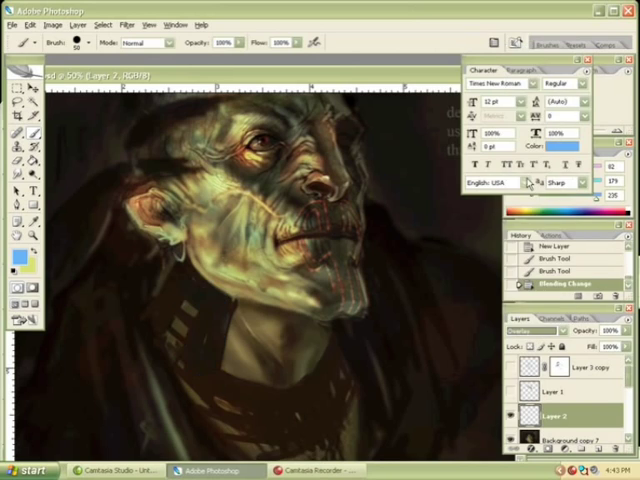
{"action": "key", "text": "Down"}
{"action": "key", "text": "Down"}
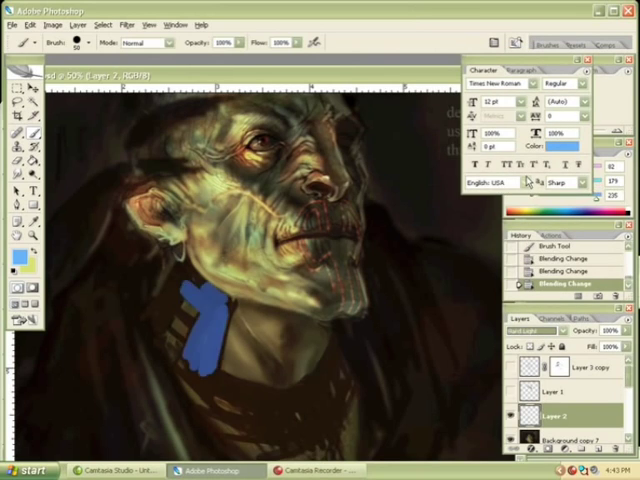
{"action": "key", "text": "Down"}
{"action": "key", "text": "Down"}
{"action": "key", "text": "Down"}
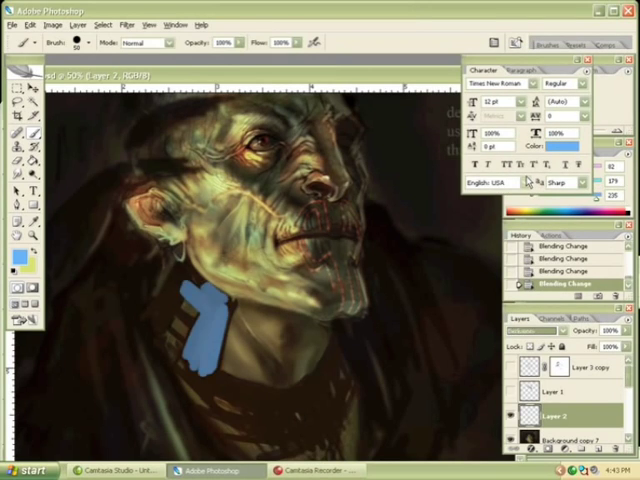
{"action": "key", "text": "Down"}
Zoom in to inspect the neck strokes, then zoom back out to the whole portrait.
{"action": "key", "text": "ctrl+plus"}
{"action": "key", "text": "ctrl+plus"}
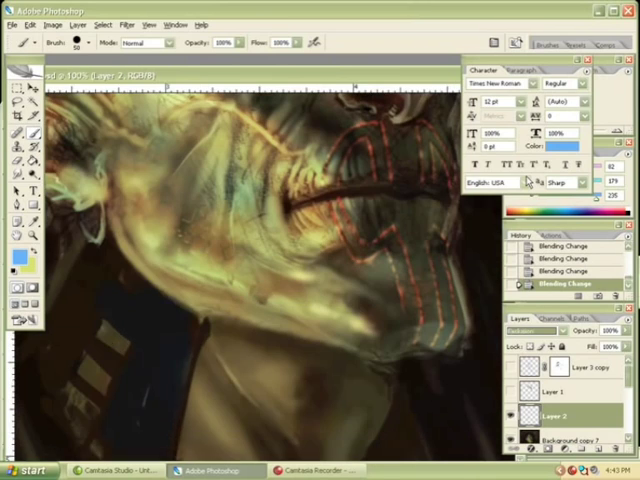
{"action": "key", "text": "Up"}
{"action": "key", "text": "Up"}
{"action": "key", "text": "Up"}
{"action": "key", "text": "Up"}
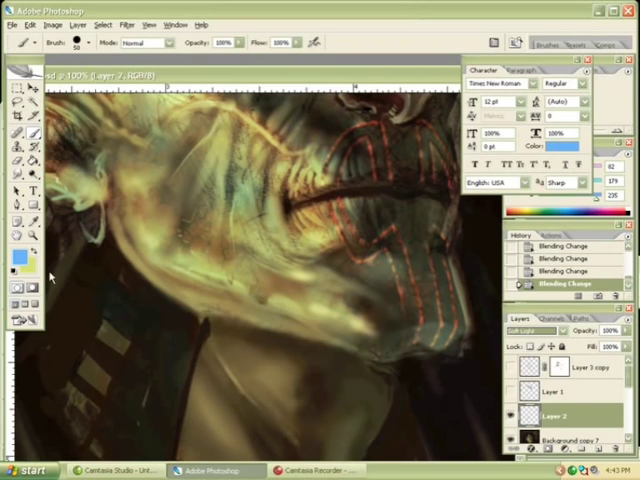
{"action": "key", "text": "z"}
{"action": "left_click", "coordinate": [174, 272], "text": "alt"}
{"action": "left_click", "coordinate": [303, 253], "text": "alt"}
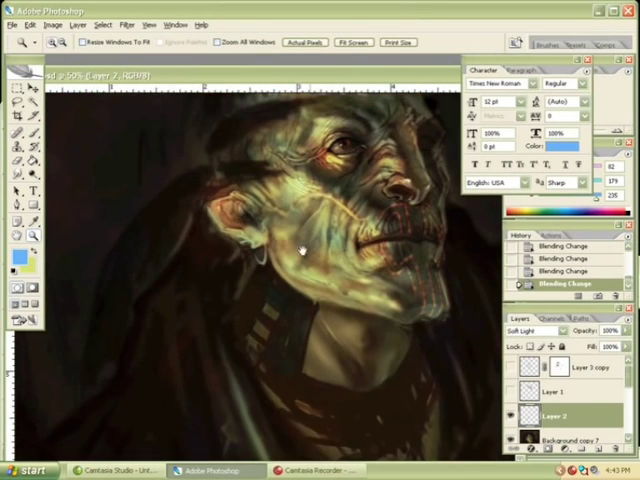
{"action": "left_click", "coordinate": [310, 286], "text": "alt"}
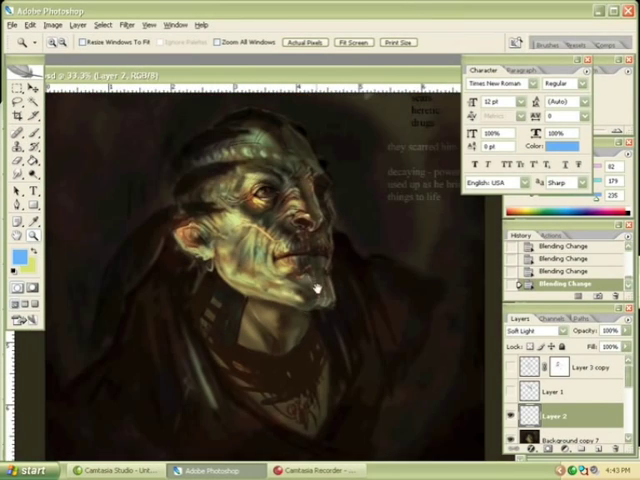
{"action": "left_click", "coordinate": [52, 24]}
Use Hue/Saturation to lower Layer 2's saturation, nudge its hue and raise its lightness.
{"action": "mouse_move", "coordinate": [75, 58]}
{"action": "left_click", "coordinate": [215, 134]}
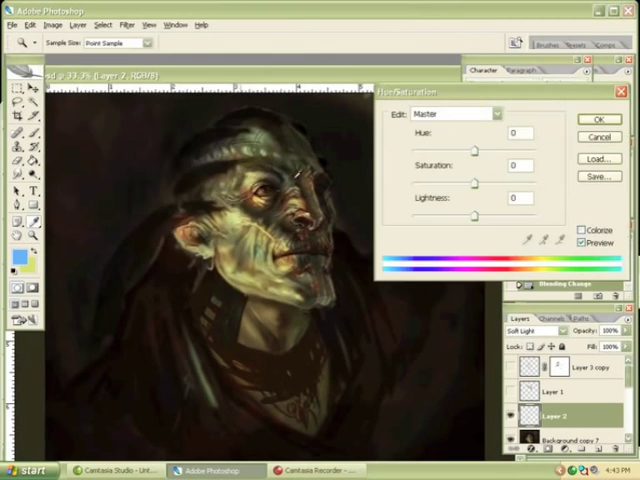
{"action": "left_click_drag", "start_coordinate": [473, 183], "coordinate": [441, 186]}
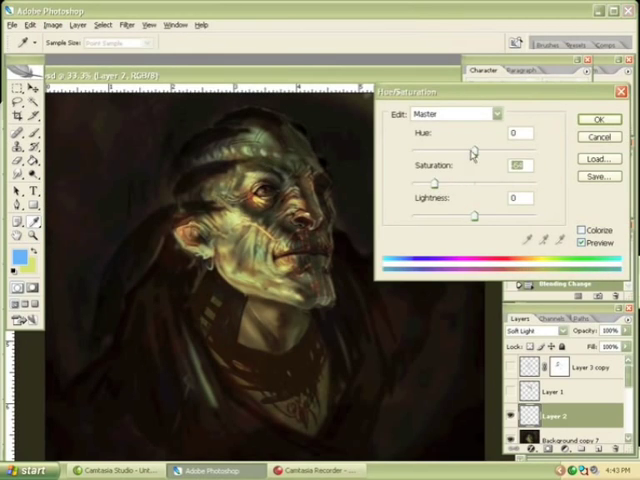
{"action": "left_click_drag", "start_coordinate": [473, 152], "coordinate": [478, 152]}
{"action": "left_click_drag", "start_coordinate": [474, 216], "coordinate": [494, 217]}
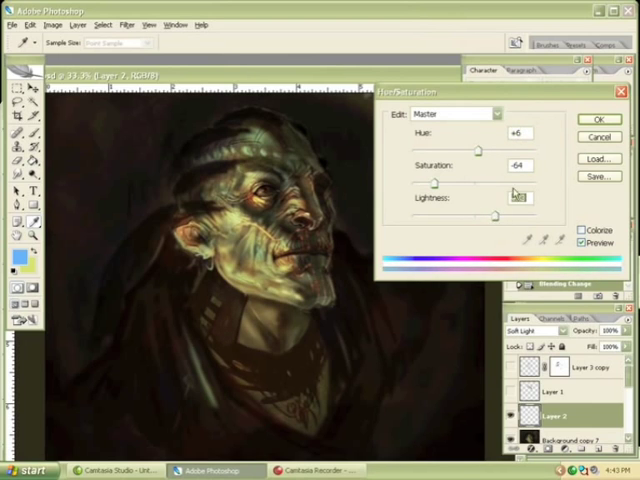
{"action": "key", "text": "Return"}
Cycle Layer 2's blend modes past Luminosity and Linear Dodge, settling on Color Dodge.
{"action": "left_click", "coordinate": [538, 330]}
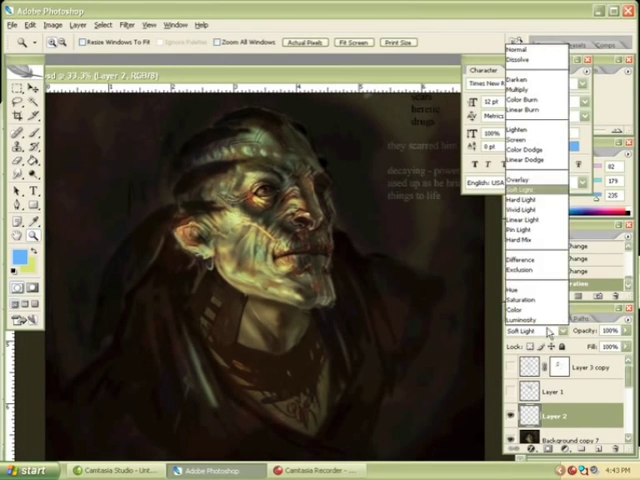
{"action": "left_click", "coordinate": [538, 210]}
{"action": "key", "text": "Down"}
{"action": "key", "text": "Down"}
{"action": "key", "text": "Down"}
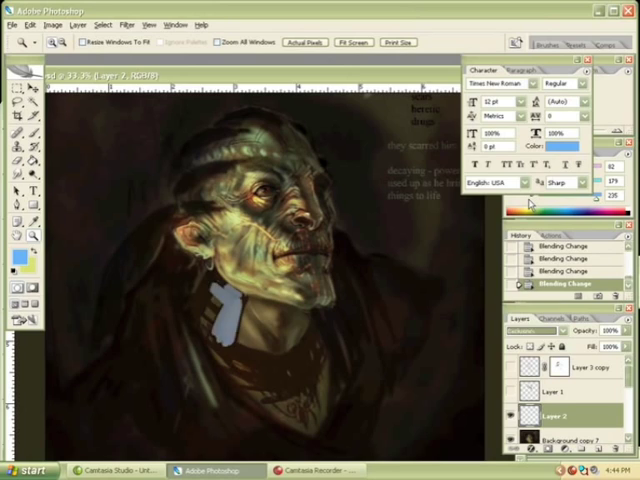
{"action": "key", "text": "Down"}
{"action": "key", "text": "Up"}
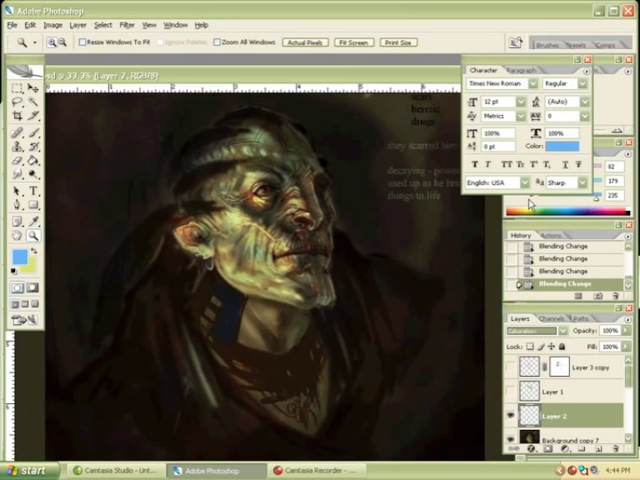
{"action": "key", "text": "Up"}
{"action": "key", "text": "Up"}
{"action": "key", "text": "Up"}
{"action": "key", "text": "Down"}
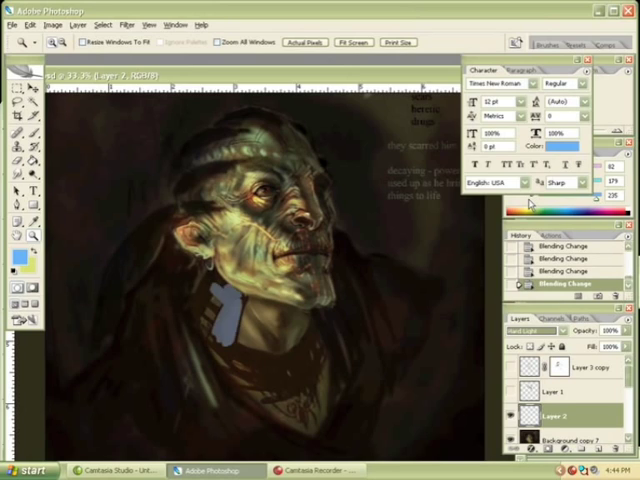
{"action": "key", "text": "Up"}
{"action": "key", "text": "Down"}
{"action": "key", "text": "Up"}
{"action": "key", "text": "Up"}
{"action": "key", "text": "Up"}
{"action": "key", "text": "Up"}
{"action": "key", "text": "Up"}
{"action": "key", "text": "Up"}
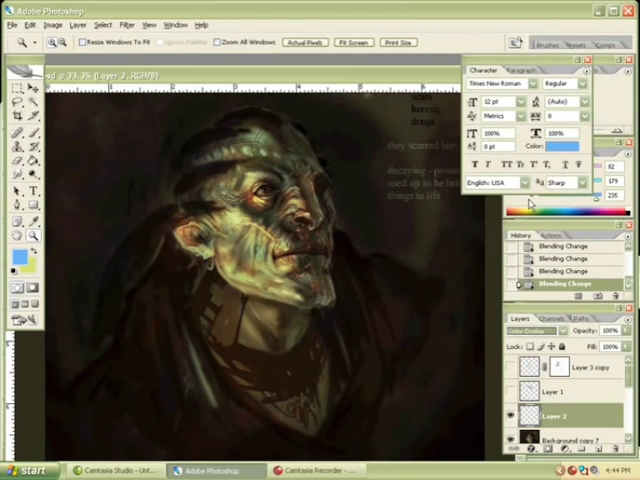
{"action": "key", "text": "Down"}
{"action": "key", "text": "Up"}
Zoom in and brush two faint light highlight strokes on the neck.
{"action": "left_click", "coordinate": [237, 362]}
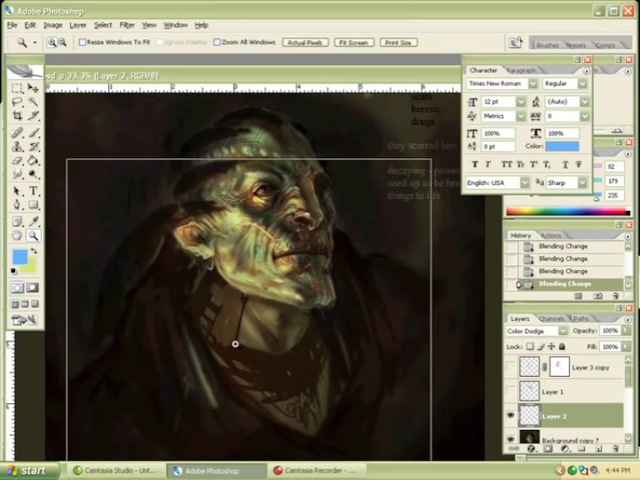
{"action": "key", "text": "b"}
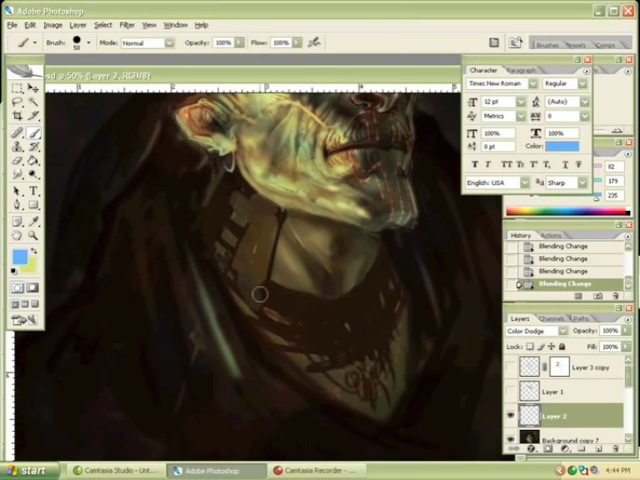
{"action": "mouse_move", "coordinate": [254, 252]}
{"action": "left_mouse_down"}
{"action": "mouse_move", "coordinate": [250, 237]}
{"action": "mouse_move", "coordinate": [272, 234]}
{"action": "left_mouse_up"}
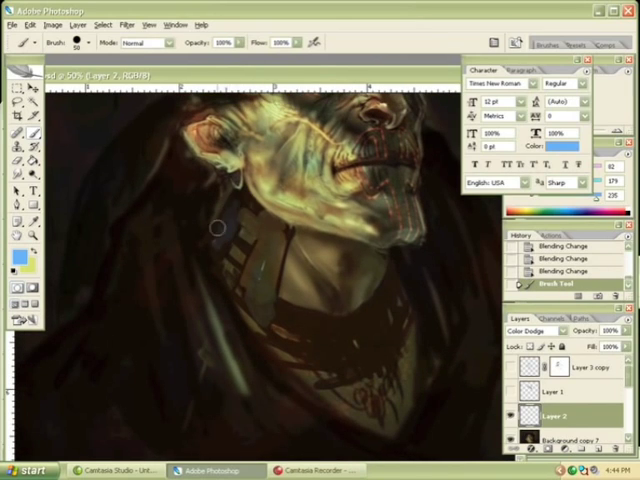
{"action": "mouse_move", "coordinate": [227, 229]}
{"action": "left_mouse_down"}
{"action": "mouse_move", "coordinate": [234, 241]}
{"action": "mouse_move", "coordinate": [243, 190]}
{"action": "left_mouse_up"}
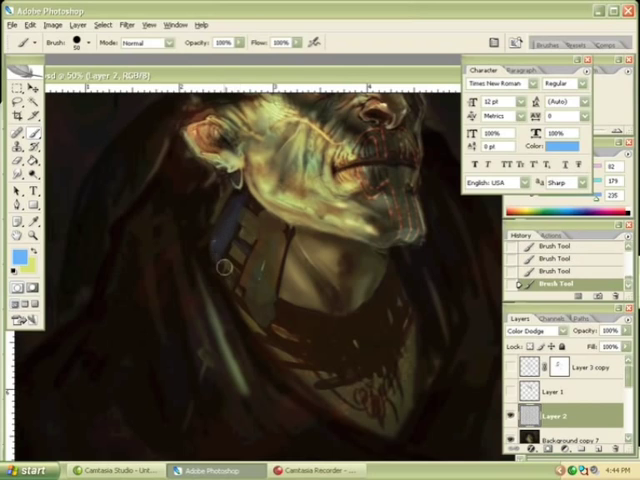
Paint bluish highlights along the collar's lower and right edges.
{"action": "left_click_drag", "start_coordinate": [259, 304], "coordinate": [304, 339]}
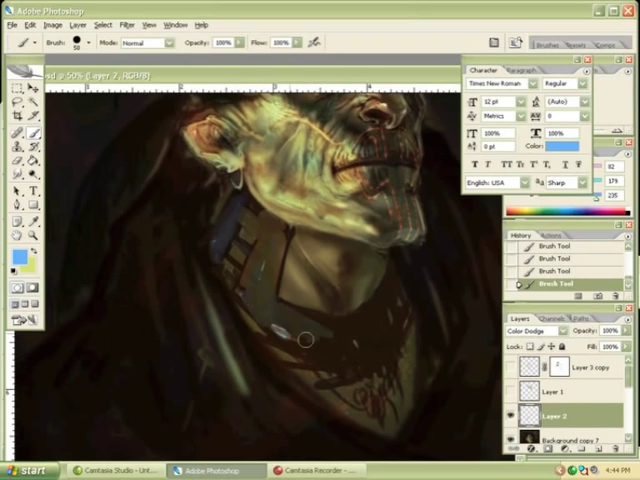
{"action": "left_click_drag", "start_coordinate": [358, 324], "coordinate": [383, 304]}
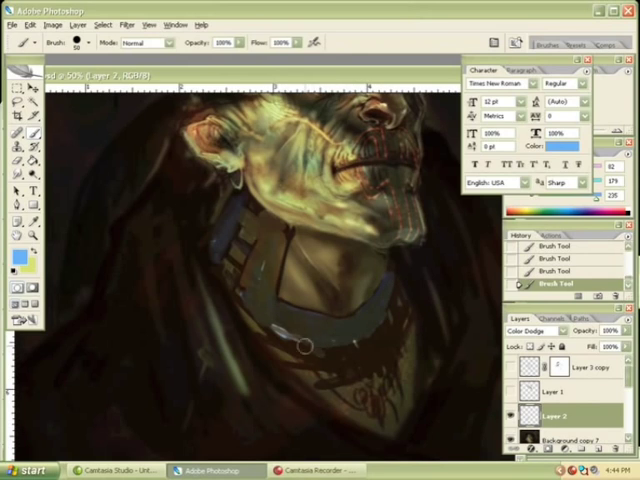
{"action": "mouse_move", "coordinate": [304, 346]}
{"action": "left_mouse_down"}
{"action": "mouse_move", "coordinate": [364, 349]}
{"action": "mouse_move", "coordinate": [387, 317]}
{"action": "mouse_move", "coordinate": [396, 286]}
{"action": "mouse_move", "coordinate": [390, 269]}
{"action": "left_mouse_up"}
{"action": "left_click_drag", "start_coordinate": [346, 356], "coordinate": [260, 314]}
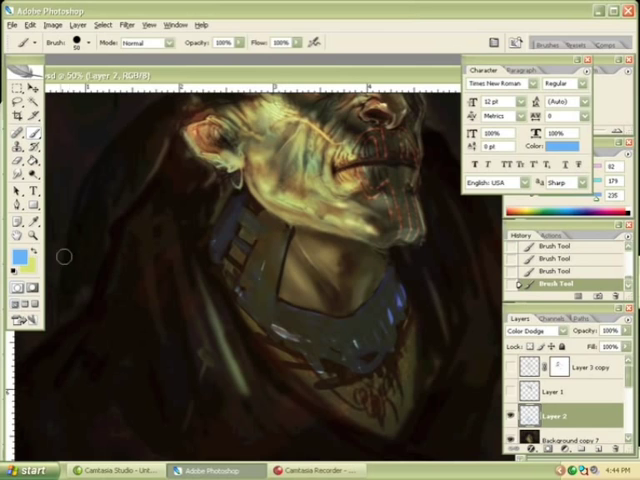
{"action": "key", "text": "z"}
{"action": "left_click", "coordinate": [272, 278], "text": "alt"}
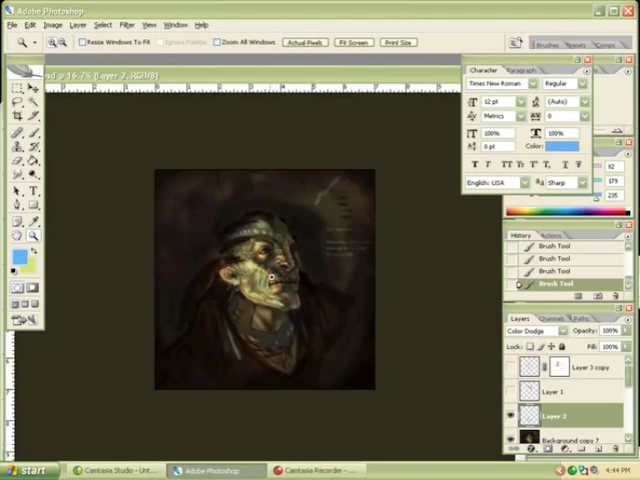
{"action": "left_click", "coordinate": [272, 278]}
{"action": "left_click", "coordinate": [273, 318]}
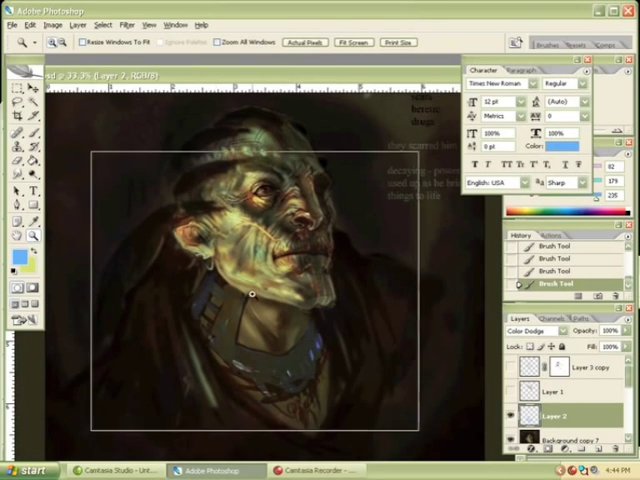
{"action": "left_click", "coordinate": [265, 298]}
{"action": "left_click", "coordinate": [286, 302], "text": "alt"}
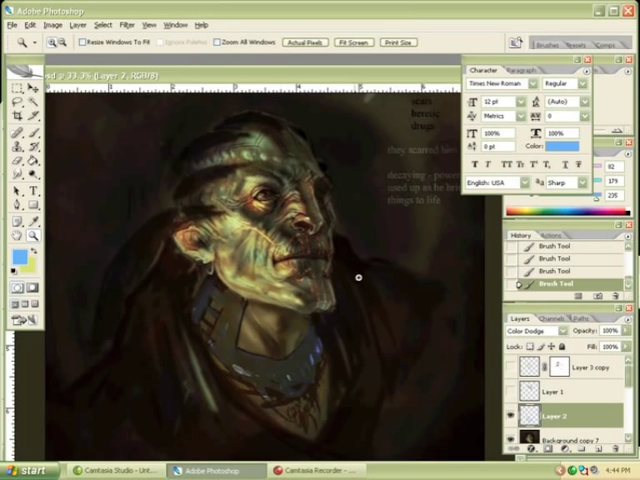
{"action": "left_click", "coordinate": [297, 304]}
{"action": "left_click", "coordinate": [511, 414]}
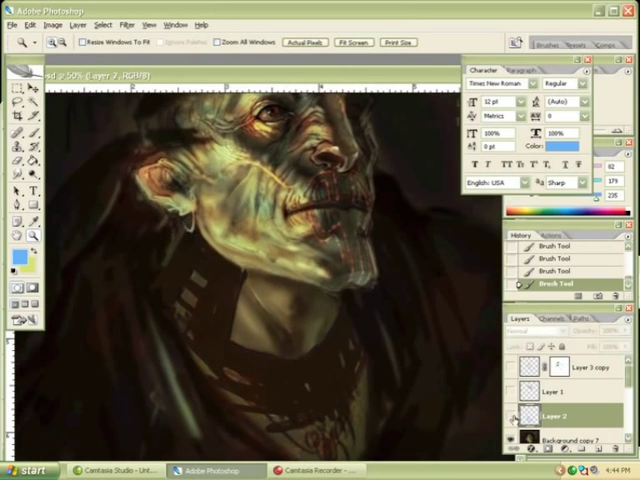
{"action": "left_click", "coordinate": [511, 414]}
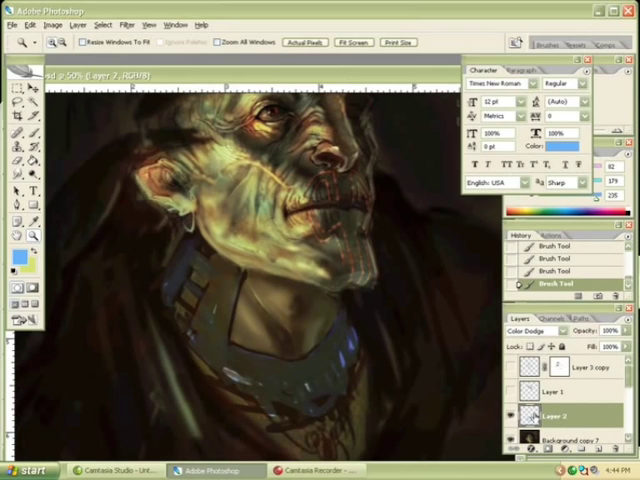
{"action": "left_click", "coordinate": [511, 414]}
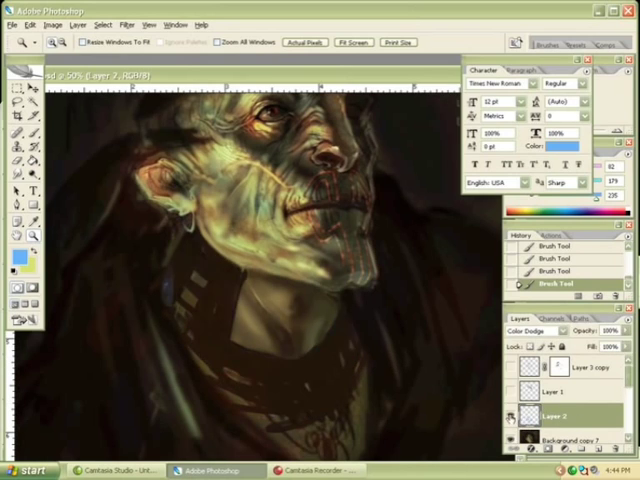
{"action": "key", "text": "e"}
Erase parts of the collar's blue highlights in three passes.
{"action": "mouse_move", "coordinate": [261, 401]}
{"action": "left_mouse_down"}
{"action": "mouse_move", "coordinate": [297, 414]}
{"action": "mouse_move", "coordinate": [331, 400]}
{"action": "mouse_move", "coordinate": [361, 347]}
{"action": "mouse_move", "coordinate": [350, 313]}
{"action": "mouse_move", "coordinate": [337, 404]}
{"action": "mouse_move", "coordinate": [346, 366]}
{"action": "mouse_move", "coordinate": [310, 385]}
{"action": "mouse_move", "coordinate": [181, 237]}
{"action": "mouse_move", "coordinate": [169, 304]}
{"action": "mouse_move", "coordinate": [190, 279]}
{"action": "mouse_move", "coordinate": [190, 340]}
{"action": "mouse_move", "coordinate": [229, 376]}
{"action": "mouse_move", "coordinate": [224, 360]}
{"action": "mouse_move", "coordinate": [317, 347]}
{"action": "left_mouse_up"}
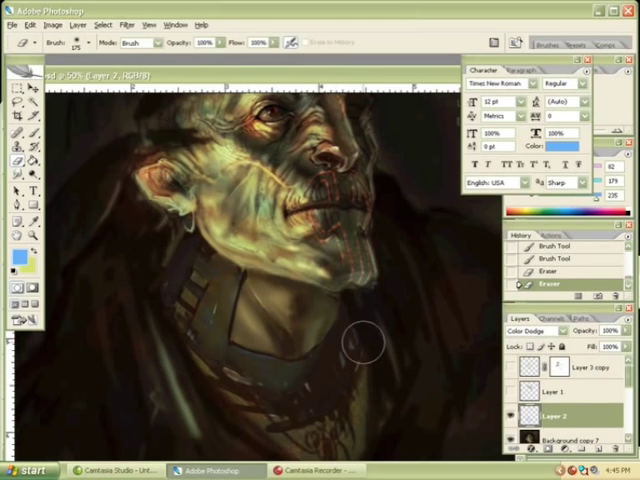
{"action": "left_click_drag", "start_coordinate": [363, 340], "coordinate": [200, 271]}
{"action": "mouse_move", "coordinate": [157, 290]}
{"action": "left_mouse_down"}
{"action": "mouse_move", "coordinate": [250, 265]}
{"action": "mouse_move", "coordinate": [207, 264]}
{"action": "mouse_move", "coordinate": [226, 304]}
{"action": "mouse_move", "coordinate": [204, 257]}
{"action": "mouse_move", "coordinate": [240, 320]}
{"action": "left_mouse_up"}
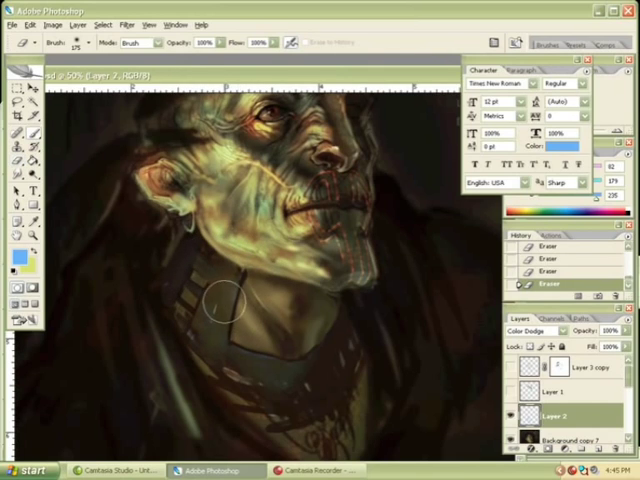
{"action": "key", "text": "b"}
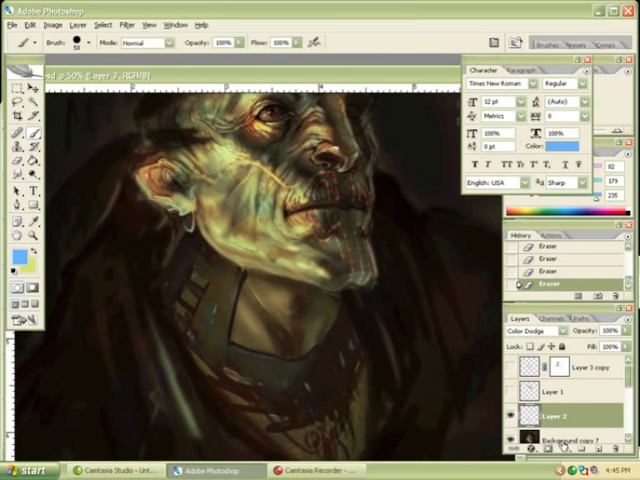
Merge the highlights into Background copy 7, zoom out to the whole painting, and add an empty layer.
{"action": "key", "text": "ctrl+e"}
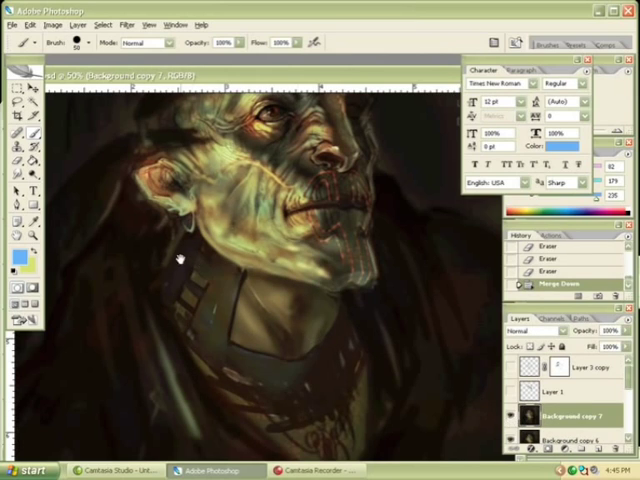
{"action": "left_click", "coordinate": [33, 236]}
{"action": "left_click", "coordinate": [246, 296], "text": "alt"}
{"action": "left_click", "coordinate": [303, 293], "text": "alt"}
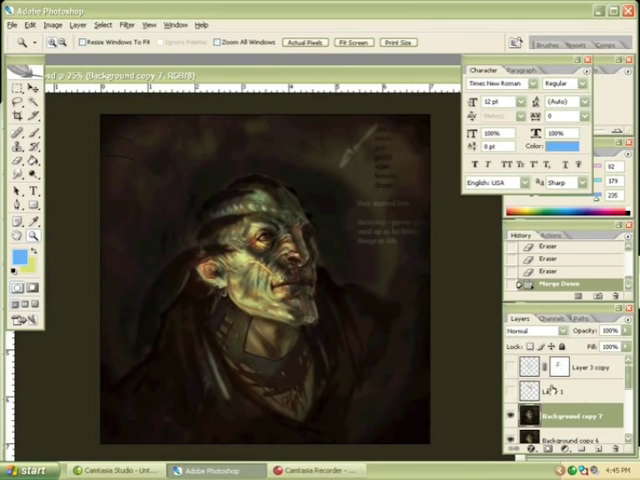
{"action": "left_click", "coordinate": [597, 449]}
Select the Brush and enlarge it to 400 pixels.
{"action": "key", "text": "b"}
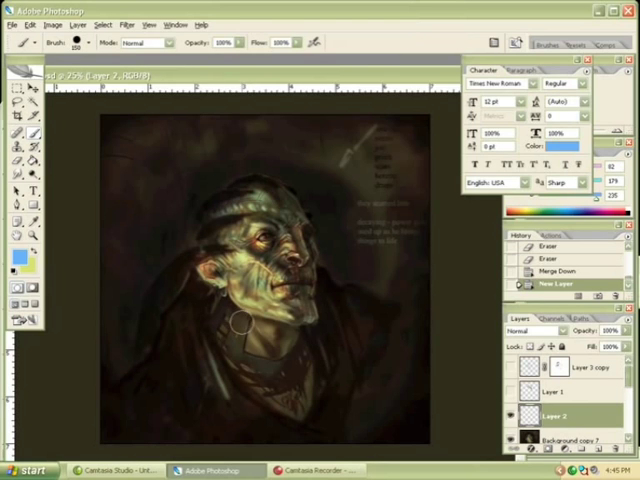
{"action": "left_click", "coordinate": [590, 46]}
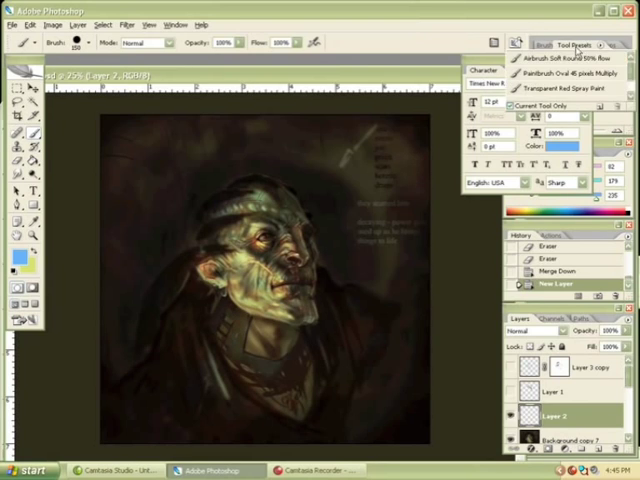
{"action": "left_click", "coordinate": [550, 46]}
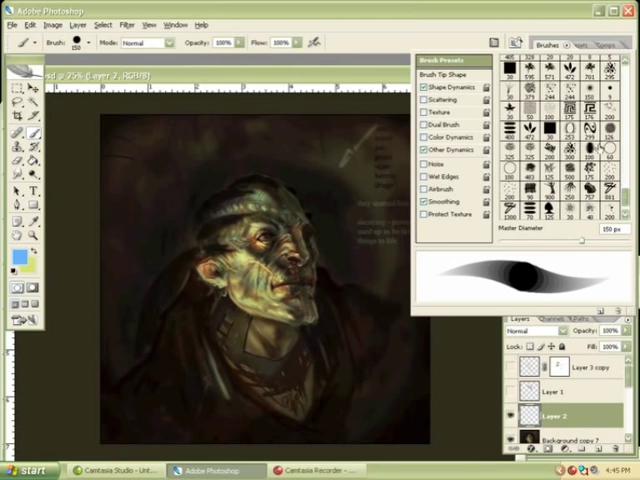
{"action": "left_click", "coordinate": [550, 46]}
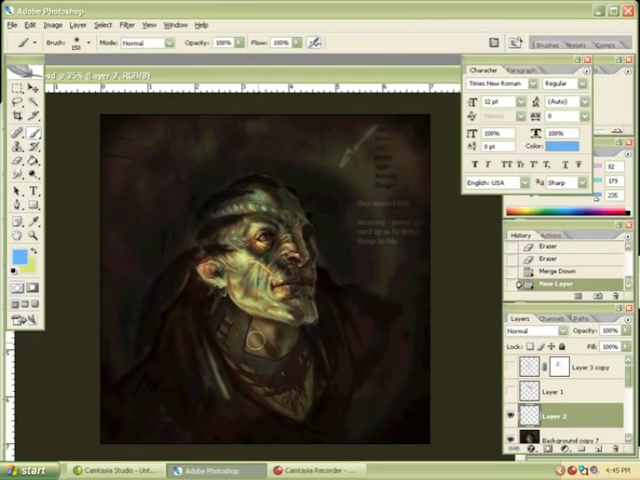
{"action": "key", "text": "bracketright"}
{"action": "key", "text": "bracketright"}
{"action": "key", "text": "bracketright"}
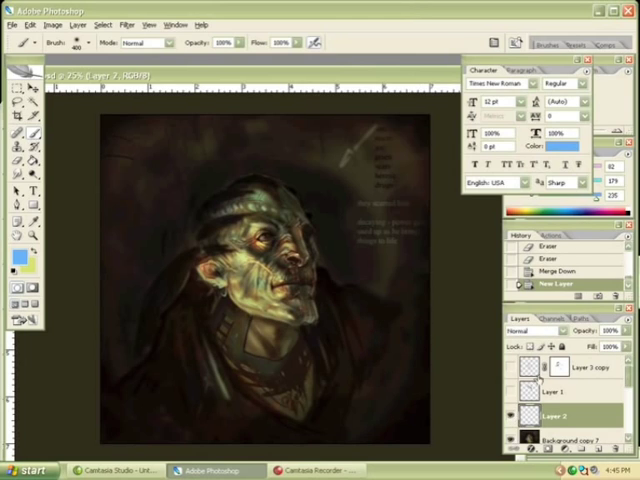
Paint jaw and collar glow strokes, switching the new layer from Overlay to Color Dodge.
{"action": "left_click", "coordinate": [535, 331]}
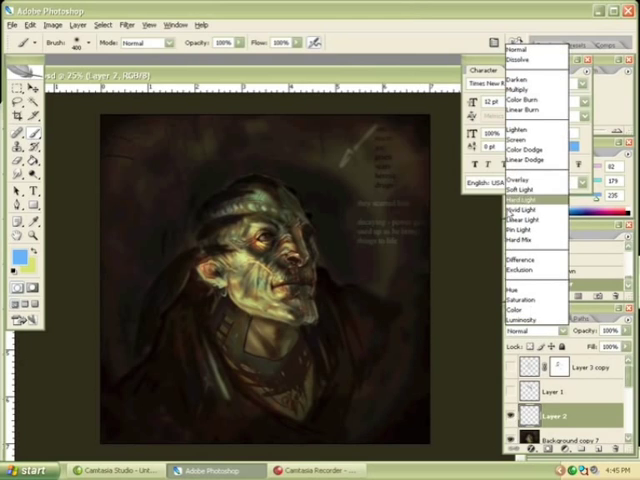
{"action": "left_click", "coordinate": [527, 183]}
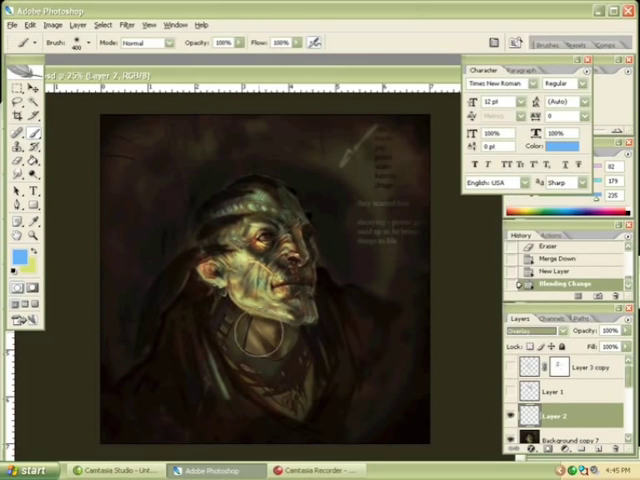
{"action": "left_click", "coordinate": [243, 332]}
{"action": "left_click_drag", "start_coordinate": [240, 330], "coordinate": [241, 316]}
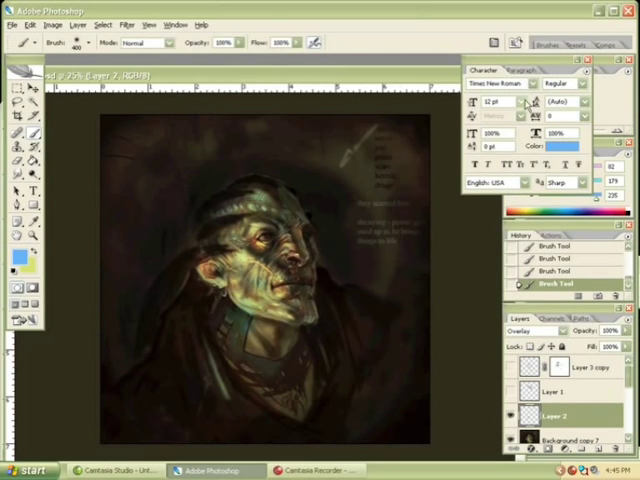
{"action": "left_click", "coordinate": [545, 331]}
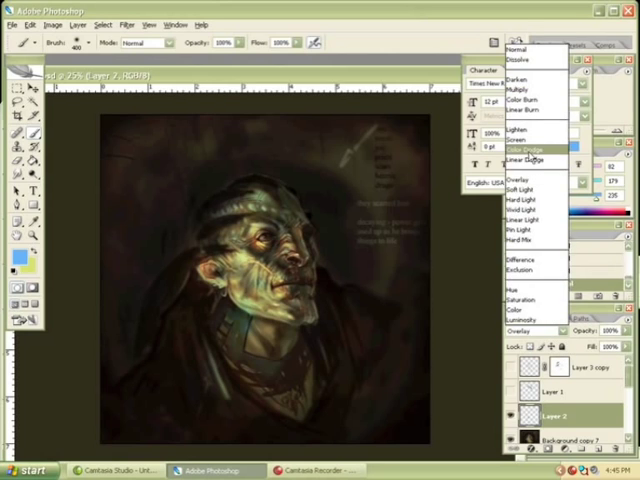
{"action": "left_click", "coordinate": [545, 147]}
{"action": "left_click_drag", "start_coordinate": [243, 329], "coordinate": [232, 312]}
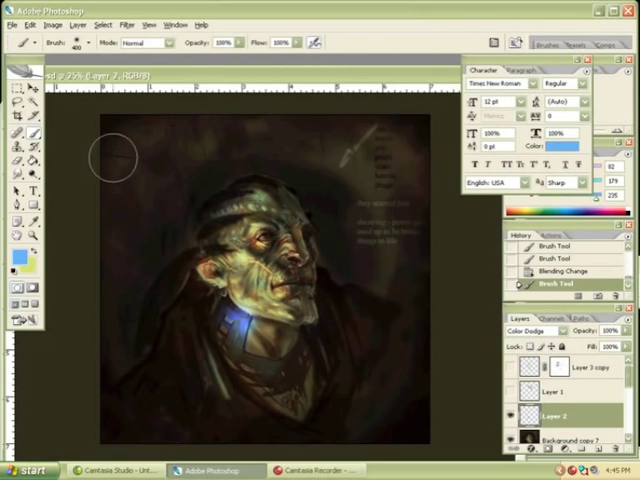
Lower the saturation with Image > Adjustments > Hue/Saturation.
{"action": "left_click", "coordinate": [52, 24]}
{"action": "mouse_move", "coordinate": [72, 55]}
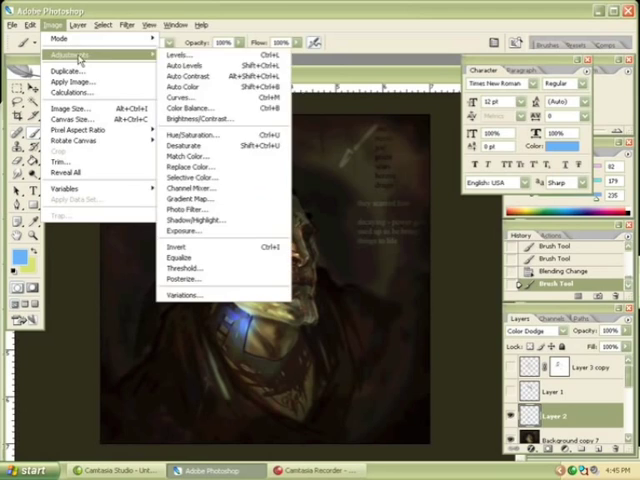
{"action": "left_click", "coordinate": [213, 134]}
{"action": "left_click_drag", "start_coordinate": [474, 184], "coordinate": [440, 186]}
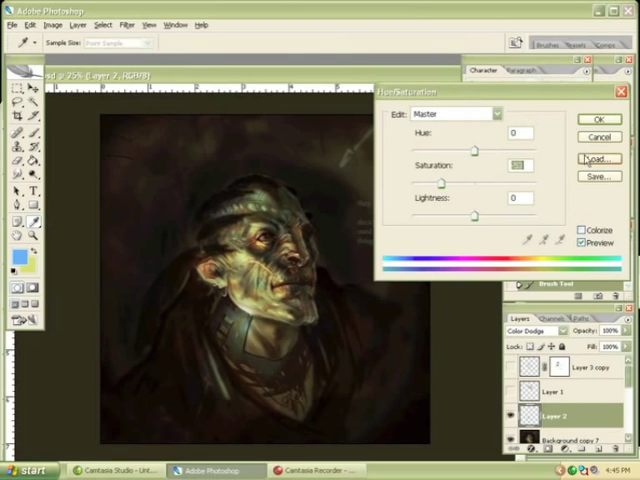
{"action": "left_click", "coordinate": [598, 119]}
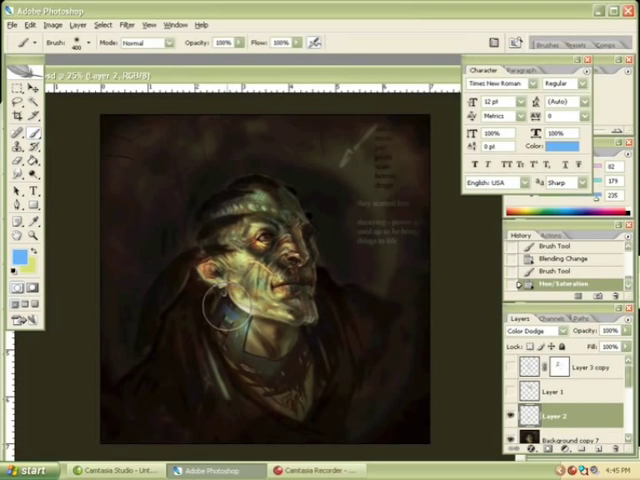
Undo a trial stroke, pick a darker blue-grey foreground, and shrink the brush to 175.
{"action": "left_click_drag", "start_coordinate": [229, 329], "coordinate": [254, 336]}
{"action": "key", "text": "ctrl+z"}
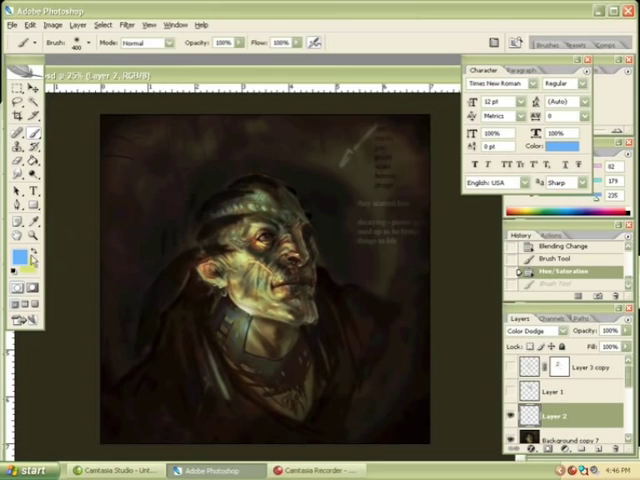
{"action": "left_click", "coordinate": [19, 257]}
{"action": "left_click", "coordinate": [216, 232]}
{"action": "left_click", "coordinate": [455, 160]}
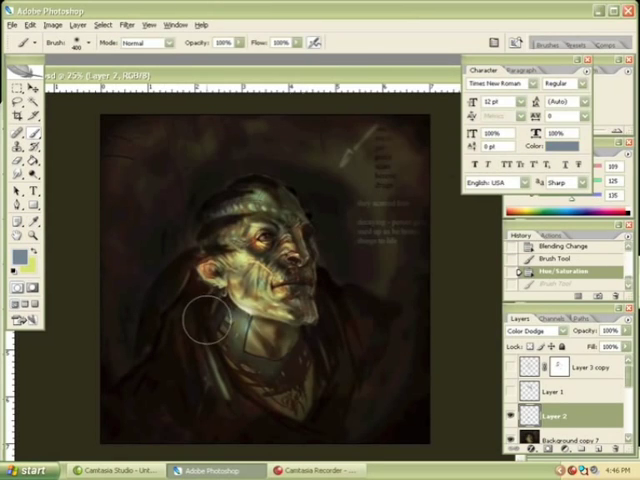
{"action": "key", "text": "bracketleft"}
{"action": "key", "text": "bracketleft"}
{"action": "key", "text": "bracketleft"}
{"action": "key", "text": "bracketleft"}
Paint blue-grey shading on Layer 2, then erase a few spots of the glow.
{"action": "mouse_move", "coordinate": [254, 362]}
{"action": "left_mouse_down"}
{"action": "mouse_move", "coordinate": [236, 335]}
{"action": "mouse_move", "coordinate": [222, 346]}
{"action": "mouse_move", "coordinate": [245, 356]}
{"action": "left_mouse_up"}
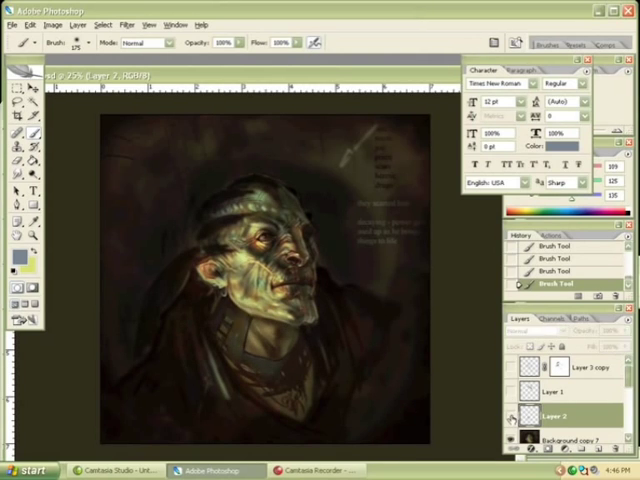
{"action": "key", "text": "e"}
{"action": "left_click_drag", "start_coordinate": [122, 149], "coordinate": [124, 152]}
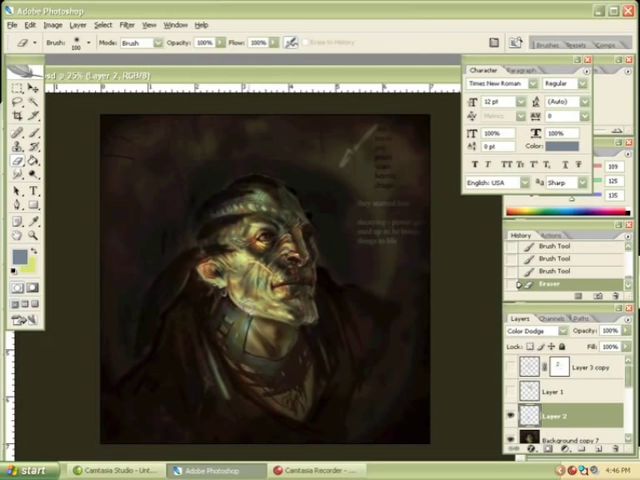
{"action": "left_click", "coordinate": [119, 148]}
{"action": "left_click", "coordinate": [133, 160]}
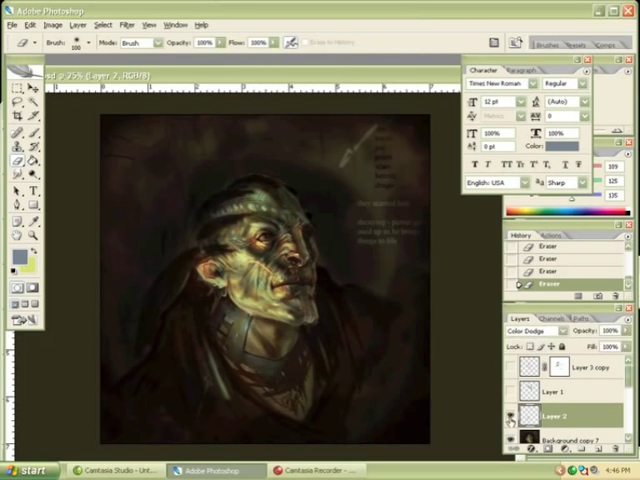
Merge Layer 2 into Background copy 7 and add a new empty layer.
{"action": "key", "text": "ctrl+e"}
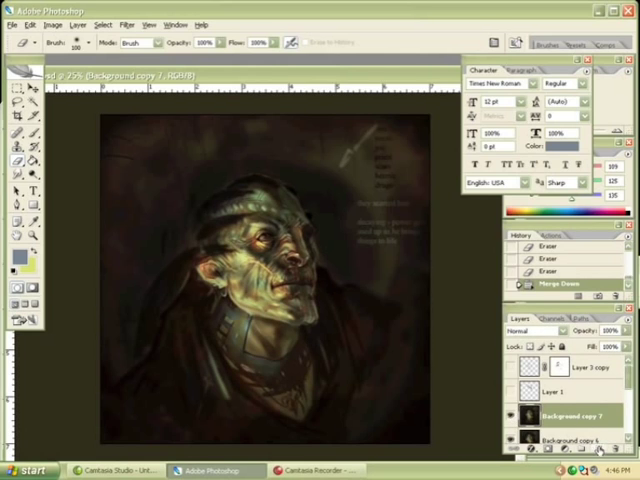
{"action": "left_click", "coordinate": [597, 449]}
{"action": "key", "text": "z"}
Zoom in on the face and neck, and set up a fine yellow-green brush.
{"action": "left_click_drag", "start_coordinate": [127, 157], "coordinate": [347, 429]}
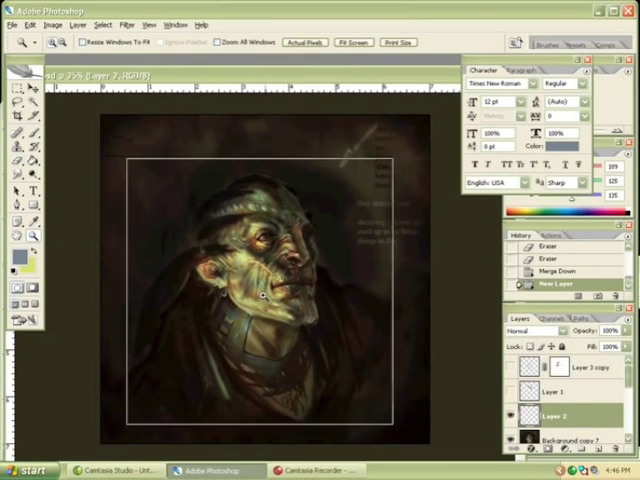
{"action": "left_click", "coordinate": [278, 318]}
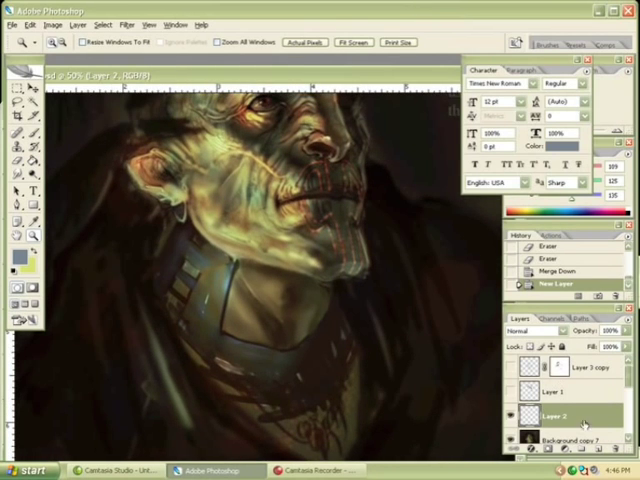
{"action": "key", "text": "b"}
{"action": "left_click", "coordinate": [197, 292], "text": "alt"}
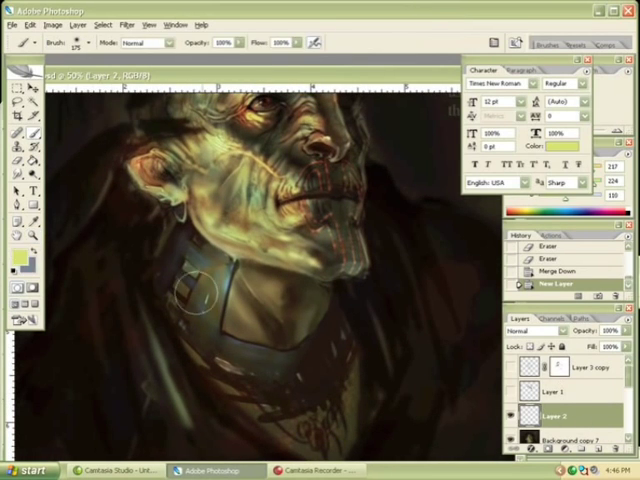
{"action": "key", "text": "bracketleft"}
{"action": "key", "text": "bracketleft"}
{"action": "key", "text": "bracketleft"}
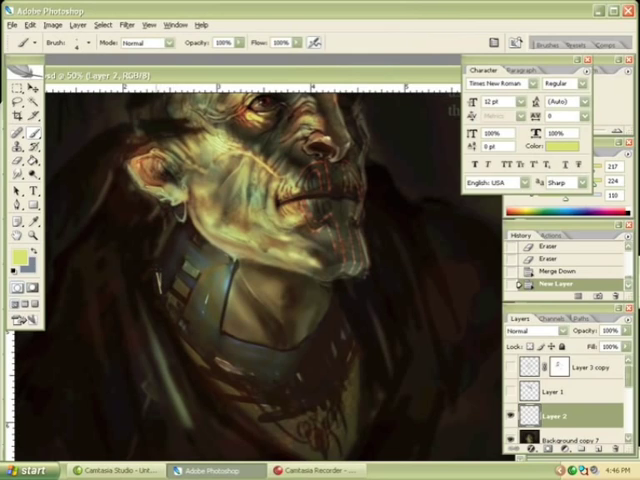
Hatch yellow-green strokes beside and below the earring.
{"action": "mouse_move", "coordinate": [160, 282]}
{"action": "left_mouse_down"}
{"action": "mouse_move", "coordinate": [170, 240]}
{"action": "mouse_move", "coordinate": [190, 226]}
{"action": "left_mouse_up"}
{"action": "left_click_drag", "start_coordinate": [195, 258], "coordinate": [186, 232]}
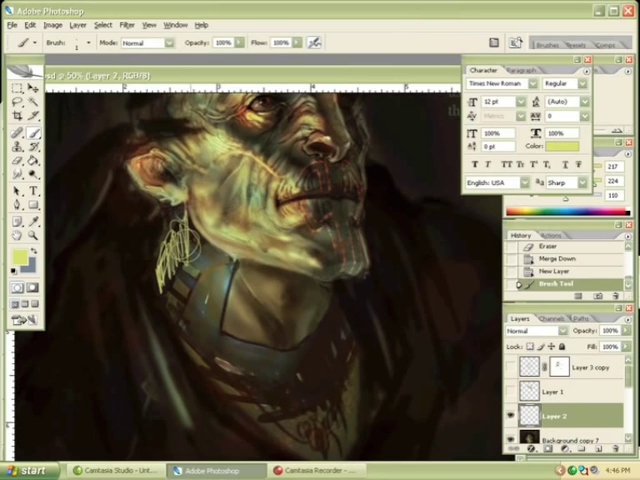
{"action": "left_click_drag", "start_coordinate": [178, 320], "coordinate": [184, 268]}
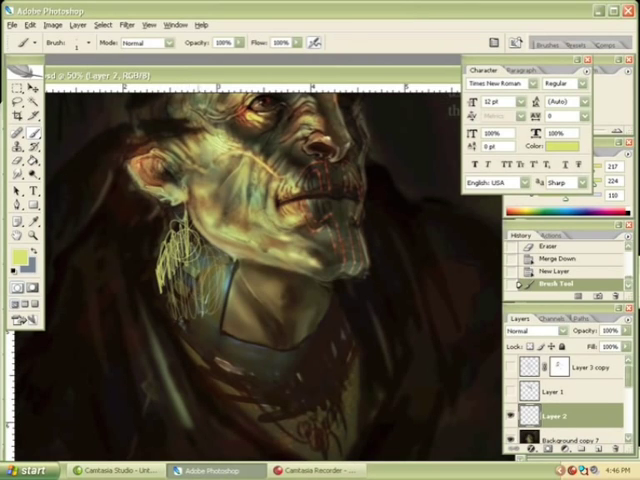
{"action": "mouse_move", "coordinate": [182, 300]}
{"action": "left_mouse_down"}
{"action": "mouse_move", "coordinate": [188, 266]}
{"action": "mouse_move", "coordinate": [183, 245]}
{"action": "left_mouse_up"}
{"action": "key", "text": "e"}
{"action": "key", "text": "b"}
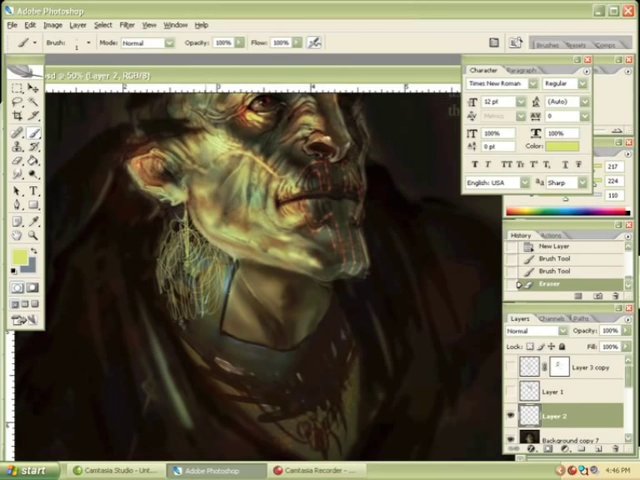
Hatch beard strands down the neck and add looping strokes along the collar.
{"action": "left_click_drag", "start_coordinate": [204, 352], "coordinate": [210, 304]}
{"action": "left_click_drag", "start_coordinate": [212, 350], "coordinate": [214, 302]}
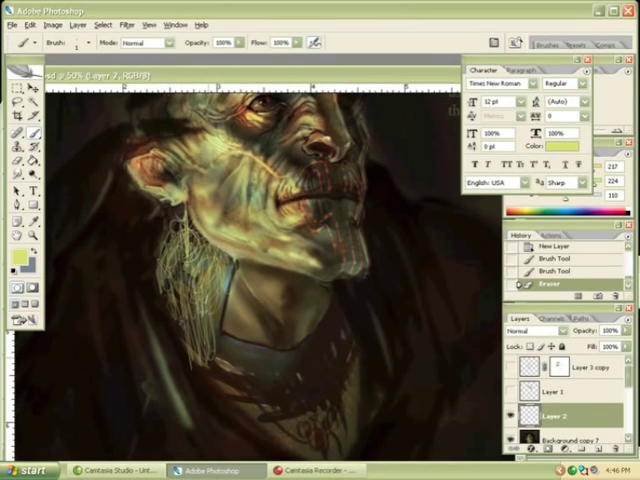
{"action": "left_click_drag", "start_coordinate": [218, 366], "coordinate": [222, 306]}
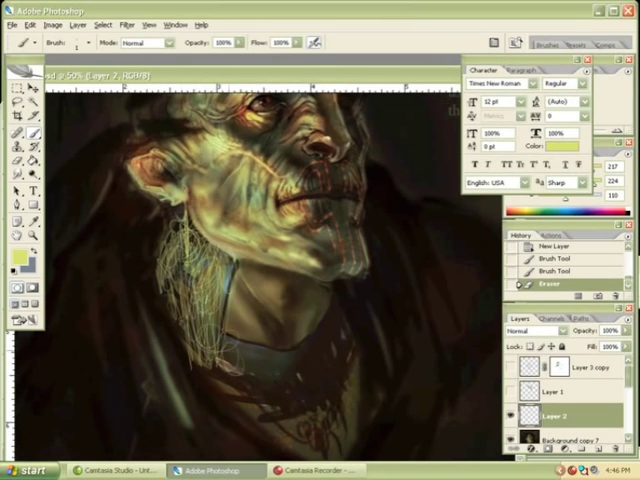
{"action": "left_click_drag", "start_coordinate": [230, 368], "coordinate": [225, 326]}
{"action": "left_click_drag", "start_coordinate": [212, 390], "coordinate": [208, 346]}
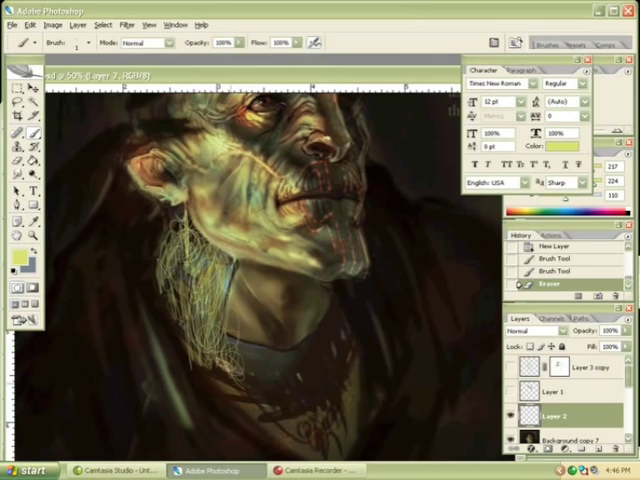
{"action": "left_click_drag", "start_coordinate": [250, 398], "coordinate": [238, 350]}
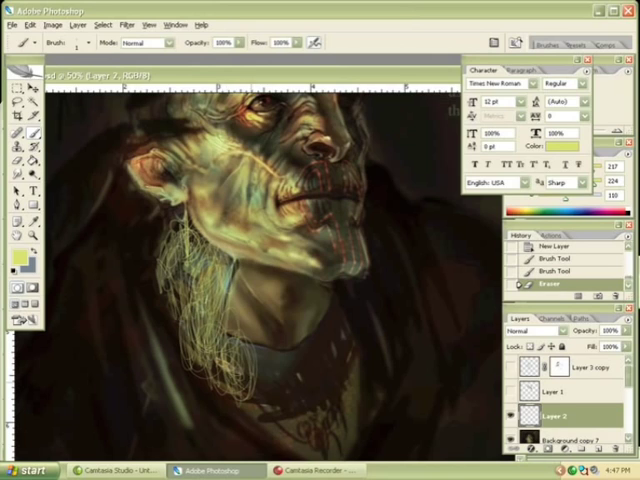
{"action": "left_click_drag", "start_coordinate": [255, 385], "coordinate": [335, 365]}
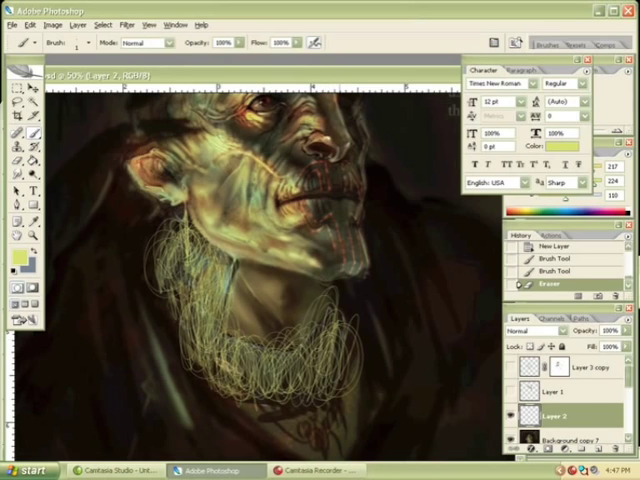
Add one more brush dab, view at 75%, and try Color Dodge and Overlay on the beard layer.
{"action": "left_click", "coordinate": [143, 198]}
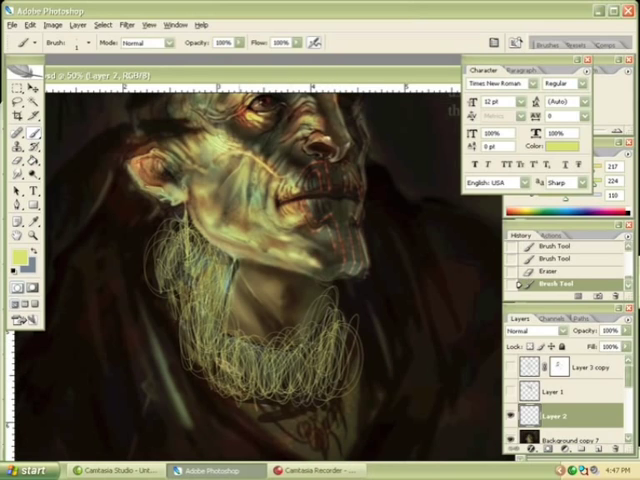
{"action": "key", "text": "z"}
{"action": "left_click", "coordinate": [247, 264], "text": "alt"}
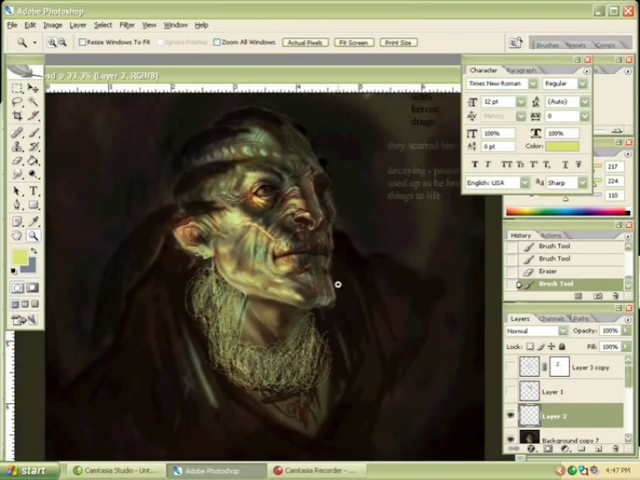
{"action": "key", "text": "ctrl+0"}
{"action": "left_click", "coordinate": [535, 330]}
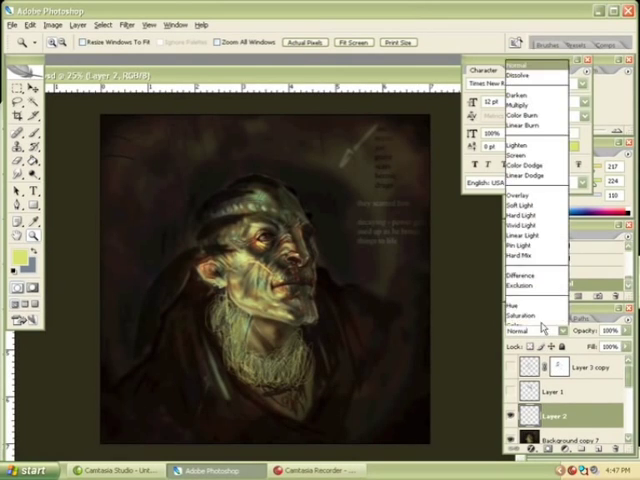
{"action": "left_click", "coordinate": [528, 150]}
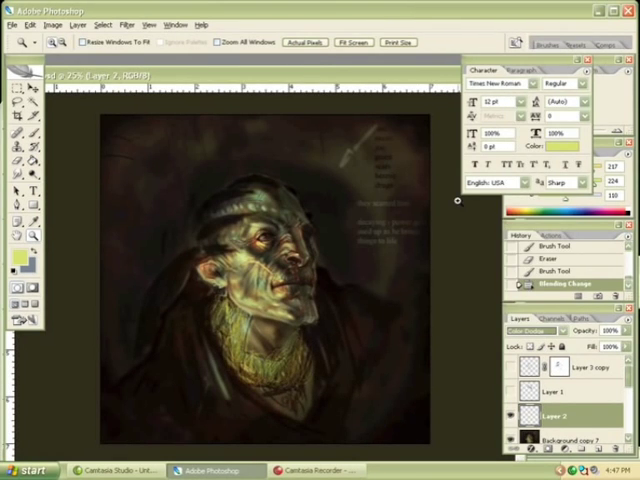
{"action": "key", "text": "shift+plus"}
{"action": "key", "text": "shift+plus"}
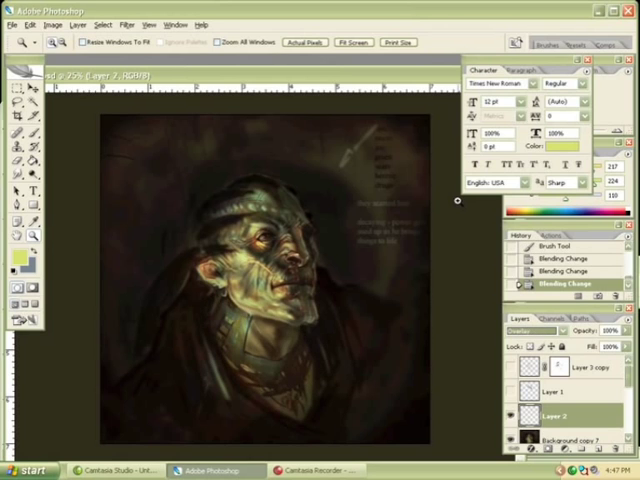
Zoom in and try Color Burn, Overlay, Hard Light and Linear Light on the beard layer.
{"action": "left_click", "coordinate": [267, 330]}
{"action": "left_click", "coordinate": [269, 313]}
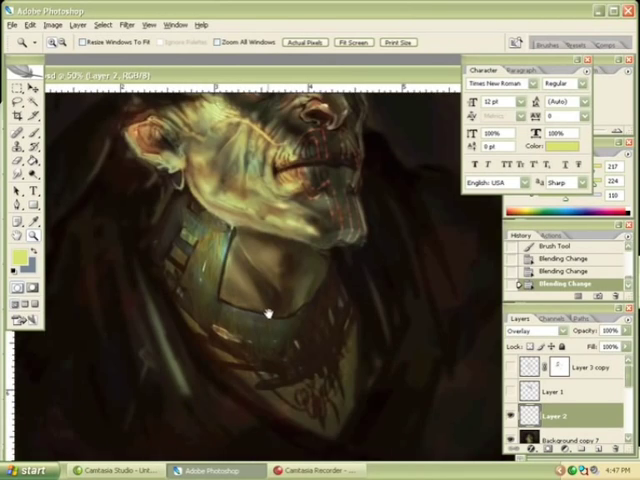
{"action": "left_click", "coordinate": [521, 332]}
{"action": "left_click", "coordinate": [530, 99]}
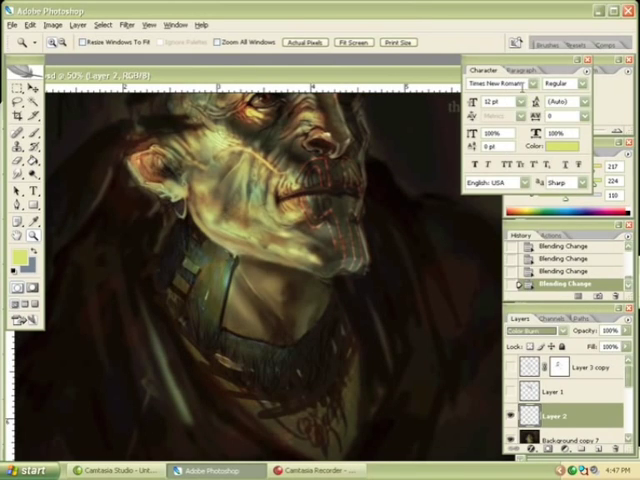
{"action": "key", "text": "shift+plus"}
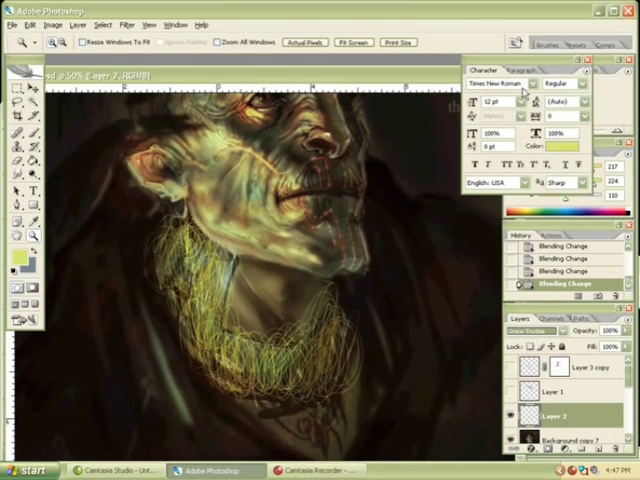
{"action": "key", "text": "shift+plus"}
{"action": "key", "text": "shift+plus"}
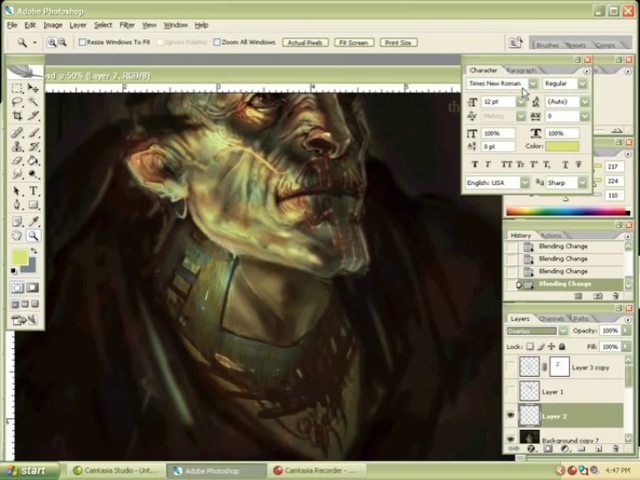
{"action": "key", "text": "shift+plus"}
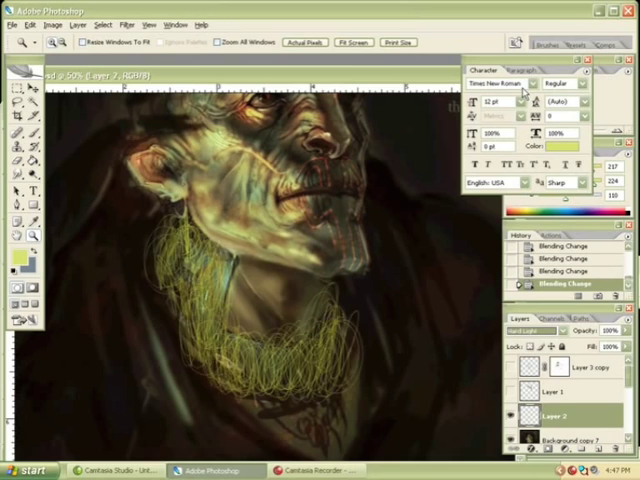
{"action": "key", "text": "shift+plus"}
{"action": "key", "text": "shift+plus"}
{"action": "key", "text": "shift+plus"}
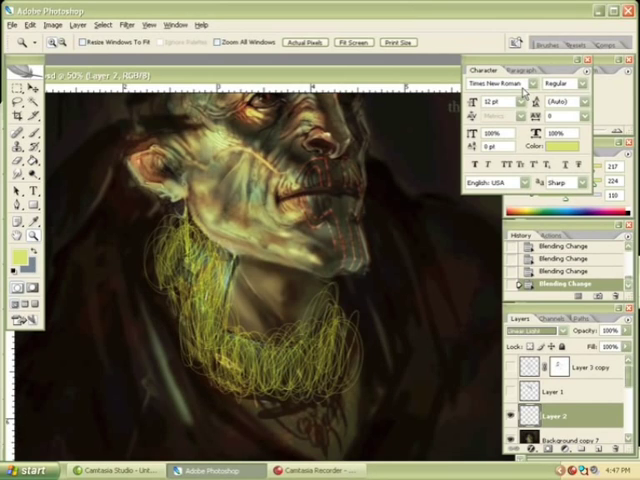
{"action": "key", "text": "shift+plus"}
{"action": "key", "text": "shift+plus"}
{"action": "key", "text": "shift+plus"}
{"action": "key", "text": "shift+plus"}
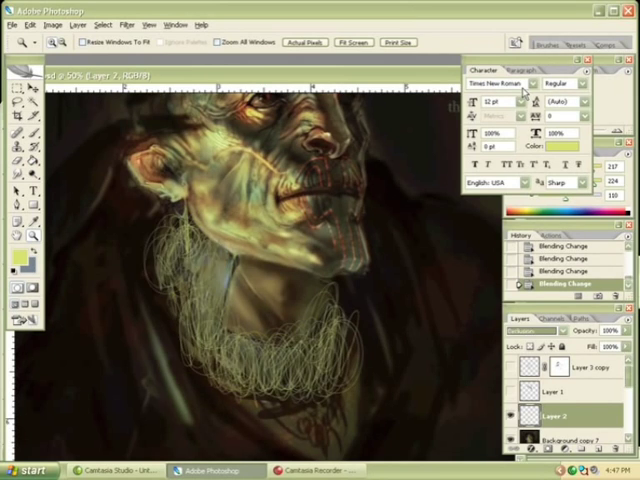
Keep cycling blends, settle on Soft Light, and frame the face and neck.
{"action": "key", "text": "shift+plus"}
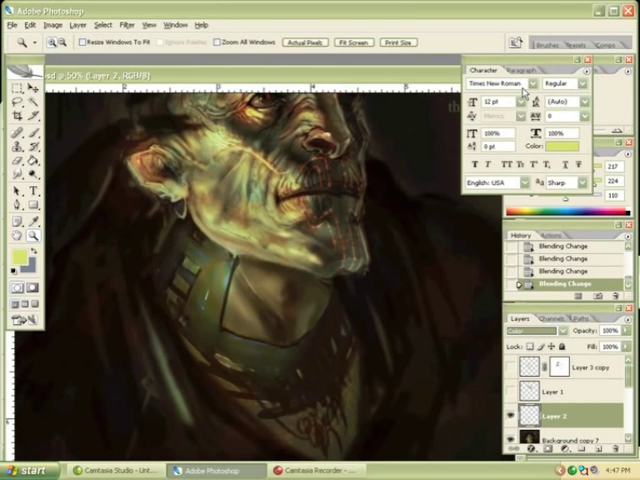
{"action": "key", "text": "shift+plus"}
{"action": "key", "text": "ctrl+plus"}
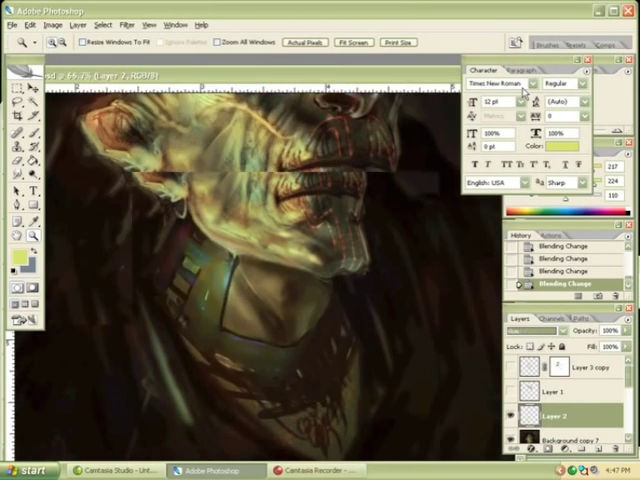
{"action": "key", "text": "ctrl+plus"}
{"action": "key", "text": "shift+plus"}
{"action": "key", "text": "shift+plus"}
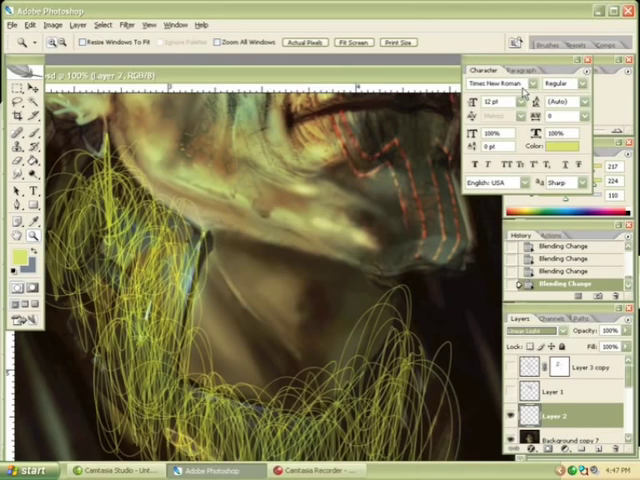
{"action": "key", "text": "shift+minus"}
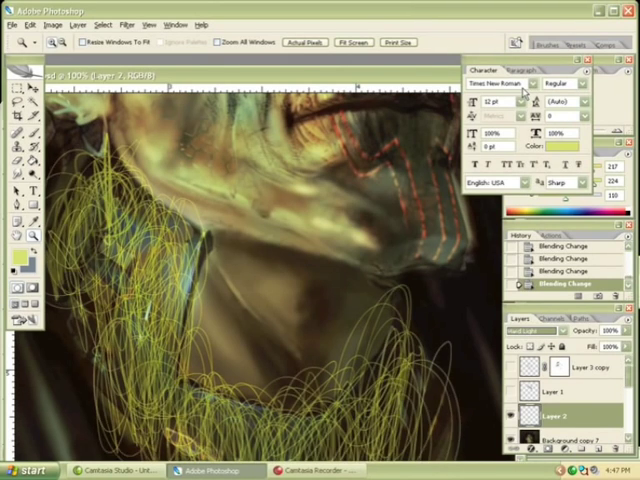
{"action": "key", "text": "shift+minus"}
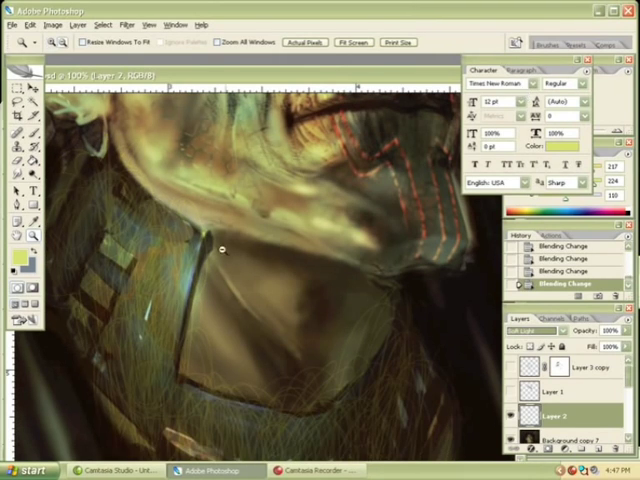
{"action": "key", "text": "ctrl+minus"}
{"action": "key", "text": "ctrl+minus"}
{"action": "key", "text": "ctrl+minus"}
{"action": "key", "text": "ctrl+plus"}
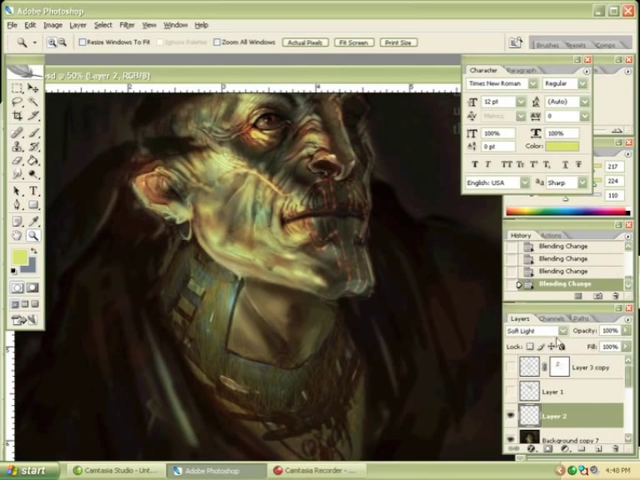
Erase swaths of Layer 2's neck scribbles with the Eraser, lightly across the chest.
{"action": "key", "text": "e"}
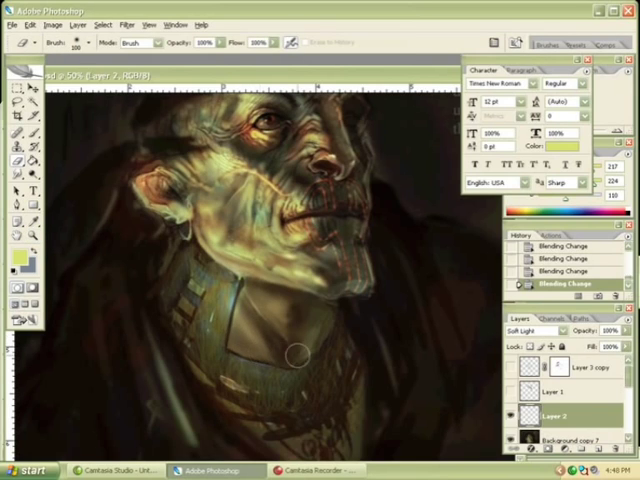
{"action": "mouse_move", "coordinate": [284, 347]}
{"action": "left_mouse_down"}
{"action": "mouse_move", "coordinate": [200, 271]}
{"action": "mouse_move", "coordinate": [157, 290]}
{"action": "left_mouse_up"}
{"action": "left_click_drag", "start_coordinate": [190, 267], "coordinate": [180, 266]}
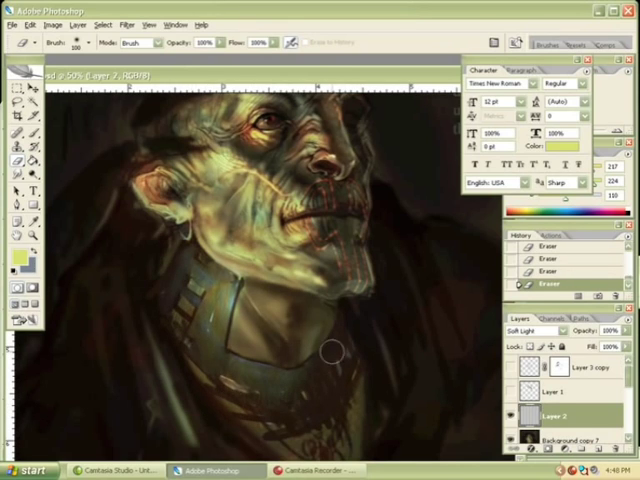
{"action": "left_click_drag", "start_coordinate": [334, 291], "coordinate": [250, 306]}
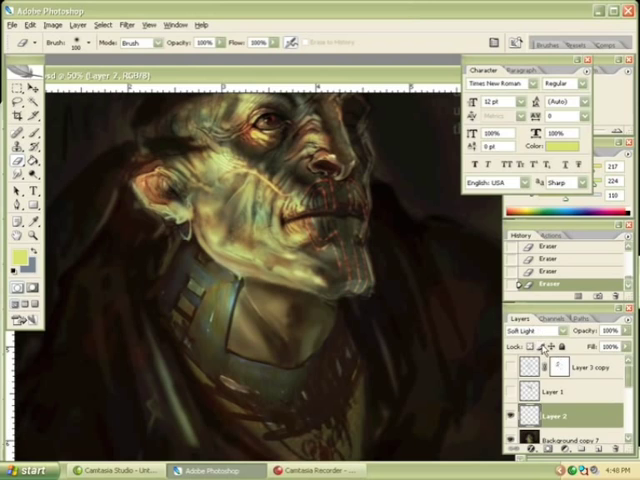
Duplicate the scribble layer, set the copy to Linear Dodge, and undo a trial move.
{"action": "left_click_drag", "start_coordinate": [552, 416], "coordinate": [597, 450]}
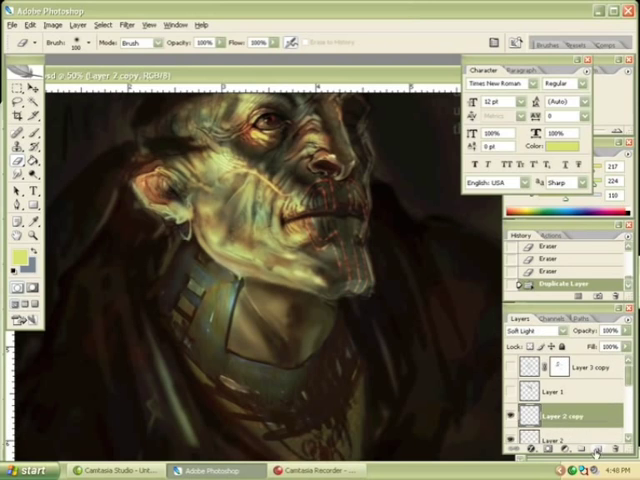
{"action": "key", "text": "v"}
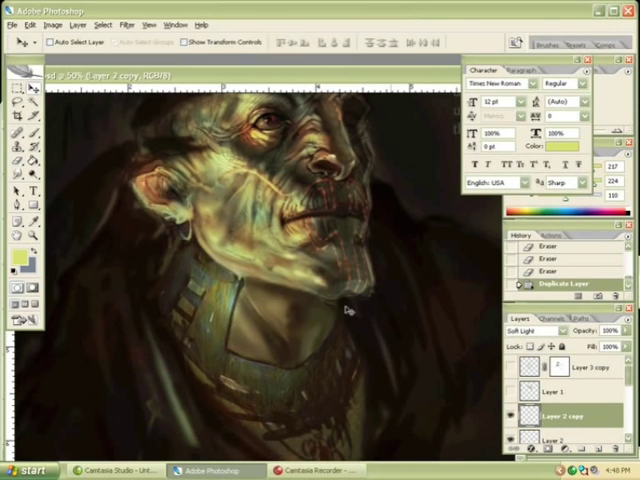
{"action": "left_click", "coordinate": [535, 330]}
{"action": "left_click", "coordinate": [537, 160]}
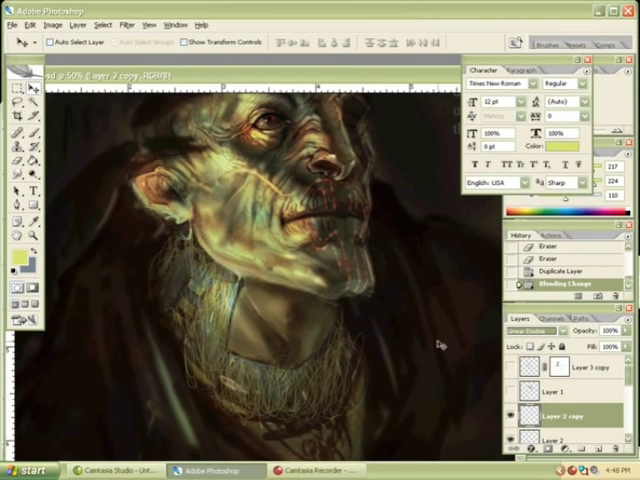
{"action": "left_click_drag", "start_coordinate": [222, 333], "coordinate": [208, 327]}
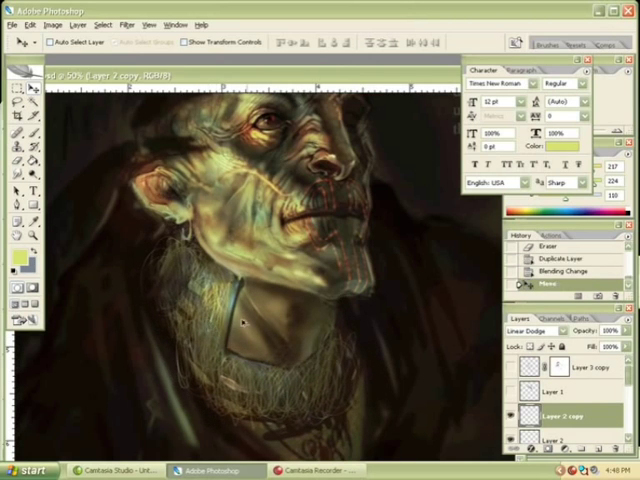
{"action": "key", "text": "ctrl+z"}
Erase lines on the copy, delete it, merge Layer 2 down, and add a new layer.
{"action": "key", "text": "e"}
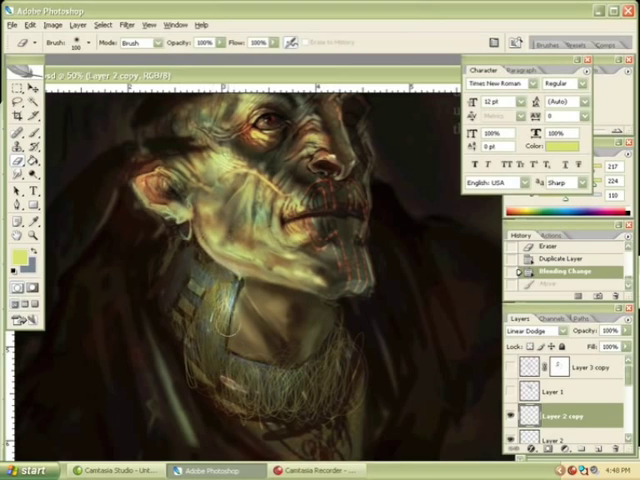
{"action": "mouse_move", "coordinate": [193, 343]}
{"action": "left_mouse_down"}
{"action": "mouse_move", "coordinate": [268, 352]}
{"action": "mouse_move", "coordinate": [331, 396]}
{"action": "left_mouse_up"}
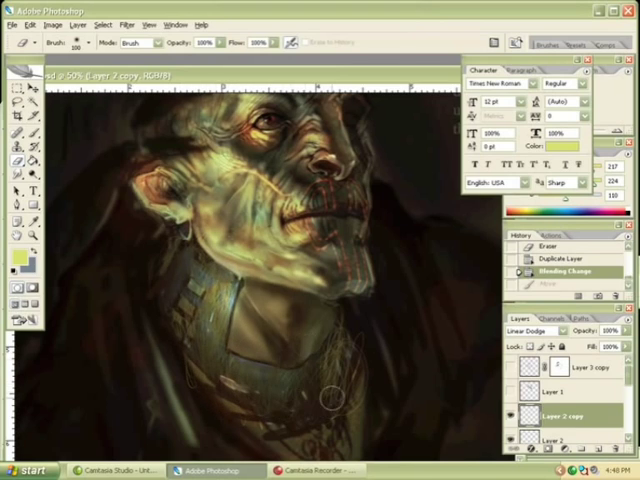
{"action": "left_click_drag", "start_coordinate": [143, 238], "coordinate": [331, 307]}
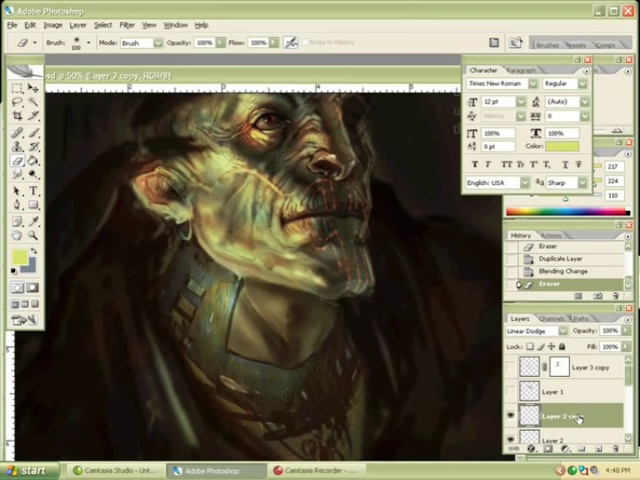
{"action": "key", "text": "Delete"}
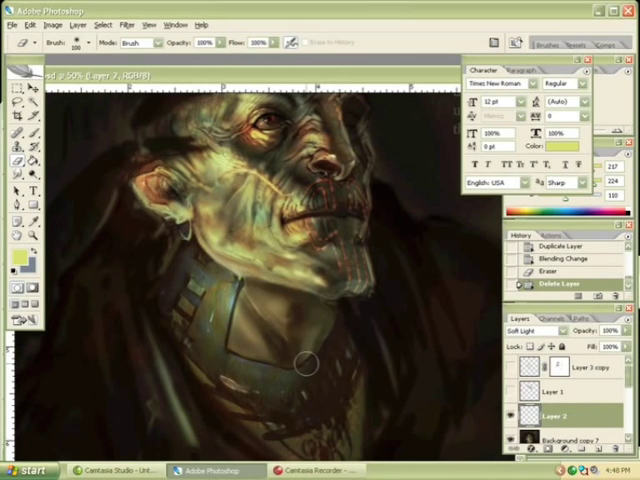
{"action": "key", "text": "b"}
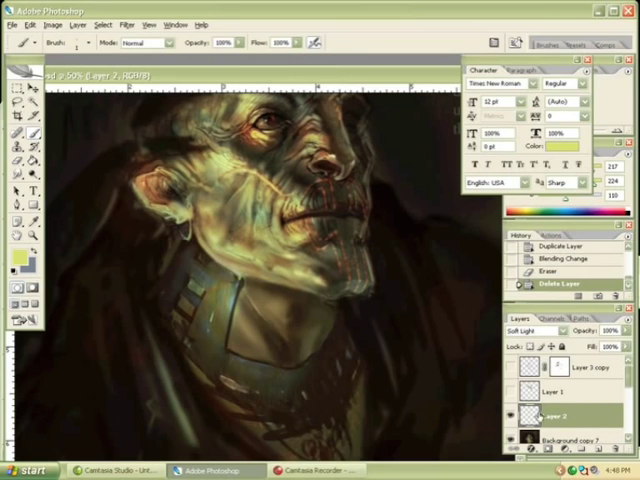
{"action": "key", "text": "ctrl+e"}
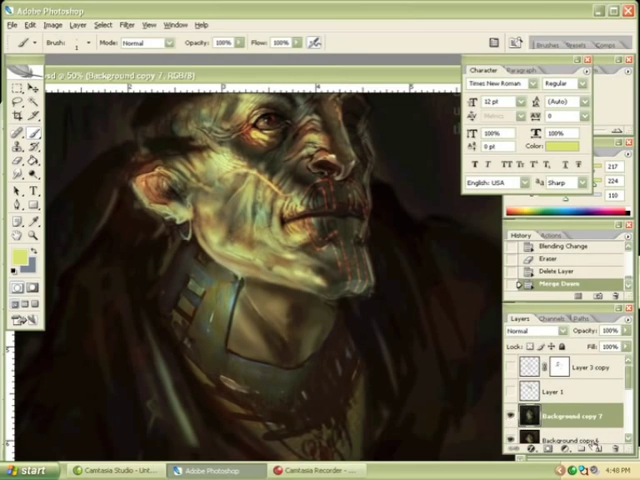
{"action": "left_click", "coordinate": [596, 447]}
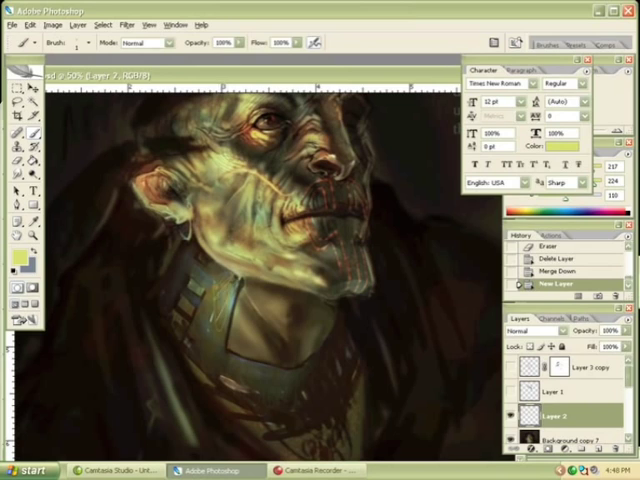
Paint thin light-yellow hatching strokes over the armour and neck, touching up near the eye.
{"action": "left_click_drag", "start_coordinate": [211, 266], "coordinate": [203, 342]}
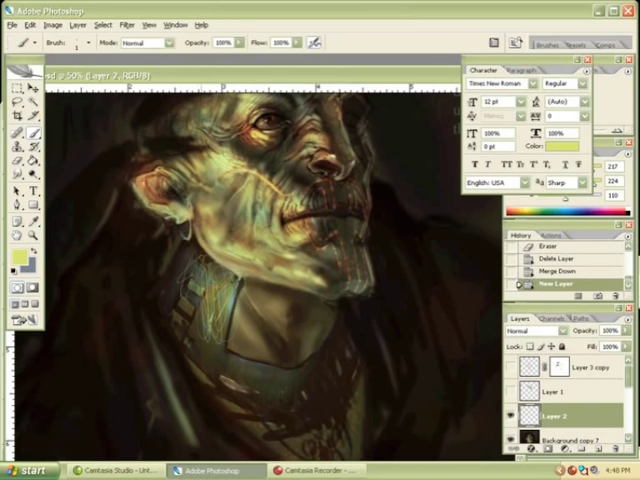
{"action": "left_click_drag", "start_coordinate": [196, 250], "coordinate": [178, 284]}
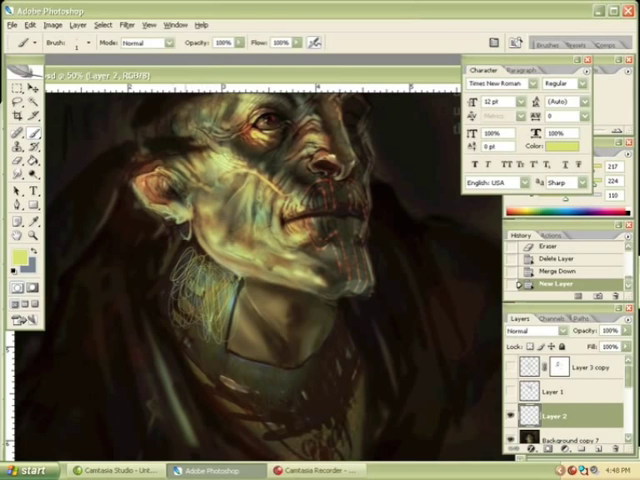
{"action": "left_click", "coordinate": [279, 138]}
Try Overlay and Hard Light blend modes for the new strokes.
{"action": "left_click", "coordinate": [537, 330]}
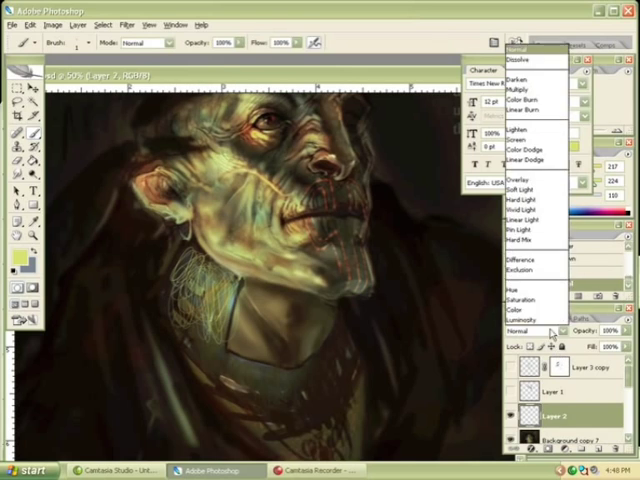
{"action": "left_click", "coordinate": [523, 181]}
{"action": "key", "text": "Down"}
{"action": "key", "text": "Down"}
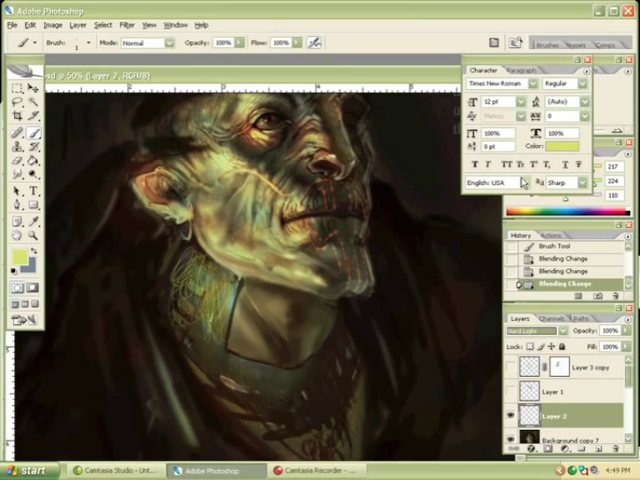
{"action": "key", "text": "Down"}
{"action": "key", "text": "Down"}
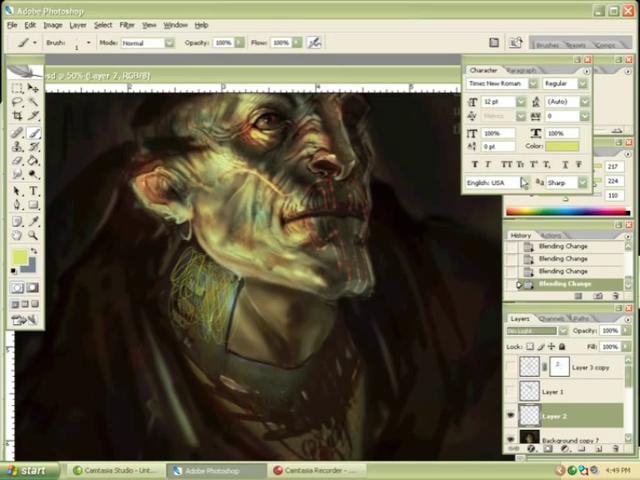
Reduce the new strokes' saturation with Hue/Saturation.
{"action": "left_click", "coordinate": [52, 24]}
{"action": "mouse_move", "coordinate": [70, 55]}
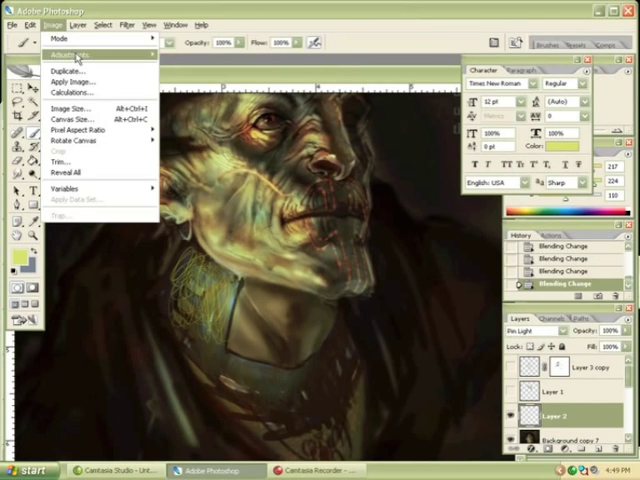
{"action": "left_click", "coordinate": [209, 137]}
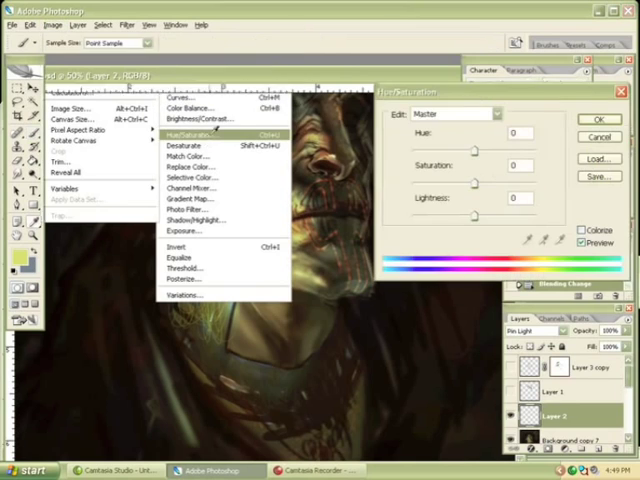
{"action": "left_click_drag", "start_coordinate": [474, 184], "coordinate": [441, 188]}
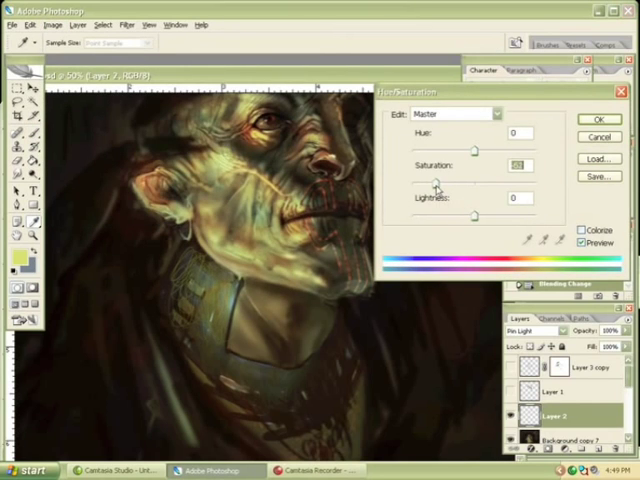
{"action": "left_click", "coordinate": [599, 119]}
Set Layer 2's blend mode to Color Dodge after cycling through light blends.
{"action": "left_click", "coordinate": [555, 331]}
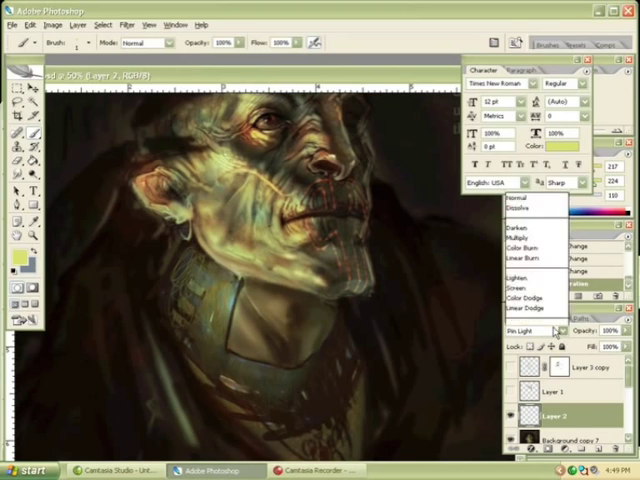
{"action": "left_click", "coordinate": [580, 211]}
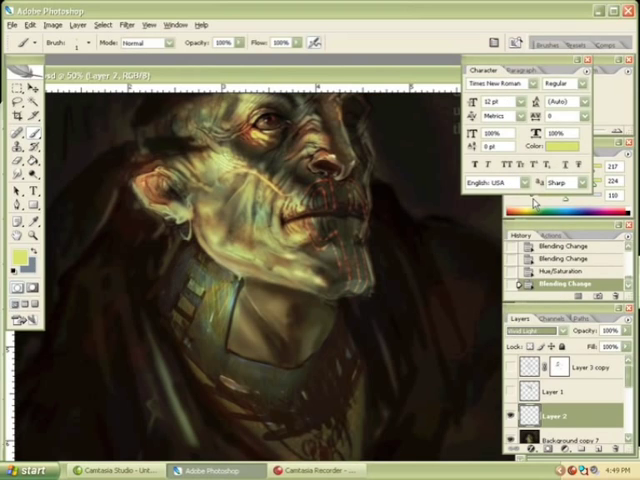
{"action": "key", "text": "Up"}
{"action": "key", "text": "Up"}
{"action": "key", "text": "Up"}
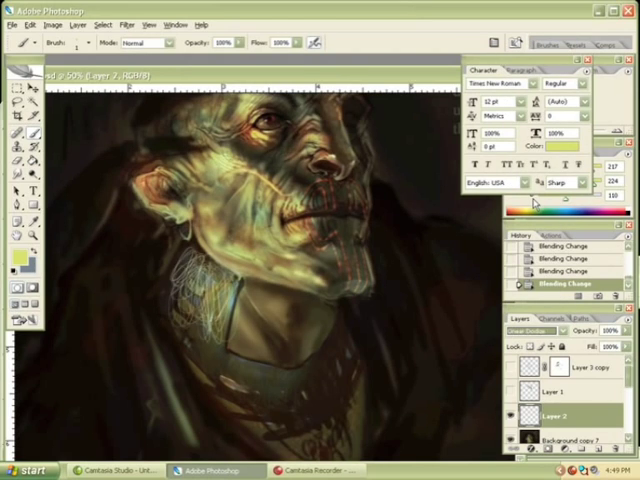
{"action": "key", "text": "Up"}
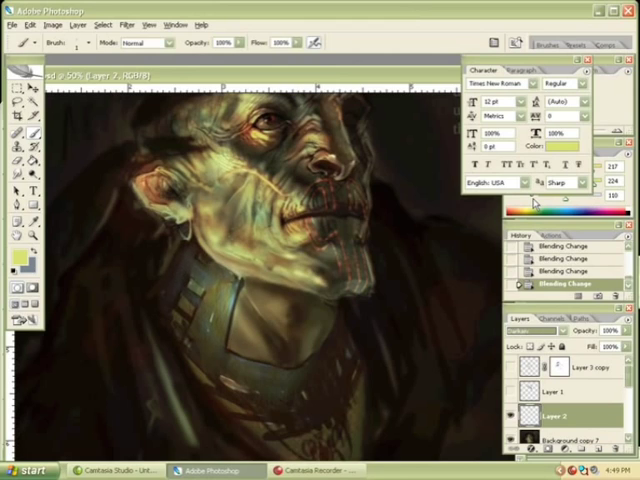
{"action": "key", "text": "Down"}
{"action": "key", "text": "Down"}
{"action": "key", "text": "Down"}
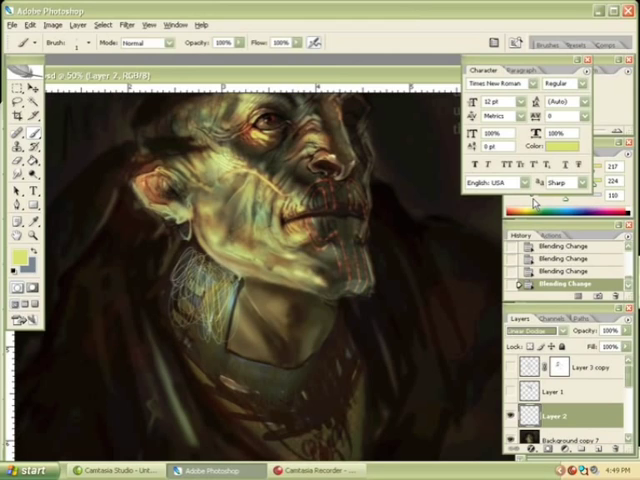
Erase the stray yellow hatching on the neck's left side.
{"action": "key", "text": "e"}
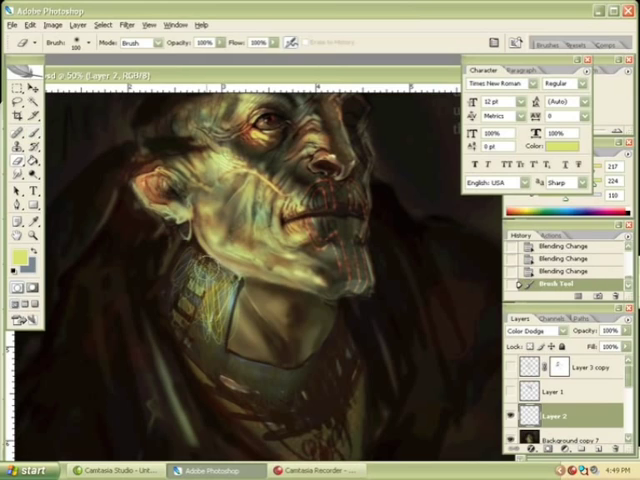
{"action": "mouse_move", "coordinate": [179, 264]}
{"action": "left_mouse_down"}
{"action": "mouse_move", "coordinate": [200, 300]}
{"action": "mouse_move", "coordinate": [196, 317]}
{"action": "left_mouse_up"}
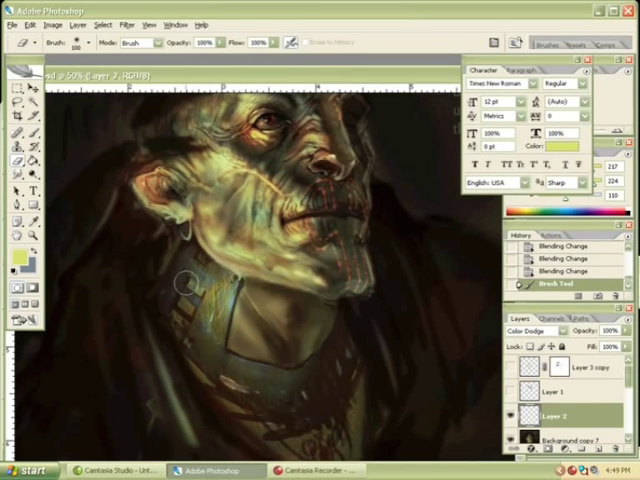
{"action": "mouse_move", "coordinate": [186, 281]}
{"action": "left_mouse_down"}
{"action": "mouse_move", "coordinate": [222, 332]}
{"action": "mouse_move", "coordinate": [196, 281]}
{"action": "left_mouse_up"}
Zoom in around the neck and merge the hatching layer down.
{"action": "left_click", "coordinate": [33, 236]}
{"action": "left_click_drag", "start_coordinate": [32, 133], "coordinate": [447, 442]}
{"action": "left_click", "coordinate": [228, 306], "text": "alt"}
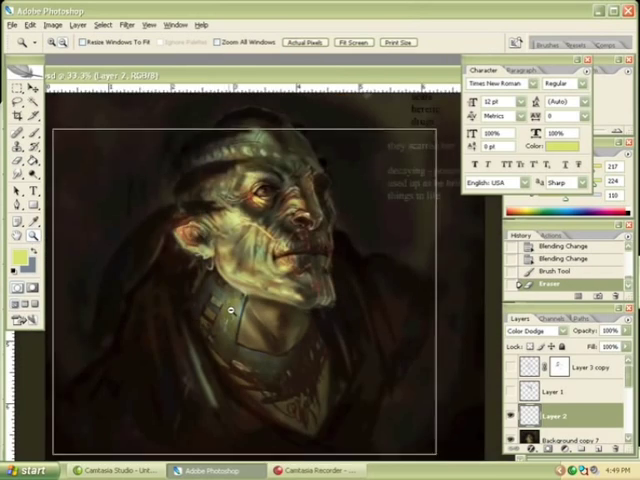
{"action": "left_click", "coordinate": [230, 309], "text": "alt"}
{"action": "left_click", "coordinate": [270, 312]}
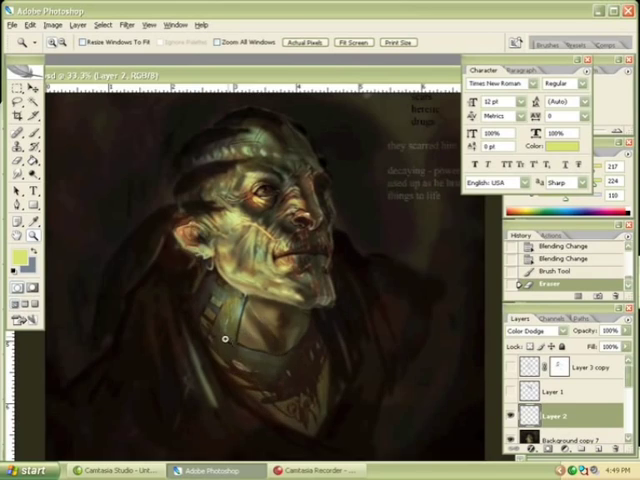
{"action": "left_click", "coordinate": [224, 339]}
{"action": "left_click", "coordinate": [278, 318], "text": "alt"}
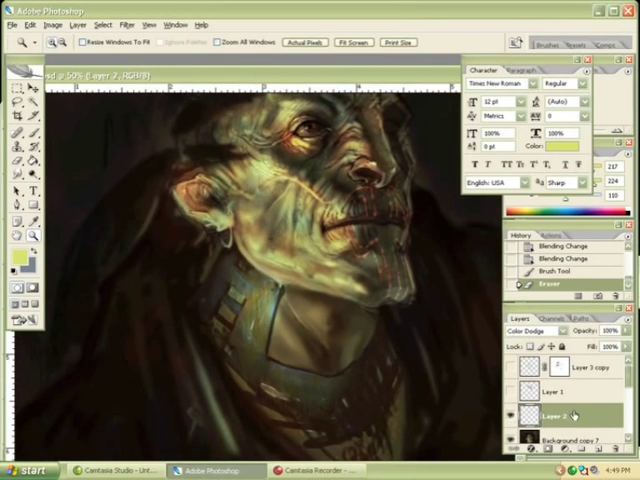
{"action": "key", "text": "ctrl+e"}
Add a new empty layer and zoom closer on the neck.
{"action": "left_click", "coordinate": [598, 449]}
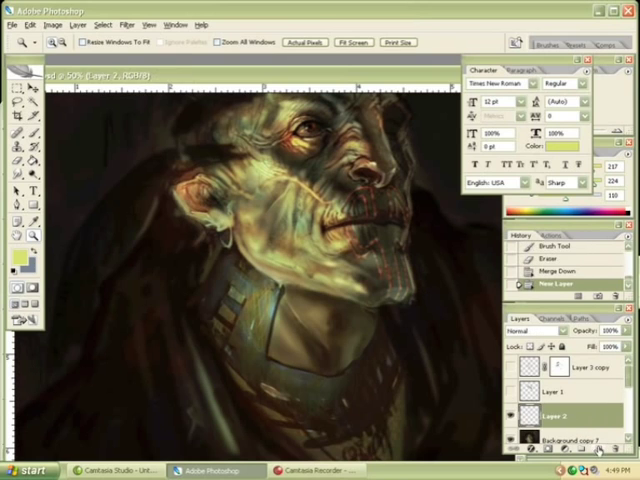
{"action": "left_click", "coordinate": [262, 320]}
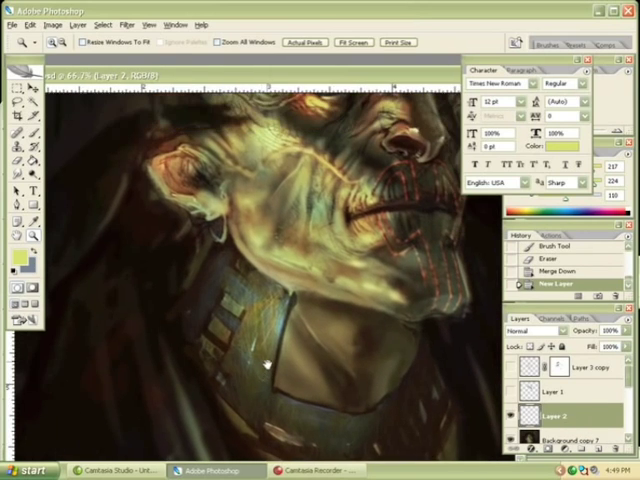
{"action": "key", "text": "b"}
Sample a grey-green from the painting and lighten it to a pale blue-grey.
{"action": "key", "text": "i"}
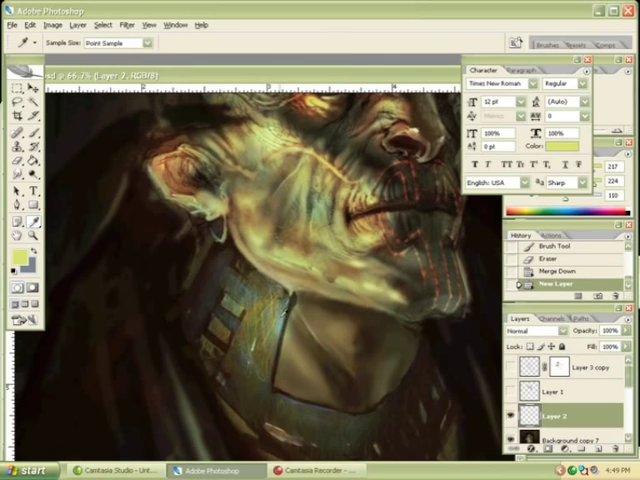
{"action": "left_click", "coordinate": [288, 304]}
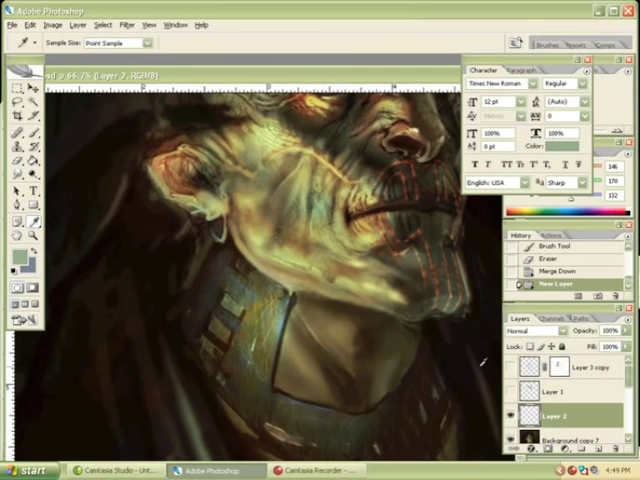
{"action": "left_click", "coordinate": [20, 257]}
{"action": "left_click", "coordinate": [209, 197]}
{"action": "left_click", "coordinate": [438, 162]}
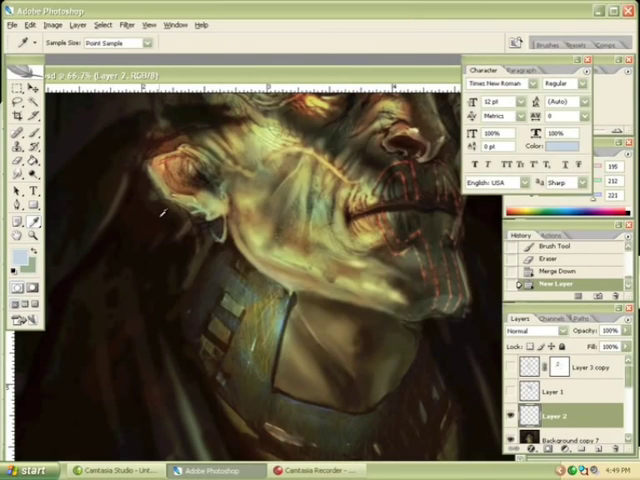
Zoom out to fit the painting and make Background copy 7 the active layer.
{"action": "key", "text": "z"}
{"action": "left_click", "coordinate": [266, 311], "text": "alt"}
{"action": "left_click", "coordinate": [286, 315], "text": "alt"}
{"action": "left_click", "coordinate": [322, 331], "text": "alt"}
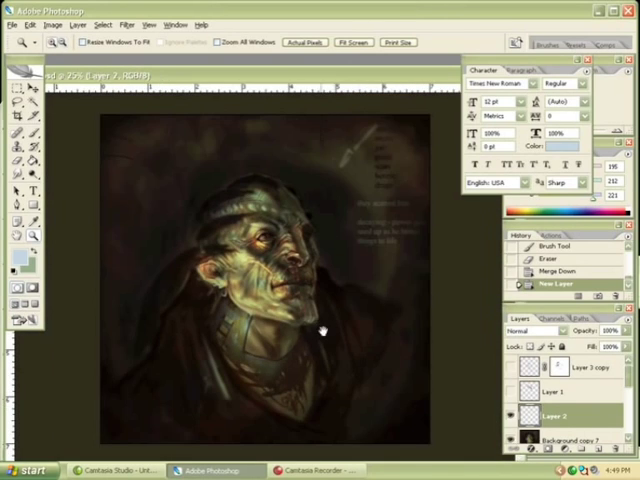
{"action": "key", "text": "b"}
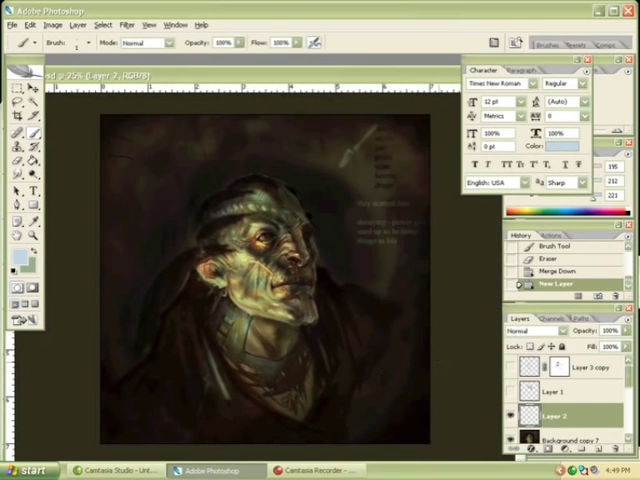
{"action": "left_click", "coordinate": [575, 439]}
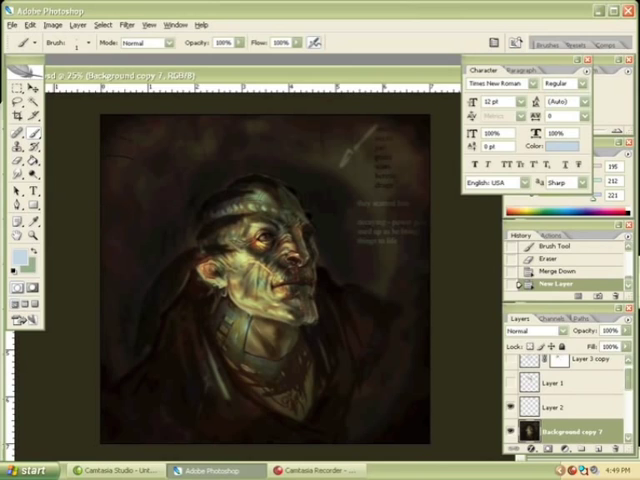
Select the Sponge tool in Desaturate mode with 25% flow and size 200.
{"action": "left_click", "coordinate": [17, 174]}
{"action": "left_click", "coordinate": [17, 160]}
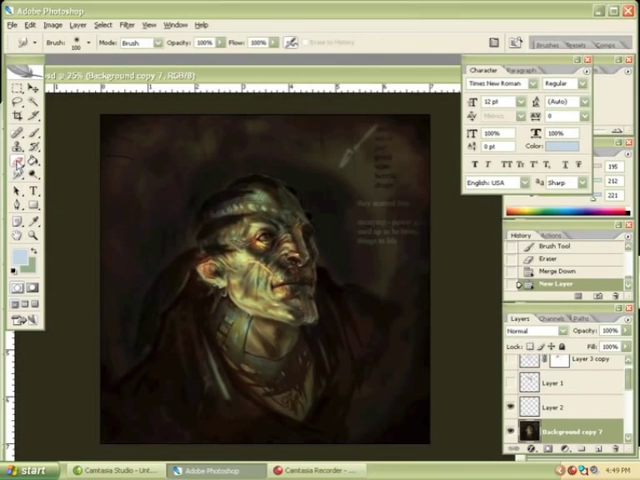
{"action": "left_click", "coordinate": [17, 190]}
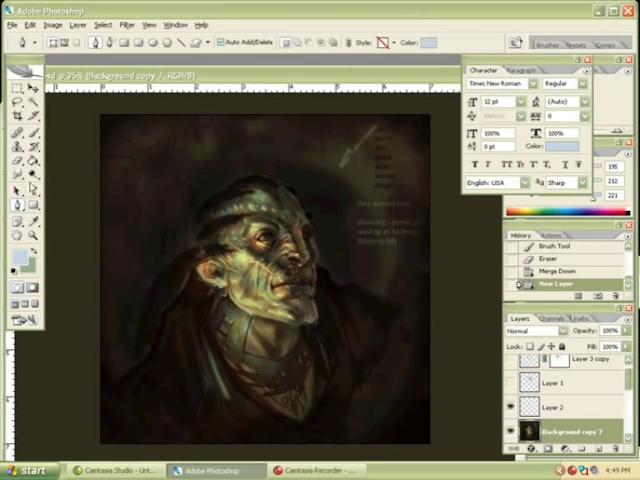
{"action": "left_click", "coordinate": [33, 174]}
{"action": "left_click", "coordinate": [80, 197]}
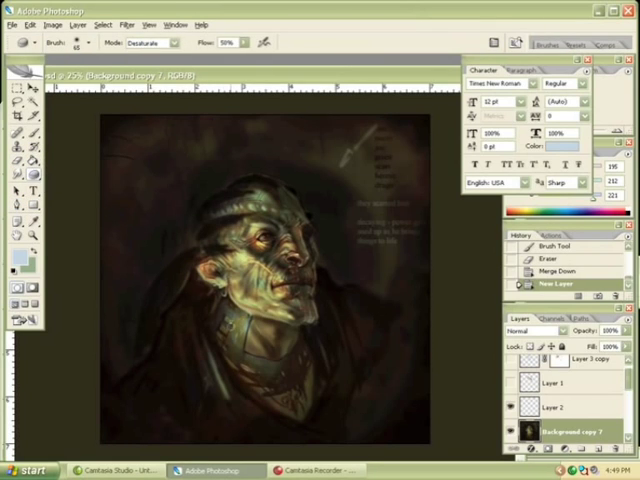
{"action": "key", "text": "bracketright"}
{"action": "key", "text": "bracketright"}
{"action": "key", "text": "bracketright"}
{"action": "left_click", "coordinate": [243, 43]}
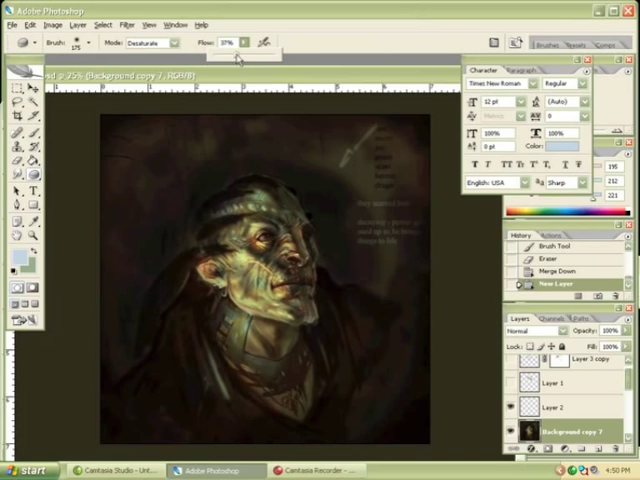
{"action": "key", "text": "bracketright"}
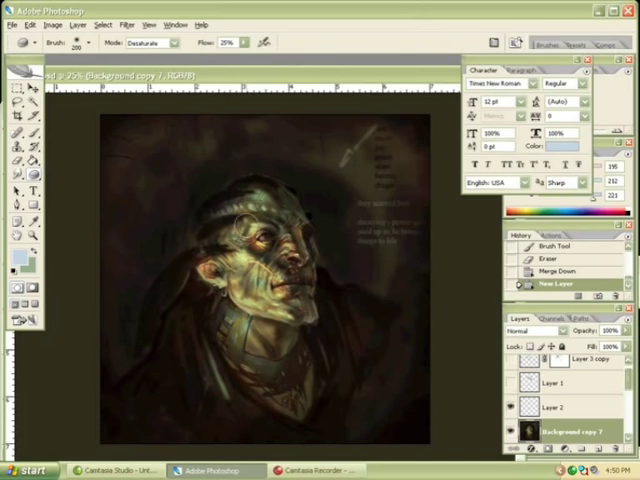
Desaturate the neck and chest with sponge strokes, undoing one stroke.
{"action": "left_click_drag", "start_coordinate": [232, 328], "coordinate": [255, 348]}
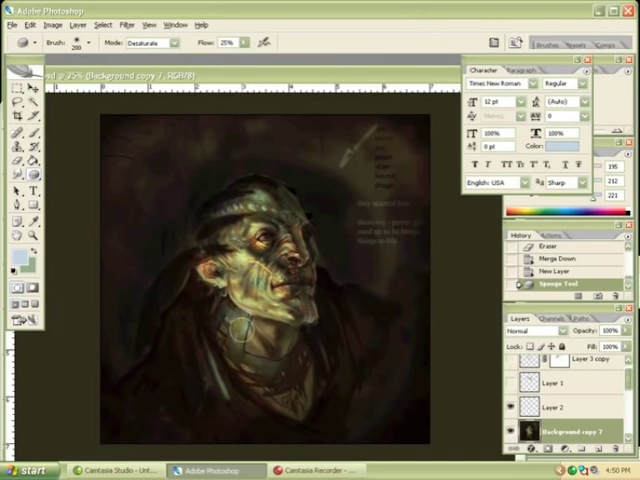
{"action": "left_click_drag", "start_coordinate": [250, 372], "coordinate": [269, 396]}
{"action": "key", "text": "ctrl+z"}
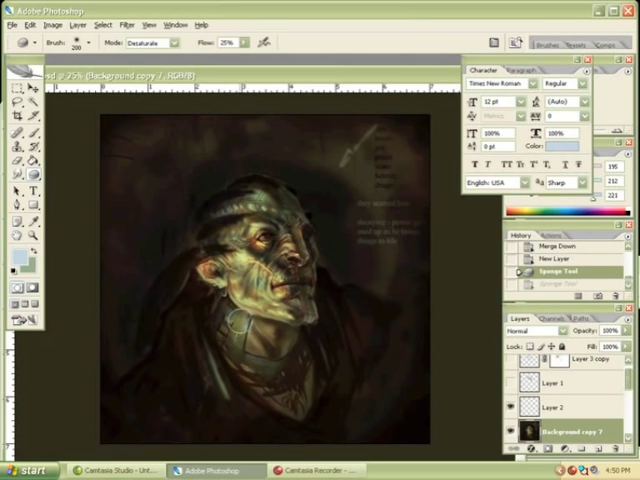
{"action": "mouse_move", "coordinate": [242, 362]}
{"action": "left_mouse_down"}
{"action": "mouse_move", "coordinate": [259, 373]}
{"action": "mouse_move", "coordinate": [250, 360]}
{"action": "left_mouse_up"}
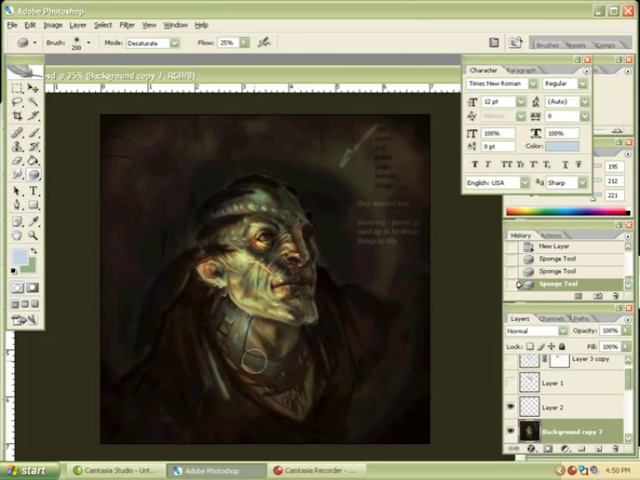
{"action": "left_click_drag", "start_coordinate": [290, 372], "coordinate": [278, 366]}
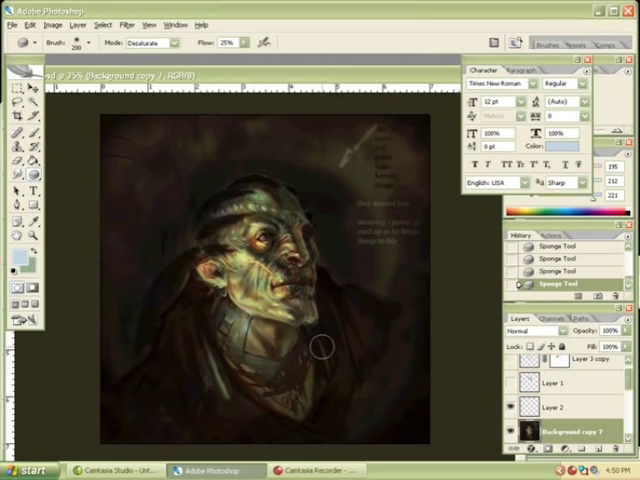
Zoom to frame the neck and collar.
{"action": "left_click", "coordinate": [33, 235]}
{"action": "left_click", "coordinate": [251, 333], "text": "alt"}
{"action": "left_click", "coordinate": [250, 330]}
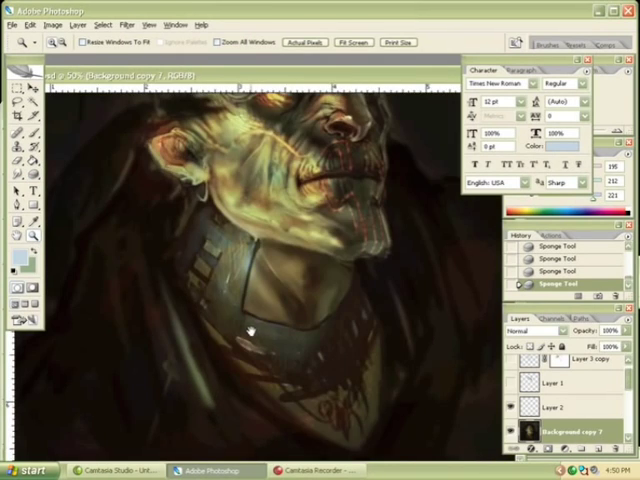
{"action": "key", "text": "b"}
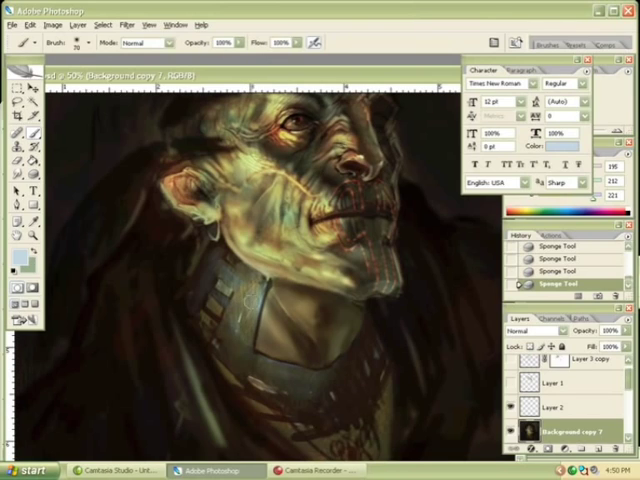
{"action": "key", "text": "o"}
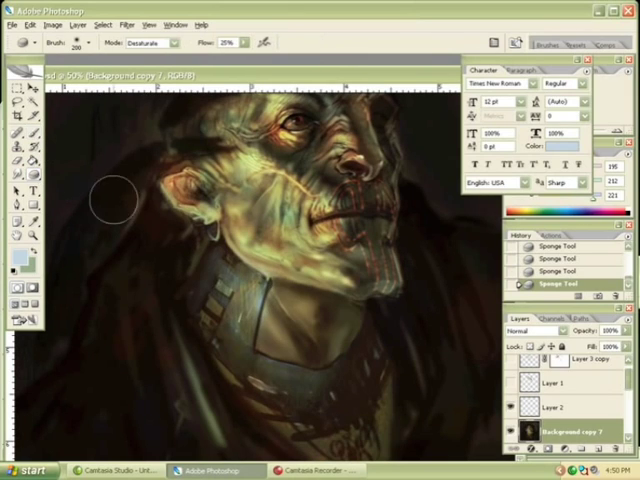
Desaturate the collar and zoom out to the whole painting.
{"action": "left_click_drag", "start_coordinate": [250, 293], "coordinate": [240, 352]}
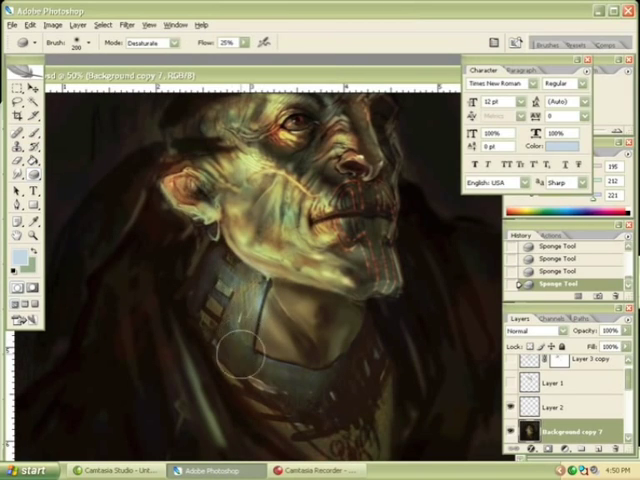
{"action": "key", "text": "z"}
{"action": "left_click", "coordinate": [270, 308], "text": "alt"}
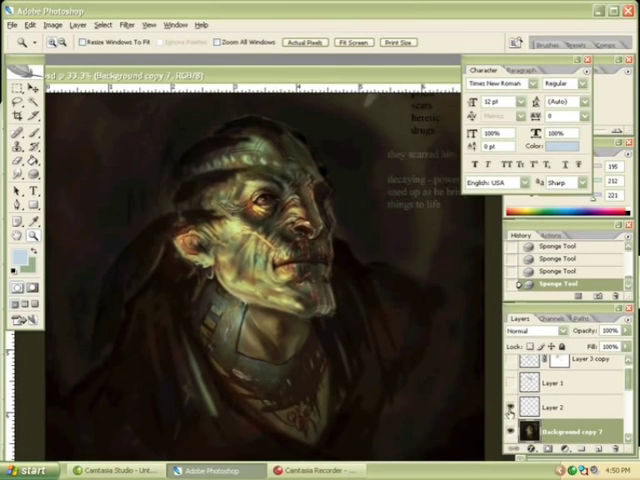
Paint green strokes on Layer 2 and set it to Color Dodge.
{"action": "left_click", "coordinate": [566, 410]}
{"action": "key", "text": "b"}
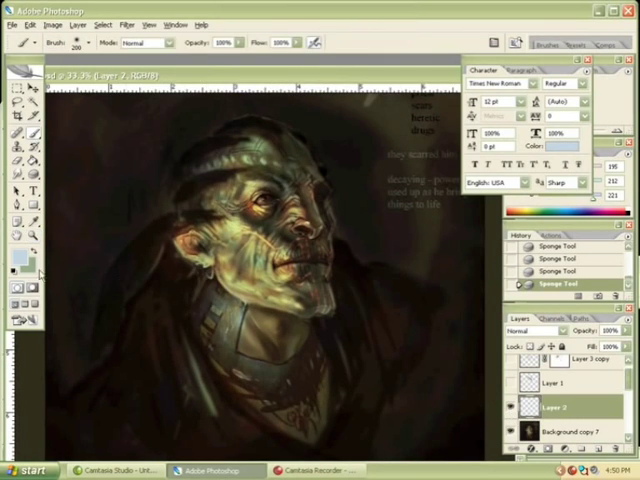
{"action": "left_click", "coordinate": [230, 312], "text": "alt"}
{"action": "left_click_drag", "start_coordinate": [110, 150], "coordinate": [118, 160]}
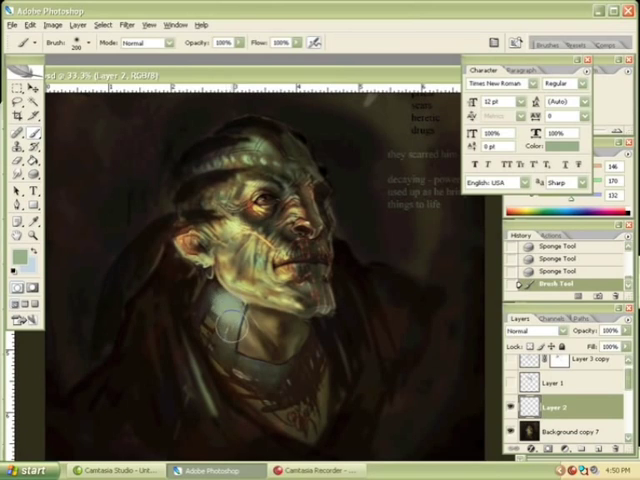
{"action": "left_click_drag", "start_coordinate": [340, 290], "coordinate": [357, 303]}
{"action": "left_click", "coordinate": [535, 330]}
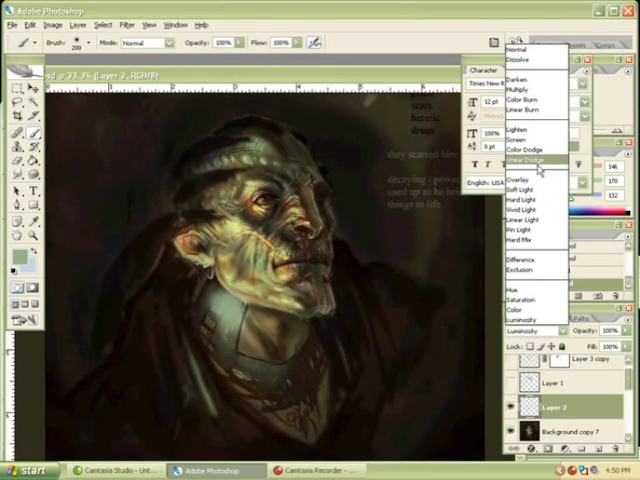
{"action": "left_click", "coordinate": [540, 149]}
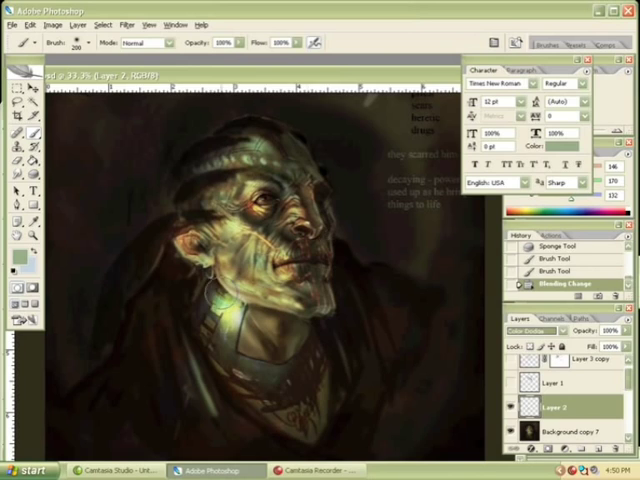
Paint a vertical glowing streak down the creature's chest.
{"action": "left_click", "coordinate": [222, 305]}
{"action": "left_click", "coordinate": [222, 305]}
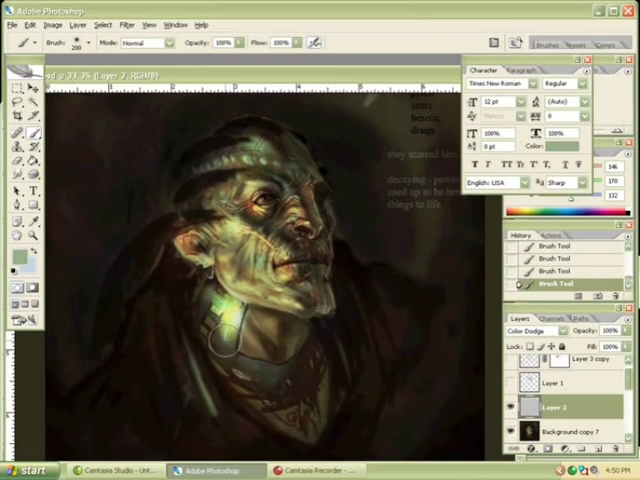
{"action": "left_click_drag", "start_coordinate": [222, 305], "coordinate": [249, 366]}
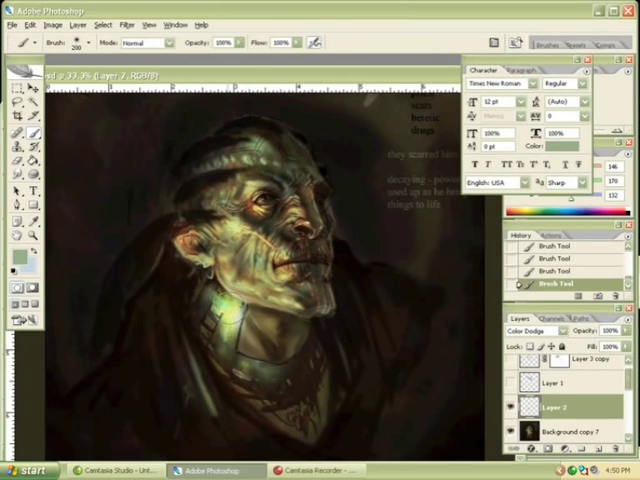
Erase part of the chest glow.
{"action": "key", "text": "e"}
{"action": "left_click", "coordinate": [212, 310]}
{"action": "left_click", "coordinate": [224, 302]}
{"action": "left_click", "coordinate": [228, 306]}
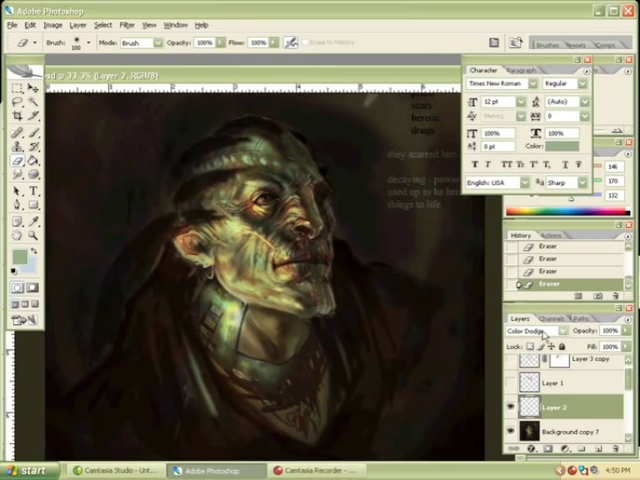
Lower Layer 2's opacity to about 58% and erase a little more glow.
{"action": "left_click", "coordinate": [624, 333]}
{"action": "left_click_drag", "start_coordinate": [607, 346], "coordinate": [597, 347]}
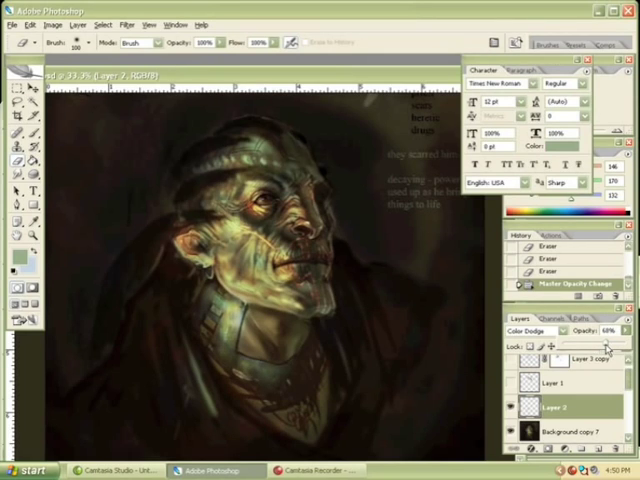
{"action": "left_click", "coordinate": [338, 381]}
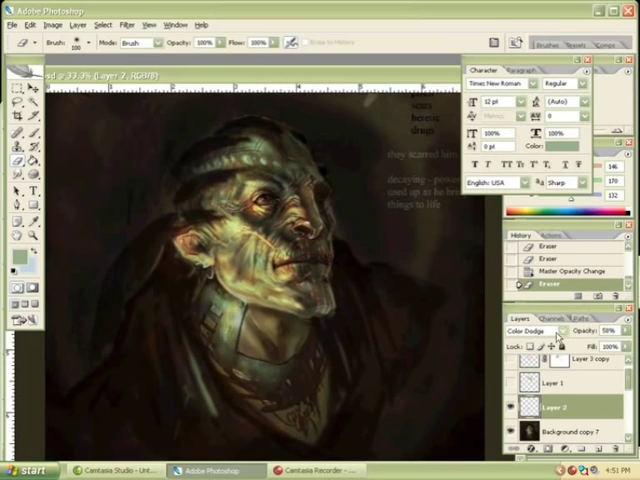
Cycle Layer 2 through blend modes, including Color Burn, ending on Screen.
{"action": "left_click", "coordinate": [558, 332]}
{"action": "left_click", "coordinate": [534, 153]}
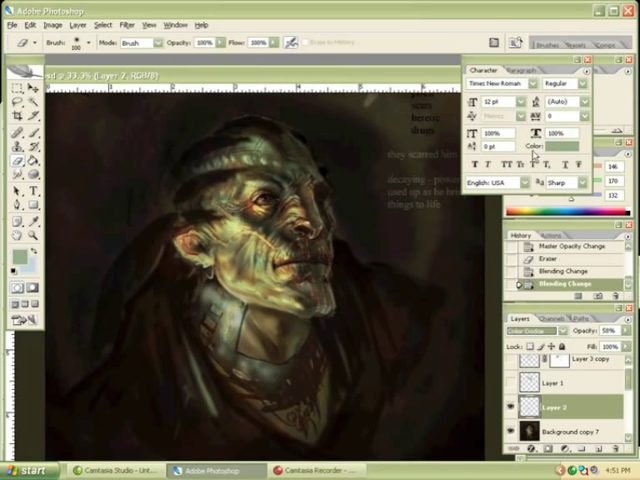
{"action": "key", "text": "Up"}
{"action": "key", "text": "Up"}
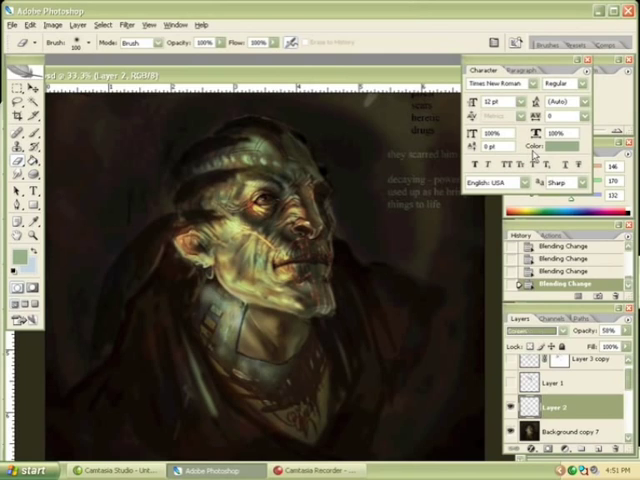
{"action": "key", "text": "Up"}
{"action": "key", "text": "Up"}
{"action": "key", "text": "Up"}
{"action": "key", "text": "Down"}
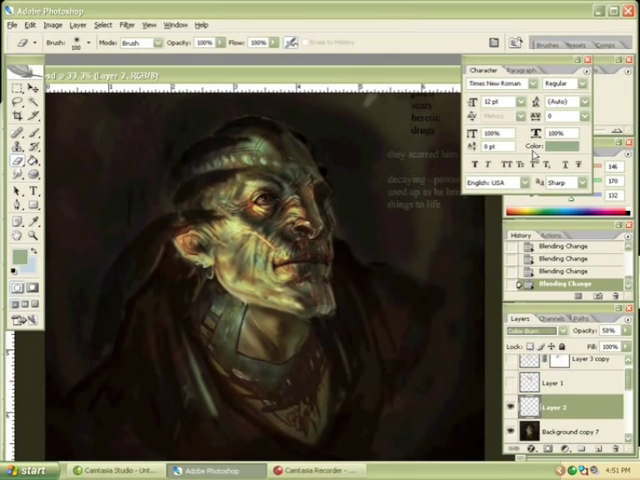
{"action": "key", "text": "Up"}
{"action": "key", "text": "Up"}
{"action": "key", "text": "Up"}
{"action": "key", "text": "Down"}
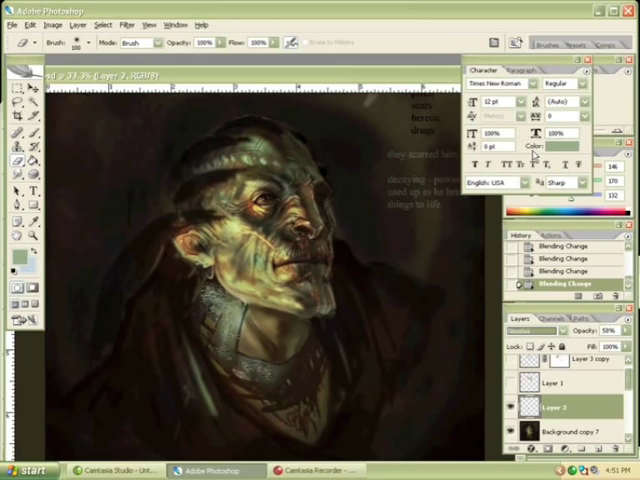
{"action": "key", "text": "Down"}
{"action": "key", "text": "Down"}
{"action": "key", "text": "Down"}
{"action": "key", "text": "Down"}
{"action": "key", "text": "Down"}
{"action": "key", "text": "Down"}
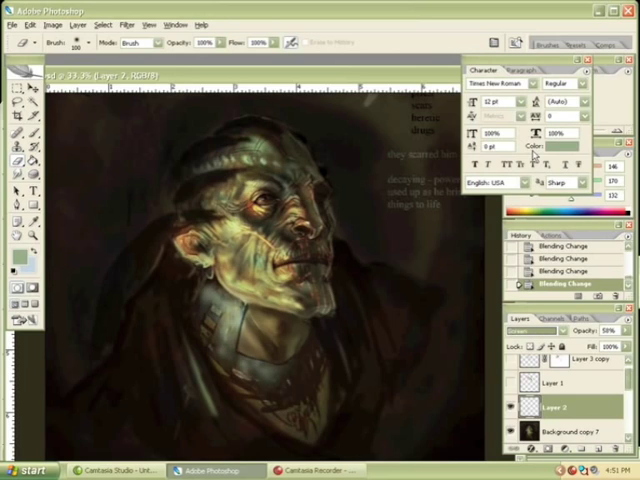
{"action": "key", "text": "Down"}
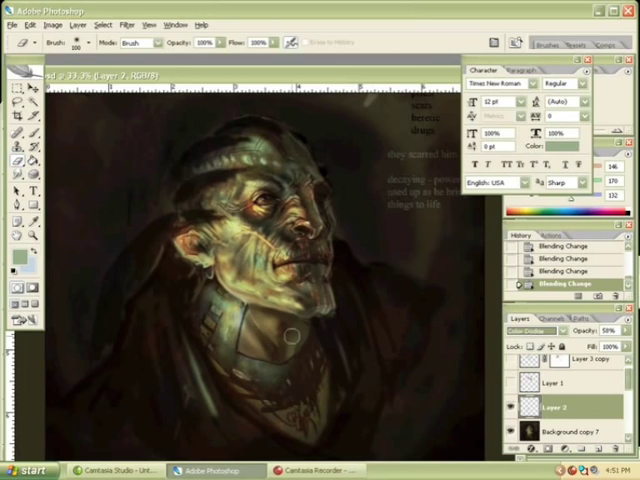
Erase glow near the neck and add light strokes with a smaller brush.
{"action": "left_click_drag", "start_coordinate": [210, 317], "coordinate": [204, 302]}
{"action": "left_click", "coordinate": [204, 302]}
{"action": "key", "text": "b"}
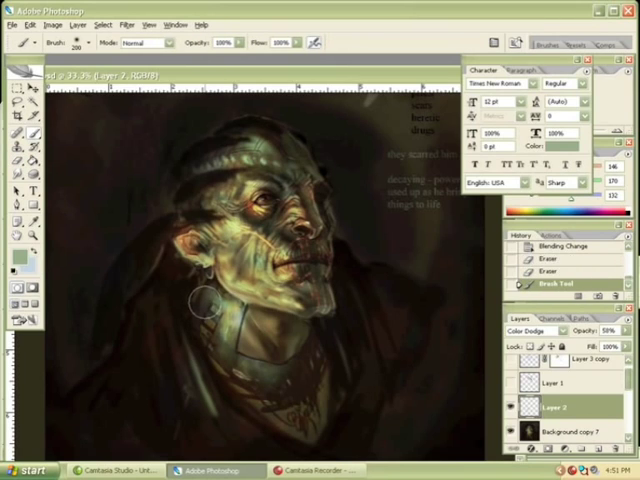
{"action": "left_click", "coordinate": [200, 300]}
{"action": "key", "text": "bracketleft"}
{"action": "key", "text": "bracketleft"}
{"action": "key", "text": "bracketleft"}
{"action": "left_click", "coordinate": [204, 304]}
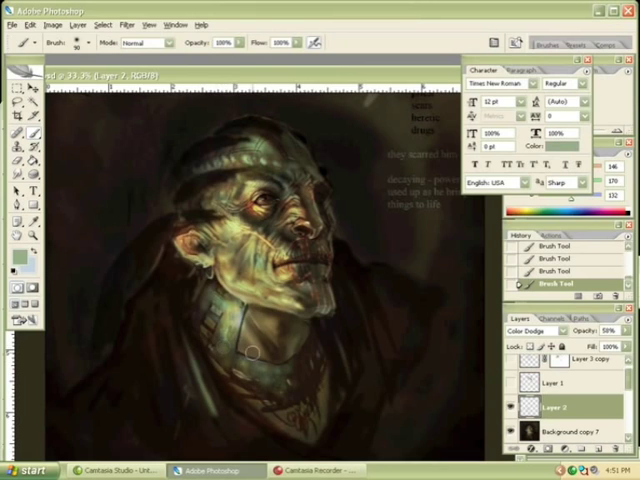
Erase excess glow from the neck and zoom in on the collar to 66.7%.
{"action": "key", "text": "e"}
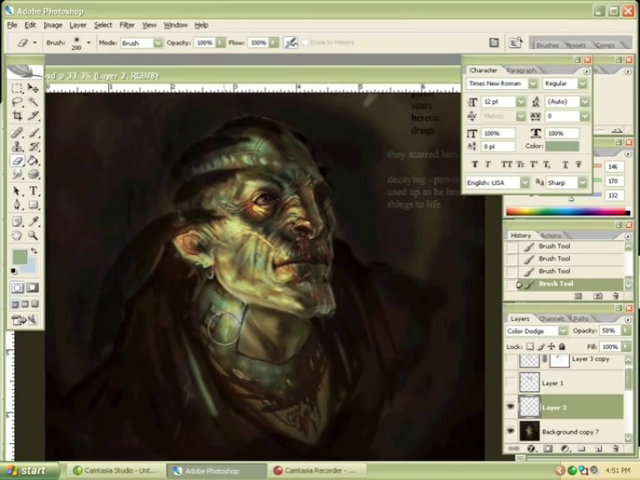
{"action": "key", "text": "bracketright"}
{"action": "mouse_move", "coordinate": [226, 336]}
{"action": "left_mouse_down"}
{"action": "mouse_move", "coordinate": [240, 320]}
{"action": "mouse_move", "coordinate": [232, 334]}
{"action": "left_mouse_up"}
{"action": "left_click_drag", "start_coordinate": [230, 336], "coordinate": [225, 350]}
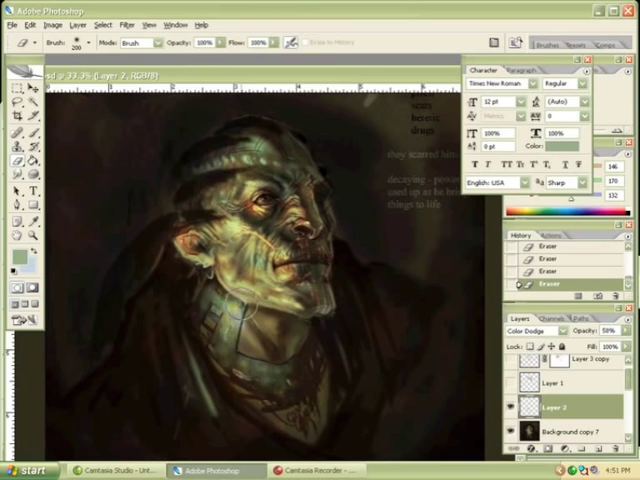
{"action": "key", "text": "bracketleft"}
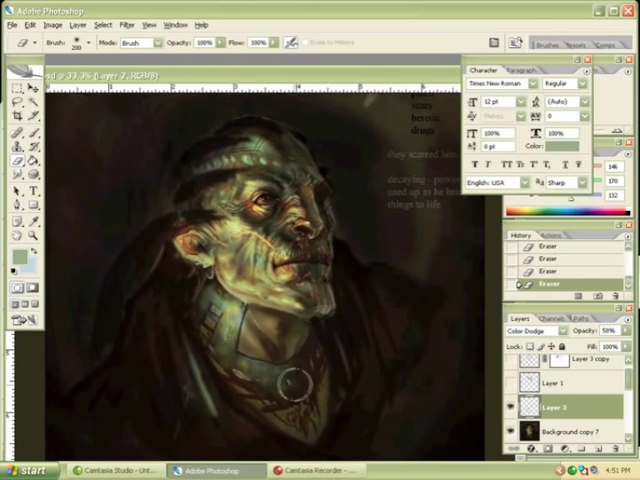
{"action": "key", "text": "bracketleft"}
{"action": "key", "text": "bracketleft"}
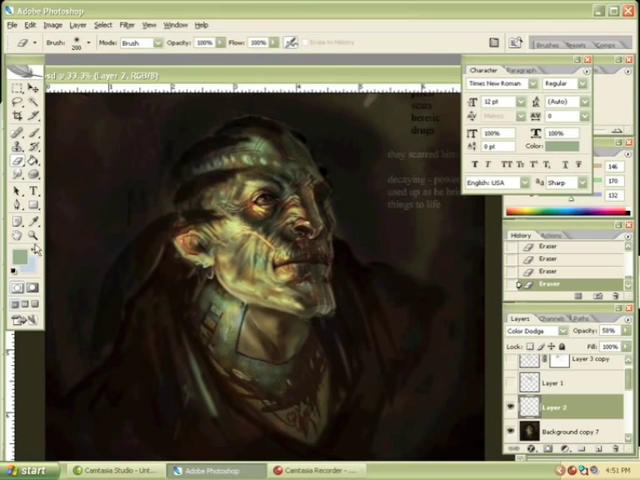
{"action": "key", "text": "z"}
{"action": "left_click", "coordinate": [219, 293]}
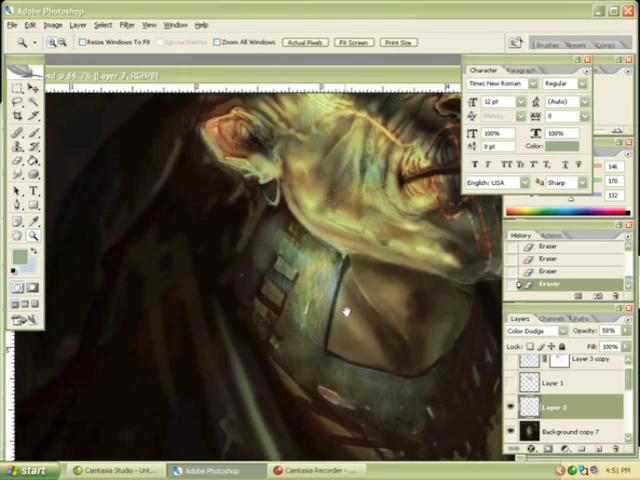
Show the glow layer, add Layer 3, and paint dark green armour detail.
{"action": "left_click", "coordinate": [509, 407]}
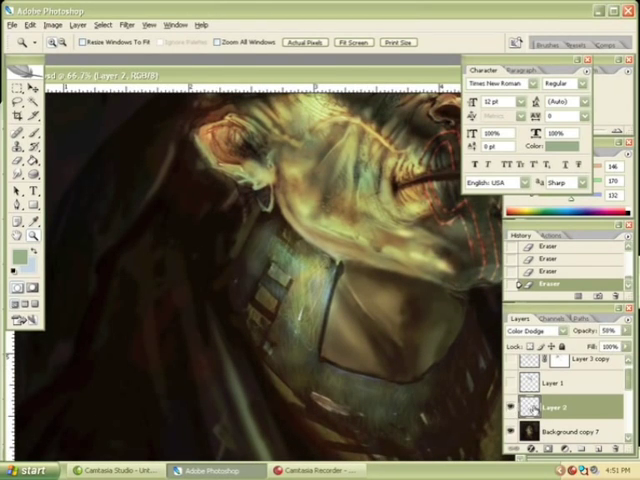
{"action": "left_click", "coordinate": [600, 452]}
{"action": "key", "text": "i"}
{"action": "left_click", "coordinate": [150, 147]}
{"action": "key", "text": "b"}
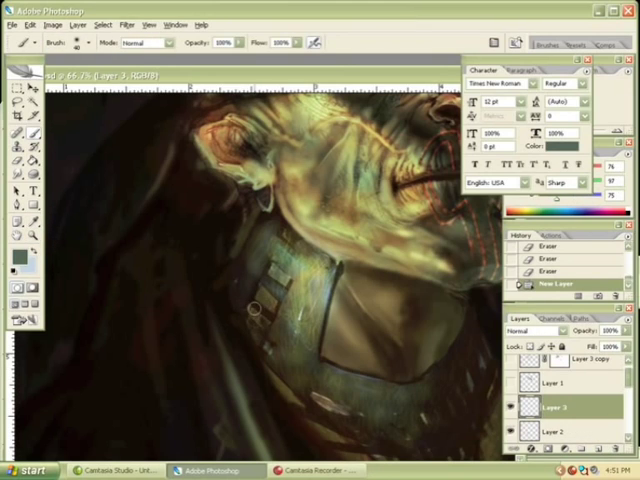
{"action": "left_click_drag", "start_coordinate": [252, 304], "coordinate": [266, 324]}
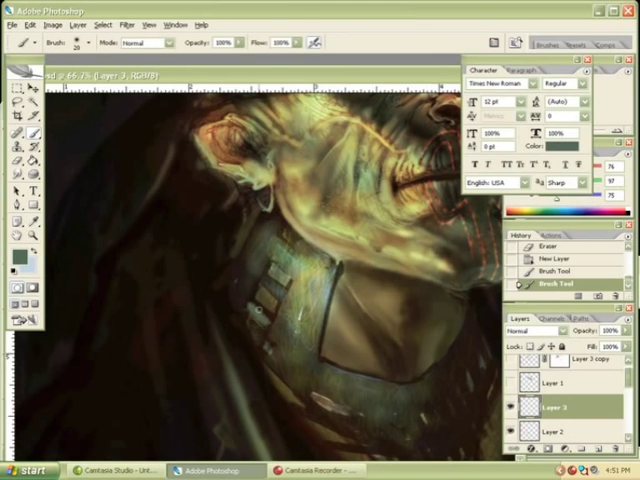
Paint small near-black strokes on the collar with a smaller brush.
{"action": "key", "text": "i"}
{"action": "left_click", "coordinate": [130, 156]}
{"action": "key", "text": "b"}
{"action": "left_click", "coordinate": [546, 45]}
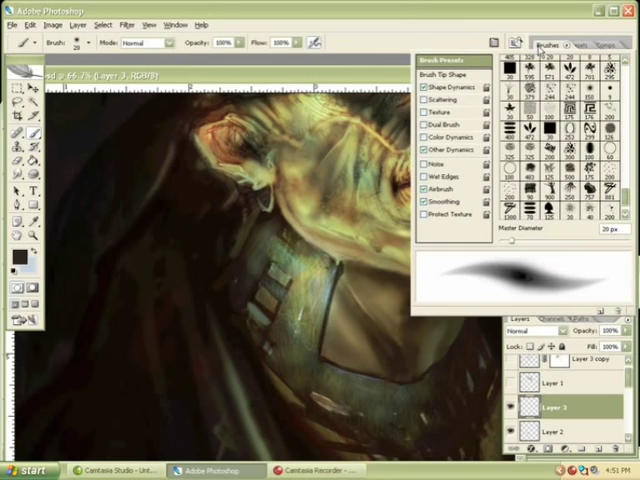
{"action": "key", "text": "bracketleft"}
{"action": "key", "text": "bracketleft"}
{"action": "left_click", "coordinate": [262, 92]}
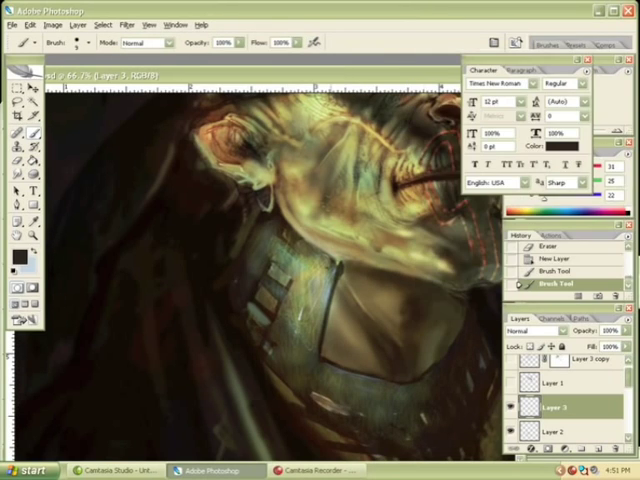
{"action": "left_click_drag", "start_coordinate": [252, 312], "coordinate": [249, 304]}
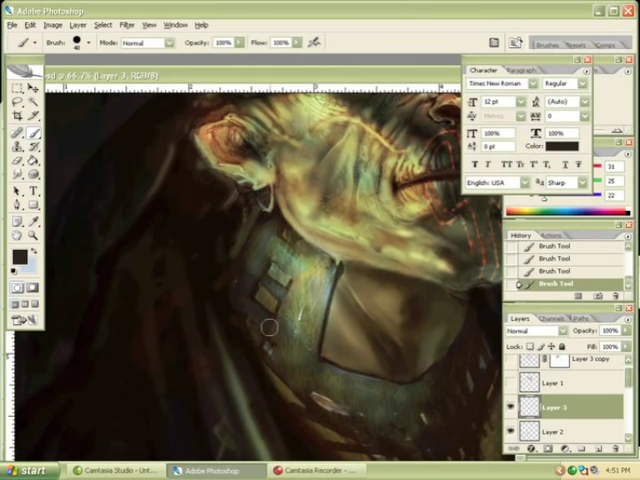
{"action": "left_click", "coordinate": [256, 287], "text": "alt"}
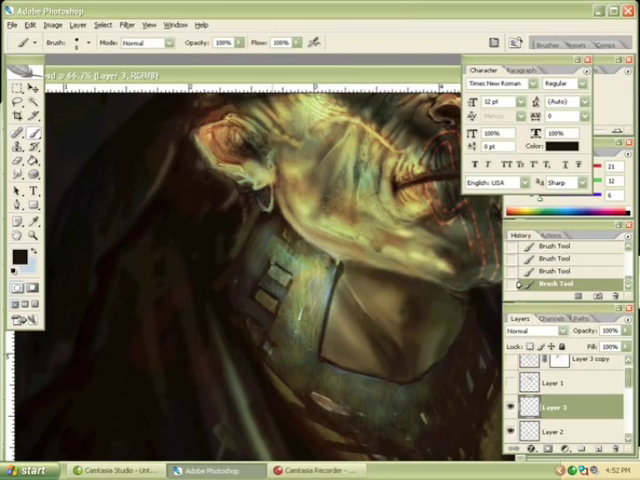
Set the paint colour to light cyan, undo the last two strokes, and add Layer 4.
{"action": "key", "text": "alt"}
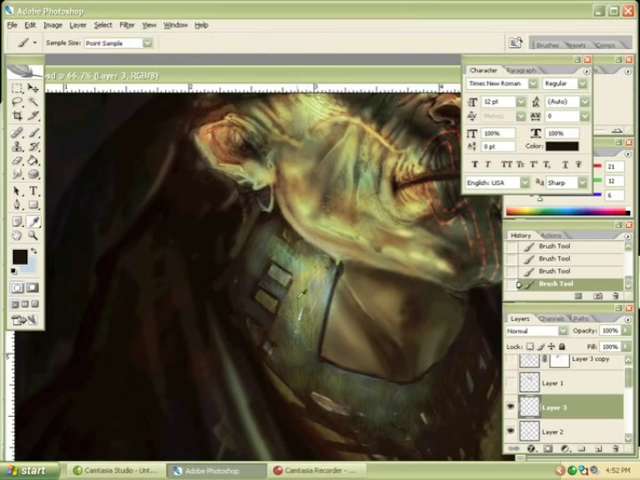
{"action": "left_click", "coordinate": [284, 236], "text": "alt"}
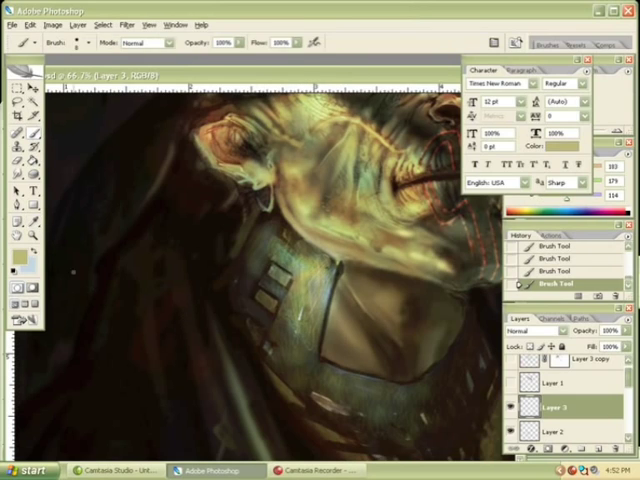
{"action": "left_click", "coordinate": [34, 251]}
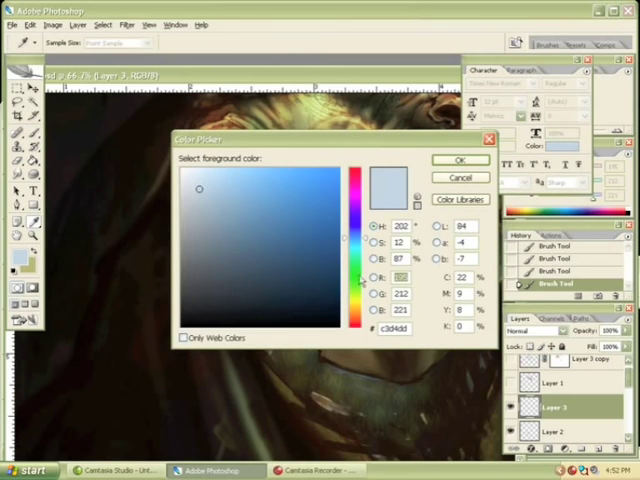
{"action": "left_click_drag", "start_coordinate": [368, 243], "coordinate": [369, 246]}
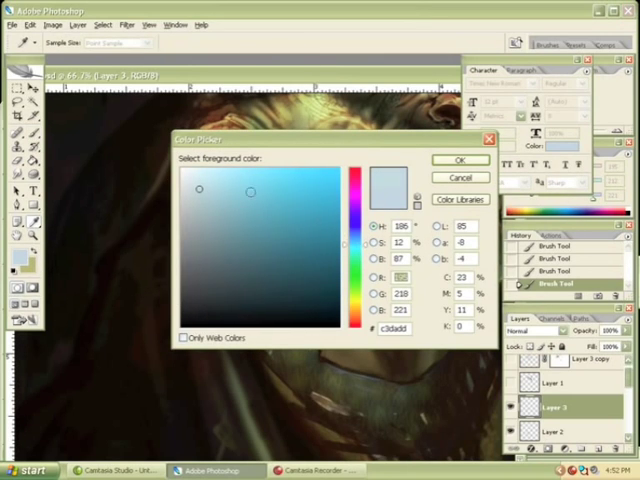
{"action": "left_click", "coordinate": [217, 180]}
{"action": "left_click", "coordinate": [452, 162]}
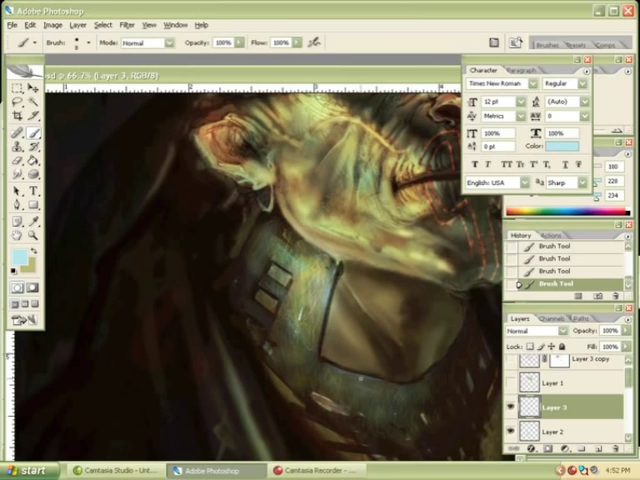
{"action": "key", "text": "ctrl+alt+z"}
{"action": "key", "text": "ctrl+alt+z"}
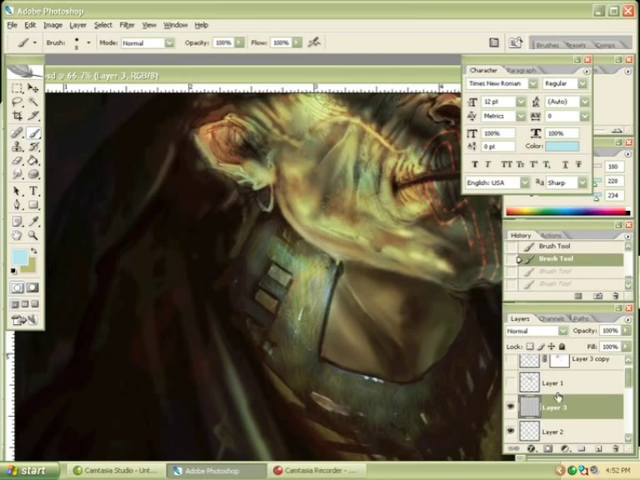
{"action": "left_click", "coordinate": [597, 448]}
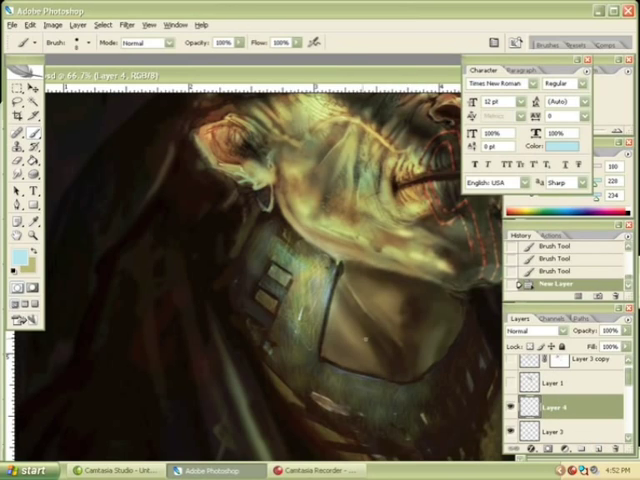
Switch Layer 4 to Color Dodge and paint a highlight stroke on the collar.
{"action": "mouse_move", "coordinate": [330, 355]}
{"action": "left_mouse_down"}
{"action": "mouse_move", "coordinate": [400, 383]}
{"action": "mouse_move", "coordinate": [420, 376]}
{"action": "left_mouse_up"}
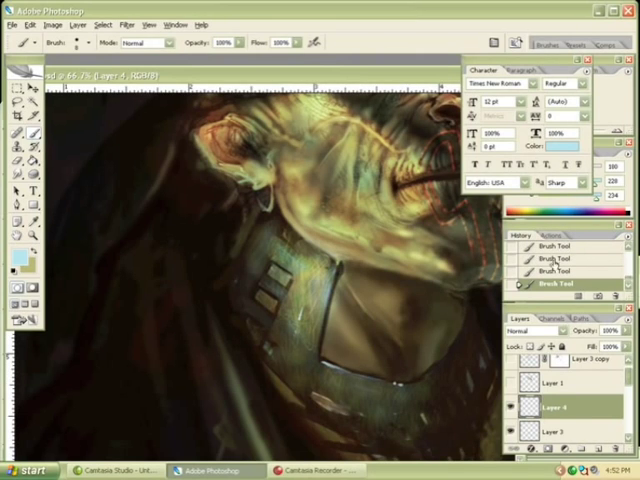
{"action": "left_click", "coordinate": [556, 46]}
{"action": "left_click", "coordinate": [396, 80]}
{"action": "left_click", "coordinate": [548, 330]}
{"action": "left_click", "coordinate": [540, 150]}
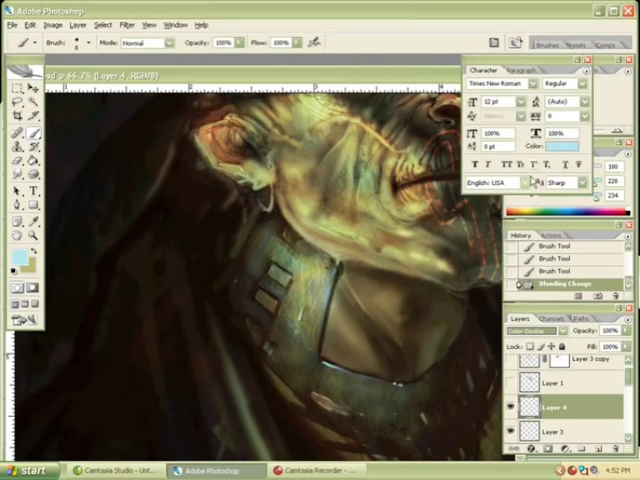
{"action": "left_click_drag", "start_coordinate": [282, 140], "coordinate": [283, 136]}
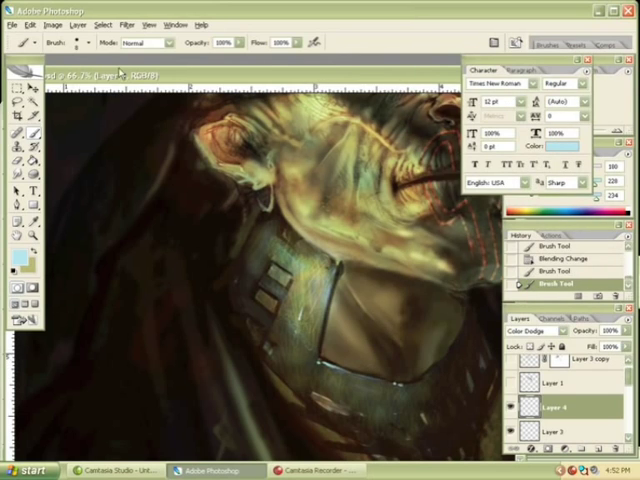
Choose a light grey foreground and brush grey dodge highlights along the collar.
{"action": "left_click", "coordinate": [18, 258]}
{"action": "left_click", "coordinate": [183, 211]}
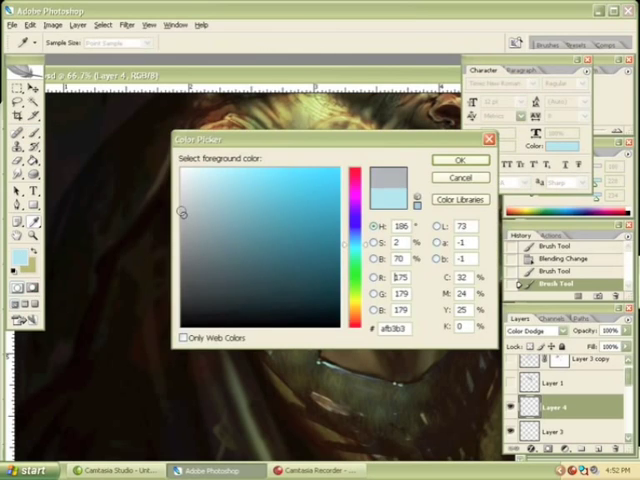
{"action": "left_click", "coordinate": [459, 166]}
{"action": "left_click_drag", "start_coordinate": [282, 127], "coordinate": [265, 203]}
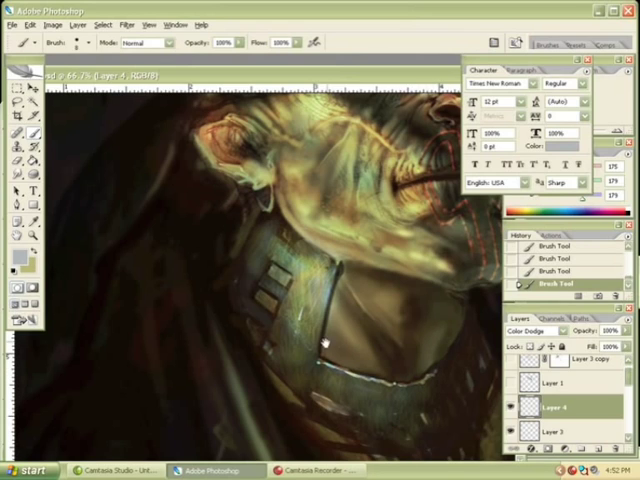
{"action": "left_click_drag", "start_coordinate": [326, 343], "coordinate": [306, 333]}
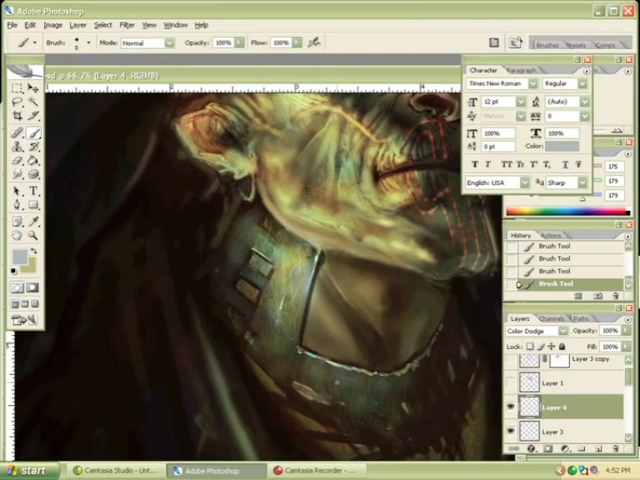
Erase part of the bright collar edge with a smaller eraser, reframing the close-up.
{"action": "key", "text": "e"}
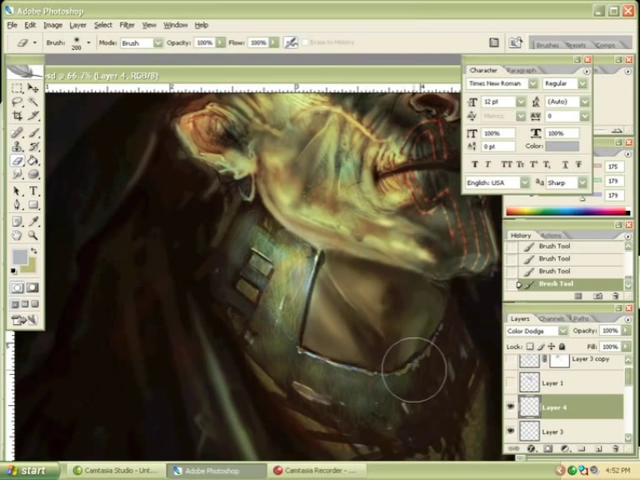
{"action": "mouse_move", "coordinate": [436, 343]}
{"action": "left_mouse_down"}
{"action": "mouse_move", "coordinate": [310, 372]}
{"action": "mouse_move", "coordinate": [374, 369]}
{"action": "mouse_move", "coordinate": [337, 347]}
{"action": "mouse_move", "coordinate": [436, 350]}
{"action": "left_mouse_up"}
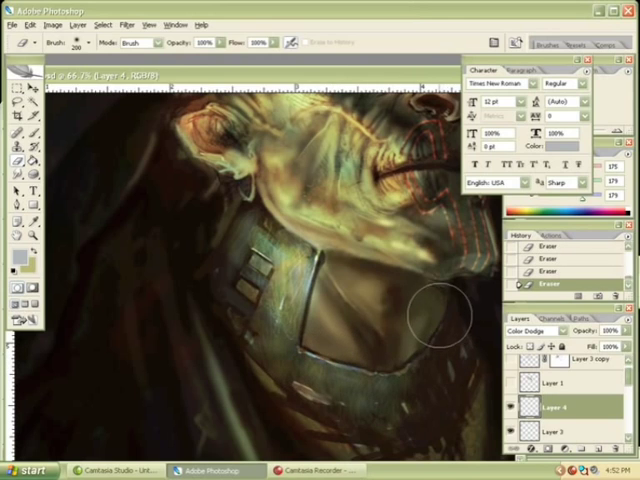
{"action": "key", "text": "b"}
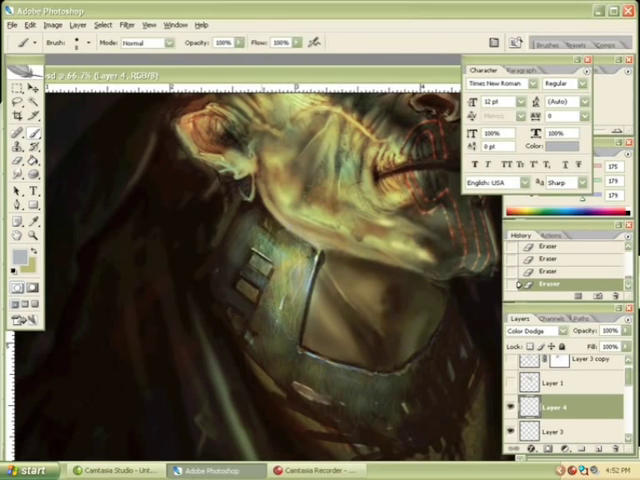
{"action": "key", "text": "e"}
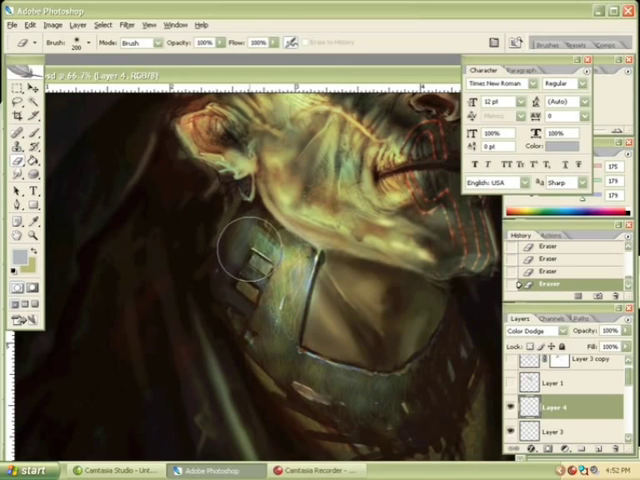
{"action": "key", "text": "bracketleft"}
{"action": "key", "text": "bracketleft"}
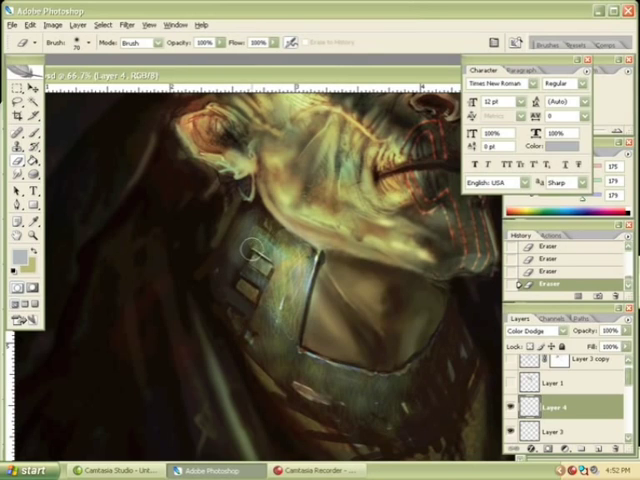
{"action": "left_click", "coordinate": [33, 236]}
{"action": "left_click", "coordinate": [297, 271], "text": "alt"}
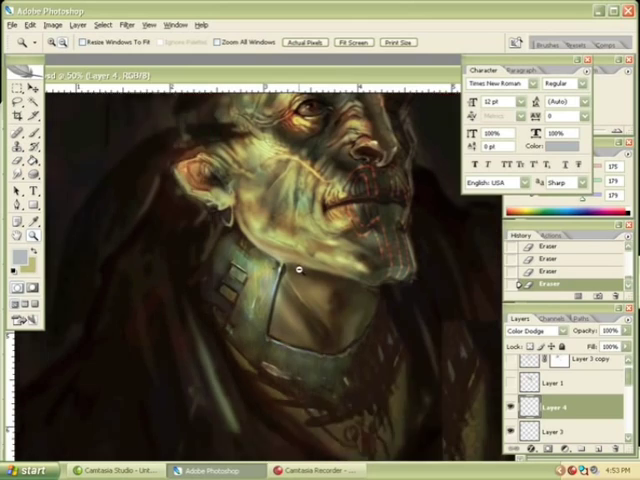
{"action": "left_click", "coordinate": [290, 270], "text": "alt"}
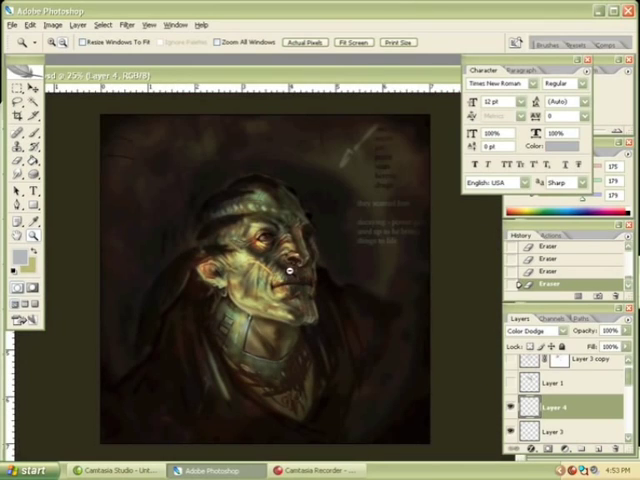
{"action": "left_click", "coordinate": [236, 314]}
{"action": "left_click", "coordinate": [243, 321]}
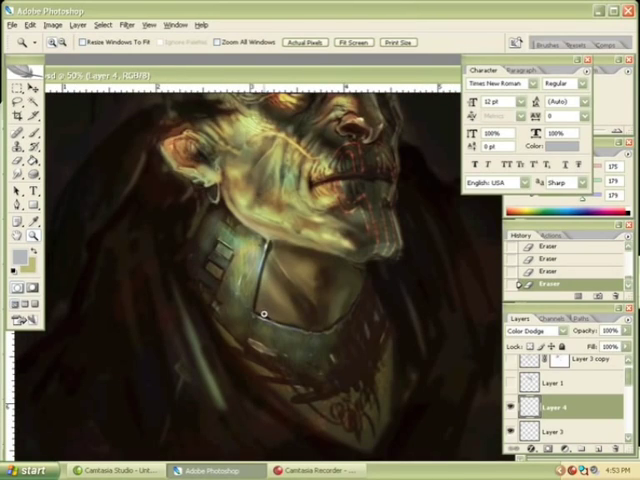
Erase small patches of the collar line and add small marks on the figure.
{"action": "key", "text": "b"}
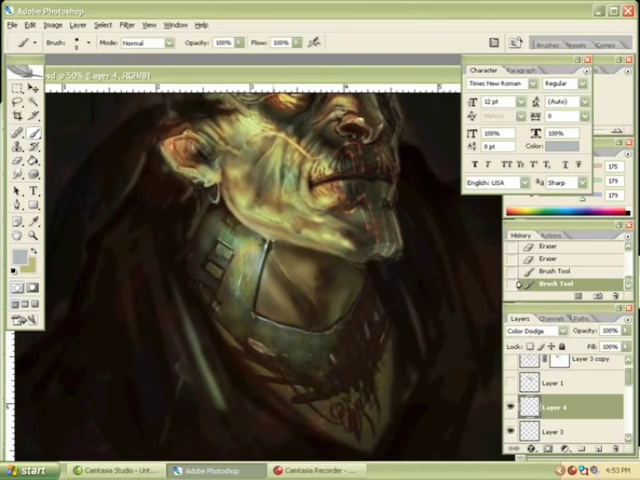
{"action": "key", "text": "e"}
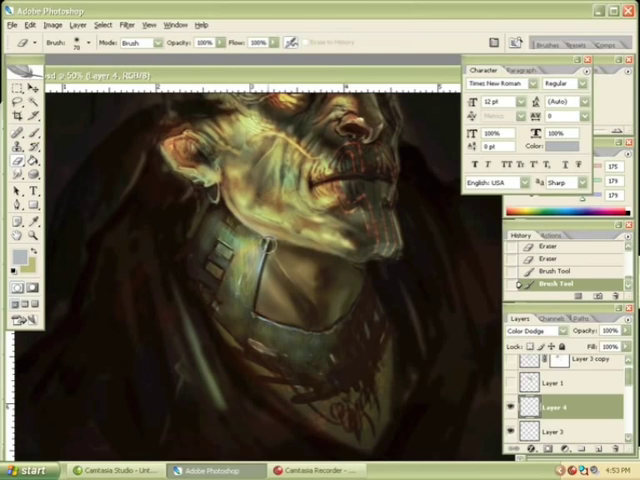
{"action": "left_click_drag", "start_coordinate": [268, 244], "coordinate": [258, 255]}
{"action": "key", "text": "b"}
{"action": "left_click_drag", "start_coordinate": [279, 123], "coordinate": [281, 142]}
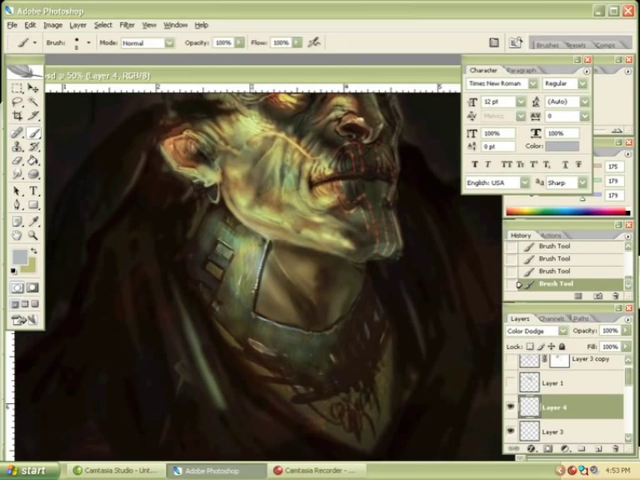
{"action": "key", "text": "e"}
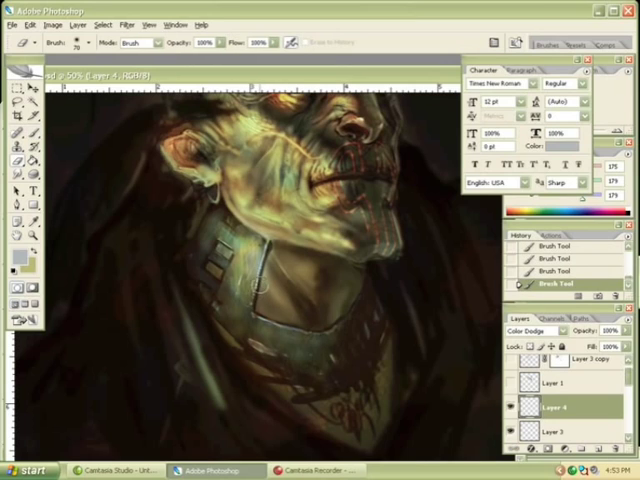
{"action": "left_click_drag", "start_coordinate": [260, 312], "coordinate": [274, 324]}
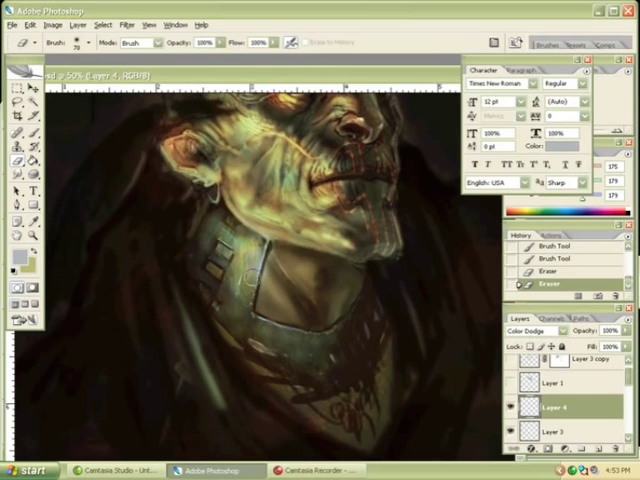
Paint small strokes near the face, then soften them with the eraser.
{"action": "key", "text": "n"}
{"action": "key", "text": "b"}
{"action": "mouse_move", "coordinate": [280, 136]}
{"action": "left_mouse_down"}
{"action": "mouse_move", "coordinate": [279, 123]}
{"action": "mouse_move", "coordinate": [278, 130]}
{"action": "left_mouse_up"}
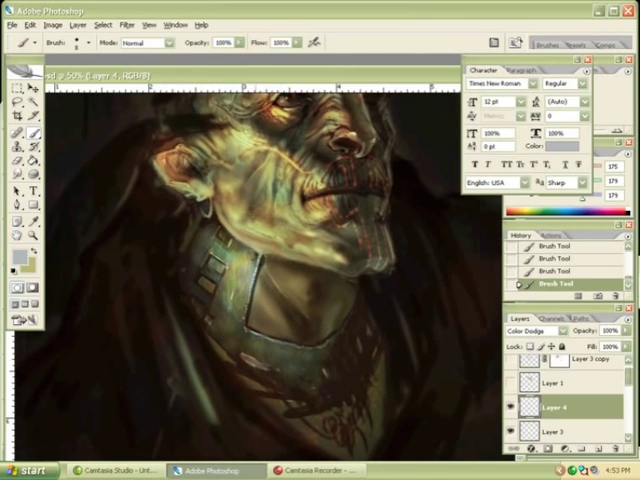
{"action": "key", "text": "e"}
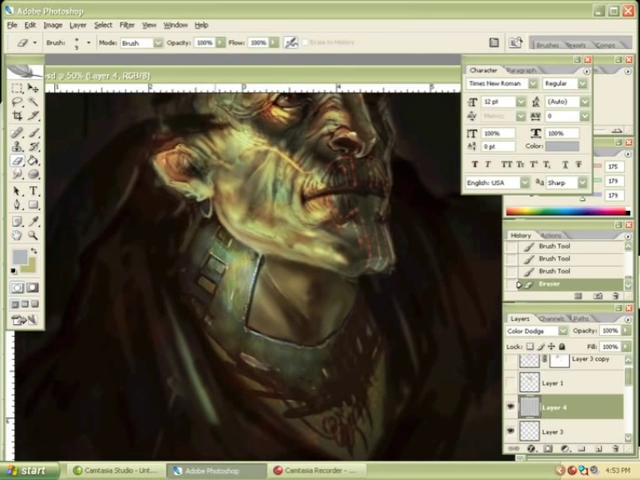
{"action": "left_click_drag", "start_coordinate": [265, 140], "coordinate": [280, 136]}
{"action": "left_click_drag", "start_coordinate": [275, 134], "coordinate": [280, 136]}
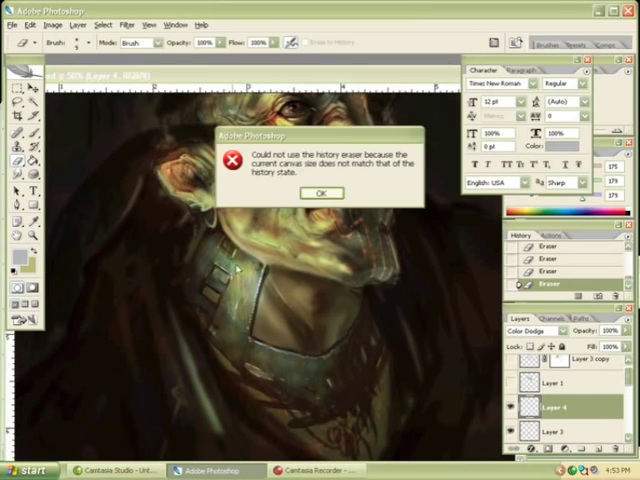
Zoom between the whole painting and the face close-up to compare them.
{"action": "key", "text": "z"}
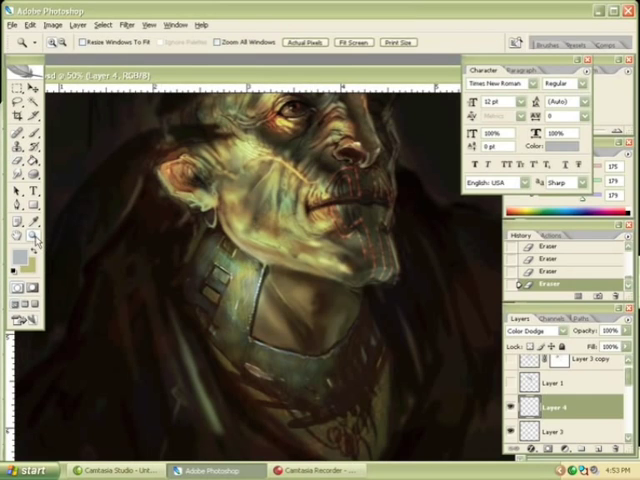
{"action": "left_click", "coordinate": [281, 250], "text": "alt"}
{"action": "left_click", "coordinate": [281, 262], "text": "alt"}
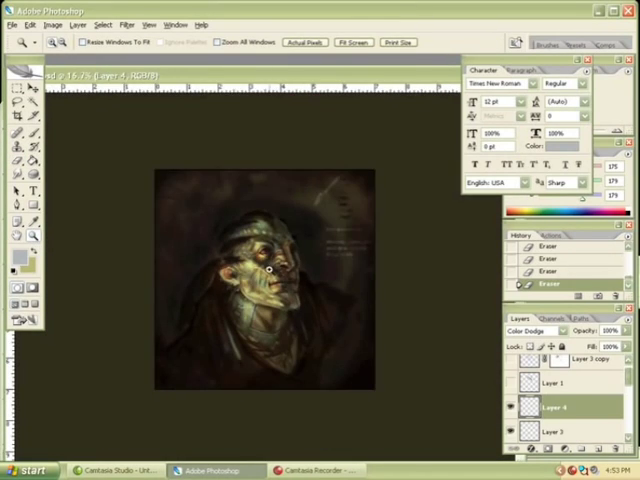
{"action": "left_click", "coordinate": [242, 296]}
{"action": "left_click", "coordinate": [263, 302]}
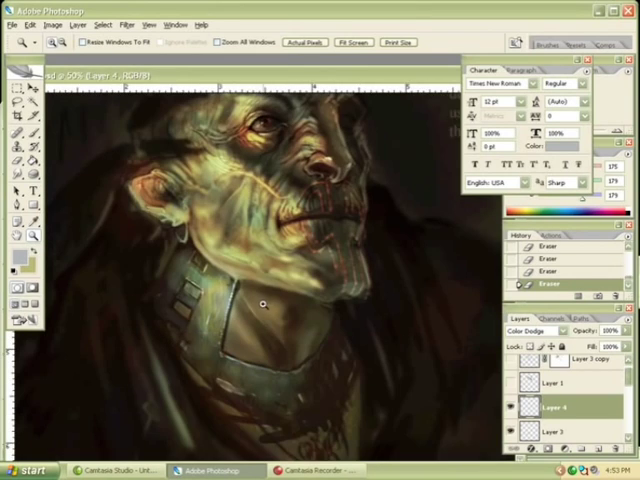
{"action": "mouse_move", "coordinate": [255, 311]}
{"action": "left_mouse_down"}
{"action": "mouse_move", "coordinate": [266, 282]}
{"action": "mouse_move", "coordinate": [246, 271]}
{"action": "left_mouse_up"}
{"action": "left_click", "coordinate": [243, 271], "text": "alt"}
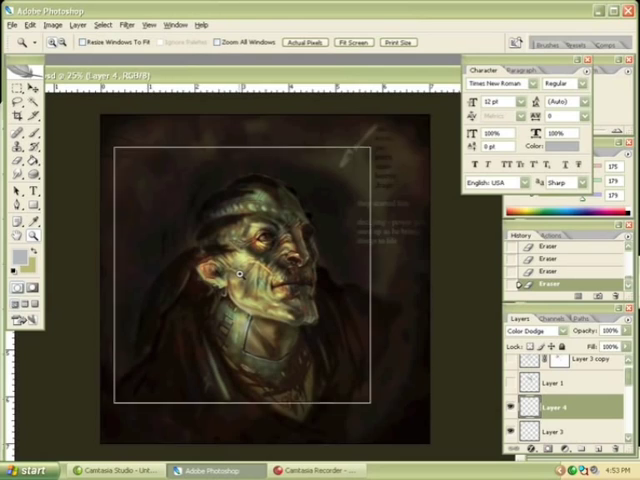
{"action": "left_click", "coordinate": [241, 277]}
Make Layer 4 visible again and inspect the face at several zoom levels.
{"action": "left_click", "coordinate": [511, 407]}
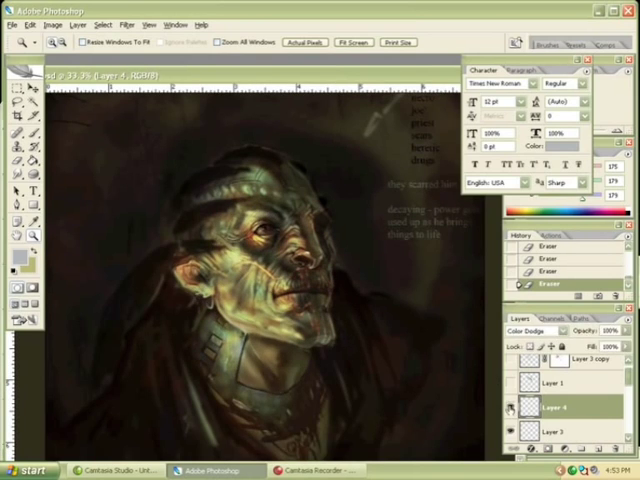
{"action": "left_click", "coordinate": [246, 331]}
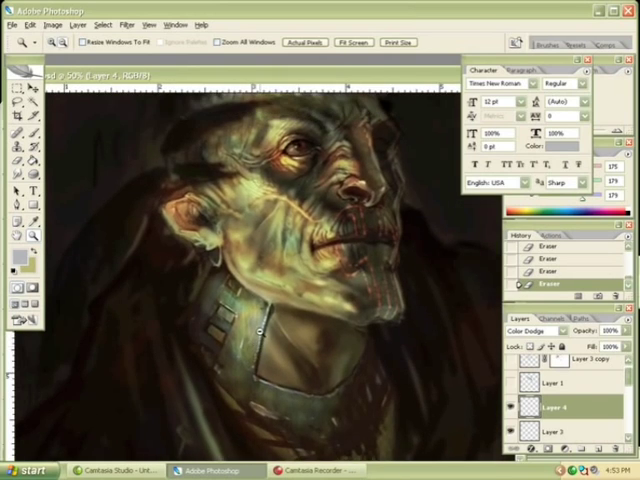
{"action": "left_click", "coordinate": [259, 326], "text": "alt"}
{"action": "left_click", "coordinate": [250, 309]}
{"action": "left_click", "coordinate": [250, 311]}
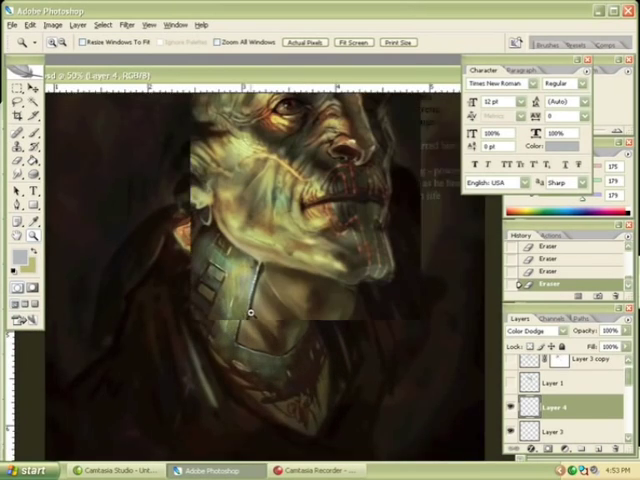
{"action": "left_click", "coordinate": [393, 349], "text": "alt"}
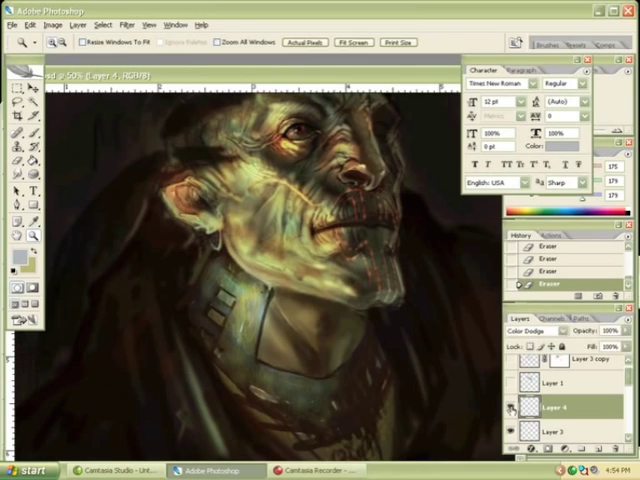
Undo and repaint the short strokes near the eye, adjusting brush size.
{"action": "key", "text": "e"}
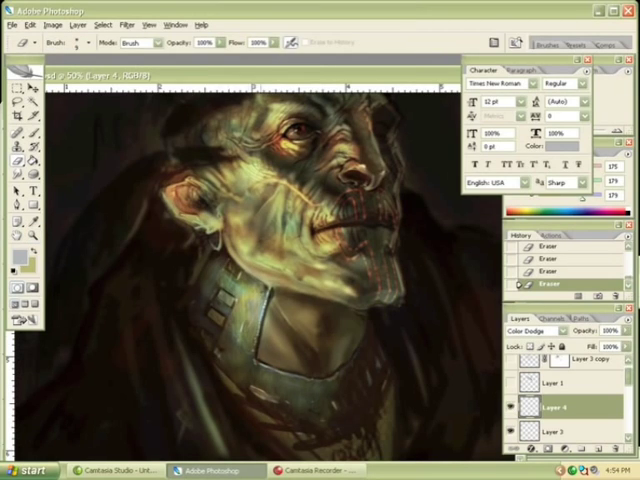
{"action": "key", "text": "b"}
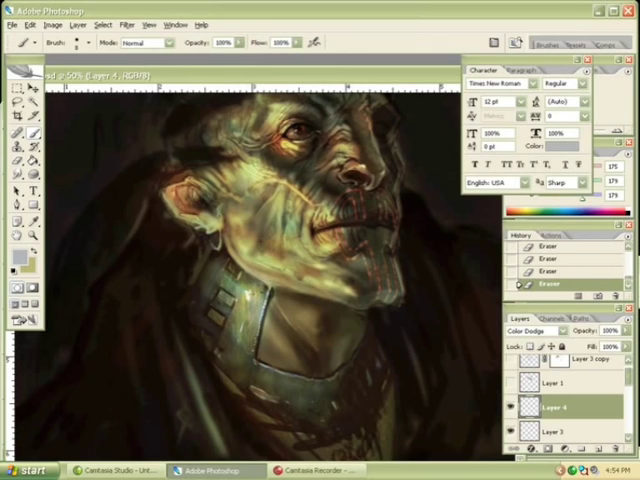
{"action": "key", "text": "ctrl+z"}
{"action": "left_click_drag", "start_coordinate": [260, 140], "coordinate": [310, 138]}
{"action": "key", "text": "ctrl+alt+z"}
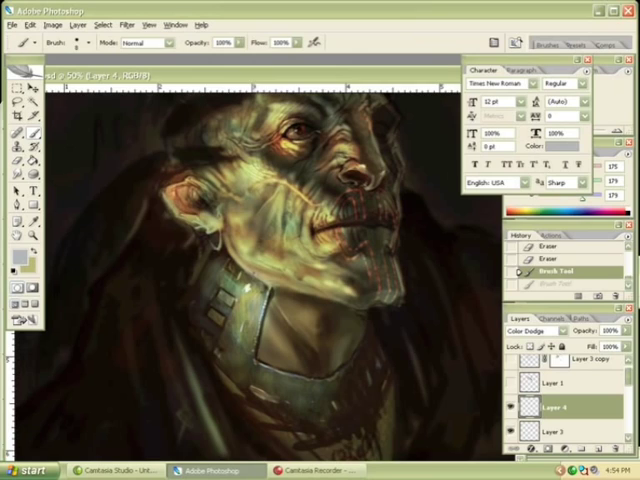
{"action": "key", "text": "ctrl+alt+z"}
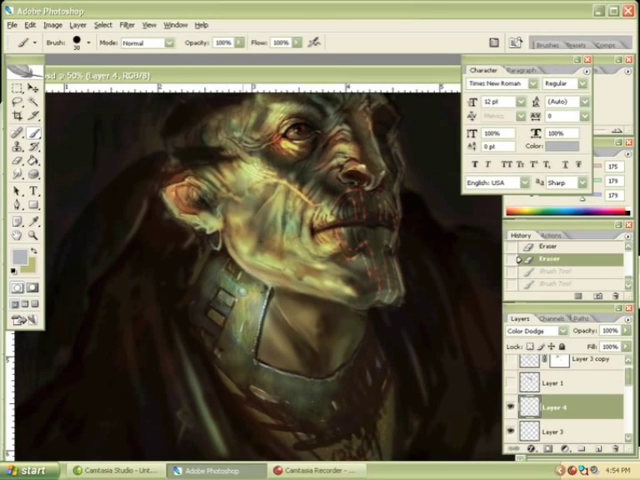
{"action": "key", "text": "bracketright"}
{"action": "mouse_move", "coordinate": [258, 136]}
{"action": "left_mouse_down"}
{"action": "mouse_move", "coordinate": [312, 134]}
{"action": "mouse_move", "coordinate": [286, 130]}
{"action": "mouse_move", "coordinate": [286, 122]}
{"action": "left_mouse_up"}
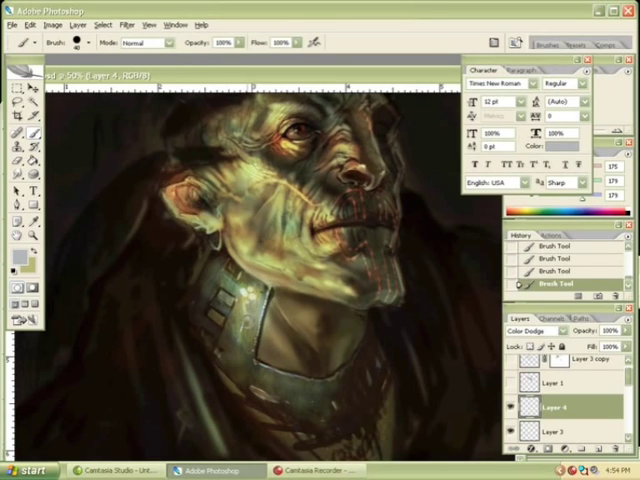
{"action": "key", "text": "bracketleft"}
{"action": "key", "text": "bracketright"}
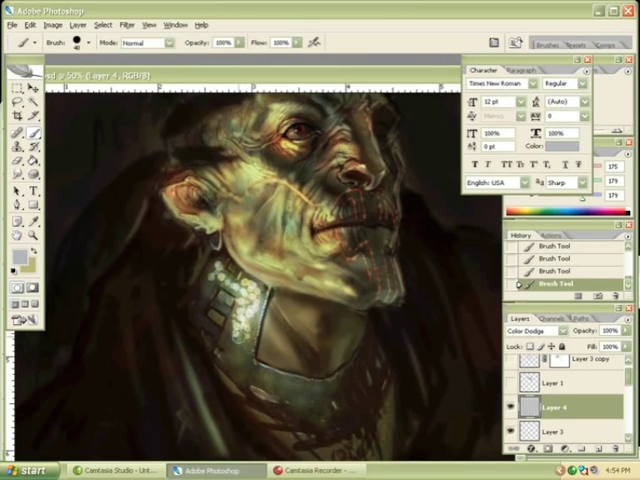
Dab bead-like highlights down the neck band, then erase most of them away.
{"action": "mouse_move", "coordinate": [245, 300]}
{"action": "left_mouse_down"}
{"action": "mouse_move", "coordinate": [237, 352]}
{"action": "mouse_move", "coordinate": [248, 362]}
{"action": "left_mouse_up"}
{"action": "key", "text": "bracketright"}
{"action": "key", "text": "bracketright"}
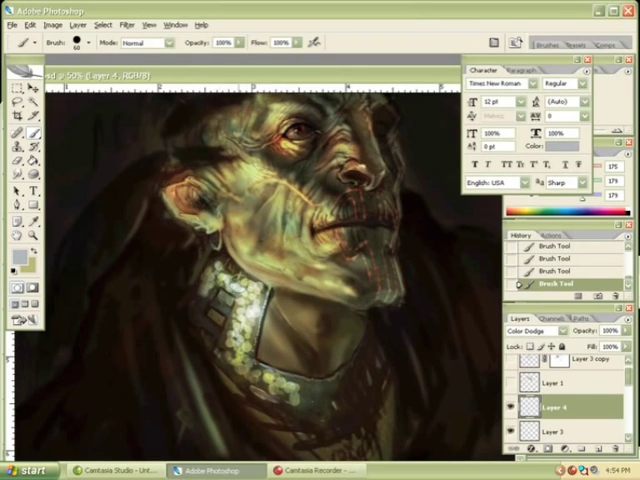
{"action": "key", "text": "e"}
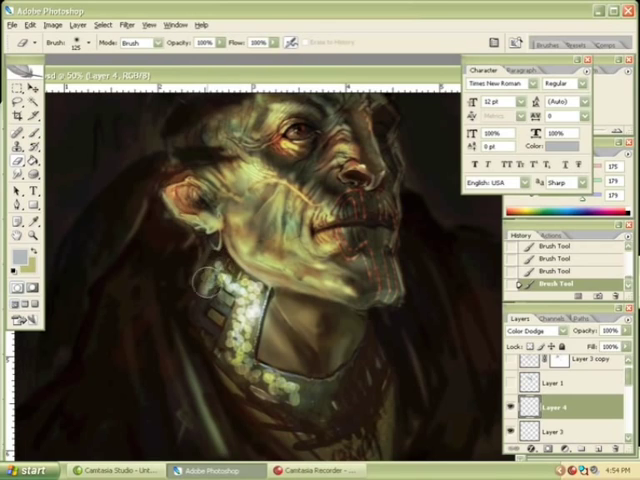
{"action": "left_click_drag", "start_coordinate": [204, 292], "coordinate": [214, 262]}
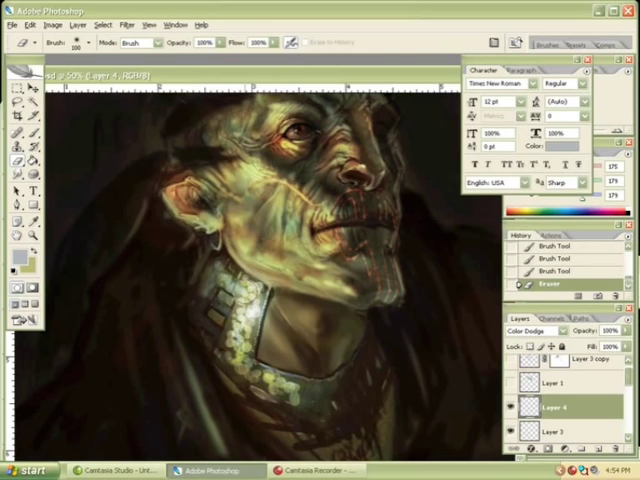
{"action": "left_click_drag", "start_coordinate": [248, 320], "coordinate": [248, 375]}
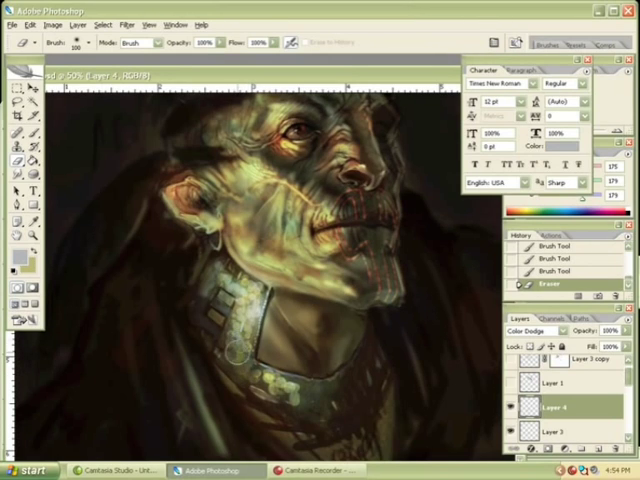
{"action": "mouse_move", "coordinate": [248, 375]}
{"action": "left_mouse_down"}
{"action": "mouse_move", "coordinate": [245, 347]}
{"action": "mouse_move", "coordinate": [279, 381]}
{"action": "left_mouse_up"}
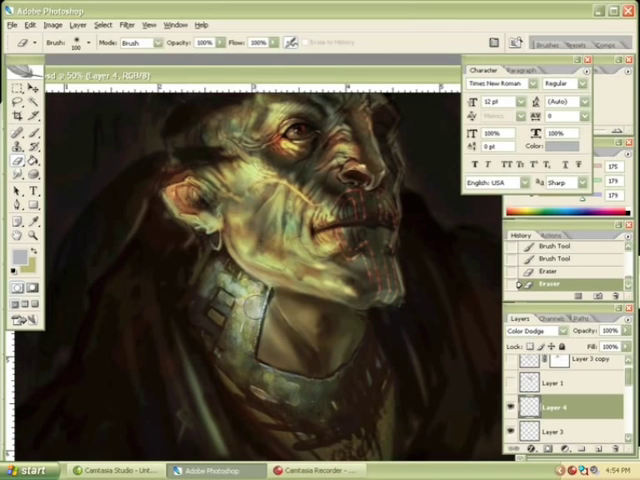
{"action": "left_click_drag", "start_coordinate": [288, 392], "coordinate": [296, 394]}
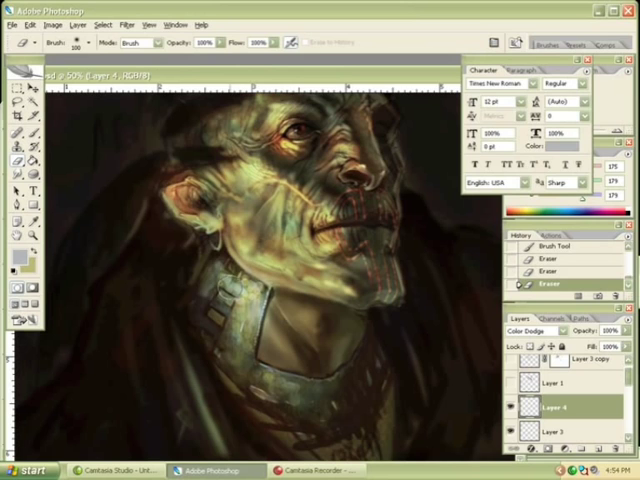
{"action": "left_click_drag", "start_coordinate": [218, 272], "coordinate": [196, 308]}
Check the whole painting, zoom back onto the collar, and add blank Layer 5.
{"action": "left_click", "coordinate": [33, 236]}
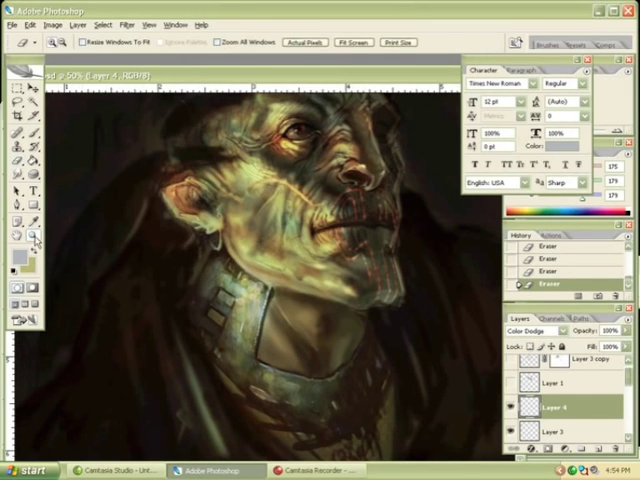
{"action": "left_click", "coordinate": [247, 291], "text": "alt"}
{"action": "left_click", "coordinate": [242, 243], "text": "alt"}
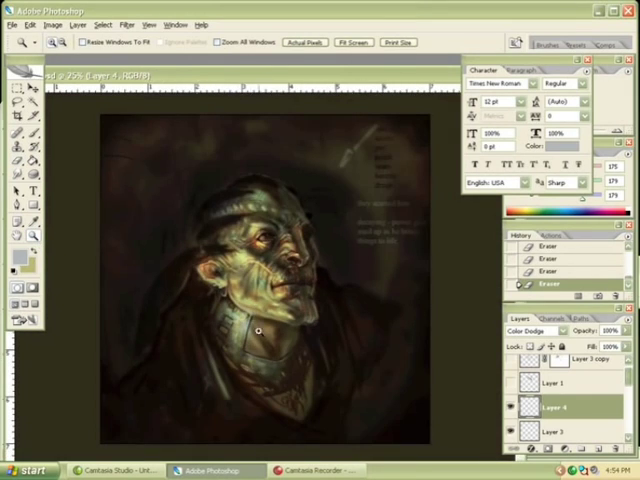
{"action": "left_click_drag", "start_coordinate": [117, 164], "coordinate": [393, 439]}
{"action": "key", "text": "e"}
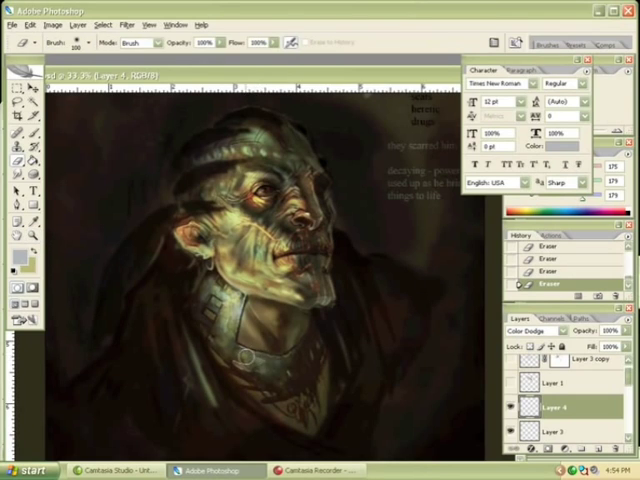
{"action": "left_click", "coordinate": [33, 236]}
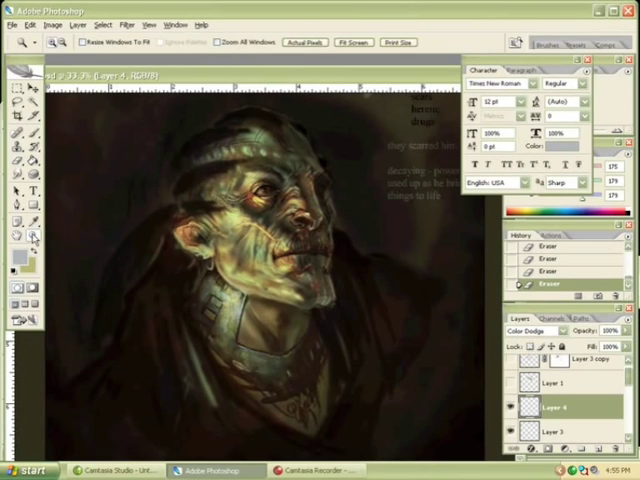
{"action": "left_click", "coordinate": [246, 296]}
{"action": "left_click", "coordinate": [340, 331]}
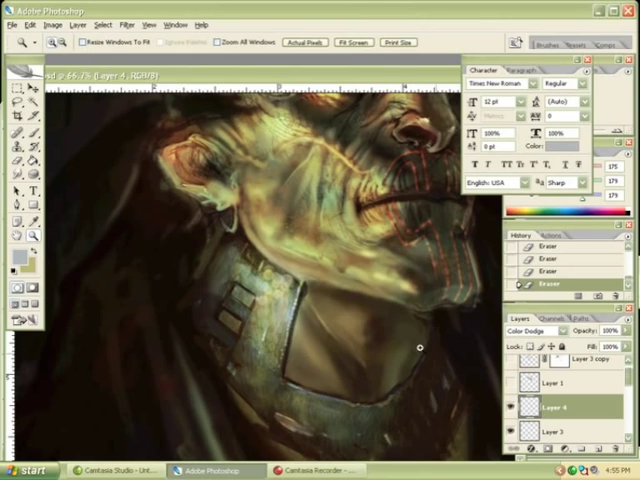
{"action": "left_click", "coordinate": [593, 447]}
Dab dark grey-green paint onto the collar with a small brush on Layer 5.
{"action": "key", "text": "b"}
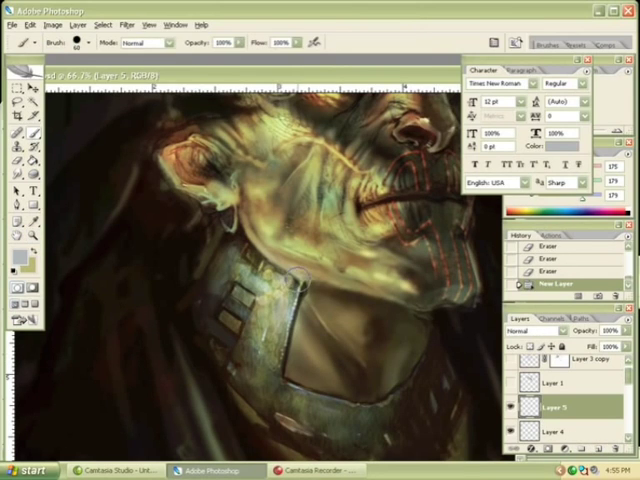
{"action": "left_click", "coordinate": [283, 287], "text": "alt"}
{"action": "key", "text": "bracketleft"}
{"action": "key", "text": "bracketleft"}
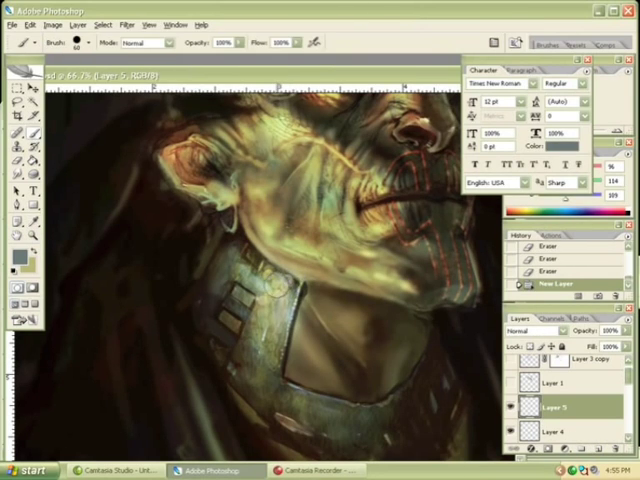
{"action": "key", "text": "bracketright"}
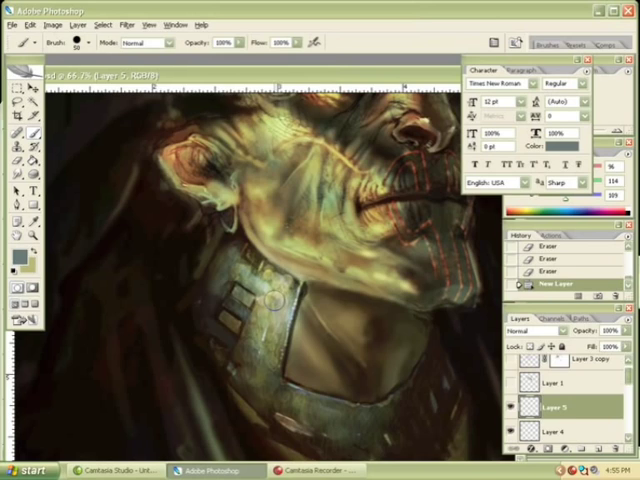
{"action": "key", "text": "bracketleft"}
{"action": "left_click", "coordinate": [275, 298]}
{"action": "left_click", "coordinate": [277, 295]}
{"action": "left_click", "coordinate": [280, 292]}
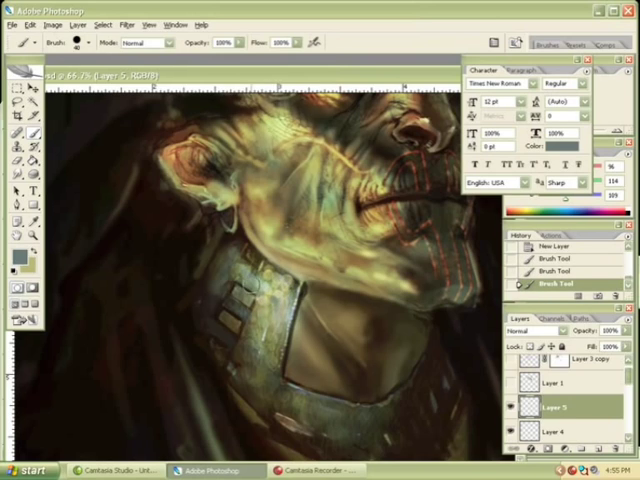
{"action": "key", "text": "bracketleft"}
{"action": "left_click", "coordinate": [284, 236]}
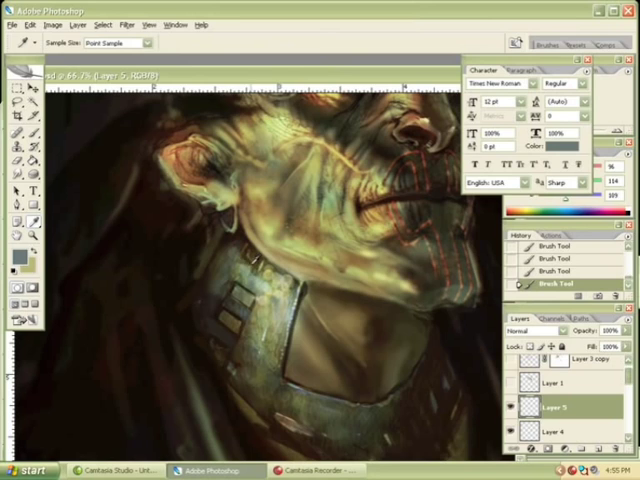
Paint near-black speckled texture on the armour plates, then erase some speckles.
{"action": "left_click", "coordinate": [127, 134], "text": "alt"}
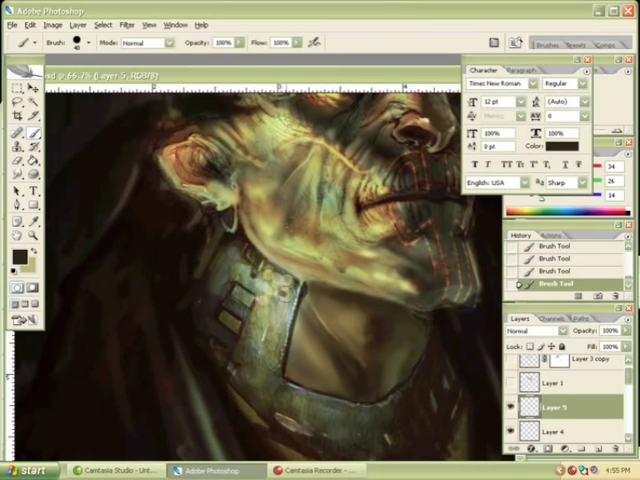
{"action": "key", "text": "bracketright"}
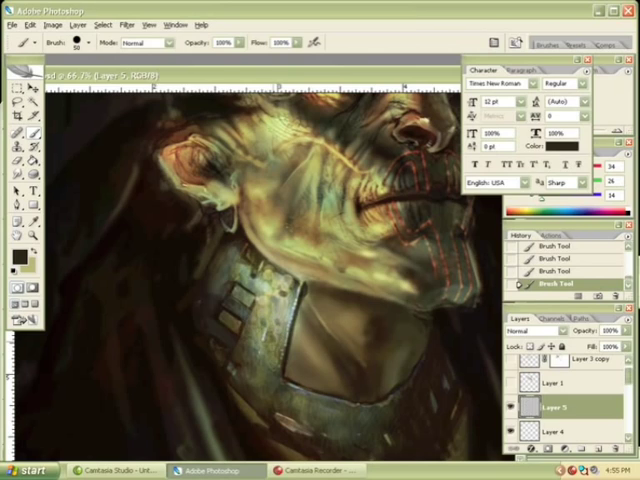
{"action": "left_click_drag", "start_coordinate": [280, 320], "coordinate": [237, 272]}
{"action": "key", "text": "bracketleft"}
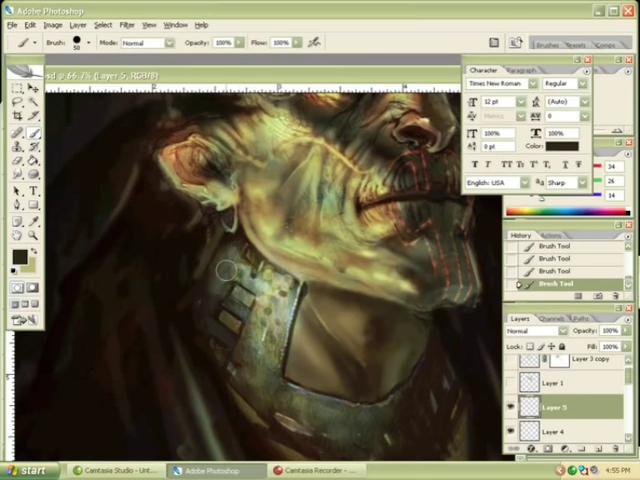
{"action": "key", "text": "bracketleft"}
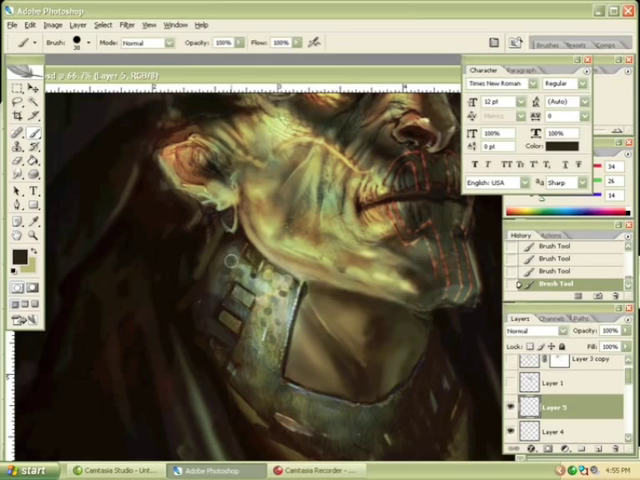
{"action": "key", "text": "e"}
{"action": "left_click", "coordinate": [230, 264]}
{"action": "left_click_drag", "start_coordinate": [232, 266], "coordinate": [285, 292]}
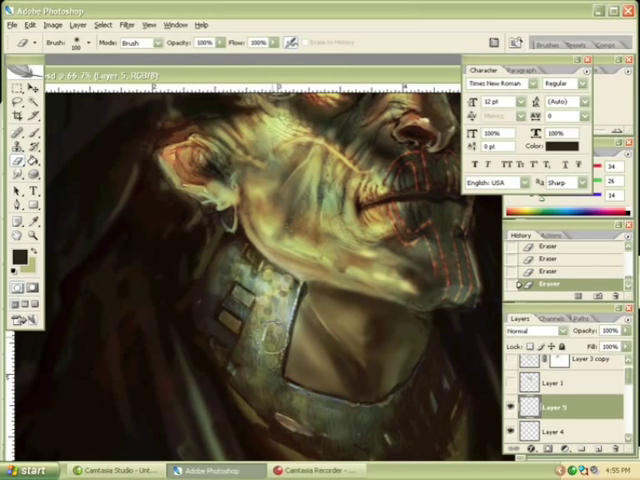
Add light armour strokes, smudge the cheek, and erase back the armour plate edge.
{"action": "key", "text": "b"}
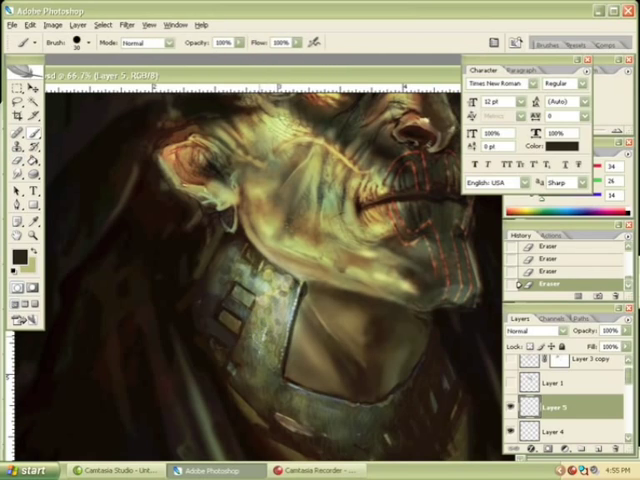
{"action": "mouse_move", "coordinate": [252, 345]}
{"action": "left_mouse_down"}
{"action": "mouse_move", "coordinate": [250, 340]}
{"action": "mouse_move", "coordinate": [253, 373]}
{"action": "left_mouse_up"}
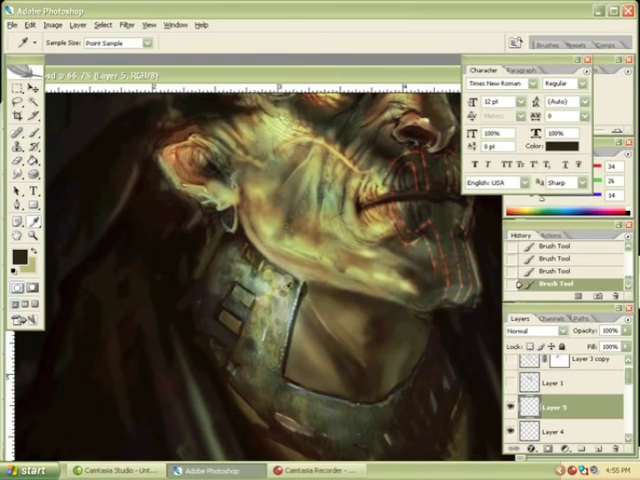
{"action": "left_click", "coordinate": [257, 340], "text": "alt"}
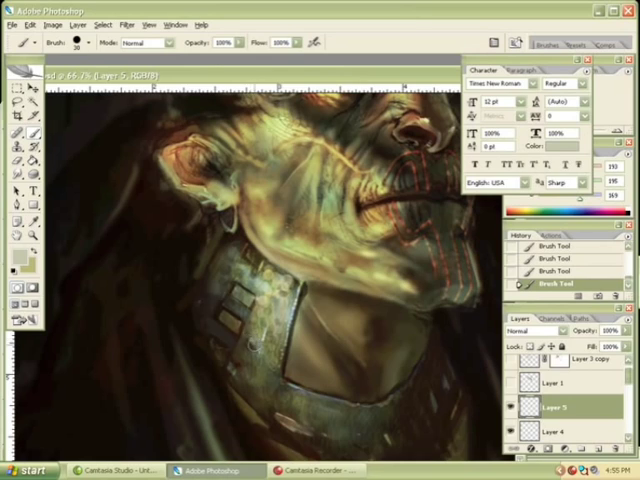
{"action": "key", "text": "r"}
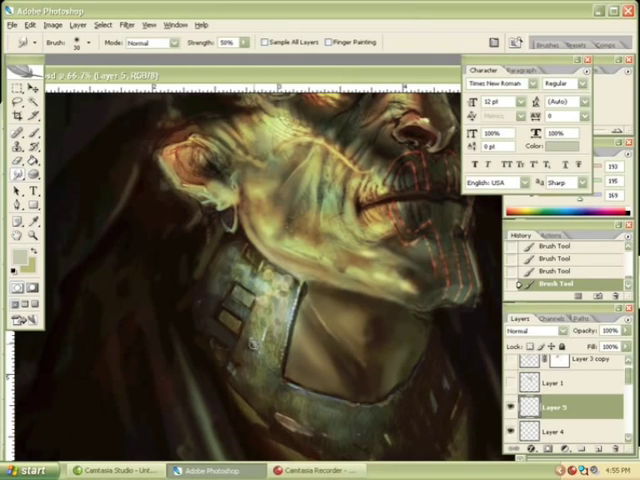
{"action": "mouse_move", "coordinate": [268, 138]}
{"action": "left_mouse_down"}
{"action": "mouse_move", "coordinate": [285, 134]}
{"action": "mouse_move", "coordinate": [288, 122]}
{"action": "left_mouse_up"}
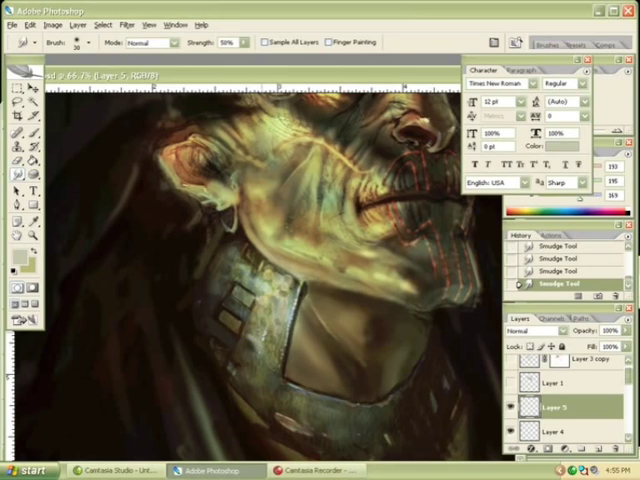
{"action": "key", "text": "e"}
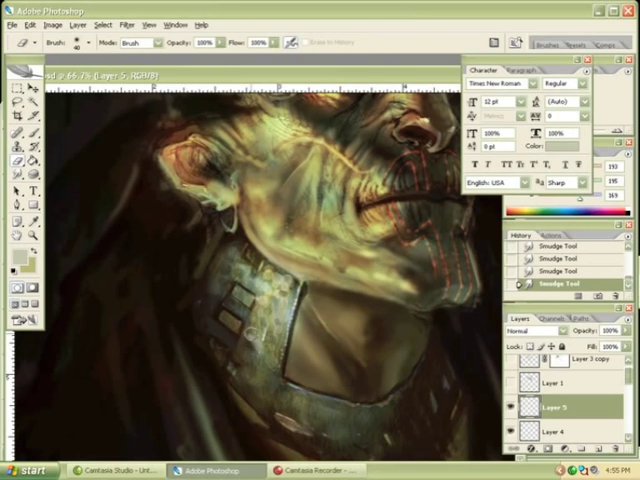
{"action": "left_click_drag", "start_coordinate": [250, 340], "coordinate": [285, 305]}
{"action": "mouse_move", "coordinate": [255, 335]}
{"action": "left_mouse_down"}
{"action": "mouse_move", "coordinate": [290, 300]}
{"action": "mouse_move", "coordinate": [252, 338]}
{"action": "left_mouse_up"}
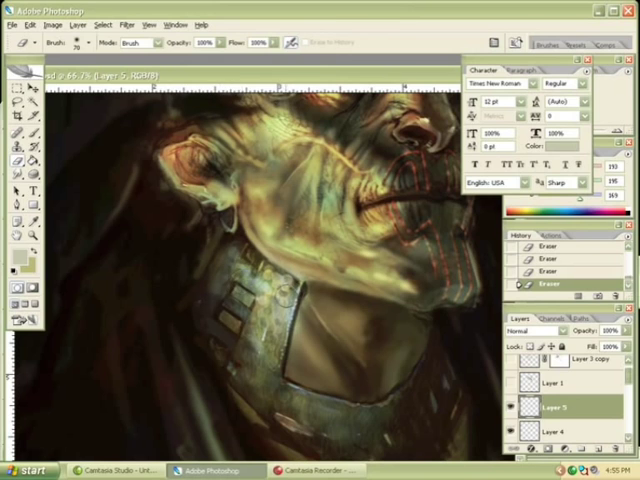
{"action": "left_click", "coordinate": [33, 235]}
{"action": "left_click", "coordinate": [296, 289], "text": "alt"}
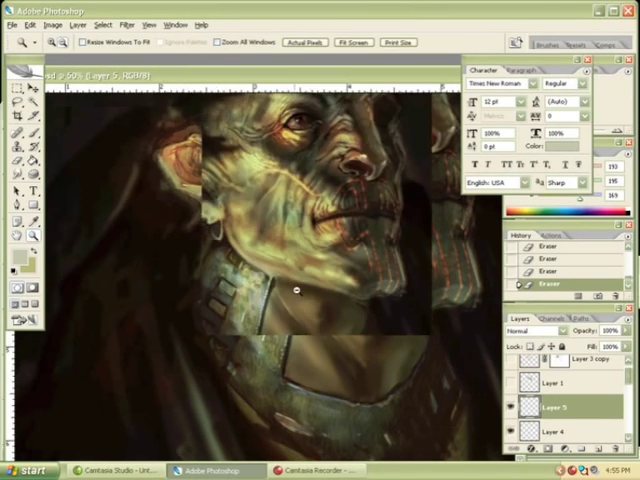
{"action": "left_click", "coordinate": [295, 287], "text": "alt"}
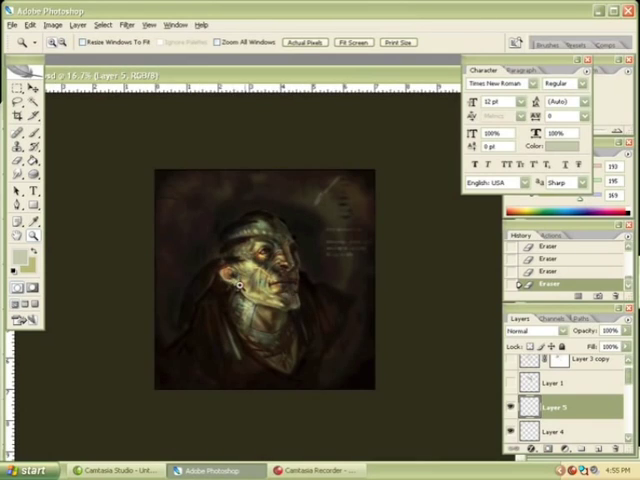
{"action": "left_click", "coordinate": [512, 408]}
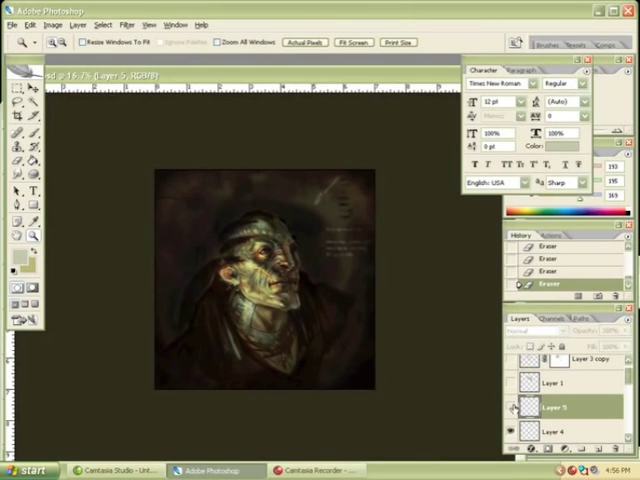
{"action": "left_click", "coordinate": [260, 308]}
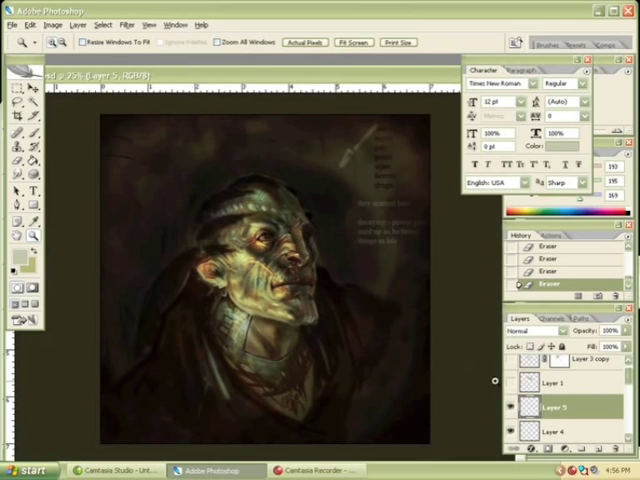
{"action": "scroll", "coordinate": [500, 385], "scroll_direction": "down", "scroll_amount": 1}
{"action": "scroll", "coordinate": [515, 390], "scroll_direction": "down", "scroll_amount": 1}
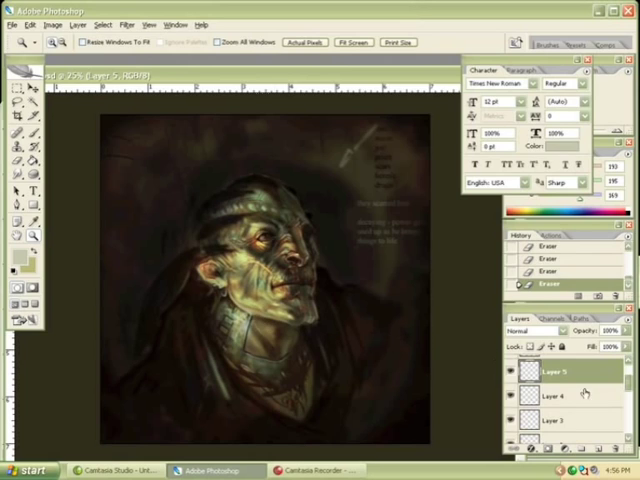
{"action": "scroll", "coordinate": [597, 390], "scroll_direction": "up", "scroll_amount": 1}
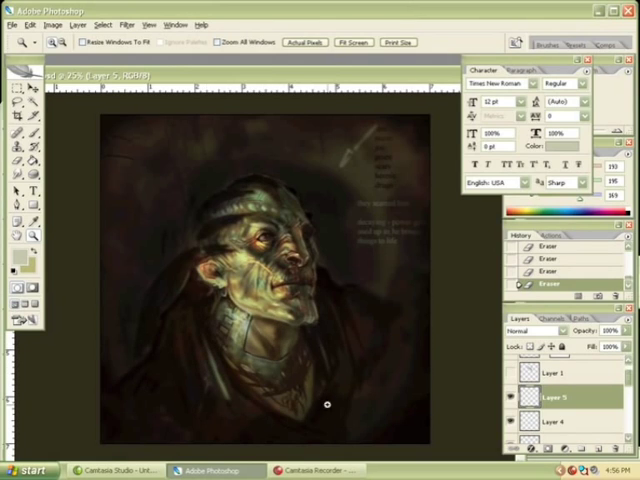
{"action": "key", "text": "b"}
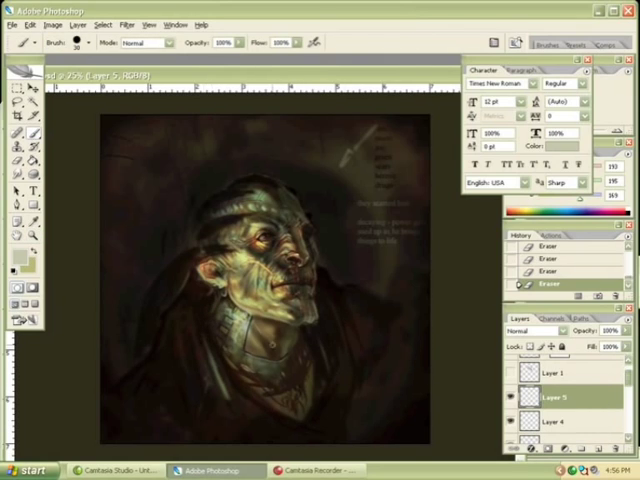
On new Layer 6, paint a pale cyan glow on the neck with a large soft brush.
{"action": "left_click", "coordinate": [598, 450]}
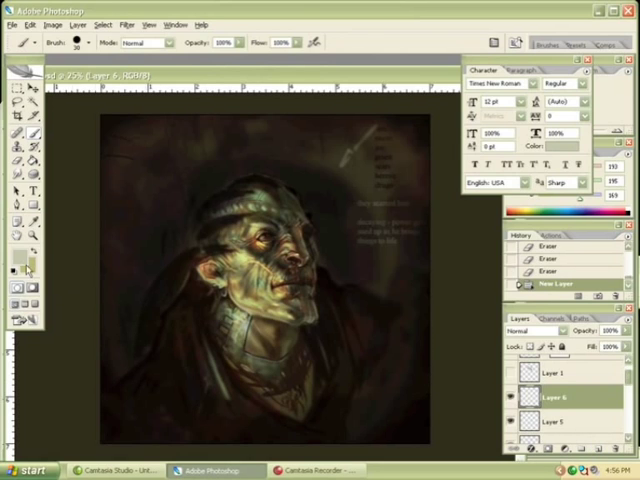
{"action": "left_click", "coordinate": [24, 262]}
{"action": "left_click", "coordinate": [237, 196]}
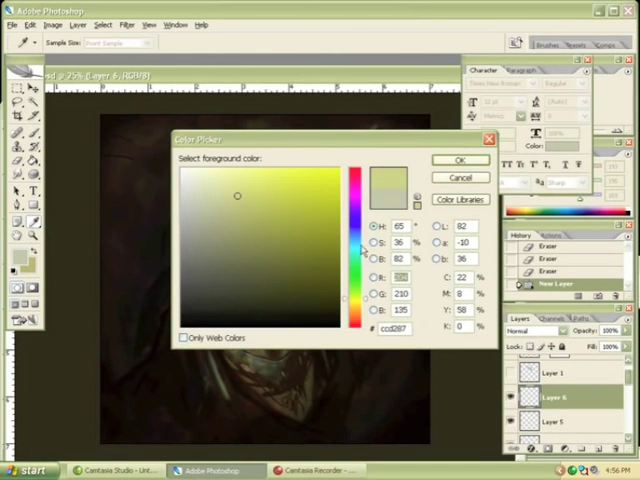
{"action": "left_click_drag", "start_coordinate": [354, 246], "coordinate": [354, 248]}
{"action": "left_click", "coordinate": [209, 176]}
{"action": "left_click", "coordinate": [456, 162]}
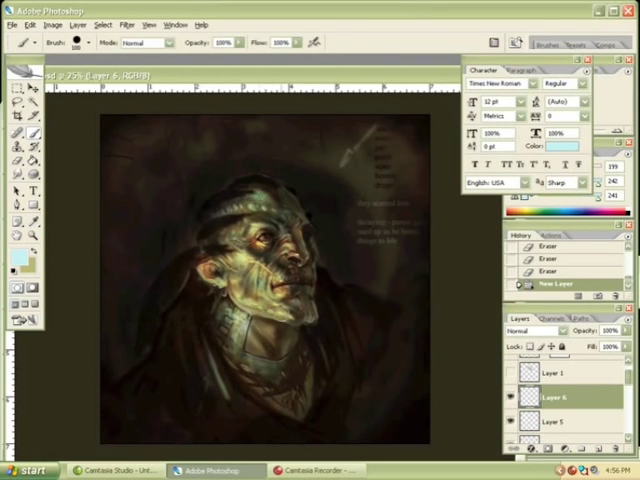
{"action": "left_click", "coordinate": [549, 45]}
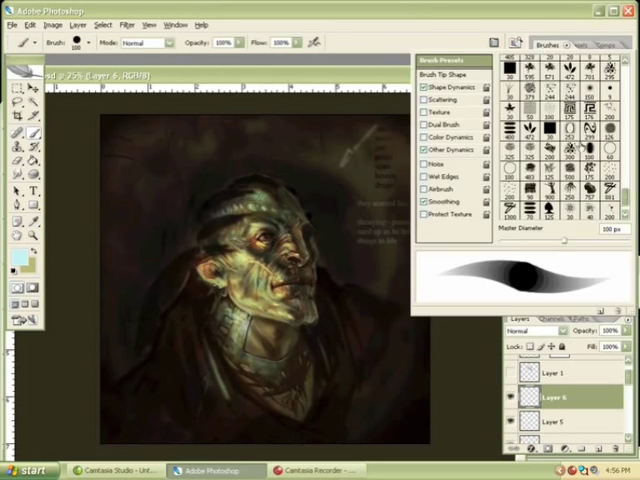
{"action": "left_click", "coordinate": [270, 136]}
{"action": "left_click", "coordinate": [121, 160]}
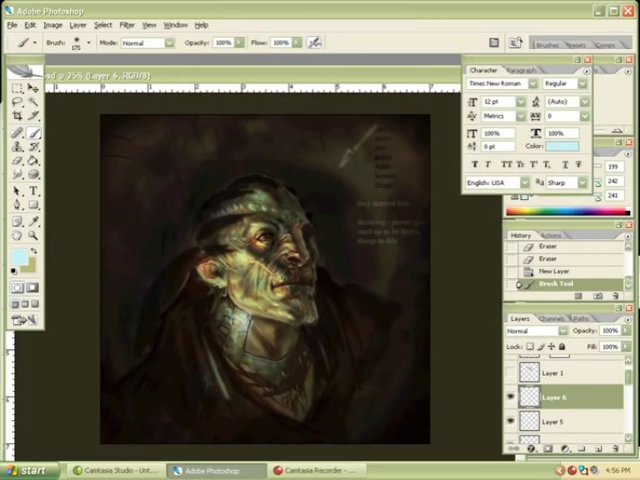
{"action": "key", "text": "bracketright"}
{"action": "key", "text": "bracketright"}
{"action": "key", "text": "bracketright"}
{"action": "left_click", "coordinate": [245, 315]}
Try Color Dodge with reduced opacity, then add brighter saturated cyan highlights on the neck armour.
{"action": "left_click", "coordinate": [540, 331]}
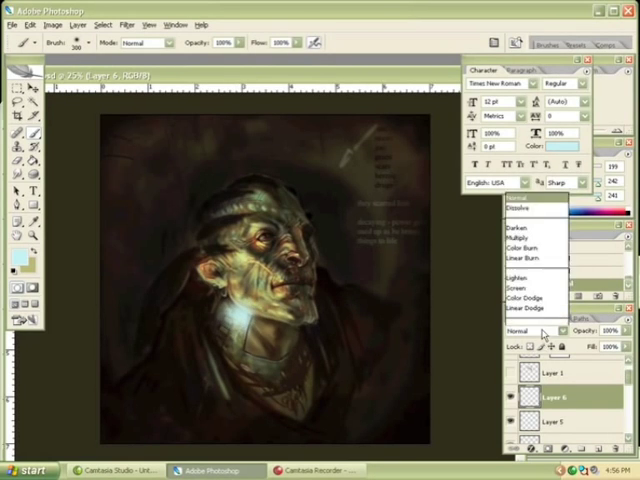
{"action": "left_click", "coordinate": [550, 149]}
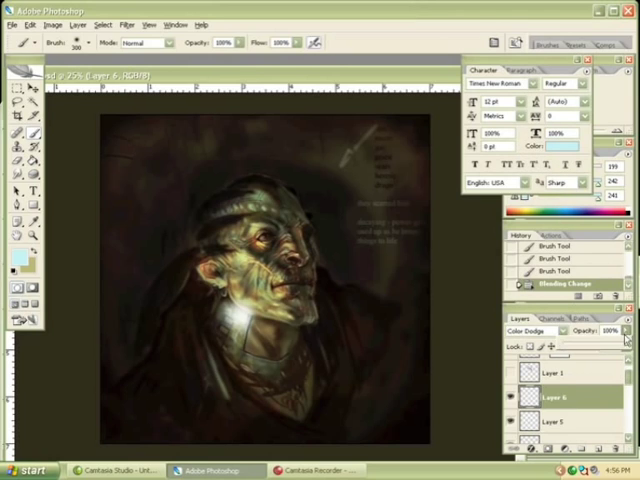
{"action": "left_click_drag", "start_coordinate": [626, 331], "coordinate": [578, 346]}
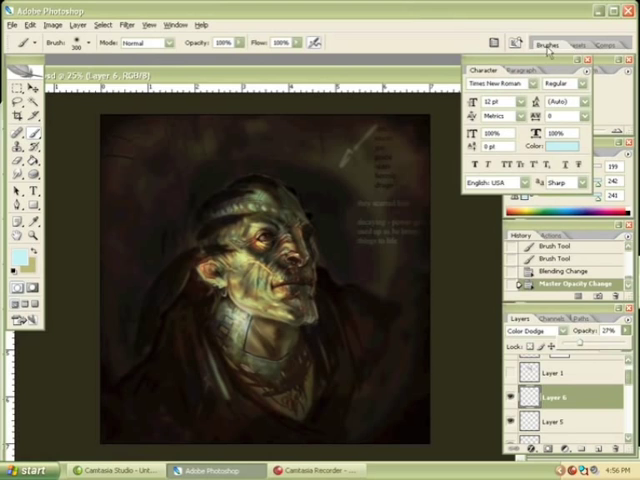
{"action": "left_click", "coordinate": [19, 258]}
{"action": "left_click", "coordinate": [337, 170]}
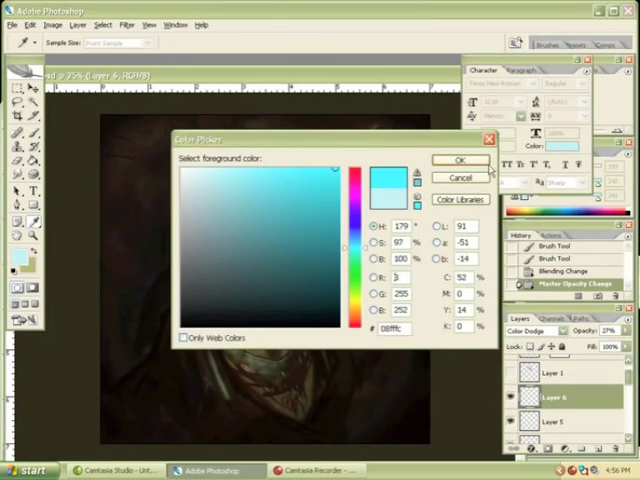
{"action": "left_click", "coordinate": [460, 161]}
{"action": "left_click_drag", "start_coordinate": [220, 300], "coordinate": [255, 340]}
Cycle through Linear Dodge and Overlay, settling the glow layer on Soft Light at 10% opacity.
{"action": "left_click", "coordinate": [555, 330]}
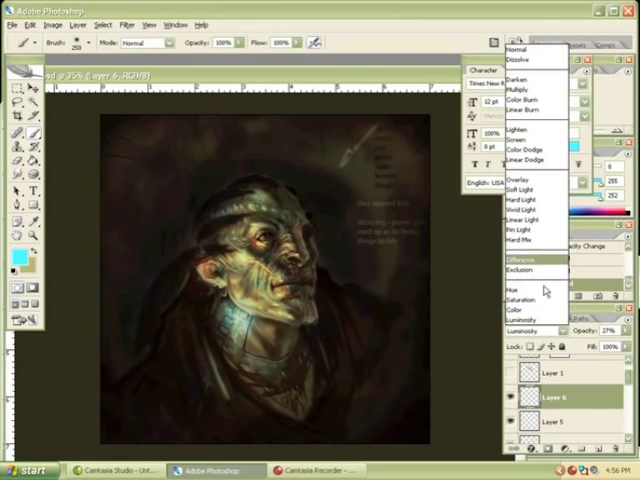
{"action": "left_click", "coordinate": [540, 161]}
{"action": "key", "text": "Down"}
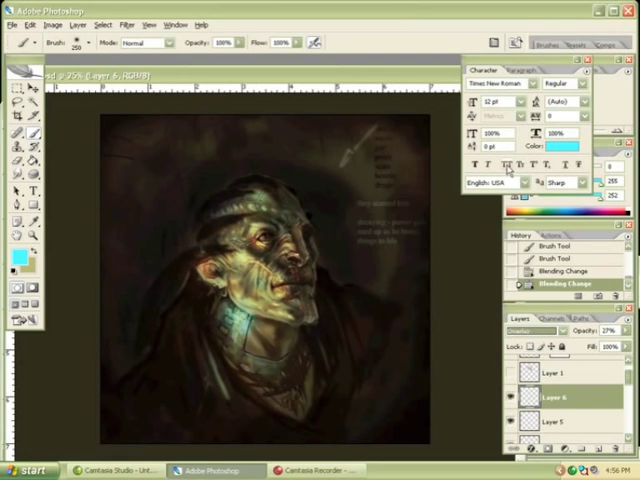
{"action": "key", "text": "Down"}
{"action": "key", "text": "Down"}
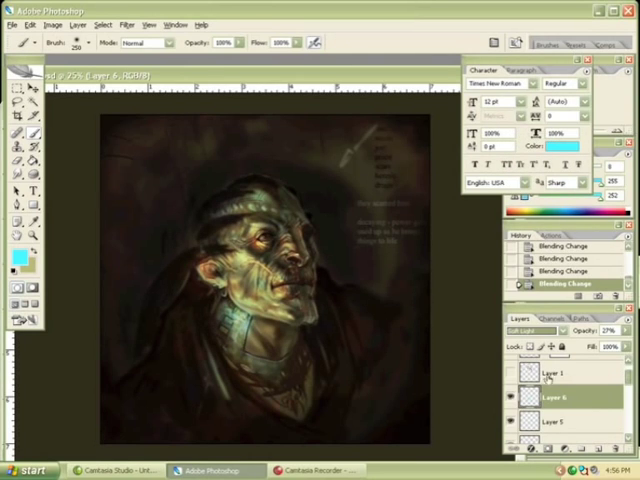
{"action": "left_click", "coordinate": [625, 331]}
{"action": "left_click_drag", "start_coordinate": [588, 347], "coordinate": [563, 346]}
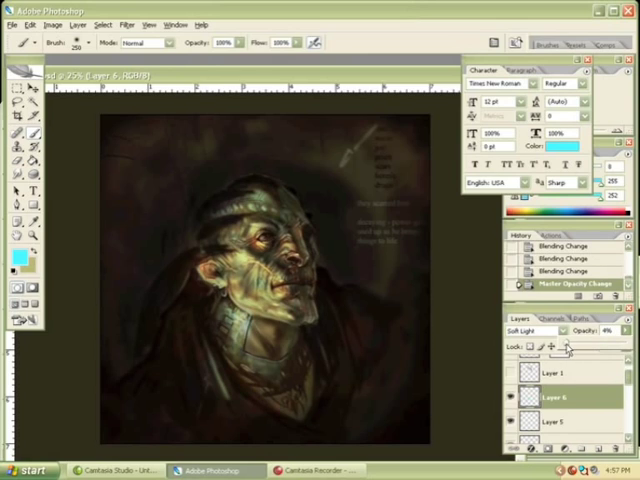
{"action": "left_click_drag", "start_coordinate": [574, 349], "coordinate": [571, 351]}
{"action": "left_click", "coordinate": [33, 236]}
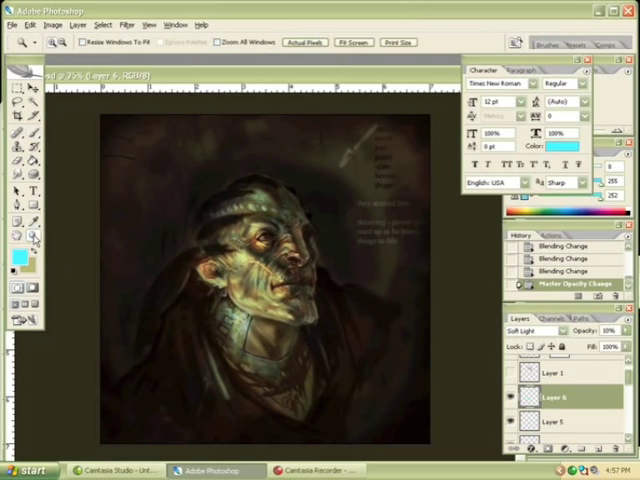
Zoom in and erase Layer 6's cyan glow from the collar outline, face and neck.
{"action": "left_click", "coordinate": [265, 321]}
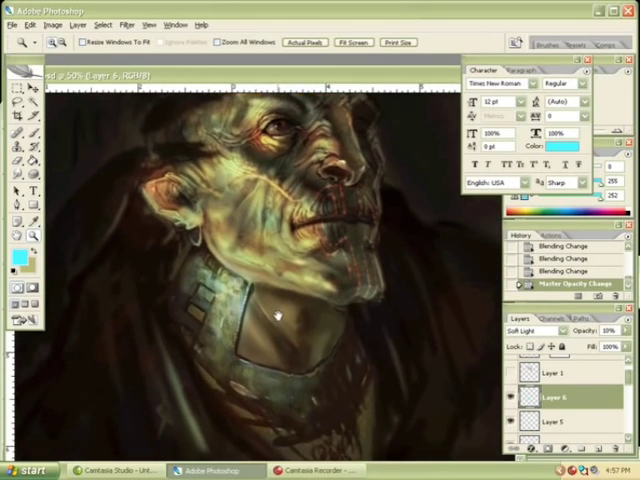
{"action": "left_click_drag", "start_coordinate": [278, 316], "coordinate": [286, 341]}
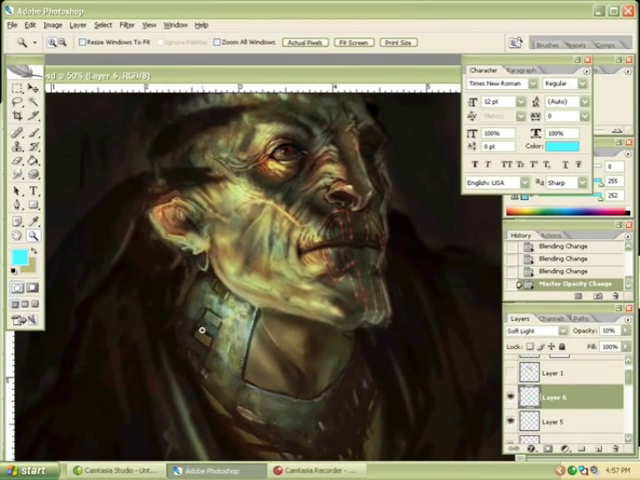
{"action": "key", "text": "e"}
{"action": "left_click_drag", "start_coordinate": [240, 320], "coordinate": [252, 380]}
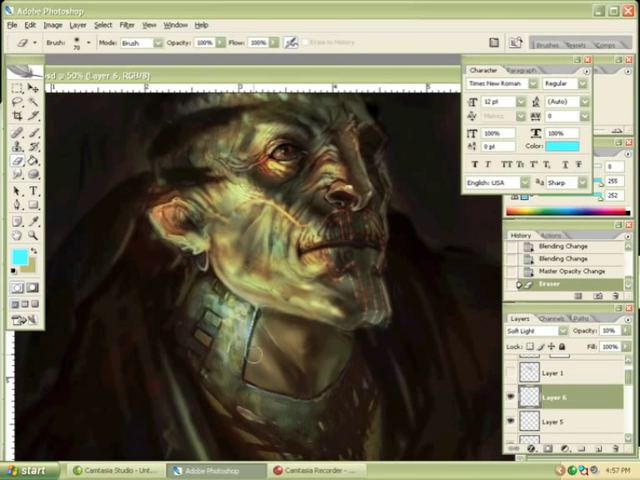
{"action": "left_click_drag", "start_coordinate": [165, 150], "coordinate": [300, 132]}
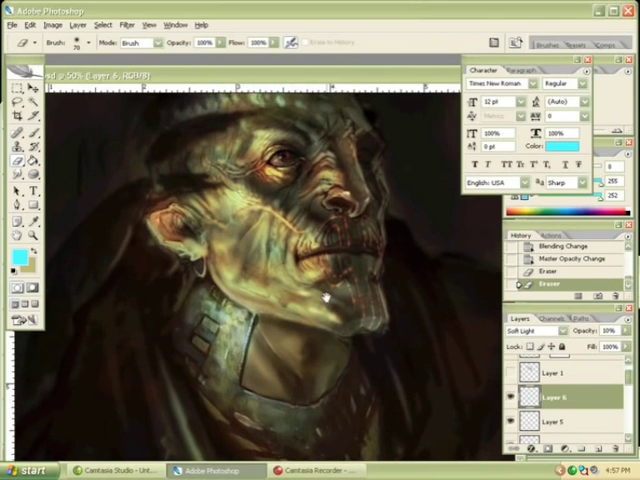
{"action": "key", "text": "z"}
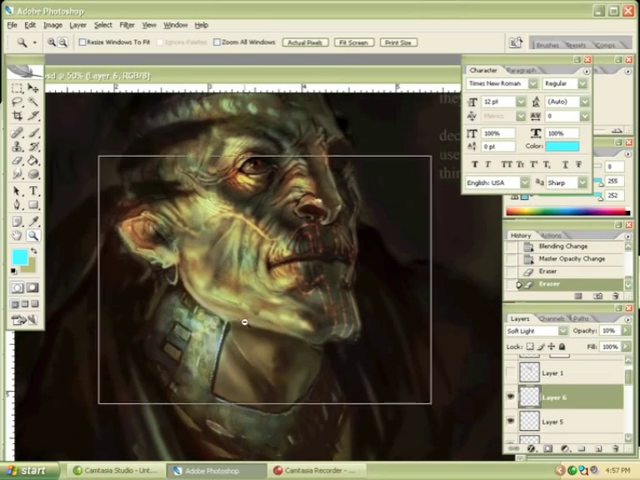
{"action": "left_click", "coordinate": [243, 322], "text": "alt"}
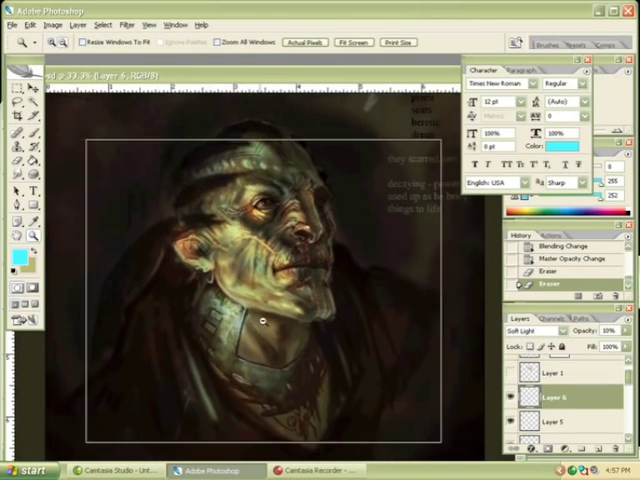
{"action": "left_click", "coordinate": [262, 321], "text": "alt"}
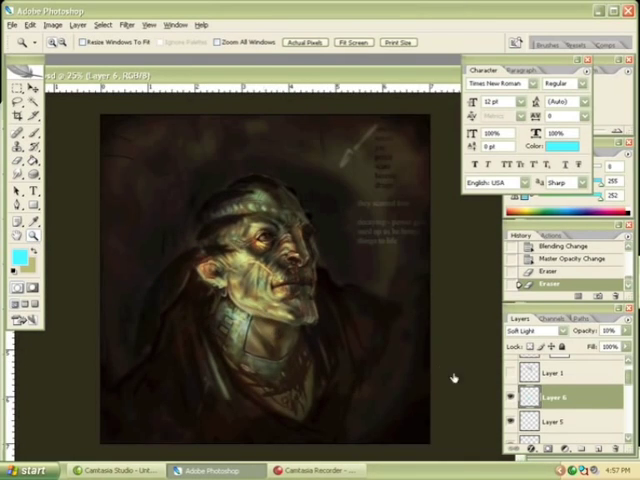
Add Layer 7 above Layer 6 and pick the 70 px dashed brush in black.
{"action": "left_click", "coordinate": [600, 448]}
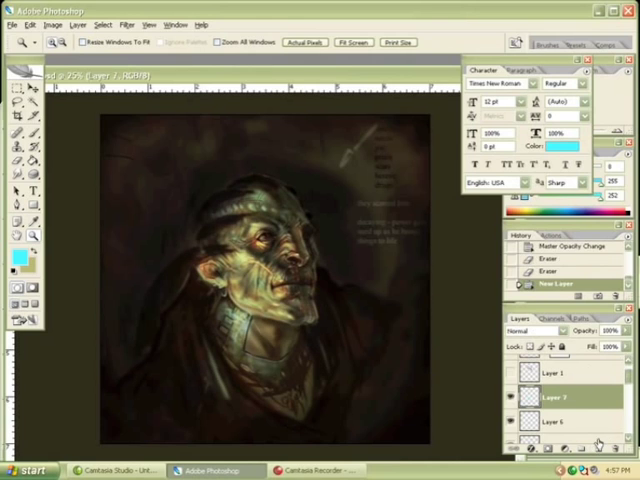
{"action": "left_click", "coordinate": [548, 45]}
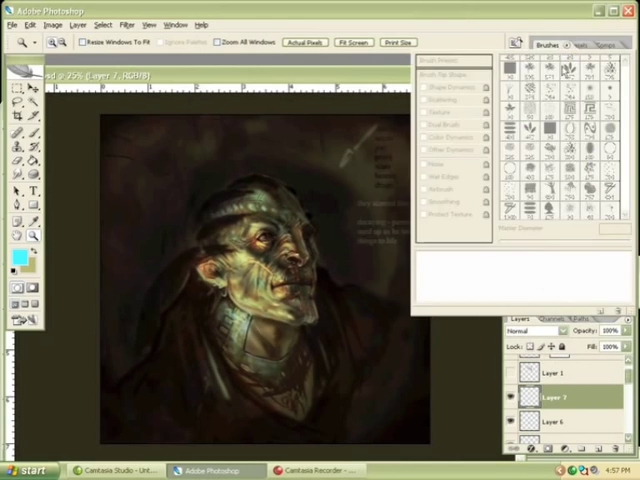
{"action": "key", "text": "b"}
{"action": "left_click", "coordinate": [549, 45]}
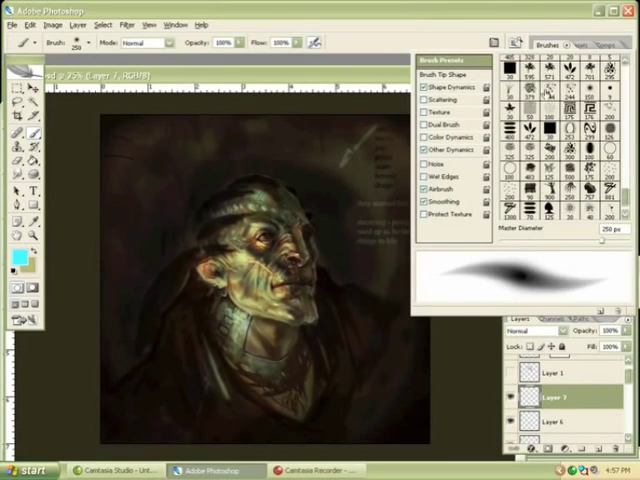
{"action": "left_click", "coordinate": [549, 45]}
{"action": "left_click", "coordinate": [549, 45]}
{"action": "left_click", "coordinate": [537, 208]}
{"action": "left_click", "coordinate": [383, 83]}
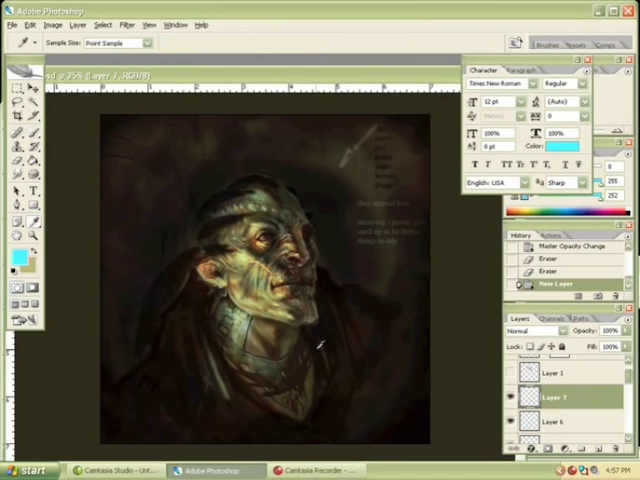
{"action": "left_click", "coordinate": [160, 173], "text": "alt"}
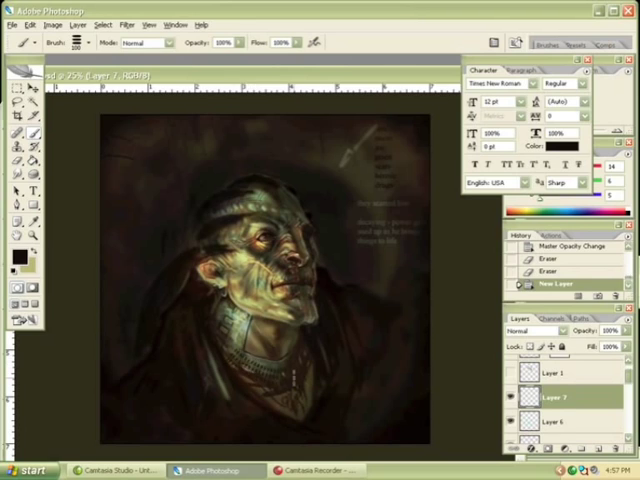
Dab black paint on the neck, toggling it with Ctrl+Z to compare.
{"action": "left_click", "coordinate": [296, 336]}
{"action": "key", "text": "ctrl+z"}
{"action": "key", "text": "ctrl+z"}
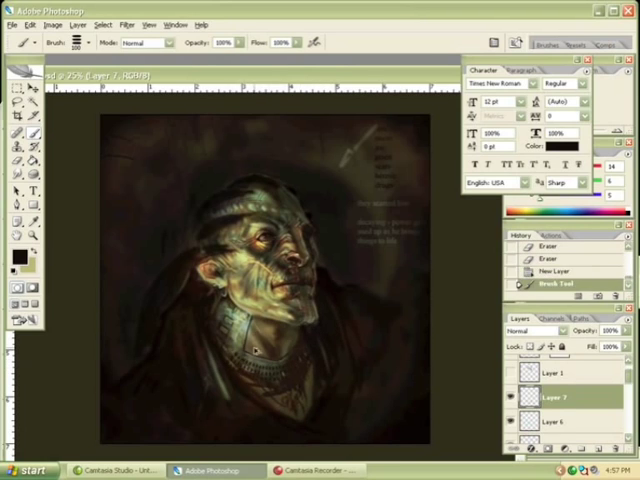
{"action": "key", "text": "ctrl+z"}
{"action": "key", "text": "ctrl+z"}
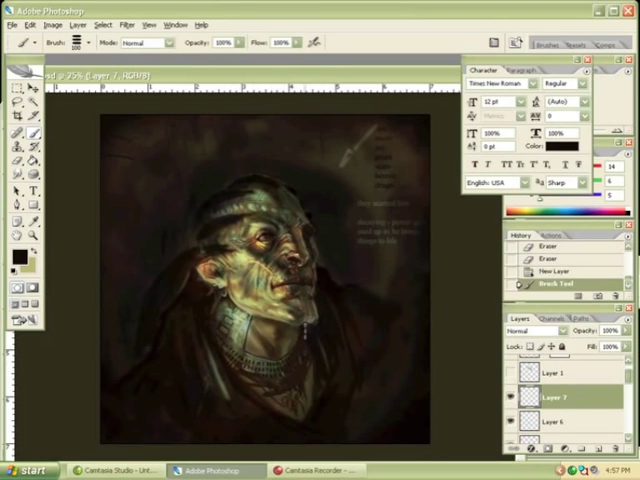
{"action": "key", "text": "ctrl+z"}
{"action": "key", "text": "ctrl+z"}
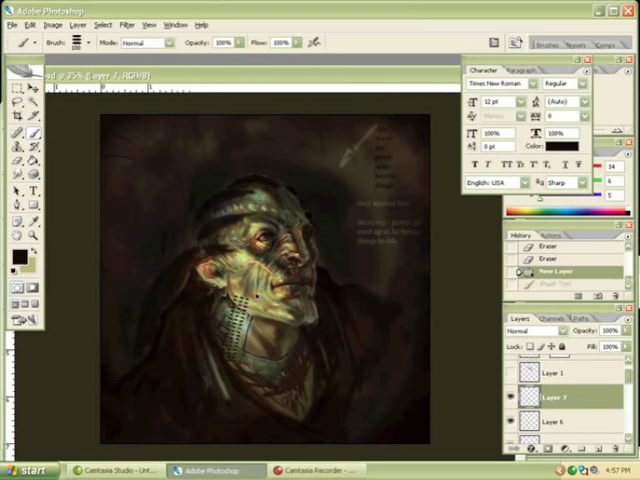
{"action": "key", "text": "ctrl+z"}
{"action": "key", "text": "ctrl+z"}
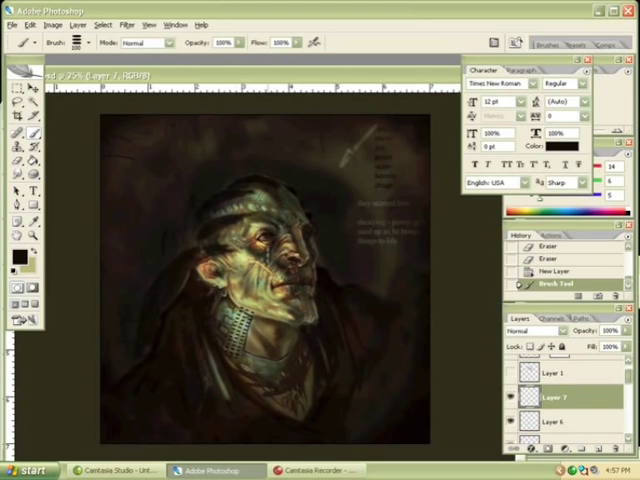
{"action": "key", "text": "ctrl+z"}
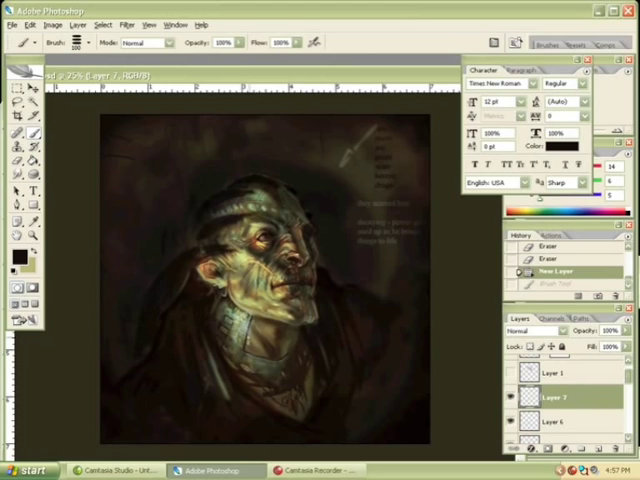
{"action": "key", "text": "ctrl+z"}
{"action": "key", "text": "ctrl+z"}
{"action": "key", "text": "ctrl+z"}
{"action": "key", "text": "ctrl+z"}
{"action": "key", "text": "ctrl+z"}
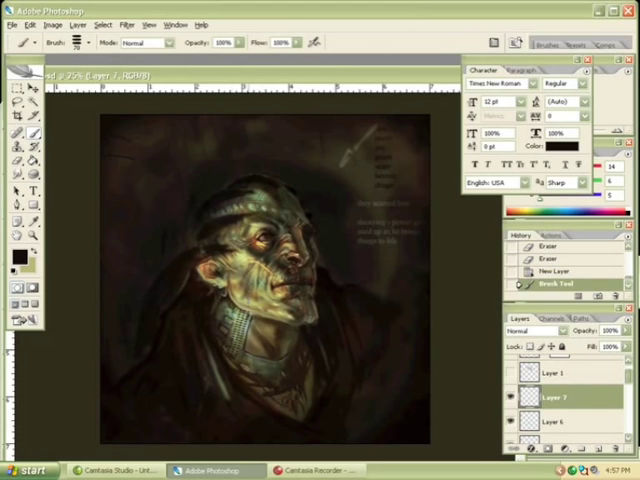
Paint two dashed pattern strokes down the neck, comparing each with undo and redo.
{"action": "left_click_drag", "start_coordinate": [264, 133], "coordinate": [283, 130]}
{"action": "key", "text": "ctrl+z"}
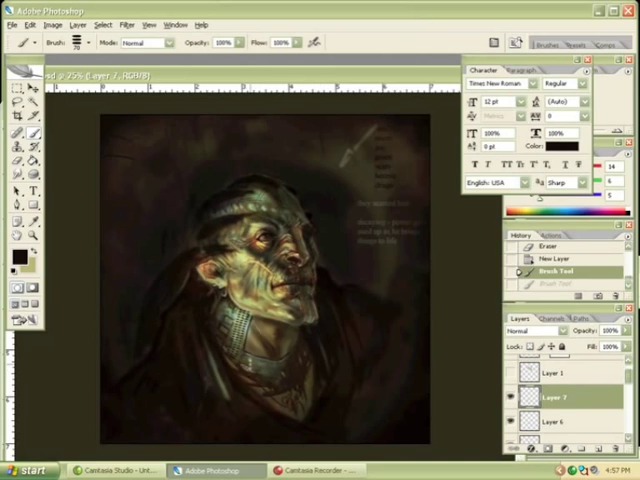
{"action": "key", "text": "ctrl+z"}
{"action": "key", "text": "ctrl+z"}
{"action": "key", "text": "ctrl+z"}
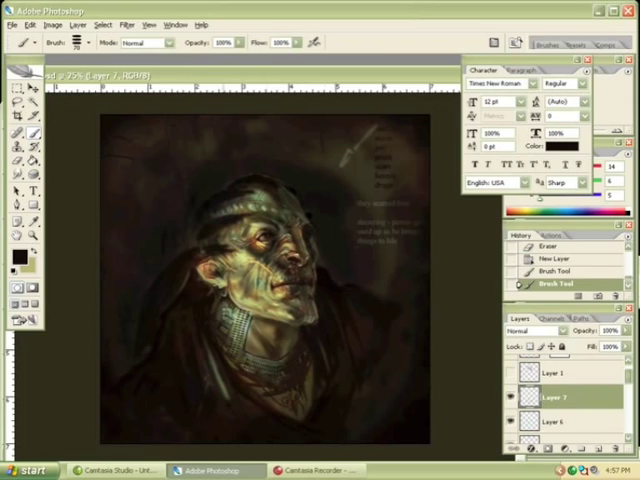
{"action": "left_click_drag", "start_coordinate": [270, 132], "coordinate": [286, 128]}
{"action": "key", "text": "ctrl+z"}
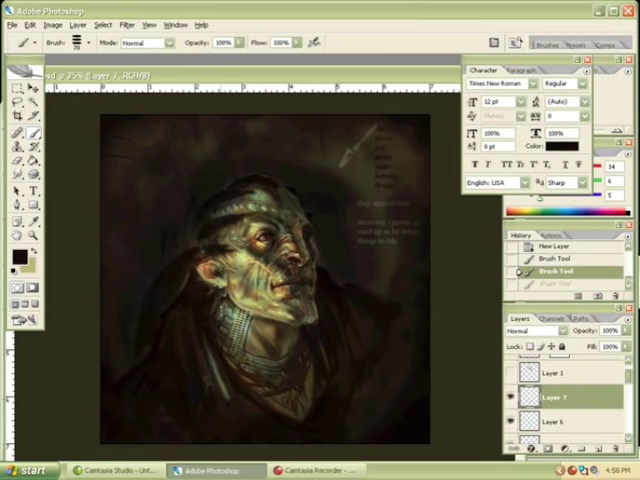
{"action": "key", "text": "ctrl+z"}
{"action": "key", "text": "ctrl+z"}
{"action": "key", "text": "p"}
{"action": "key", "text": "b"}
{"action": "key", "text": "ctrl+z"}
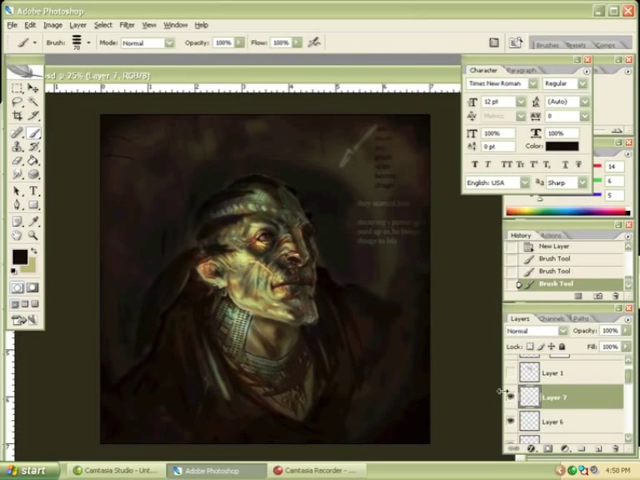
Erase a small spot of the neck pattern and undo an accidental Layer 7 duplicate.
{"action": "key", "text": "e"}
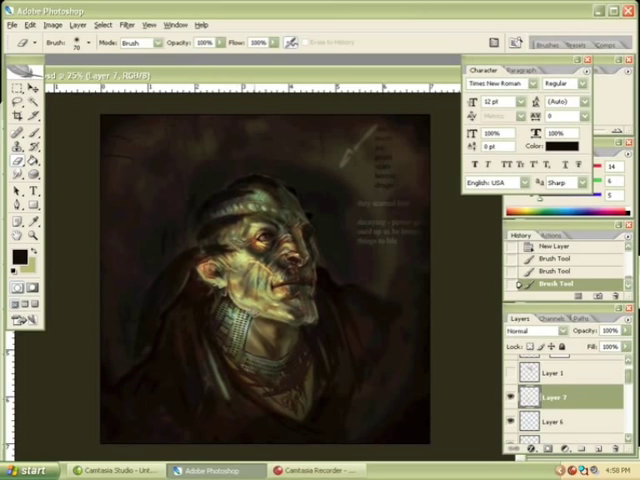
{"action": "left_click_drag", "start_coordinate": [310, 318], "coordinate": [312, 318]}
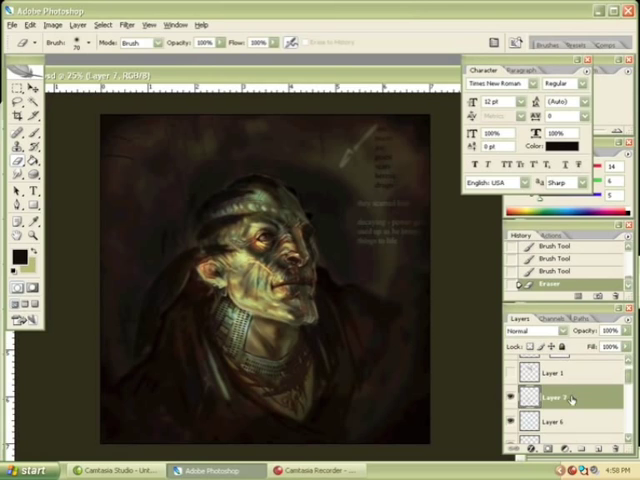
{"action": "left_click_drag", "start_coordinate": [571, 398], "coordinate": [596, 450]}
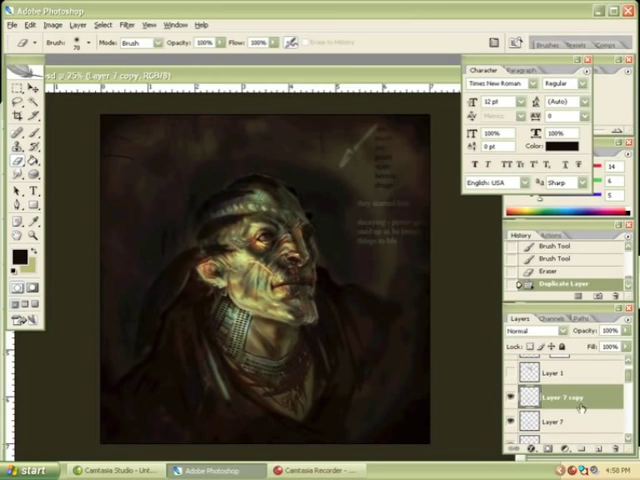
{"action": "key", "text": "ctrl+z"}
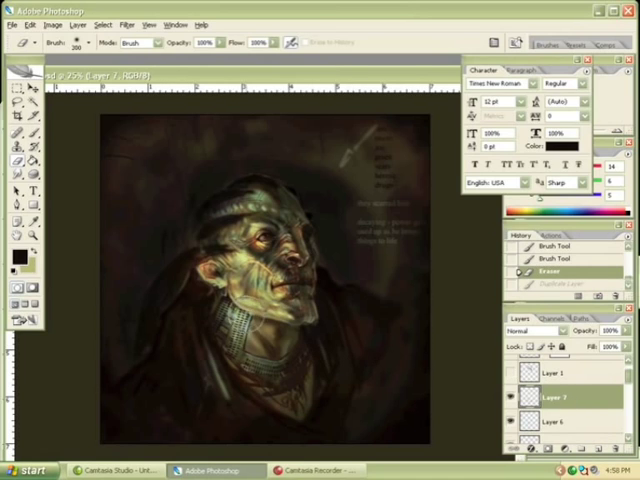
Enlarge the eraser to 400 and erase across the neck pattern on Layer 7.
{"action": "key", "text": "bracketright"}
{"action": "key", "text": "bracketright"}
{"action": "key", "text": "bracketright"}
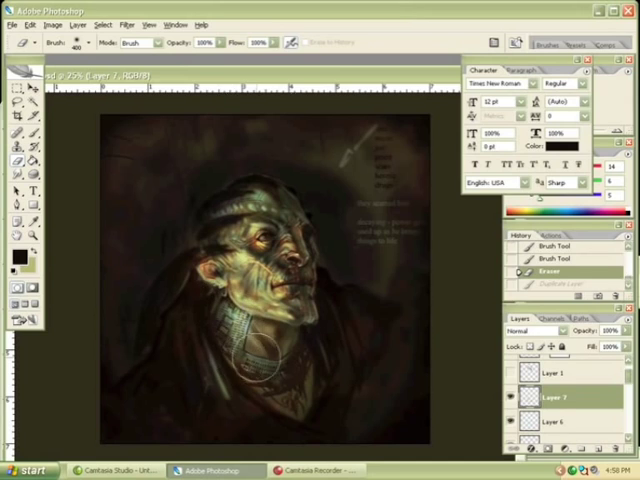
{"action": "left_click_drag", "start_coordinate": [286, 364], "coordinate": [321, 321]}
{"action": "key", "text": "ctrl+z"}
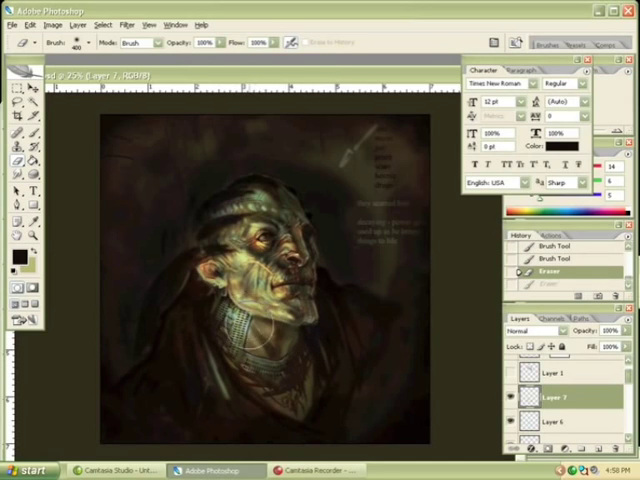
{"action": "key", "text": "ctrl+z"}
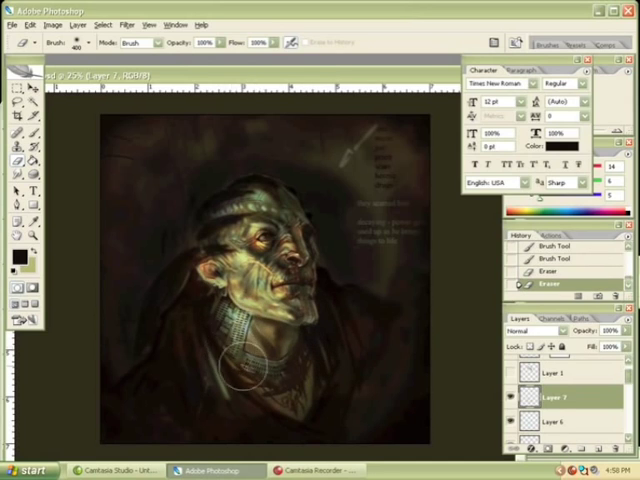
{"action": "left_click_drag", "start_coordinate": [307, 340], "coordinate": [330, 343]}
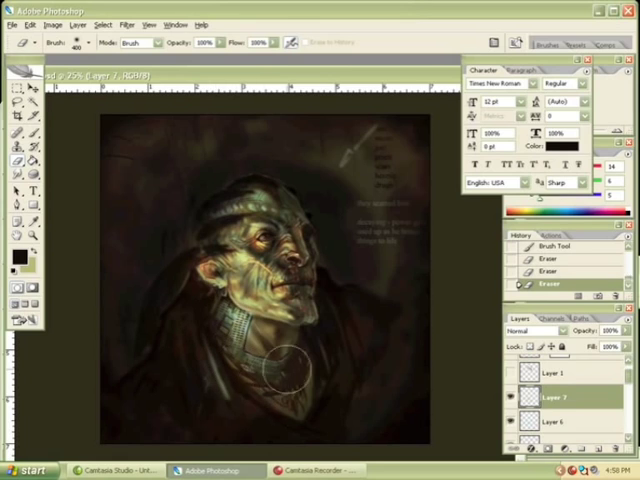
{"action": "left_click_drag", "start_coordinate": [286, 364], "coordinate": [319, 333]}
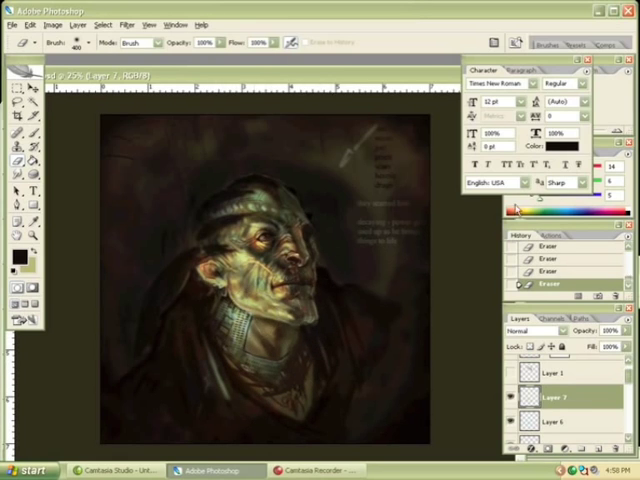
Resize the brush to 500 px, confirm the near-black foreground, and show the brush presets.
{"action": "key", "text": "b"}
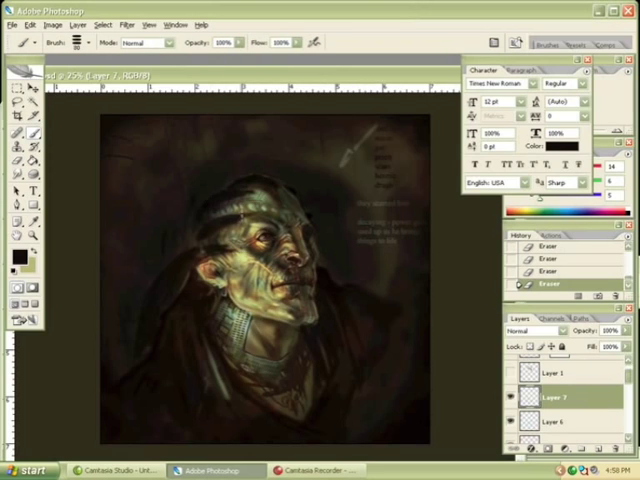
{"action": "key", "text": "bracketright"}
{"action": "key", "text": "bracketright"}
{"action": "key", "text": "bracketright"}
{"action": "key", "text": "bracketright"}
{"action": "key", "text": "bracketright"}
{"action": "key", "text": "bracketright"}
{"action": "key", "text": "bracketright"}
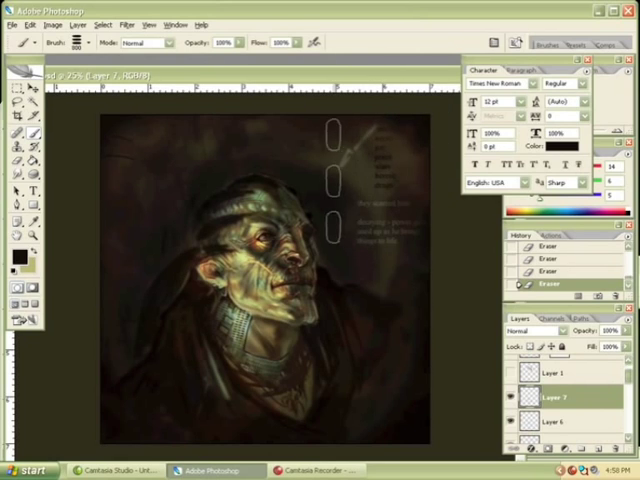
{"action": "key", "text": "bracketleft"}
{"action": "key", "text": "bracketleft"}
{"action": "key", "text": "bracketleft"}
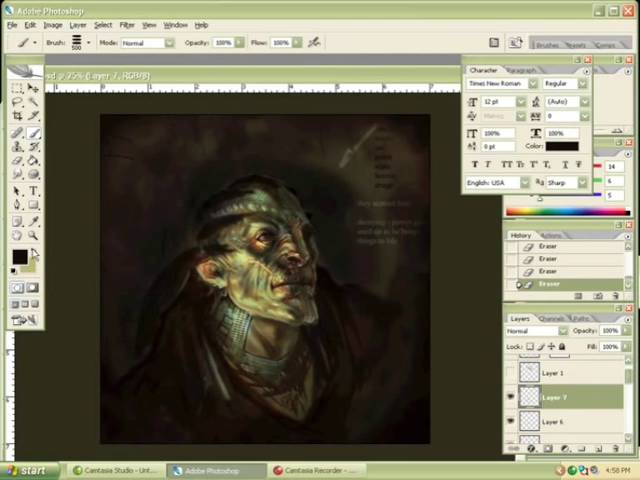
{"action": "left_click", "coordinate": [19, 256]}
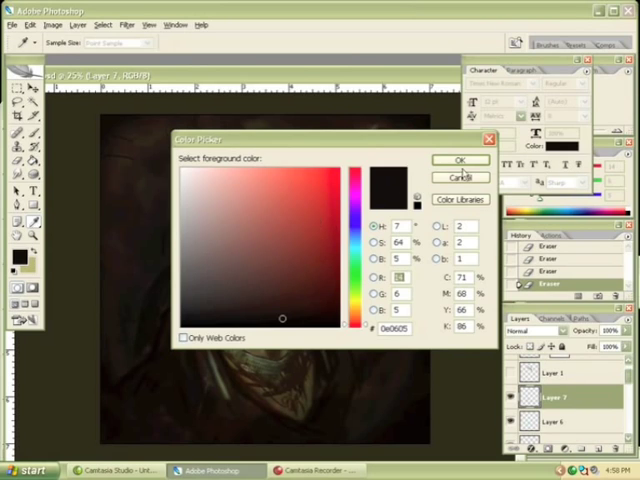
{"action": "left_click", "coordinate": [463, 176]}
{"action": "left_click", "coordinate": [548, 46]}
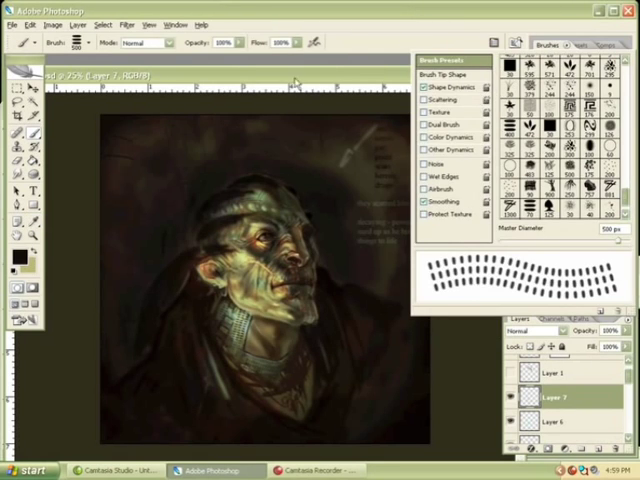
{"action": "left_click", "coordinate": [13, 24]}
Create a new 500×500 px blank document, keeping the current foreground colour.
{"action": "left_click", "coordinate": [20, 39]}
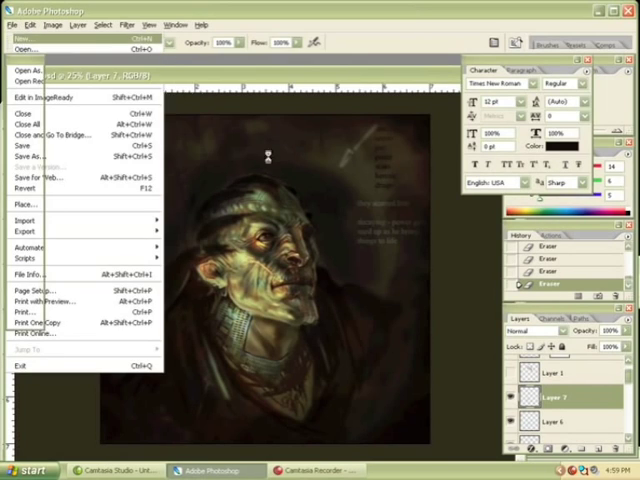
{"action": "key", "text": "Tab"}
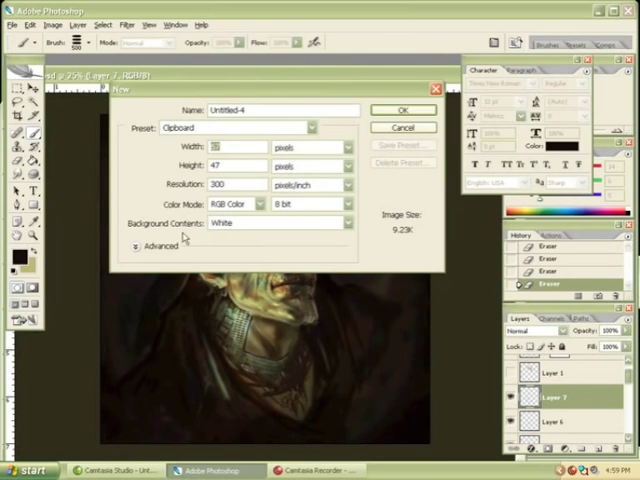
{"action": "type", "text": "500"}
{"action": "key", "text": "Tab"}
{"action": "type", "text": "500"}
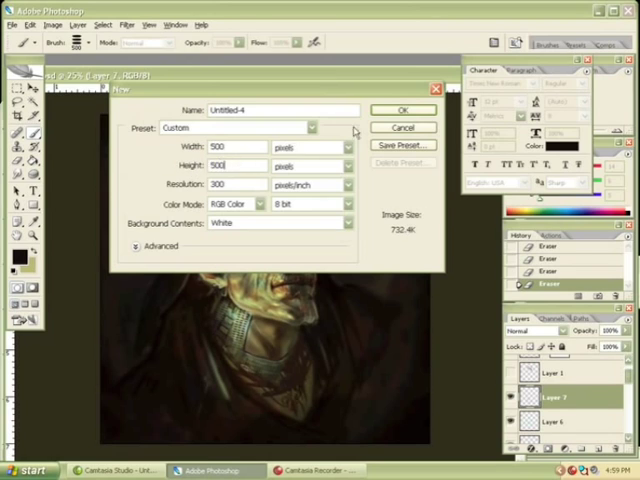
{"action": "key", "text": "Return"}
{"action": "left_click", "coordinate": [20, 256]}
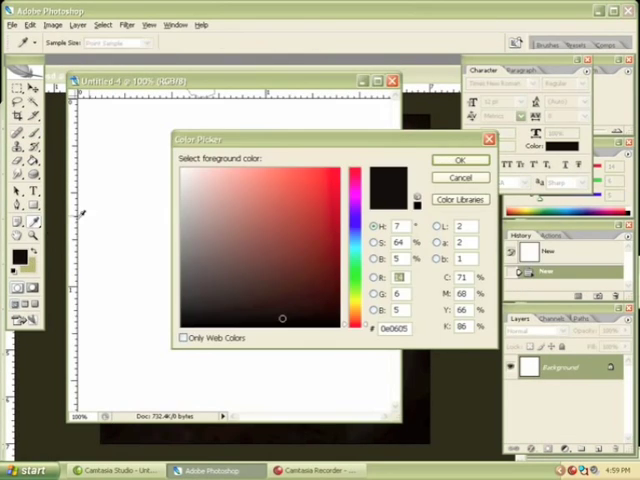
{"action": "left_click", "coordinate": [460, 160]}
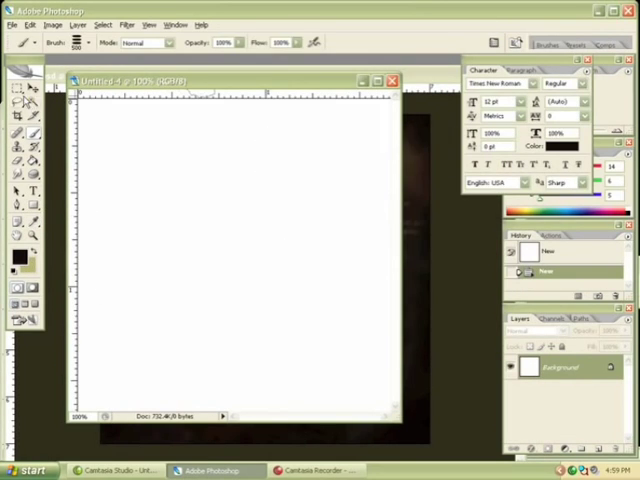
Fill a tall rectangular selection in the canvas centre with black, then deselect.
{"action": "key", "text": "m"}
{"action": "left_click_drag", "start_coordinate": [210, 170], "coordinate": [293, 344]}
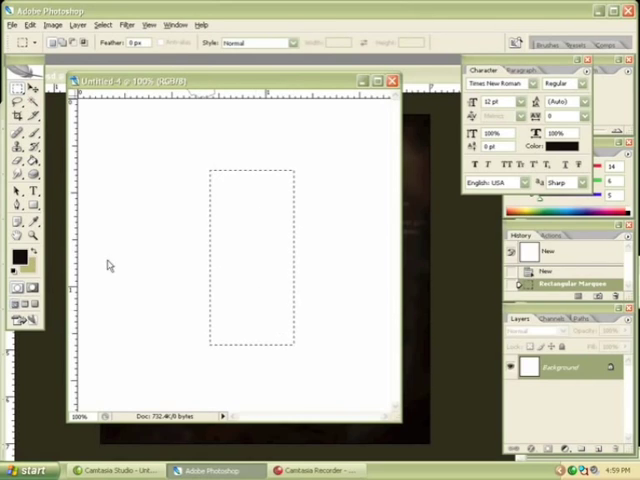
{"action": "left_click", "coordinate": [33, 160]}
{"action": "left_click", "coordinate": [268, 278]}
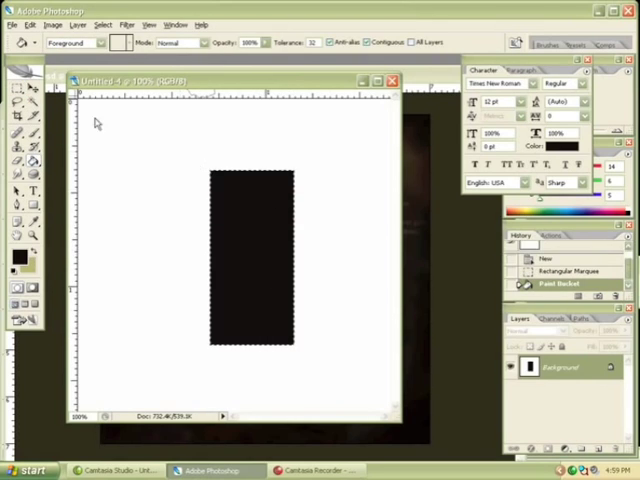
{"action": "key", "text": "ctrl+d"}
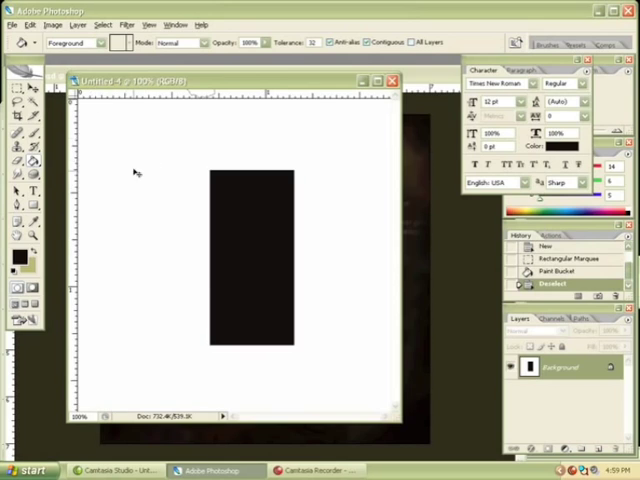
Select the whole canvas and define it as brush preset Sampled Brush 6.
{"action": "key", "text": "ctrl+a"}
{"action": "left_click", "coordinate": [30, 24]}
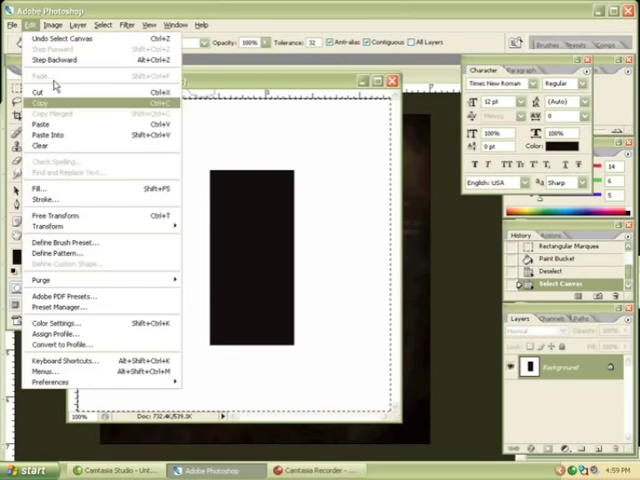
{"action": "left_click", "coordinate": [112, 243]}
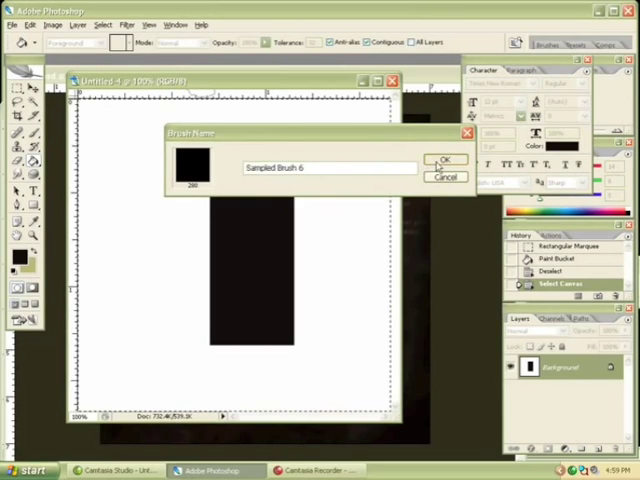
{"action": "left_click", "coordinate": [446, 160]}
In the portrait, pick the rectangle brush and undo a test arc above the head.
{"action": "left_click", "coordinate": [430, 79]}
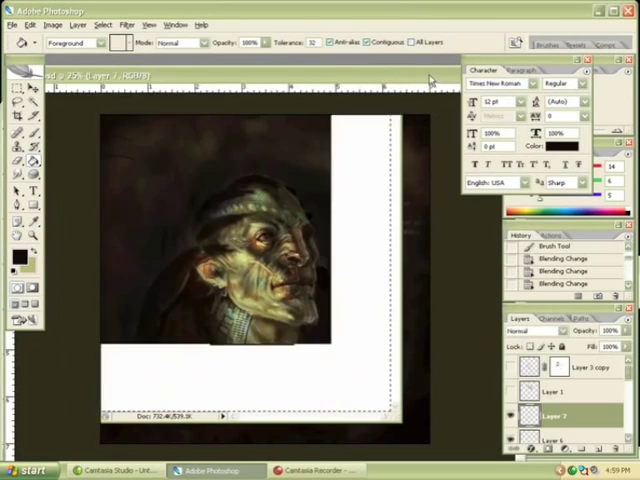
{"action": "key", "text": "b"}
{"action": "left_click", "coordinate": [549, 45]}
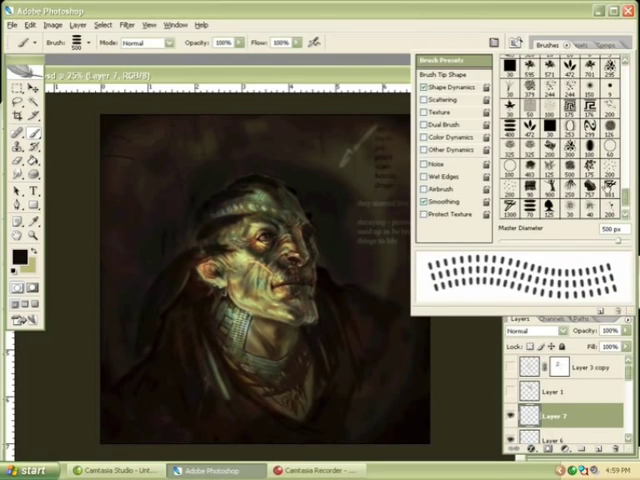
{"action": "scroll", "coordinate": [610, 200], "scroll_direction": "down", "scroll_amount": 2}
{"action": "left_click", "coordinate": [558, 218]}
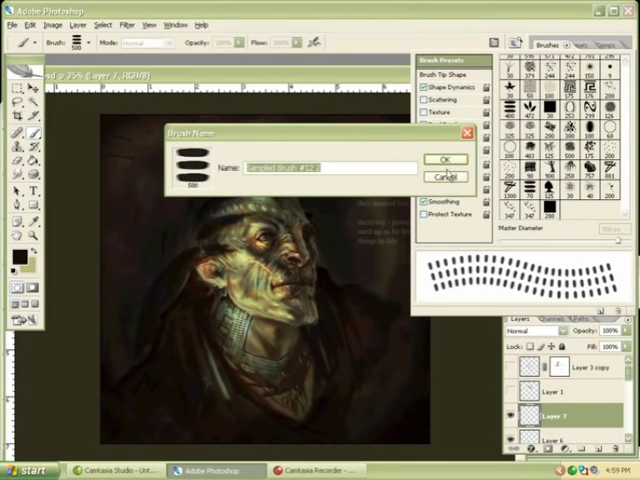
{"action": "left_click", "coordinate": [445, 176]}
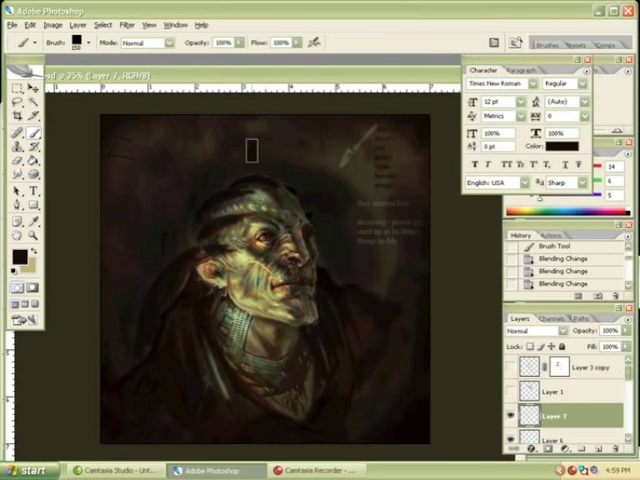
{"action": "mouse_move", "coordinate": [250, 147]}
{"action": "left_mouse_down"}
{"action": "mouse_move", "coordinate": [361, 267]}
{"action": "mouse_move", "coordinate": [393, 229]}
{"action": "mouse_move", "coordinate": [136, 174]}
{"action": "mouse_move", "coordinate": [200, 172]}
{"action": "left_mouse_up"}
{"action": "key", "text": "ctrl+z"}
Enable Other Dynamics for fading opacity and turn on Shape Dynamics.
{"action": "left_click", "coordinate": [548, 44]}
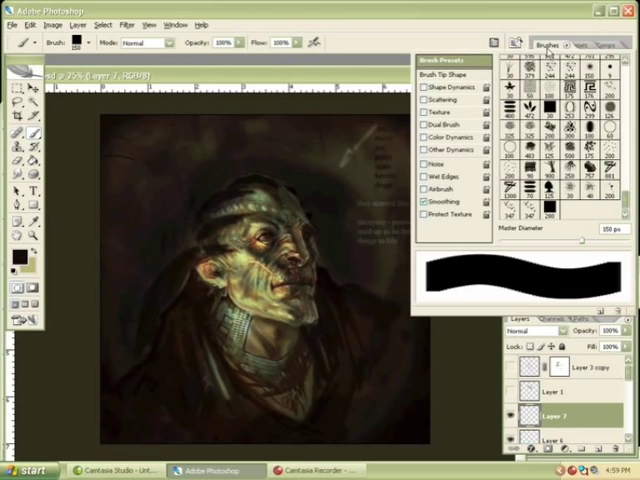
{"action": "left_click", "coordinate": [424, 149]}
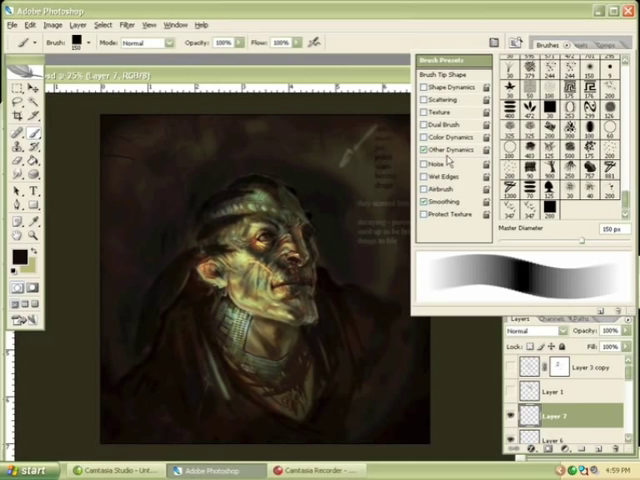
{"action": "left_click", "coordinate": [448, 152]}
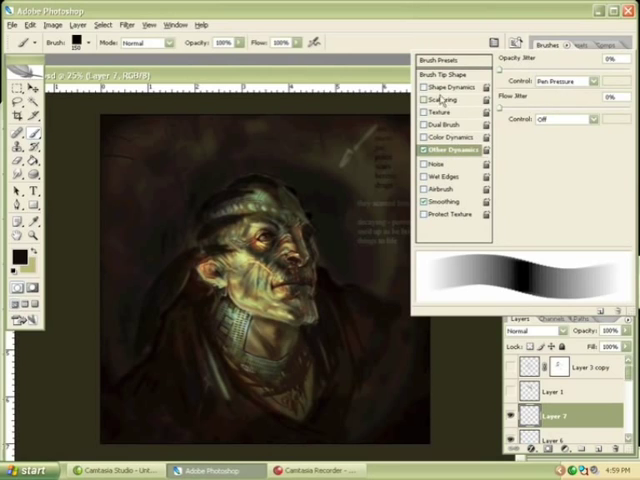
{"action": "left_click", "coordinate": [424, 88]}
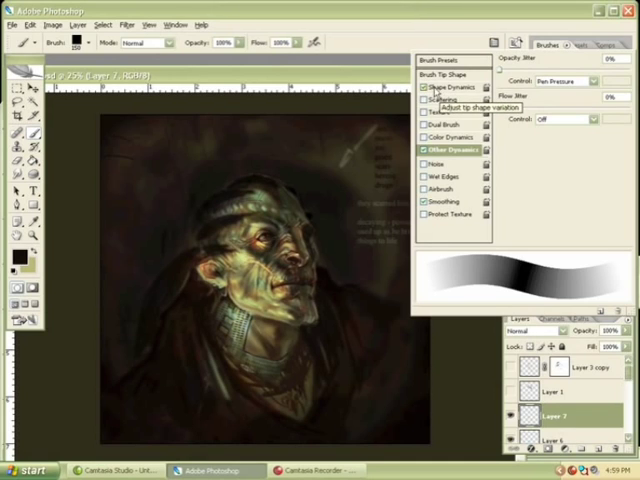
{"action": "left_click", "coordinate": [450, 88]}
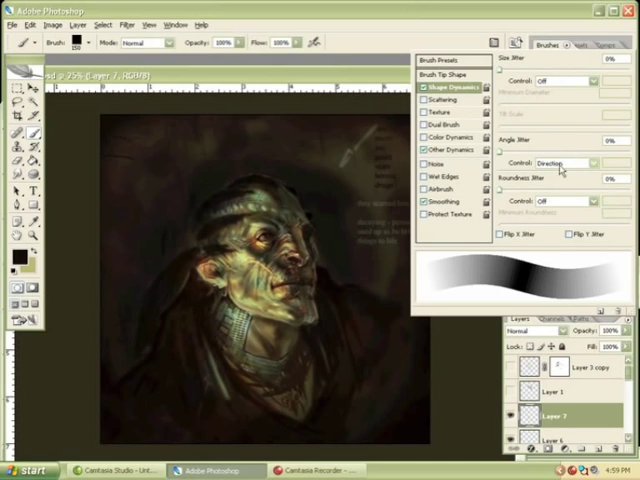
Set Angle Jitter Control to Direction and widen the Brush Tip Shape spacing.
{"action": "left_click", "coordinate": [562, 164]}
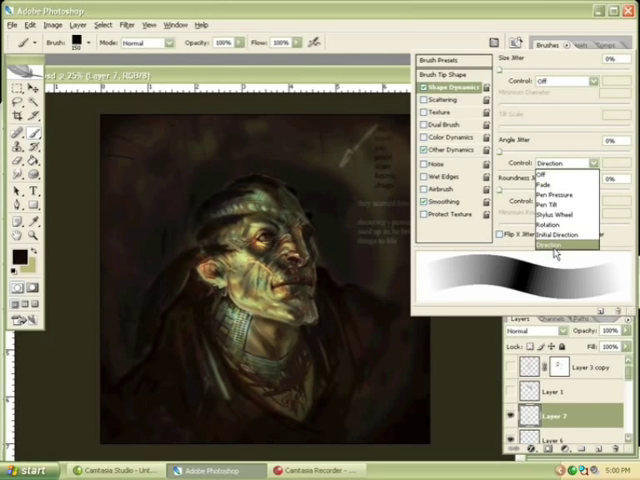
{"action": "left_click", "coordinate": [556, 246]}
{"action": "left_click", "coordinate": [463, 75]}
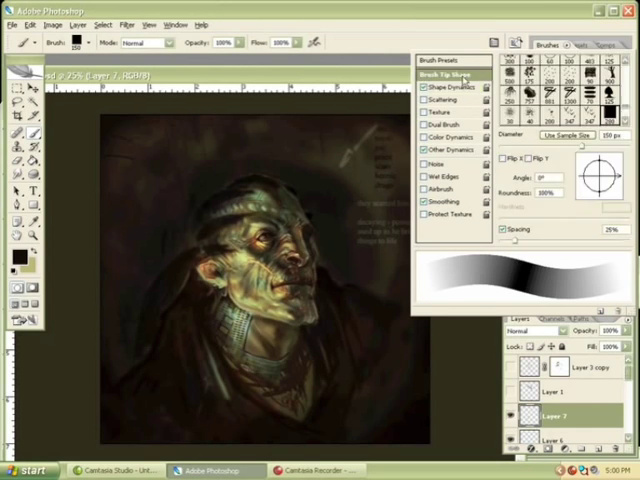
{"action": "left_click_drag", "start_coordinate": [518, 243], "coordinate": [592, 241]}
{"action": "left_click", "coordinate": [368, 95]}
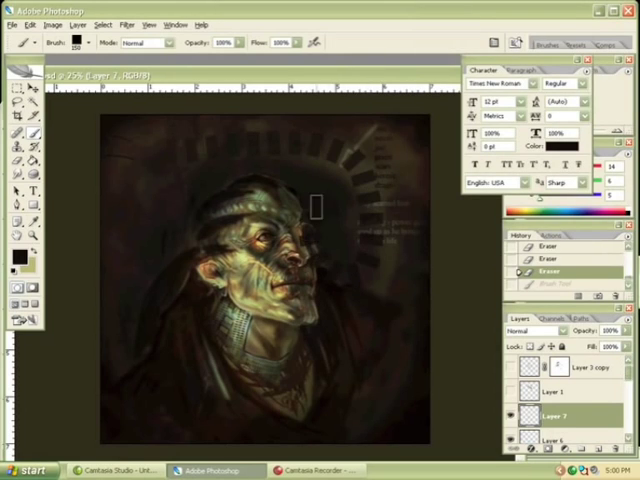
{"action": "key", "text": "ctrl+z"}
{"action": "key", "text": "ctrl+z"}
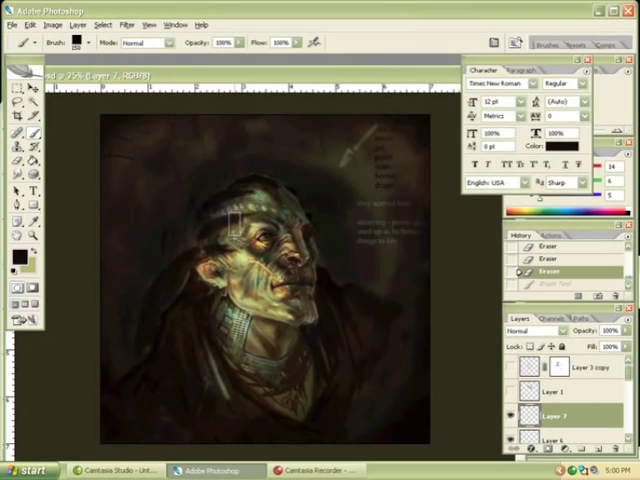
{"action": "left_click_drag", "start_coordinate": [372, 128], "coordinate": [346, 162]}
{"action": "key", "text": "ctrl+z"}
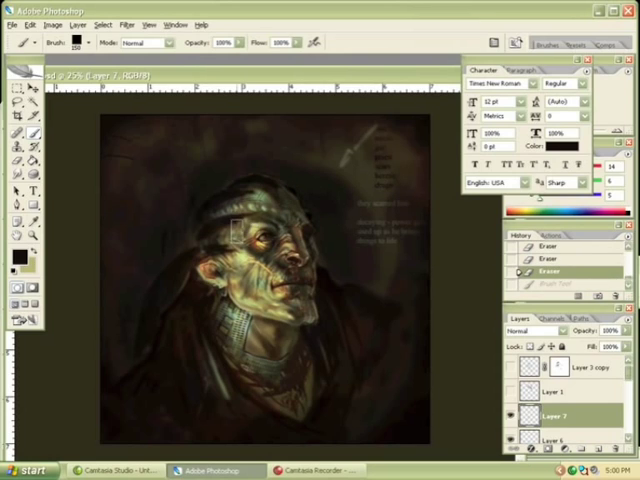
{"action": "key", "text": "ctrl+z"}
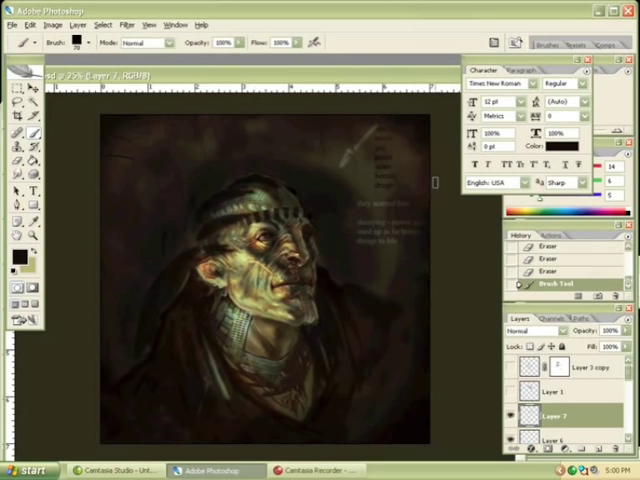
{"action": "key", "text": "ctrl+z"}
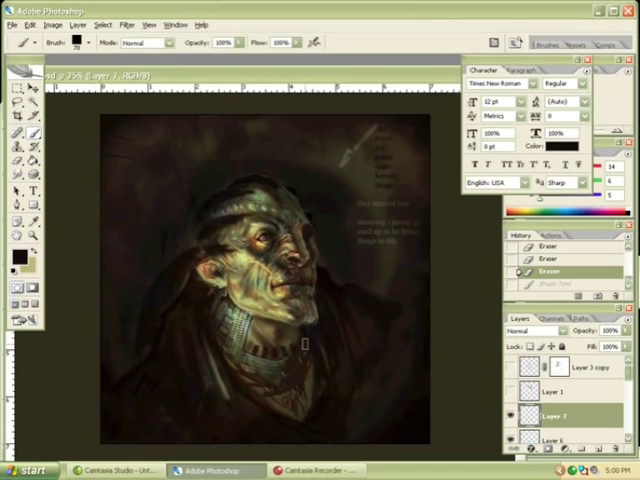
{"action": "key", "text": "ctrl+z"}
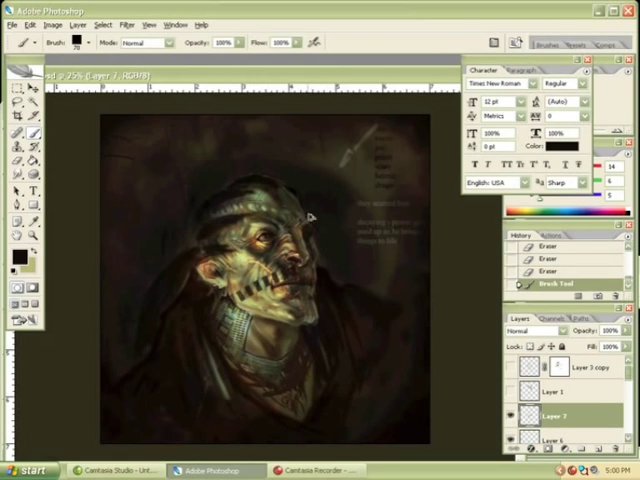
{"action": "key", "text": "ctrl+z"}
{"action": "key", "text": "ctrl+z"}
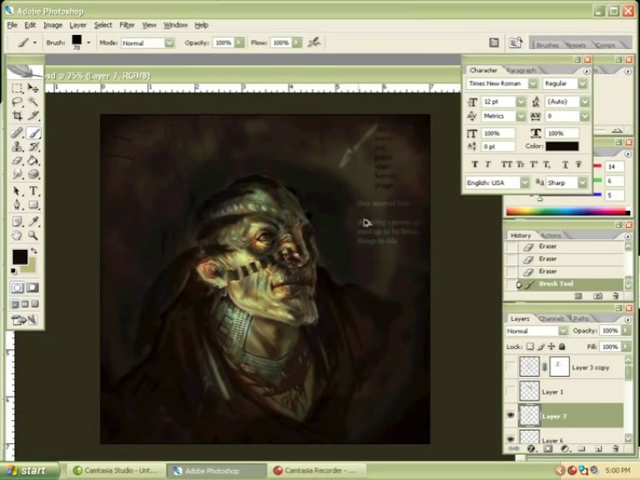
{"action": "key", "text": "ctrl+z"}
{"action": "key", "text": "ctrl+z"}
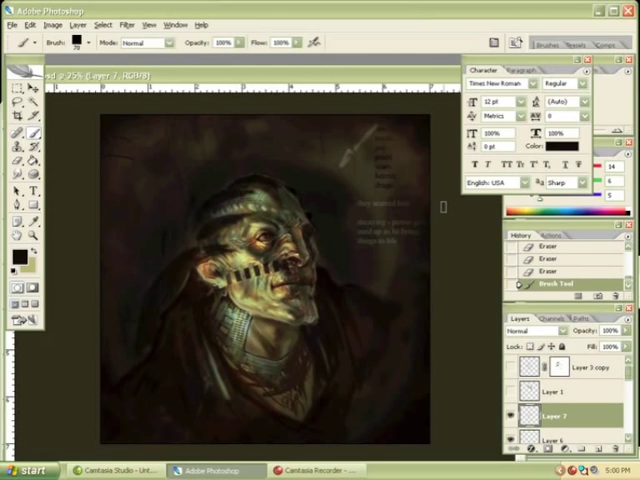
{"action": "key", "text": "ctrl+z"}
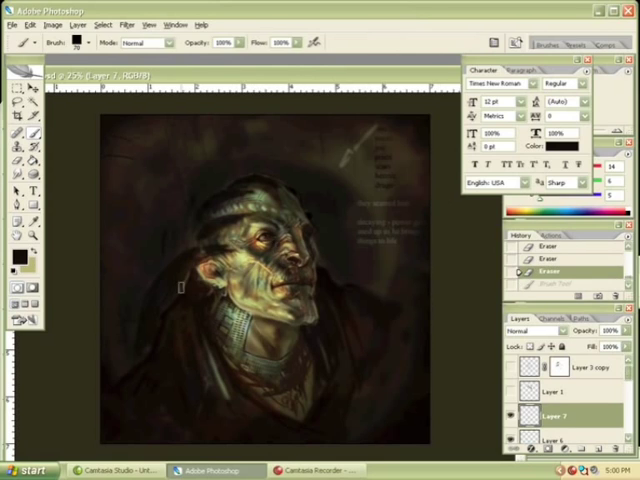
{"action": "key", "text": "z"}
{"action": "left_click", "coordinate": [267, 304], "text": "alt"}
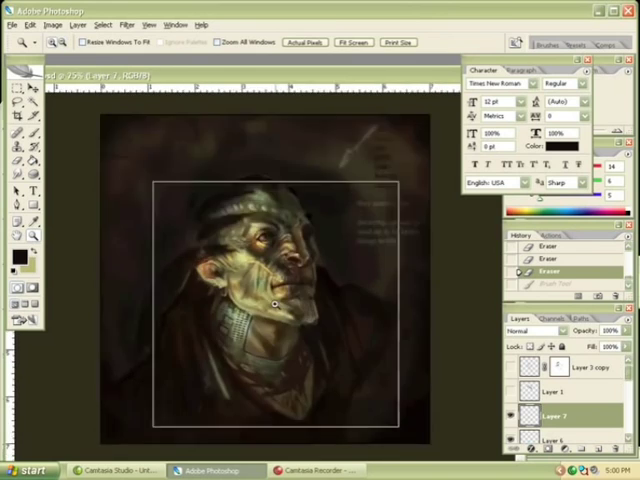
Zoom out and drag down the eye column to hide Background copy, copy 2 and copy 3.
{"action": "left_click", "coordinate": [275, 302]}
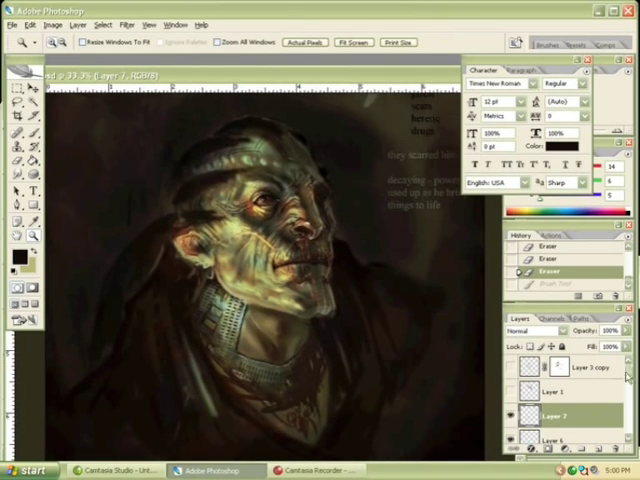
{"action": "mouse_move", "coordinate": [631, 365]}
{"action": "left_mouse_down"}
{"action": "mouse_move", "coordinate": [631, 425]}
{"action": "mouse_move", "coordinate": [631, 395]}
{"action": "mouse_move", "coordinate": [631, 404]}
{"action": "left_mouse_up"}
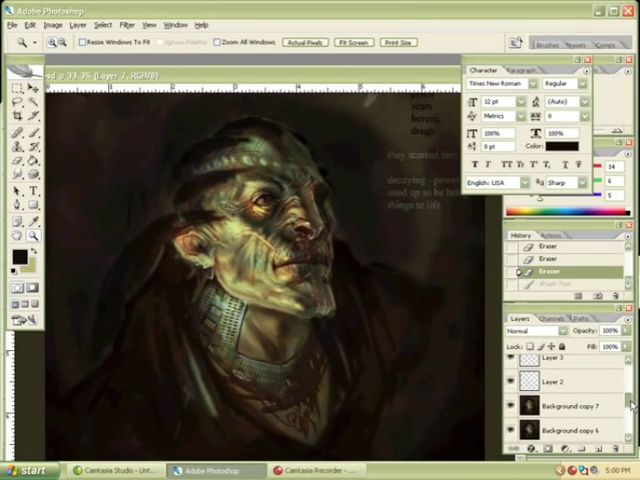
{"action": "key", "text": "ctrl+minus"}
{"action": "key", "text": "ctrl+minus"}
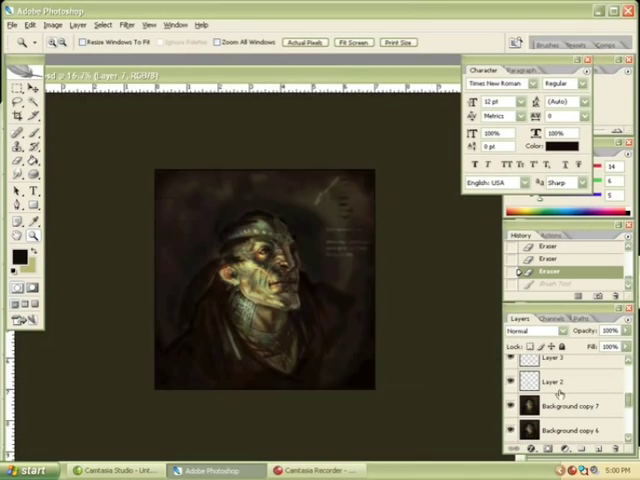
{"action": "mouse_move", "coordinate": [631, 404]}
{"action": "left_mouse_down"}
{"action": "mouse_move", "coordinate": [632, 440]}
{"action": "mouse_move", "coordinate": [631, 404]}
{"action": "mouse_move", "coordinate": [631, 412]}
{"action": "left_mouse_up"}
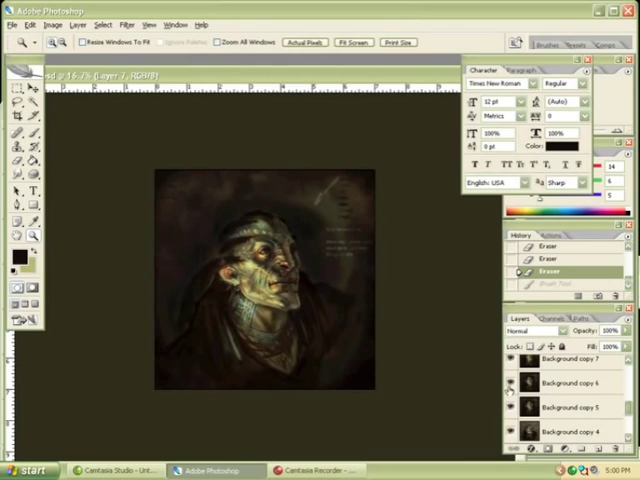
{"action": "scroll", "coordinate": [614, 418], "scroll_direction": "down", "scroll_amount": 2}
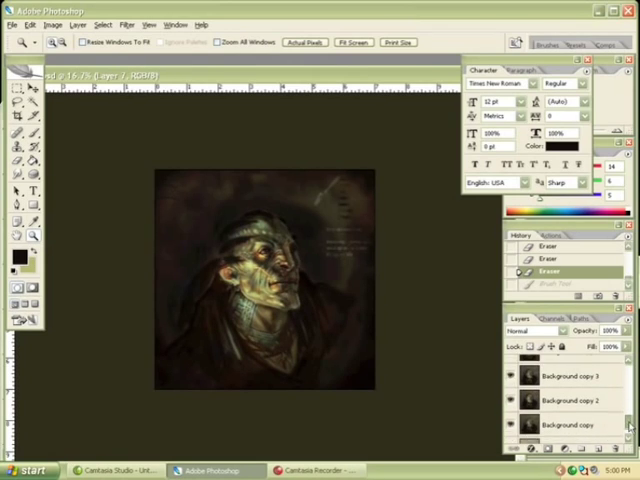
{"action": "left_click_drag", "start_coordinate": [511, 366], "coordinate": [513, 434]}
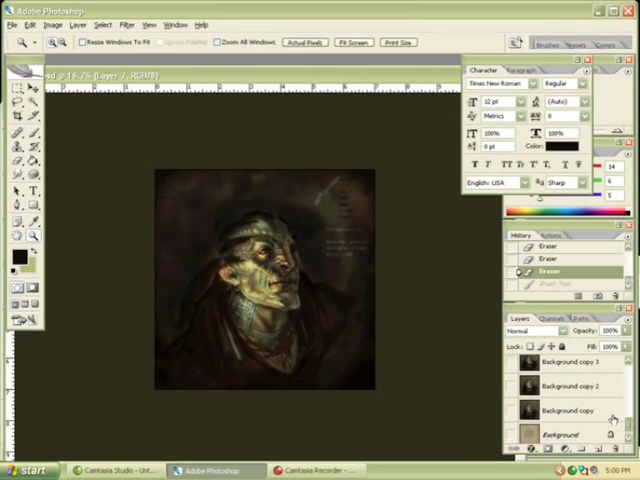
{"action": "scroll", "coordinate": [614, 418], "scroll_direction": "up", "scroll_amount": 4}
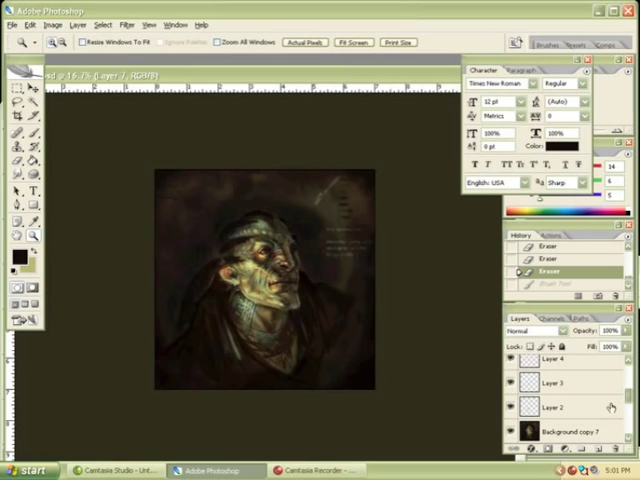
{"action": "scroll", "coordinate": [629, 384], "scroll_direction": "up", "scroll_amount": 1}
{"action": "scroll", "coordinate": [630, 386], "scroll_direction": "up", "scroll_amount": 2}
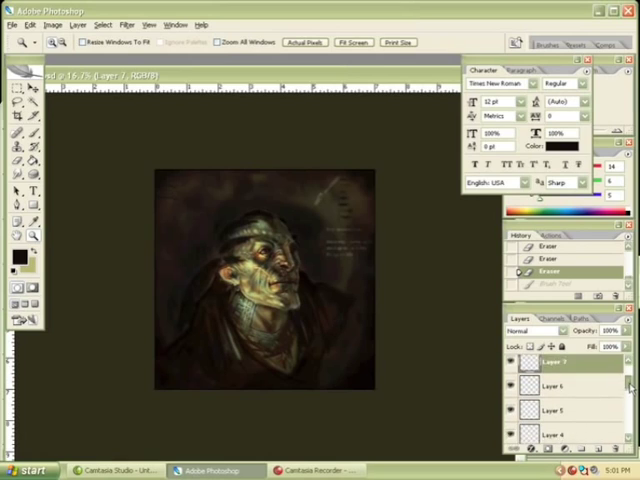
{"action": "scroll", "coordinate": [630, 386], "scroll_direction": "up", "scroll_amount": 1}
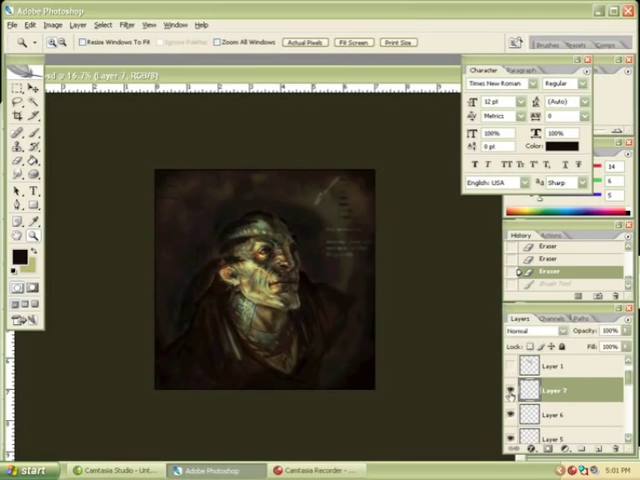
Zoom in and merge Layers 2 and 3 down into Background copy 7.
{"action": "key", "text": "ctrl+plus"}
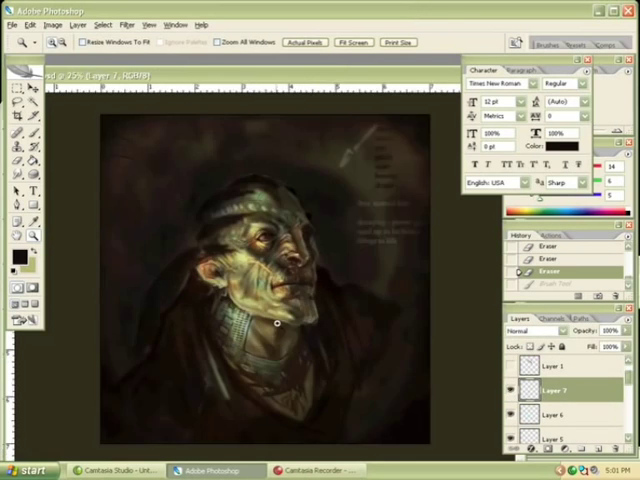
{"action": "key", "text": "ctrl+plus"}
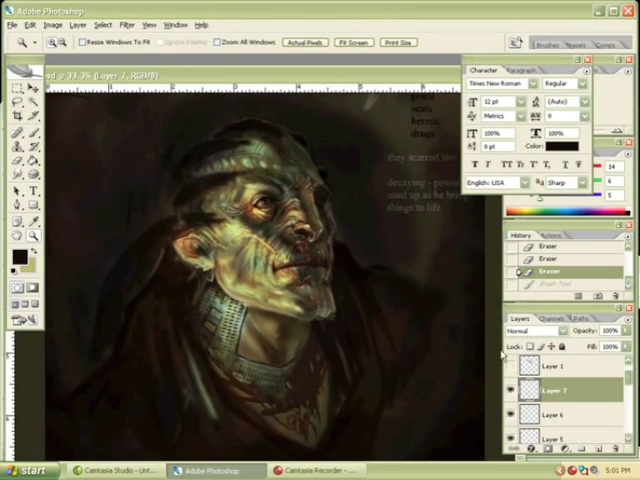
{"action": "scroll", "coordinate": [618, 383], "scroll_direction": "down", "scroll_amount": 1}
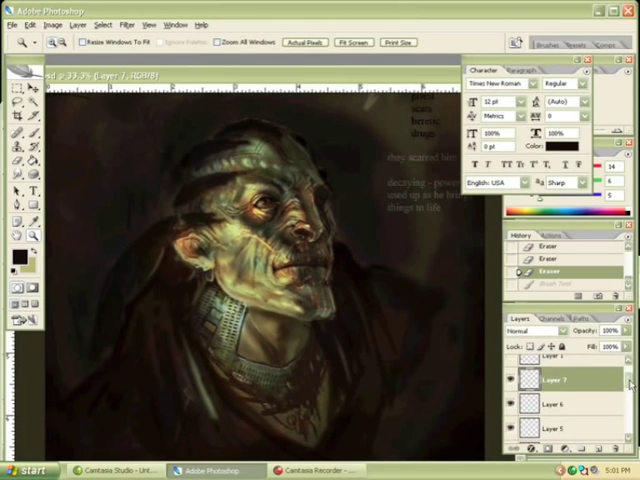
{"action": "left_click_drag", "start_coordinate": [630, 383], "coordinate": [630, 402]}
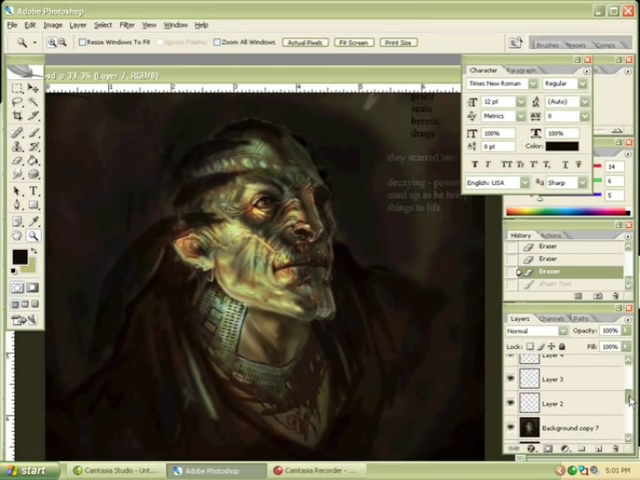
{"action": "left_click_drag", "start_coordinate": [630, 402], "coordinate": [630, 398]}
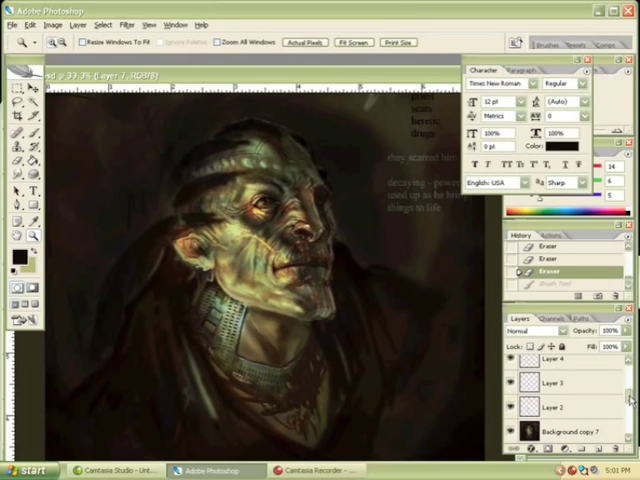
{"action": "left_click", "coordinate": [528, 408]}
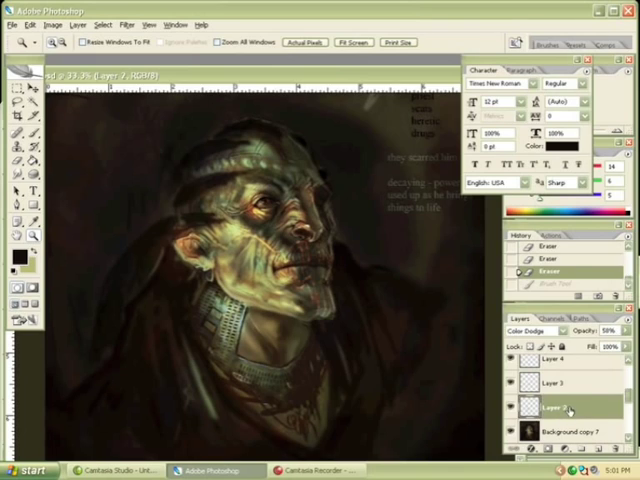
{"action": "key", "text": "ctrl+e"}
{"action": "left_click", "coordinate": [572, 386]}
{"action": "key", "text": "ctrl+e"}
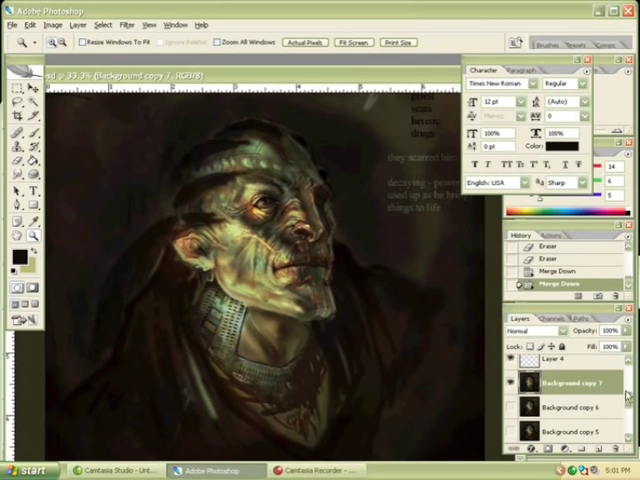
Merge Layers 4, 5 and 6 down into Background copy 7.
{"action": "left_click_drag", "start_coordinate": [626, 393], "coordinate": [626, 385]}
{"action": "left_click", "coordinate": [592, 388]}
{"action": "key", "text": "ctrl+e"}
{"action": "scroll", "coordinate": [594, 392], "scroll_direction": "up", "scroll_amount": 2}
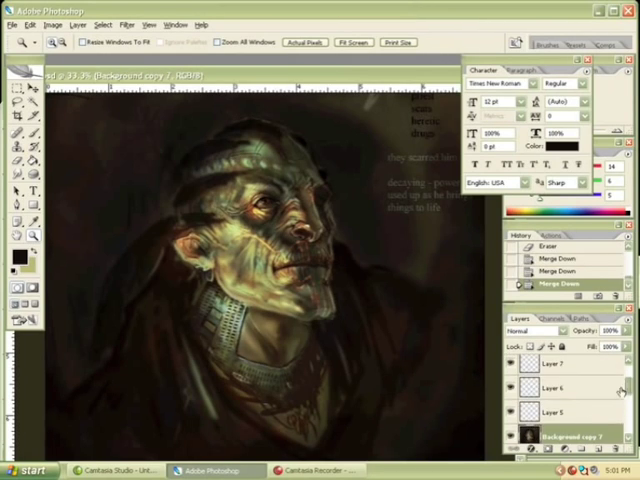
{"action": "left_click", "coordinate": [583, 410]}
{"action": "key", "text": "ctrl+e"}
{"action": "left_click", "coordinate": [586, 395]}
{"action": "key", "text": "ctrl+e"}
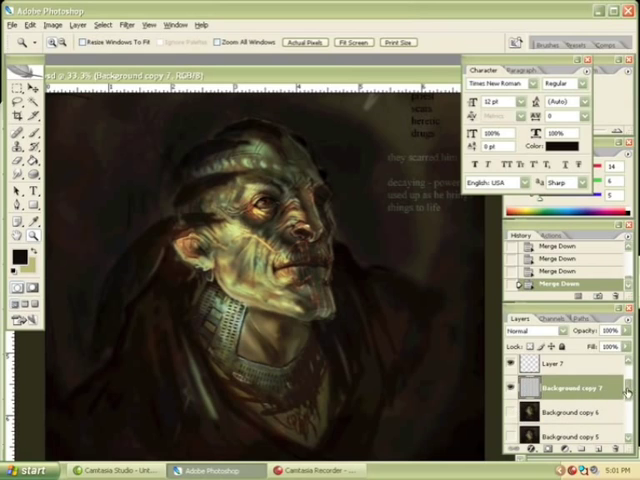
{"action": "left_click_drag", "start_coordinate": [628, 393], "coordinate": [629, 389]}
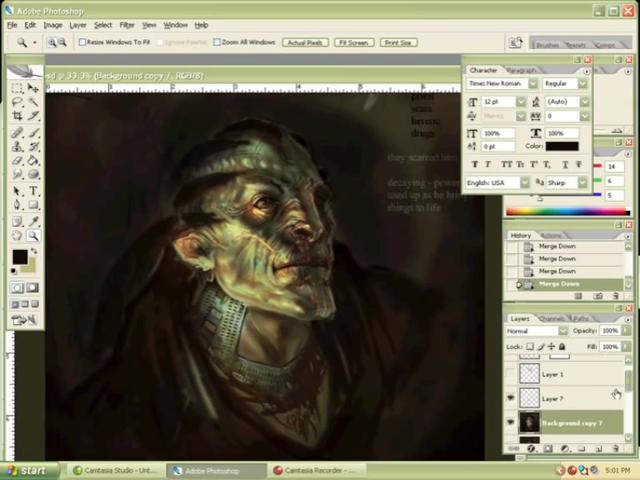
Select and show Layer 7, then hide Background copy 7 to compare.
{"action": "left_click", "coordinate": [561, 399]}
{"action": "left_click", "coordinate": [511, 399]}
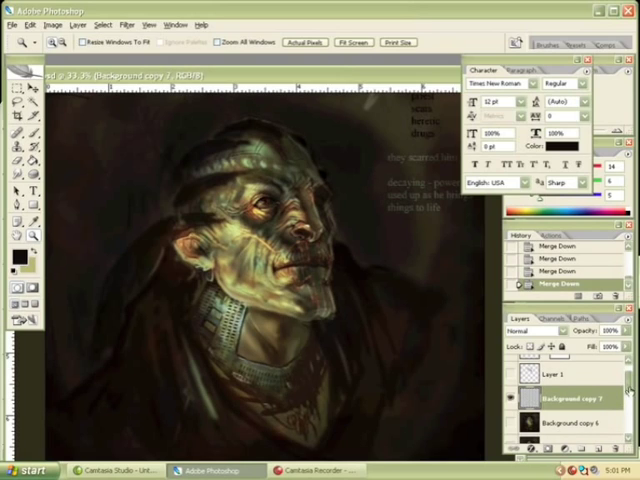
{"action": "scroll", "coordinate": [605, 372], "scroll_direction": "down", "scroll_amount": 2}
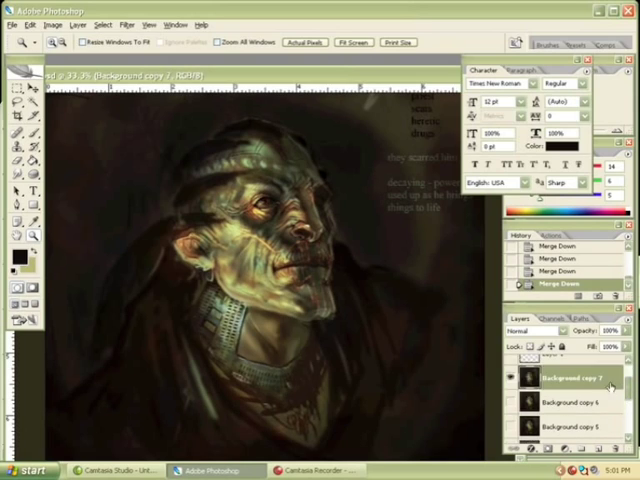
{"action": "scroll", "coordinate": [630, 392], "scroll_direction": "up", "scroll_amount": 2}
{"action": "scroll", "coordinate": [630, 392], "scroll_direction": "down", "scroll_amount": 2}
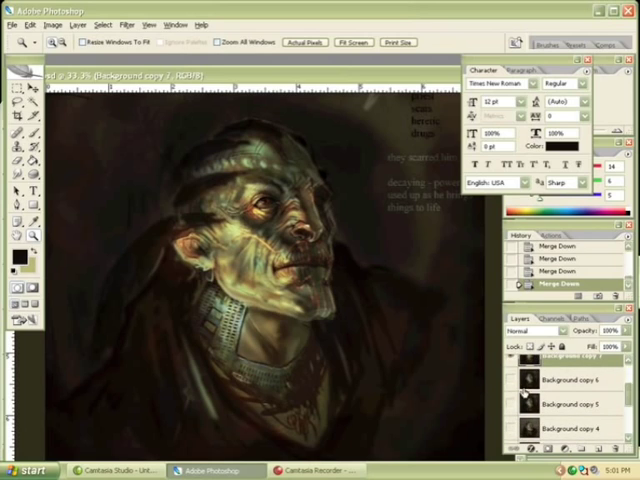
{"action": "left_click_drag", "start_coordinate": [630, 392], "coordinate": [630, 425]}
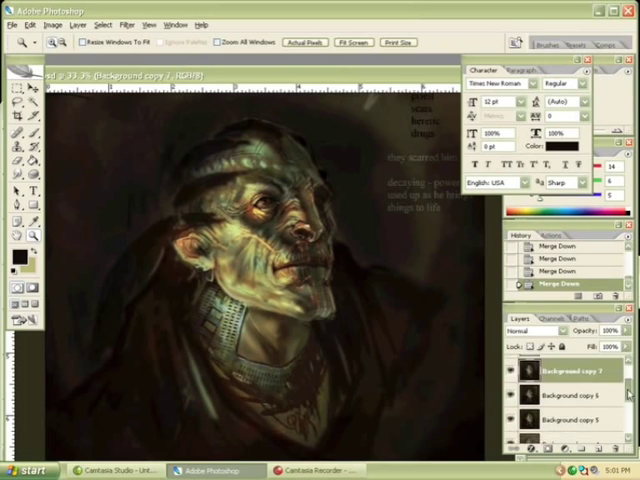
{"action": "left_click_drag", "start_coordinate": [630, 425], "coordinate": [630, 360]}
{"action": "left_click", "coordinate": [510, 417]}
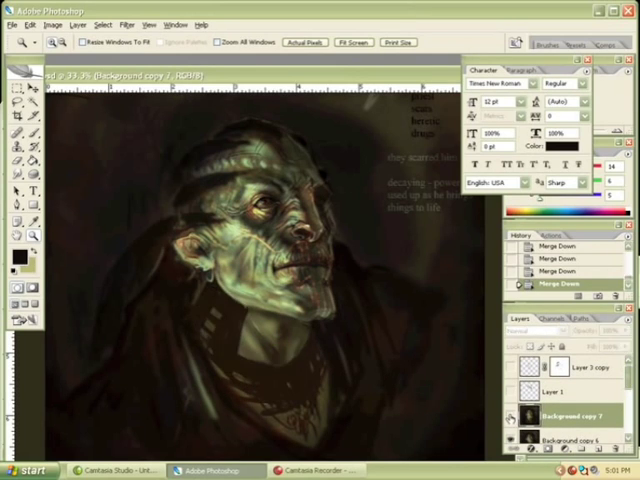
Turn Background copy 7 back on, then zoom out and back in to 33.3% to review.
{"action": "left_click", "coordinate": [510, 417]}
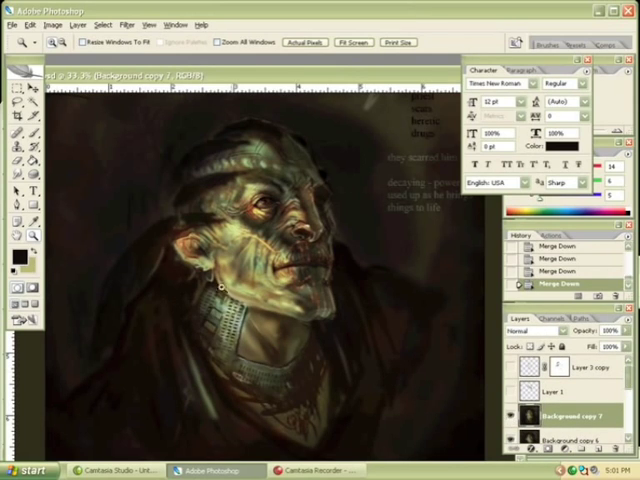
{"action": "left_click", "coordinate": [300, 300], "text": "alt"}
{"action": "left_click", "coordinate": [300, 301], "text": "alt"}
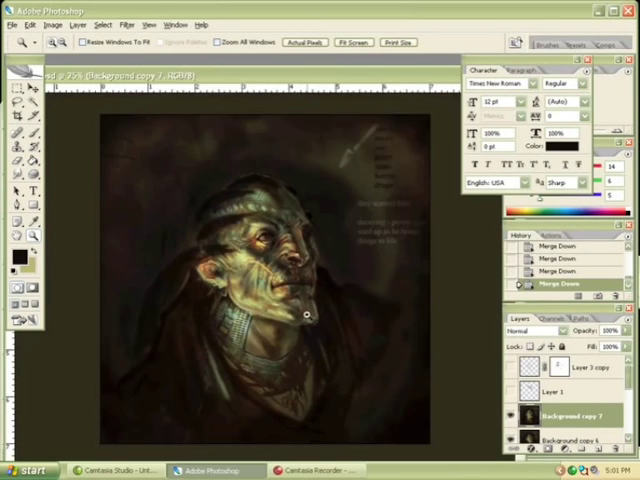
{"action": "left_click", "coordinate": [302, 308]}
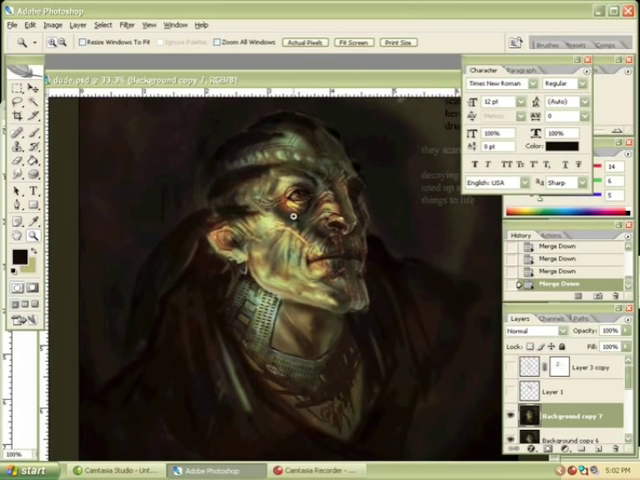
{"action": "left_click", "coordinate": [318, 470]}
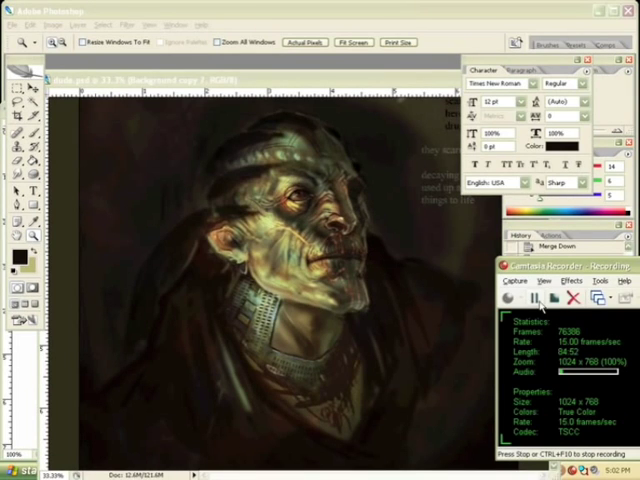